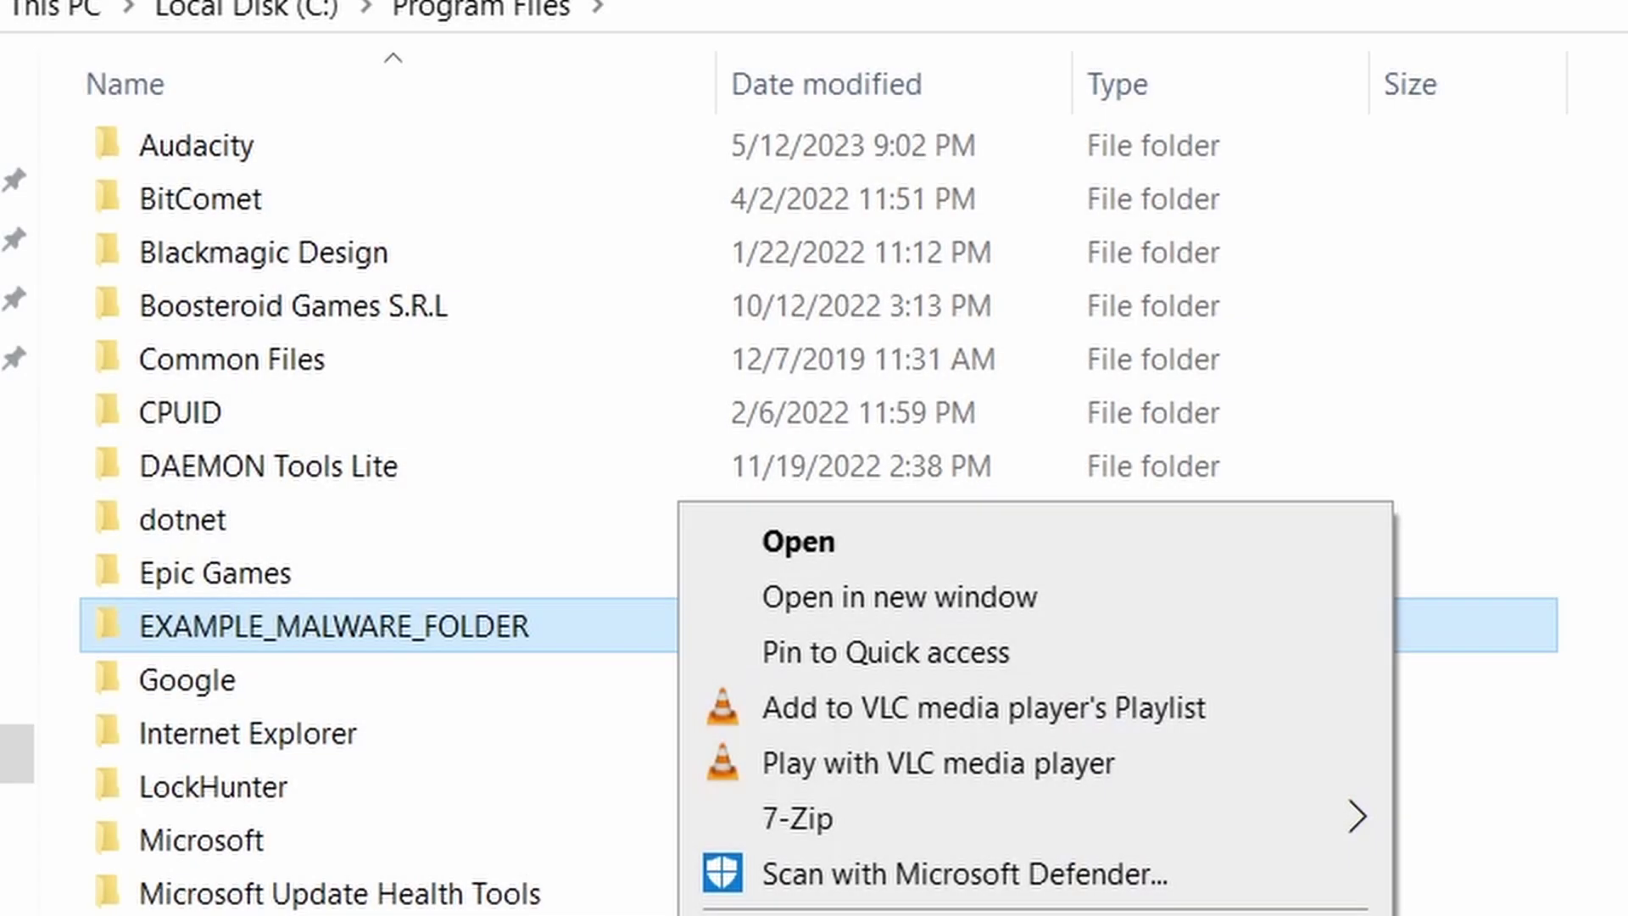
Try to delete EXAMPLE_MALWARE_FOLDER from Program Files, retrying the deletion once.
key(Delete)
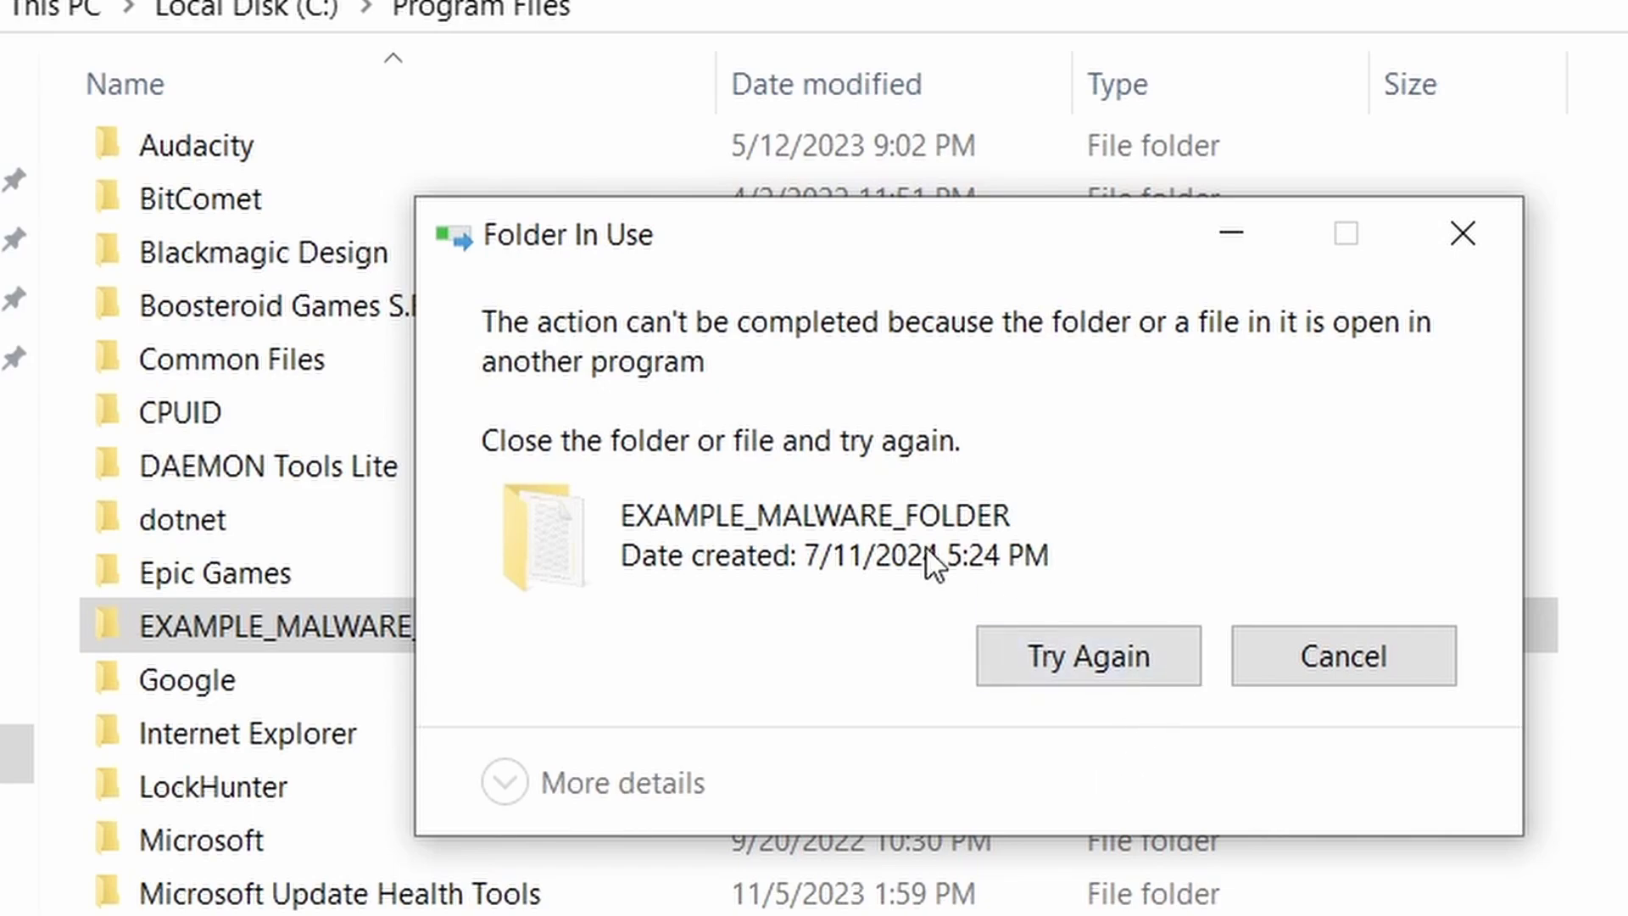
click(1070, 665)
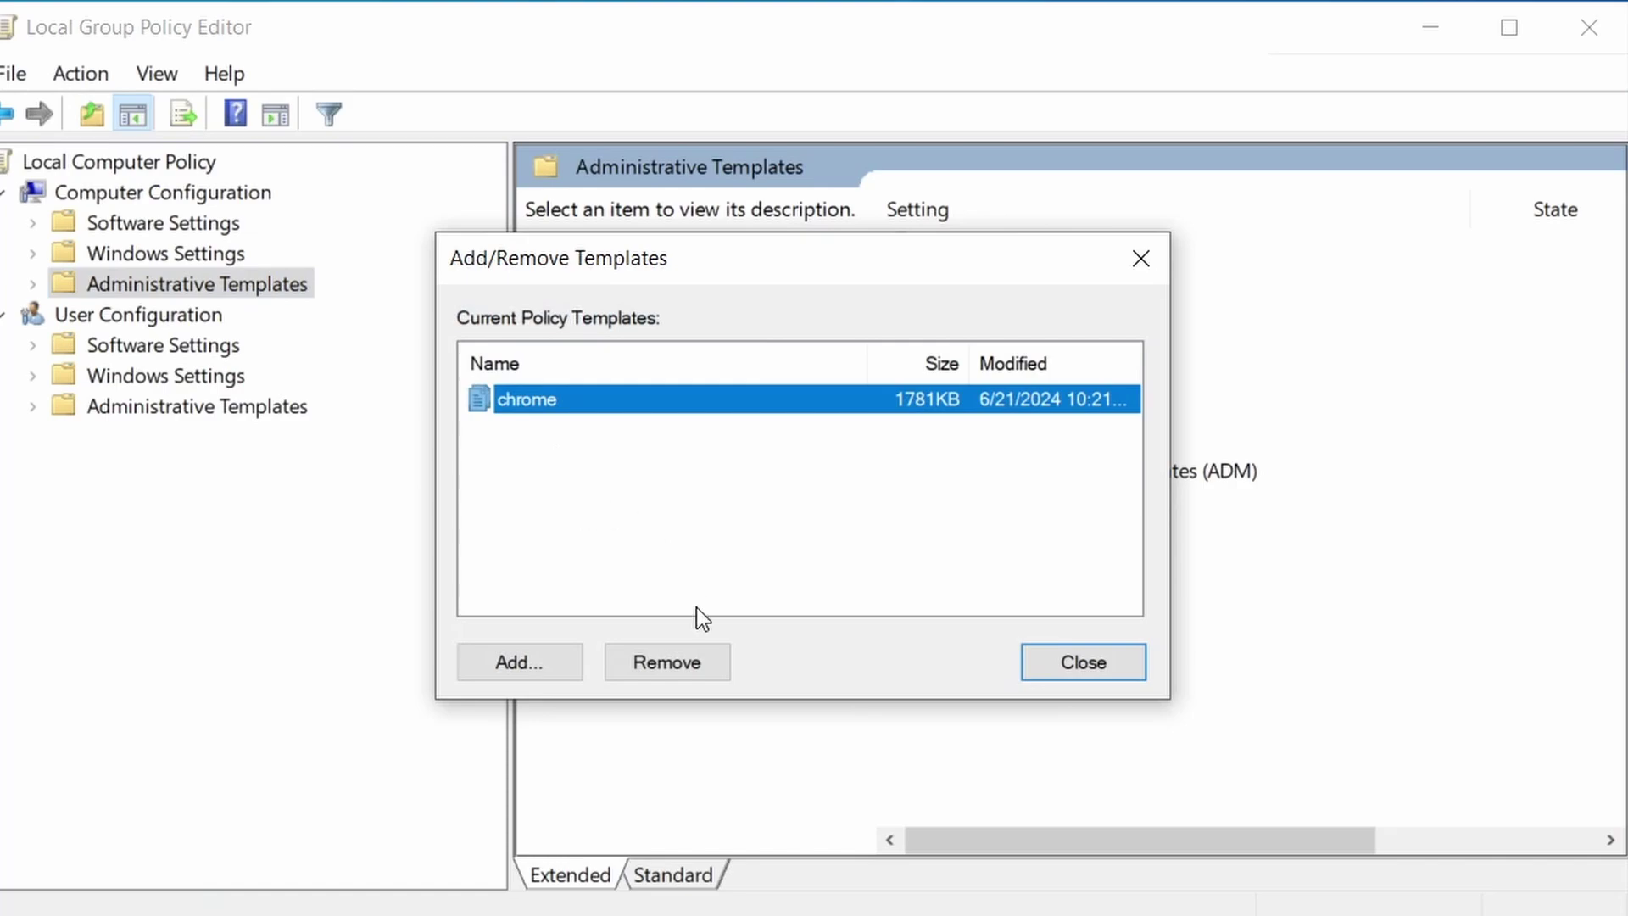
Remove the chrome policy template from the current policy templates and close the template manager.
click(684, 657)
click(1084, 663)
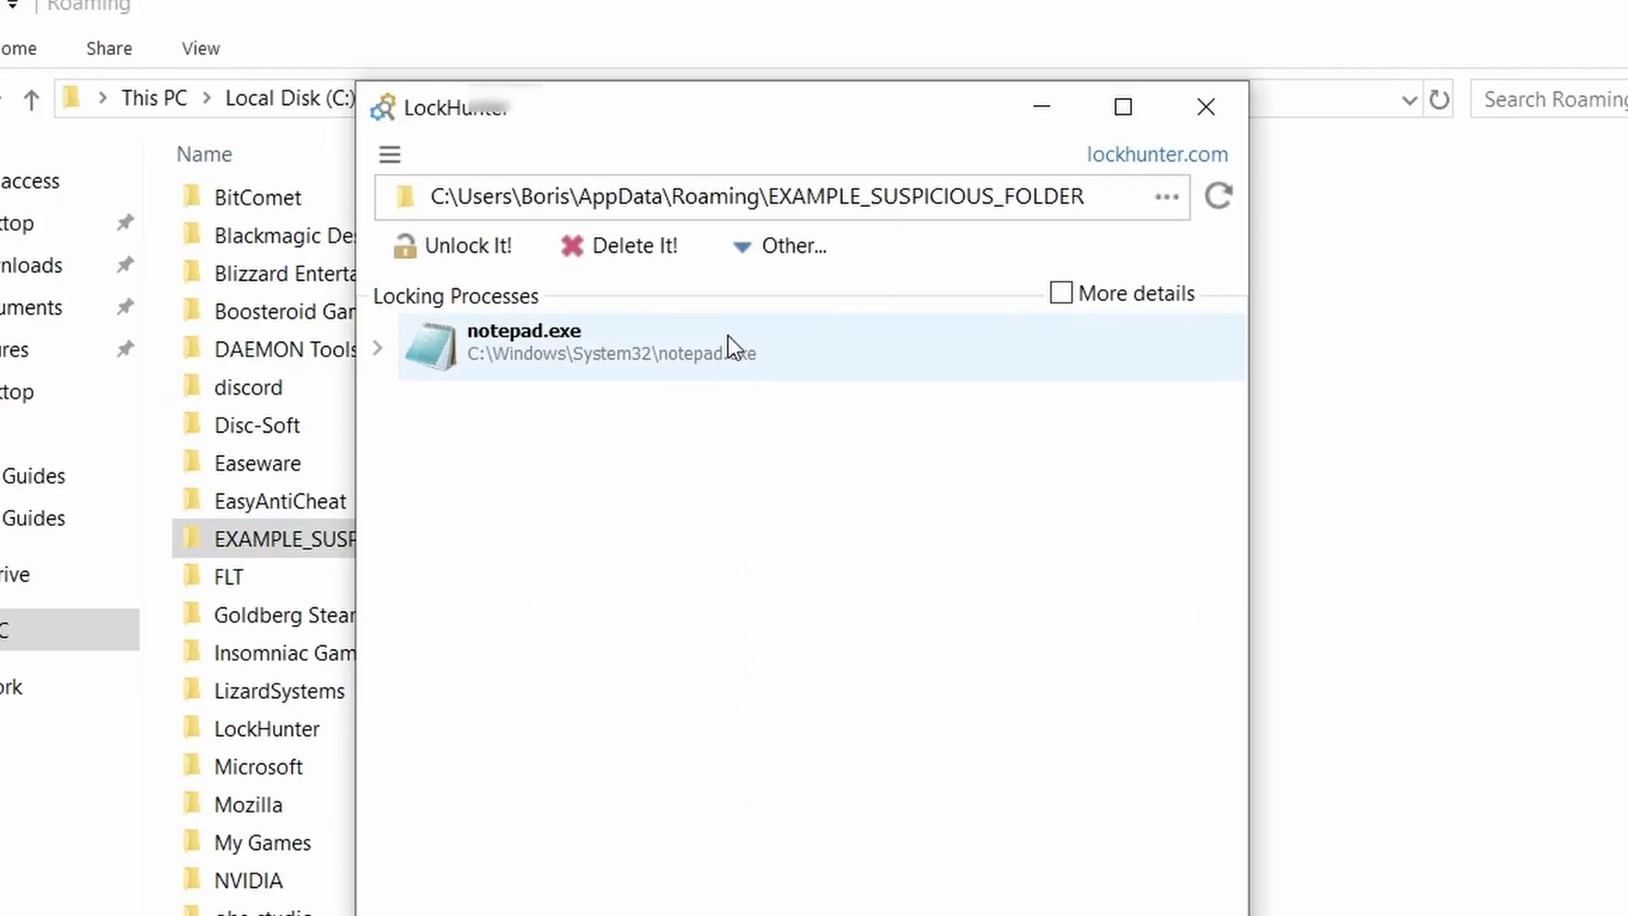
Switch to LockHunter and delete the locked EXAMPLE_SUSPICIOUS_FOLDER in AppData\Roaming.
click(665, 254)
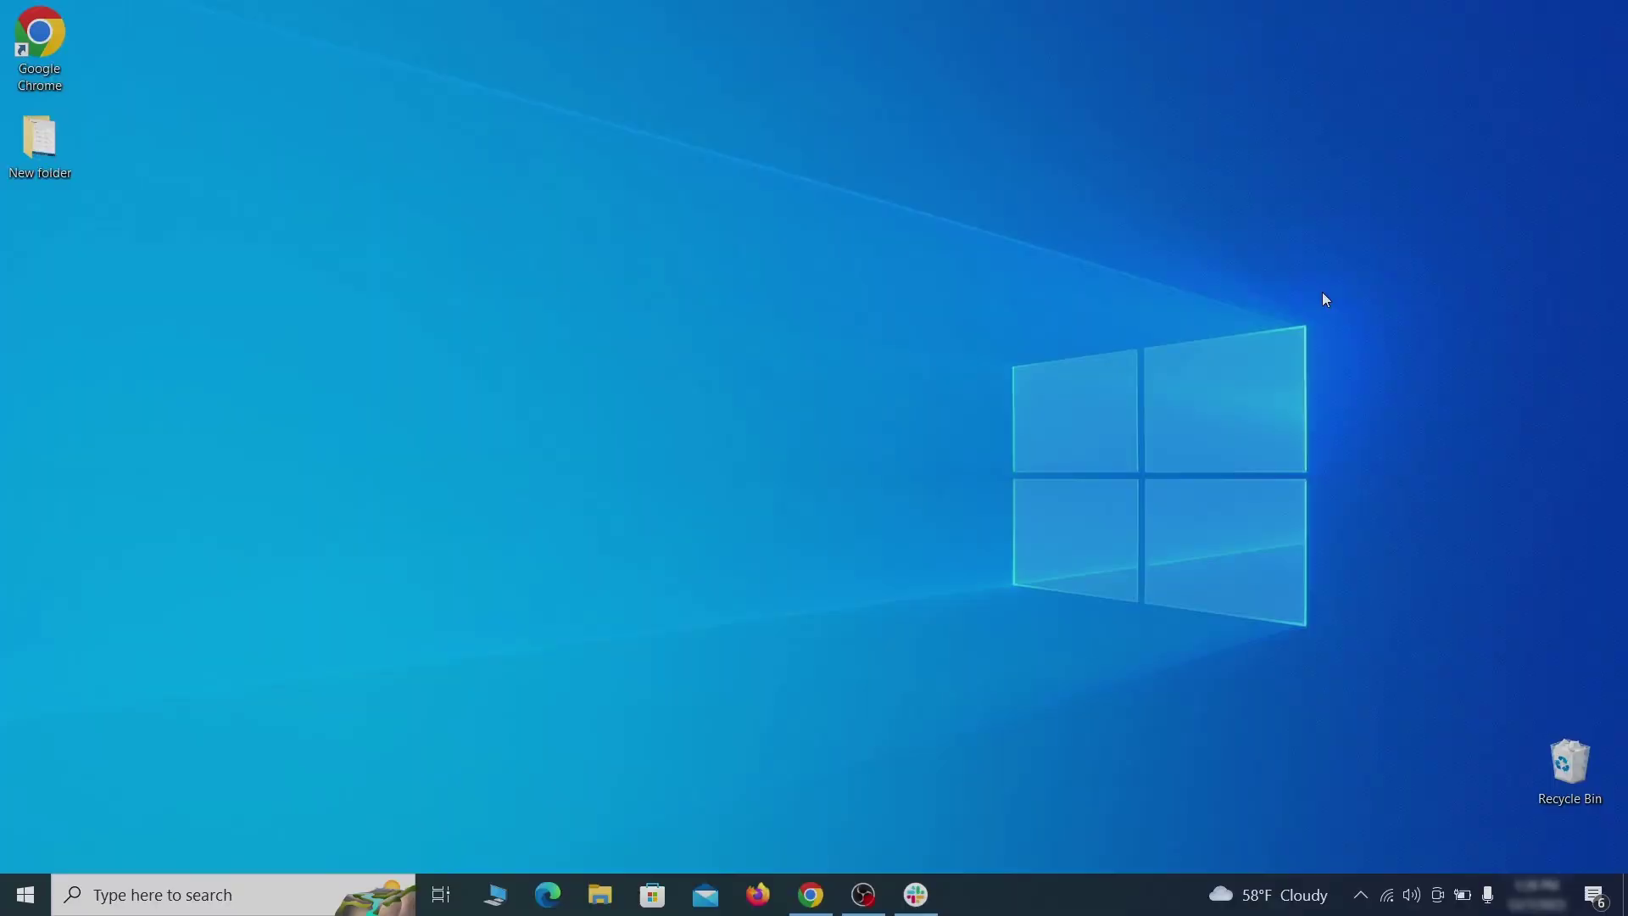
Open the Apps & features settings and sort the installed apps by install date.
key(super)
text(apps & )
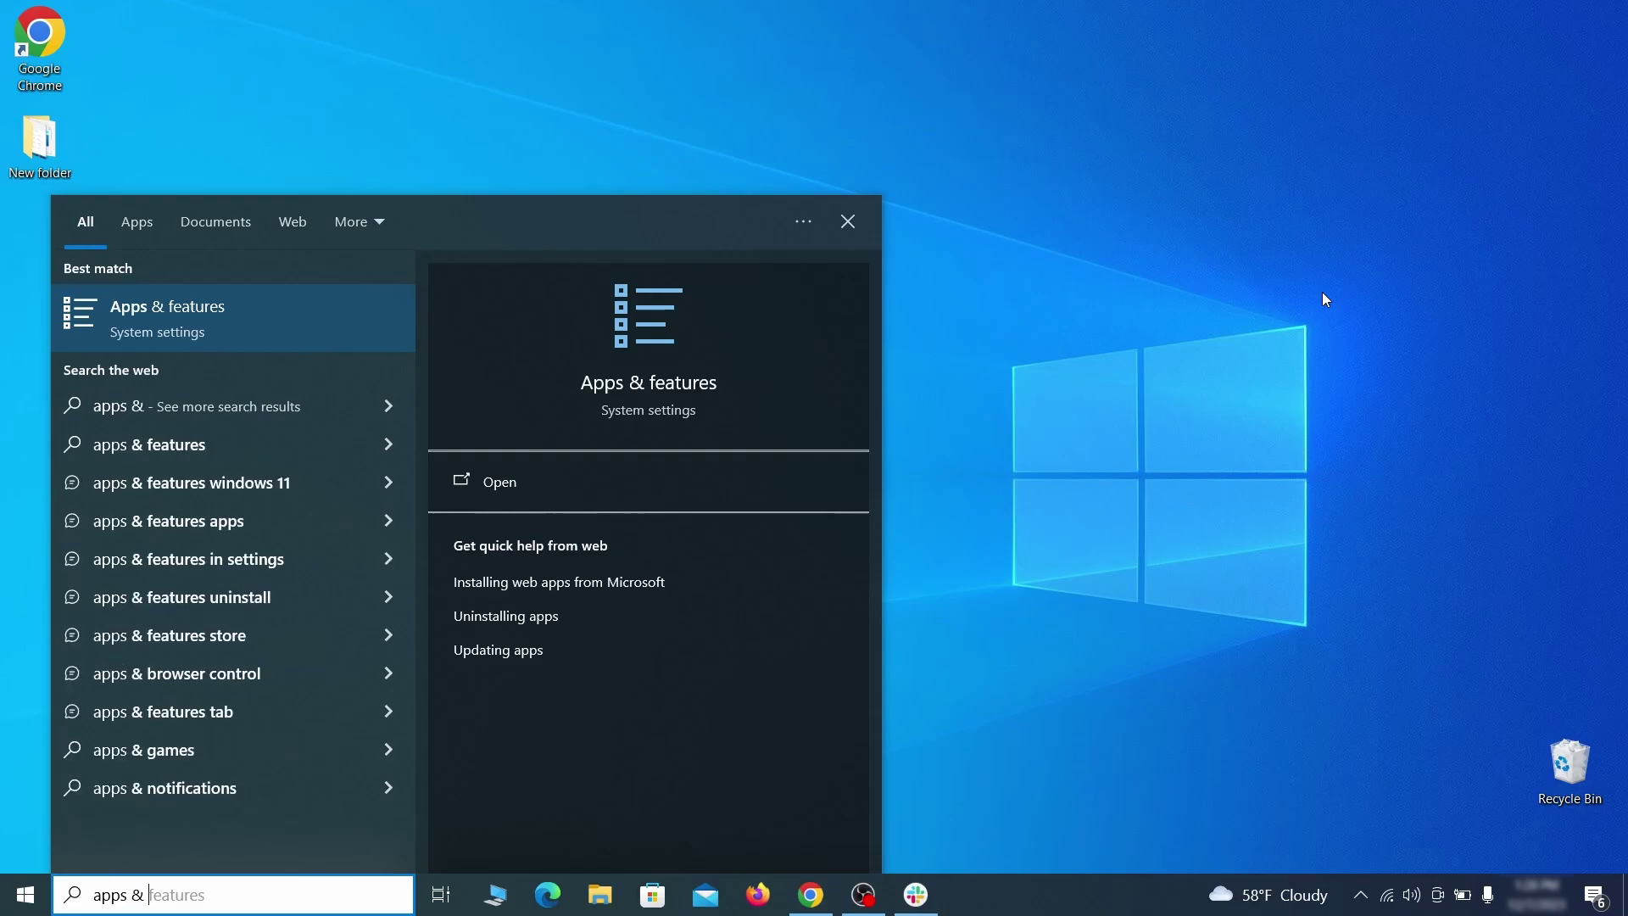
text(features)
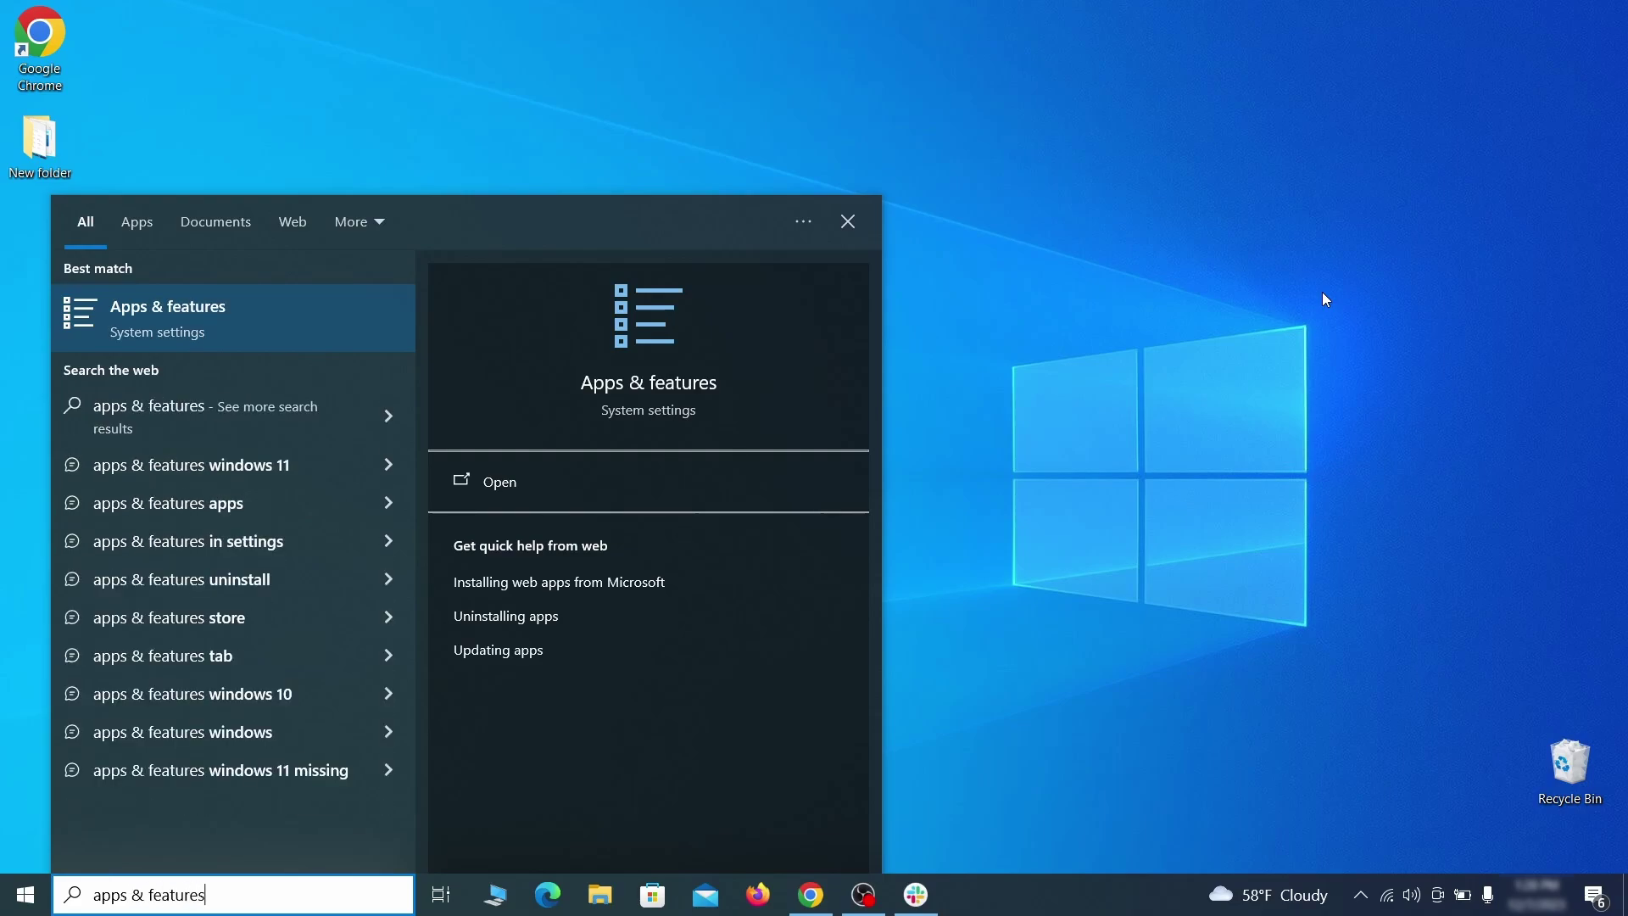
key(Return)
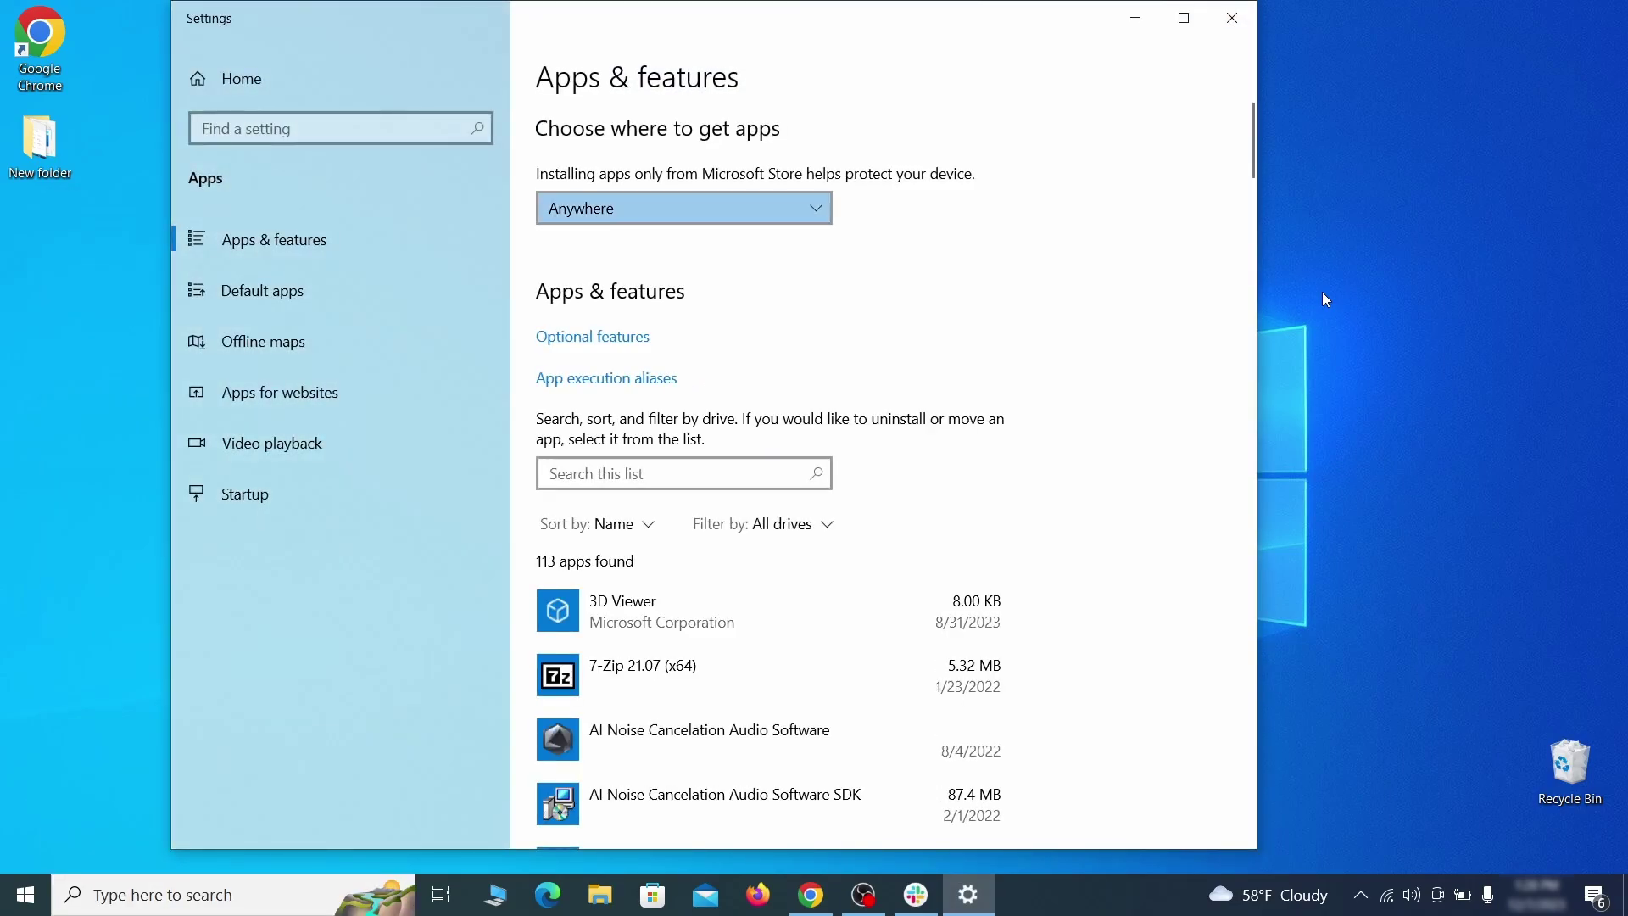
click(632, 524)
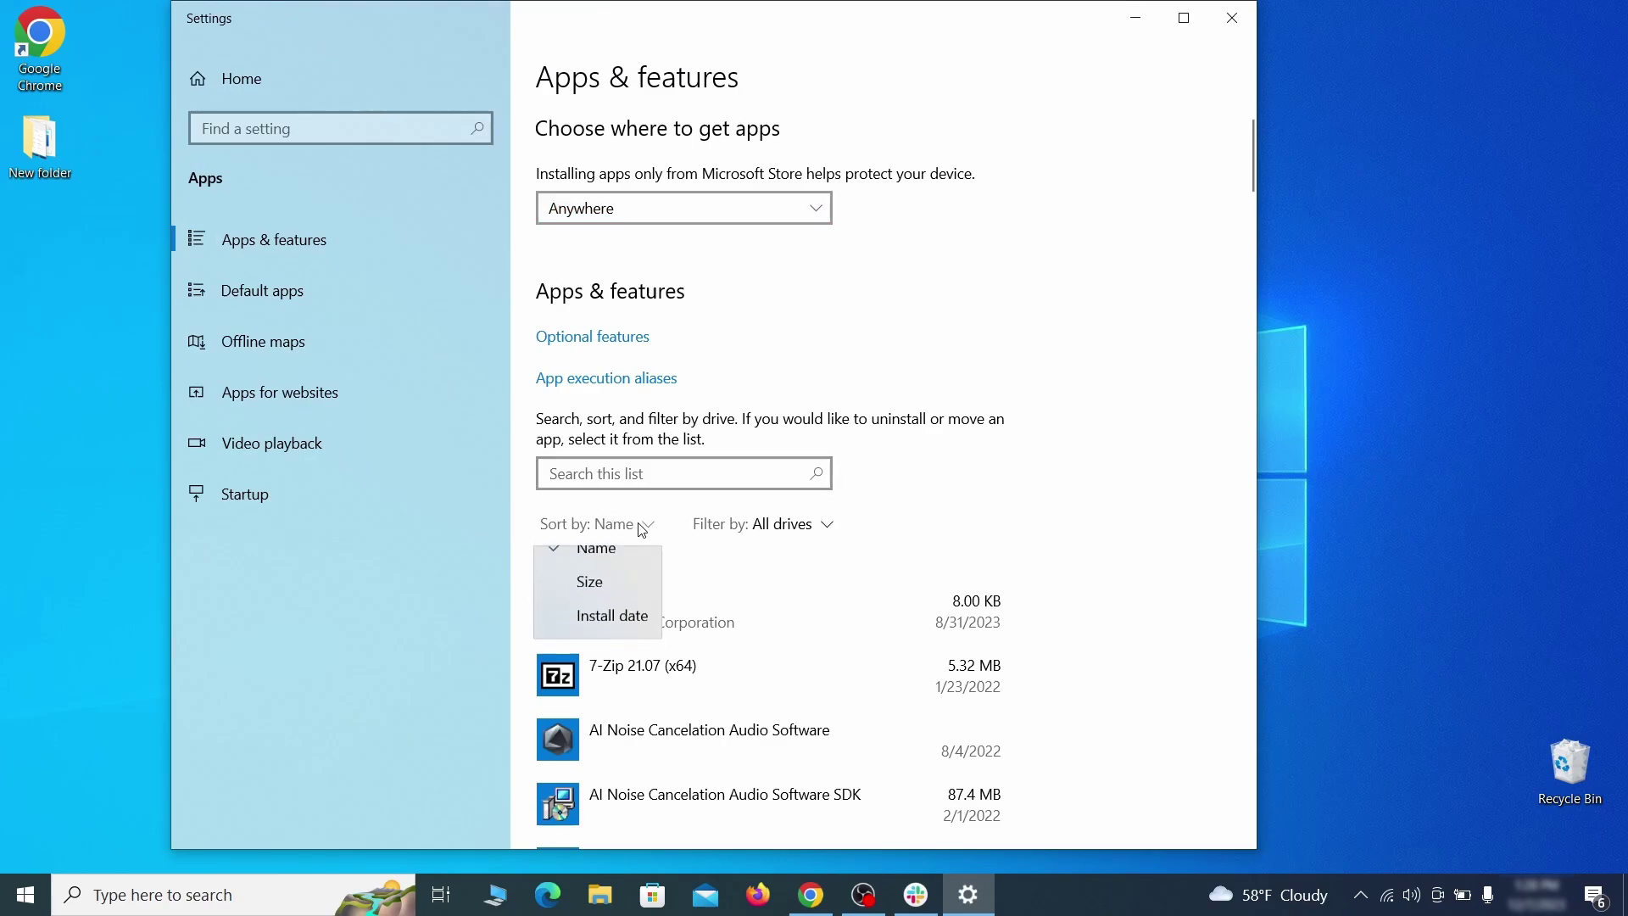
click(612, 635)
scroll(872, 566, down, 3)
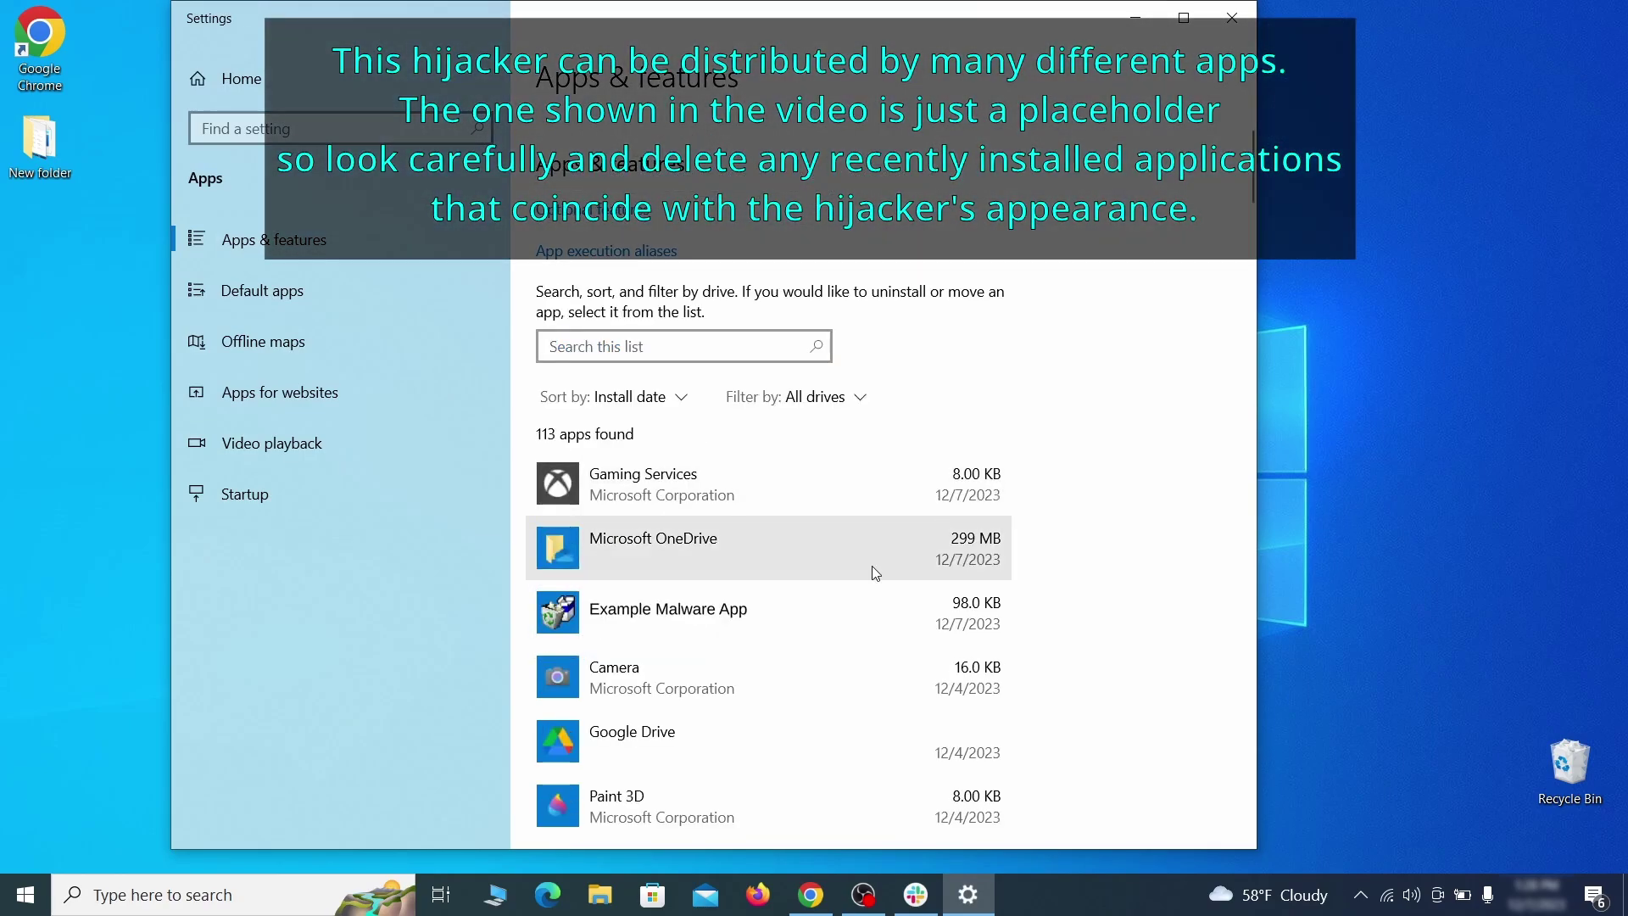
Uninstall Example Malware App and close the Settings window.
click(829, 603)
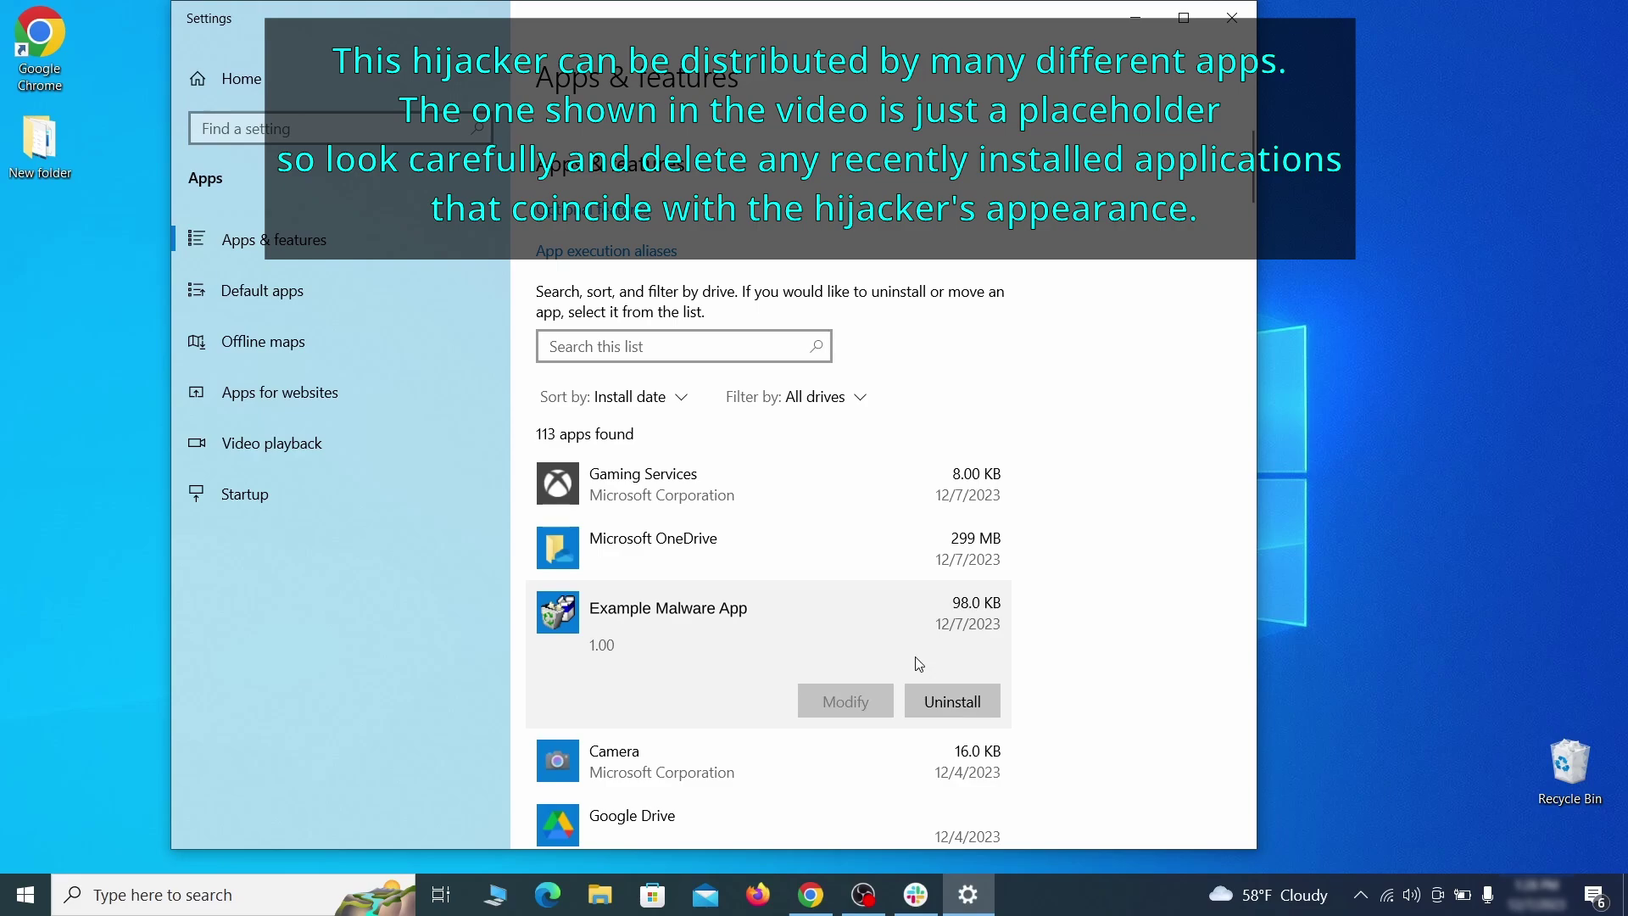
click(972, 697)
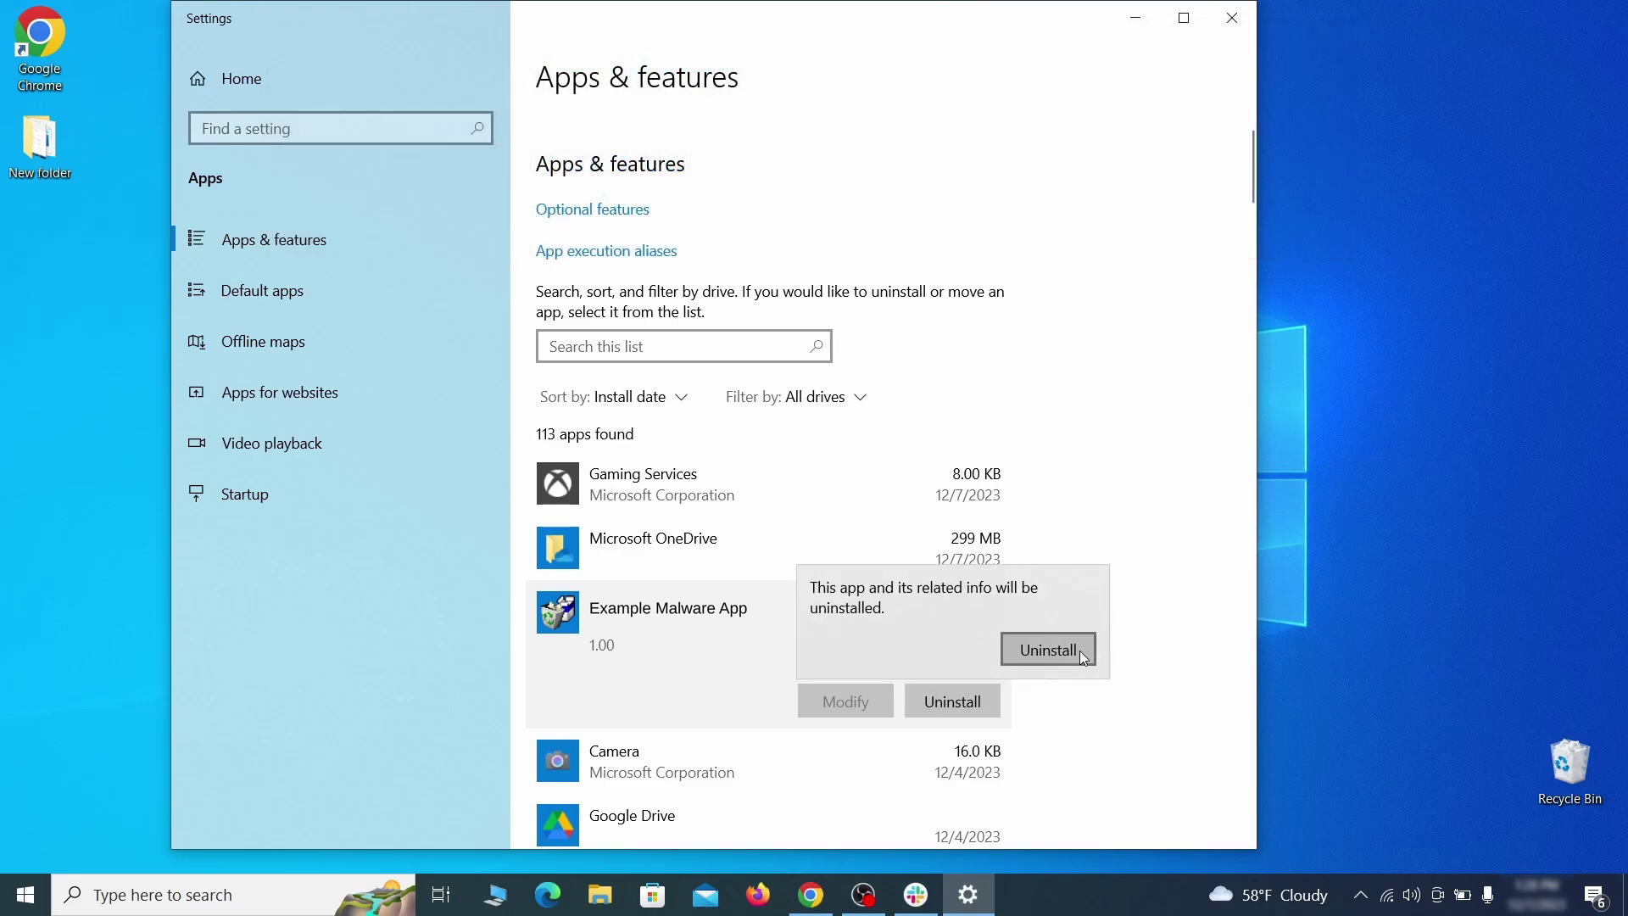
click(1052, 649)
click(964, 644)
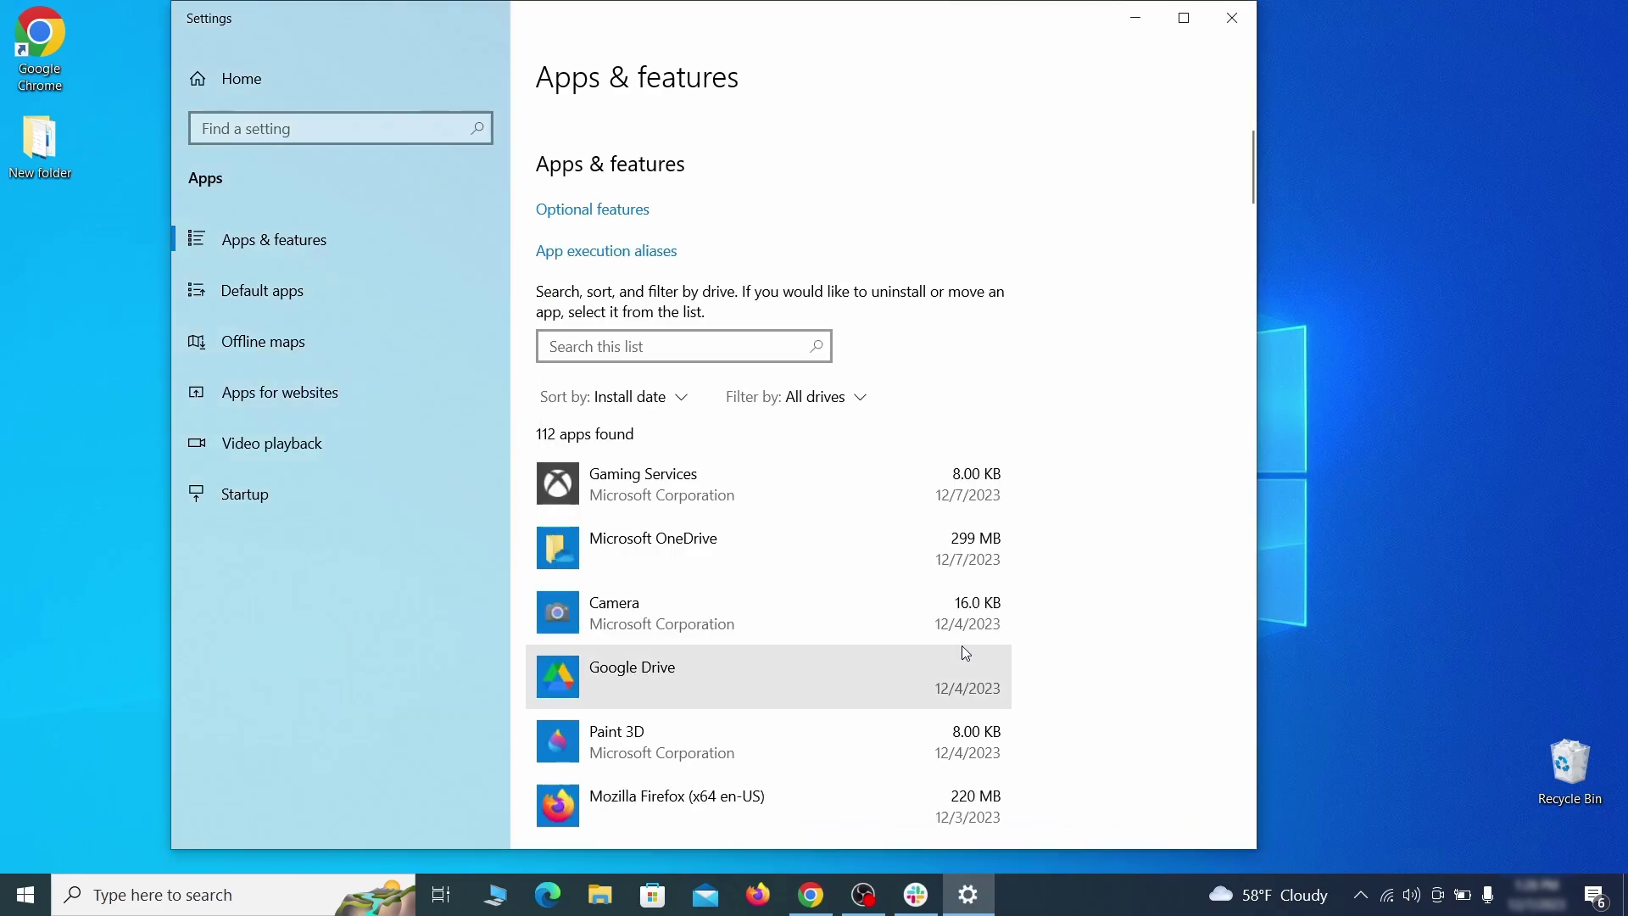
click(1250, 26)
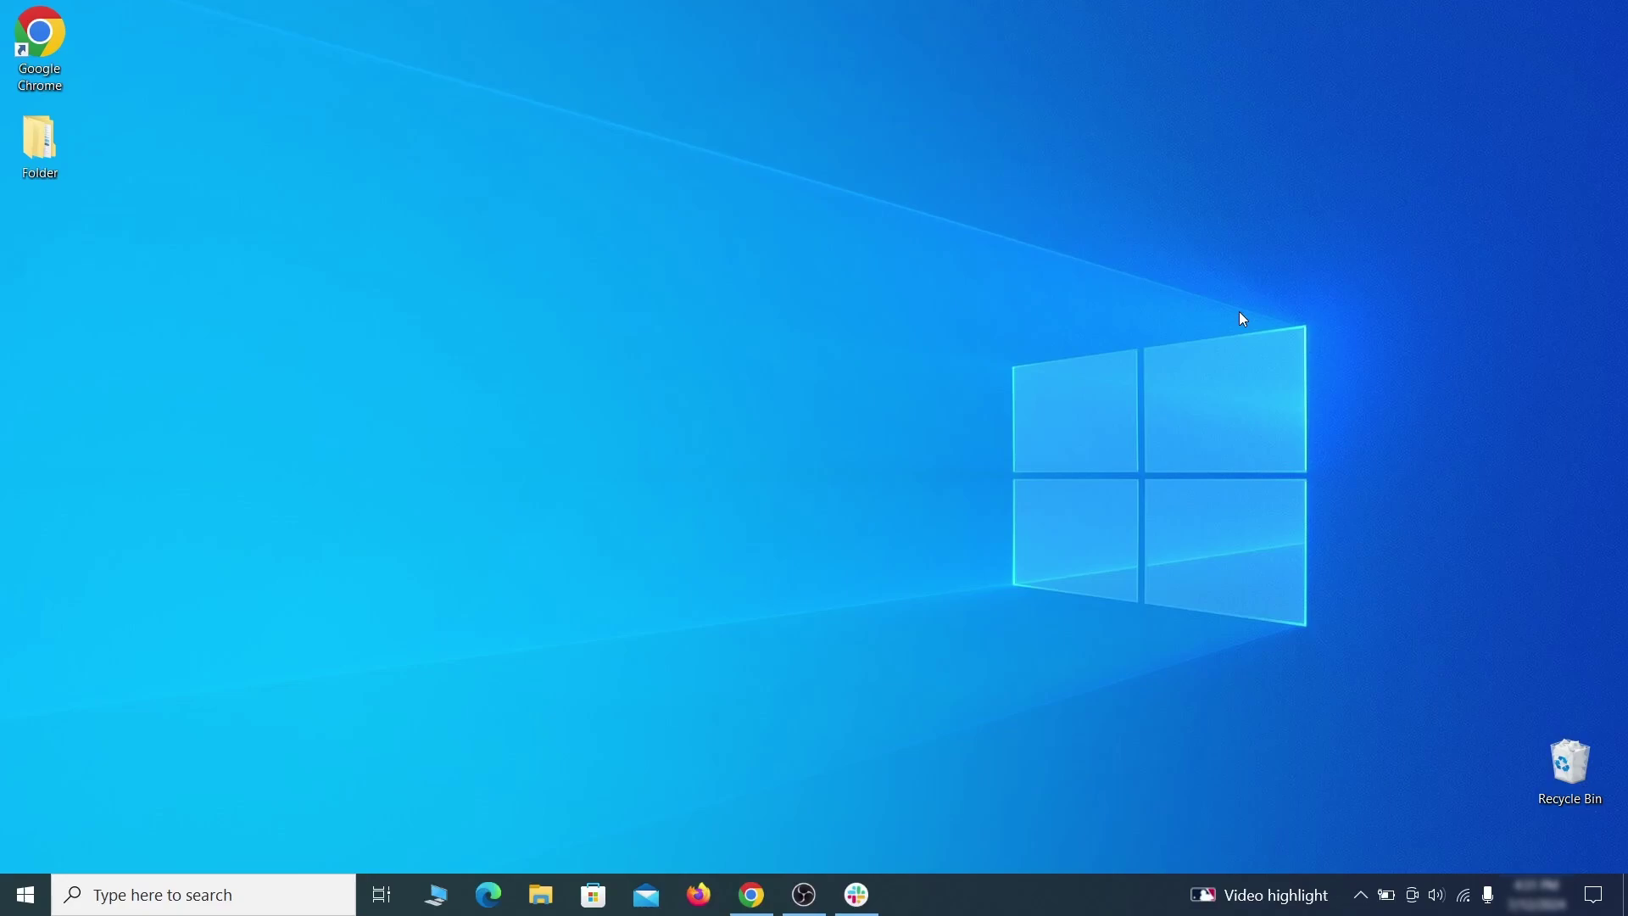
Set File Explorer Options to show hidden files, folders, and drives, and apply the change.
click(33, 882)
text(folder options)
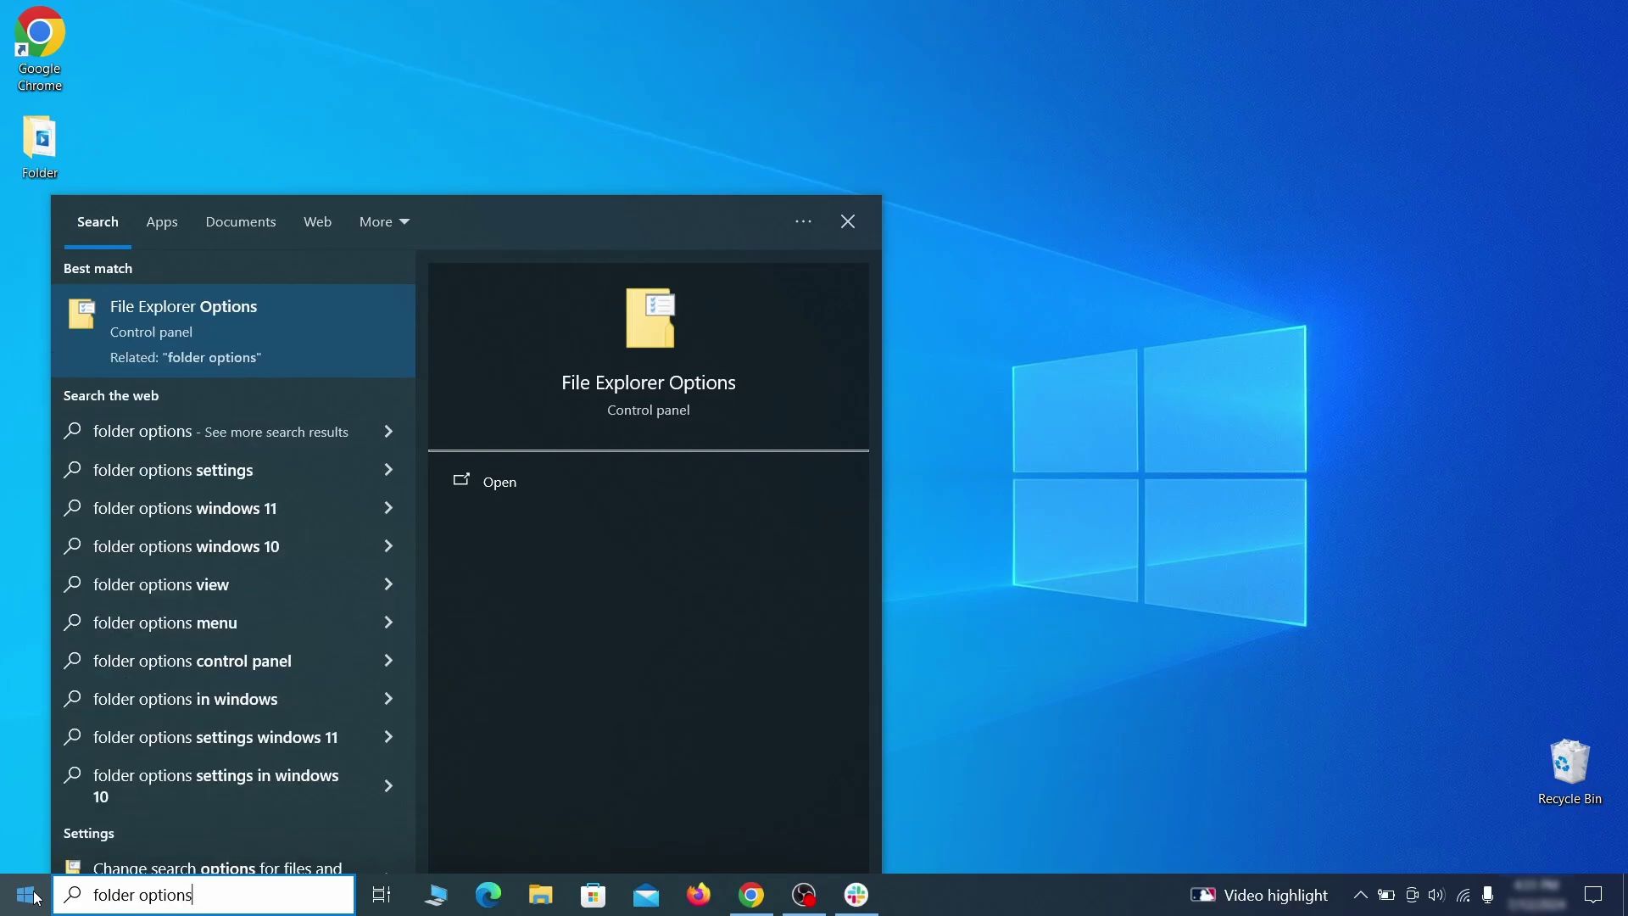
key(Return)
click(319, 205)
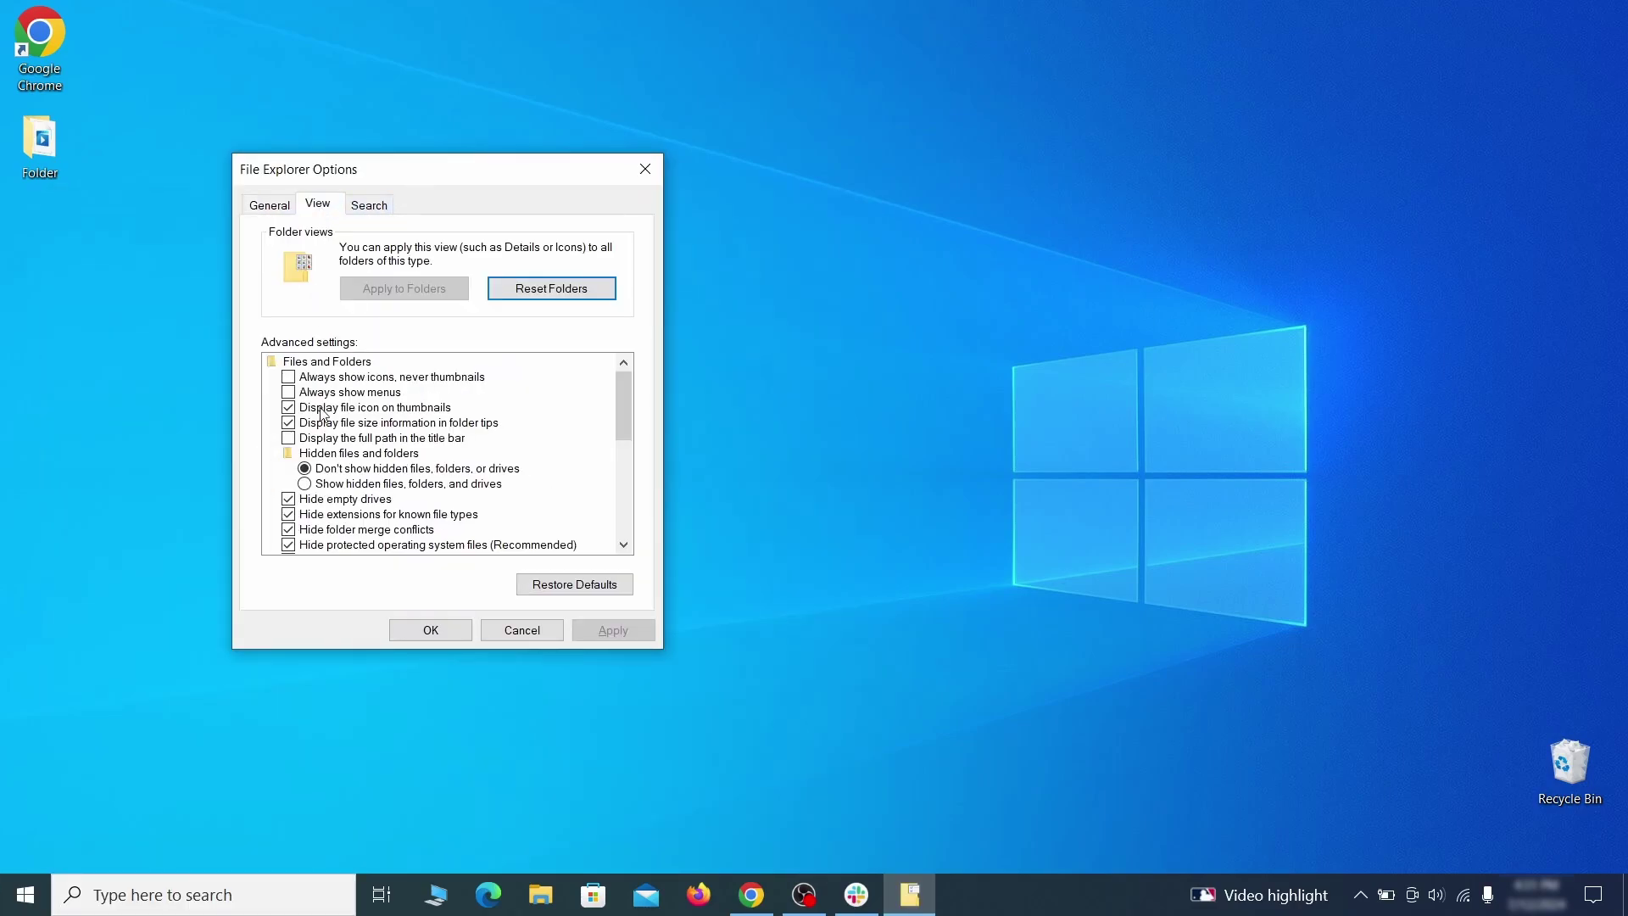
click(307, 483)
click(613, 630)
click(431, 630)
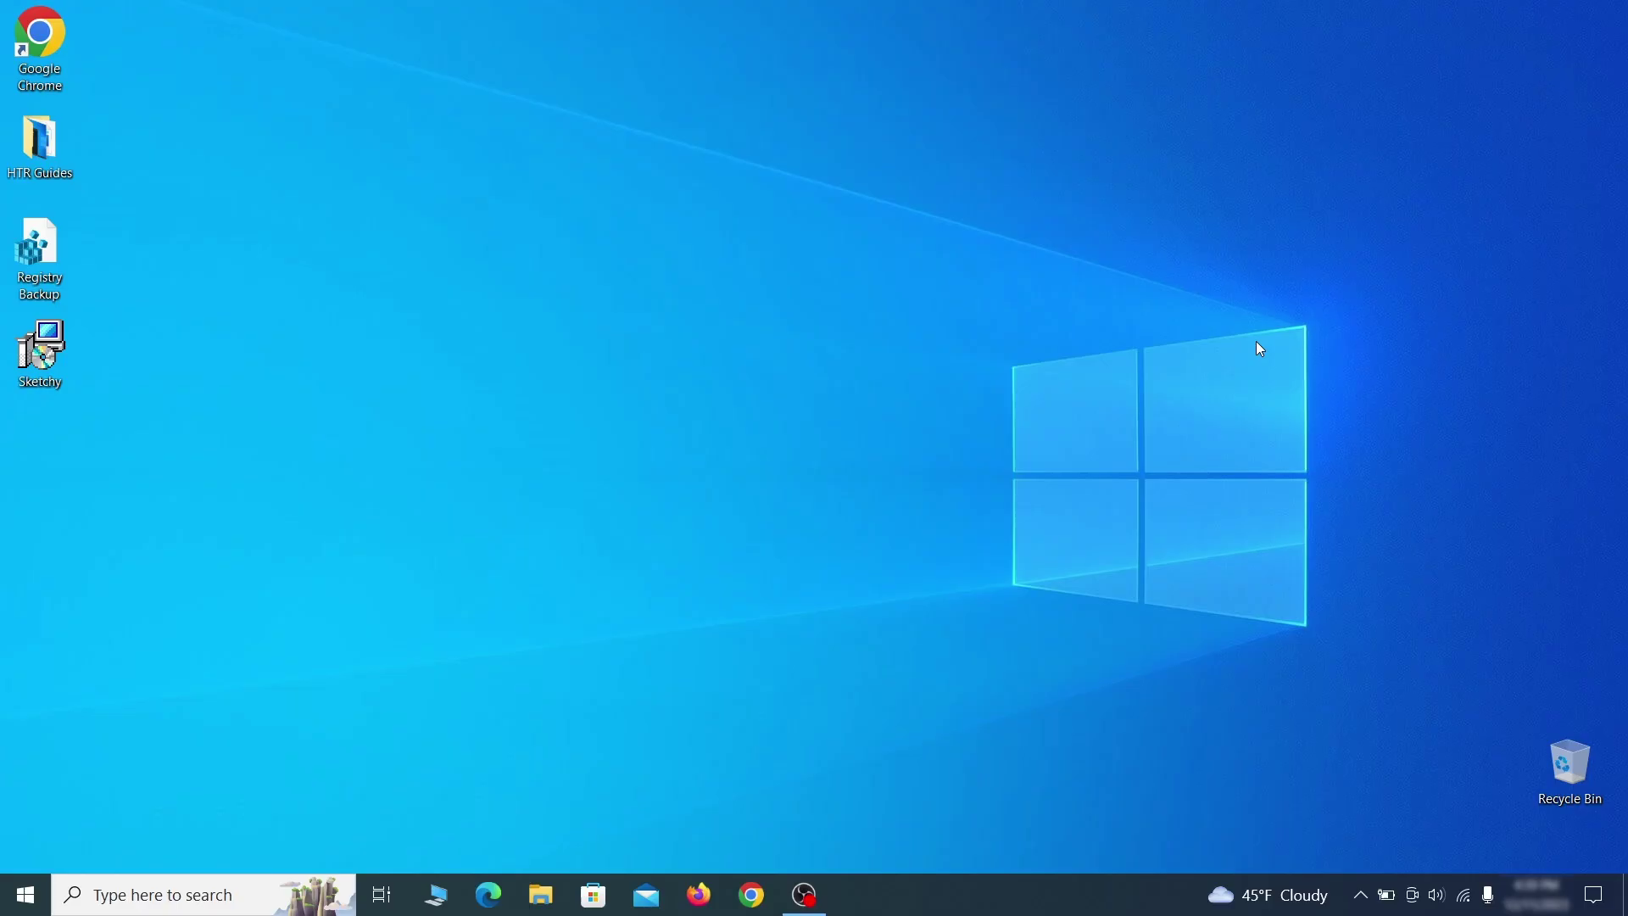
Open Task Scheduler and show the tasks in the Task Scheduler Library.
key(super)
text(task sched)
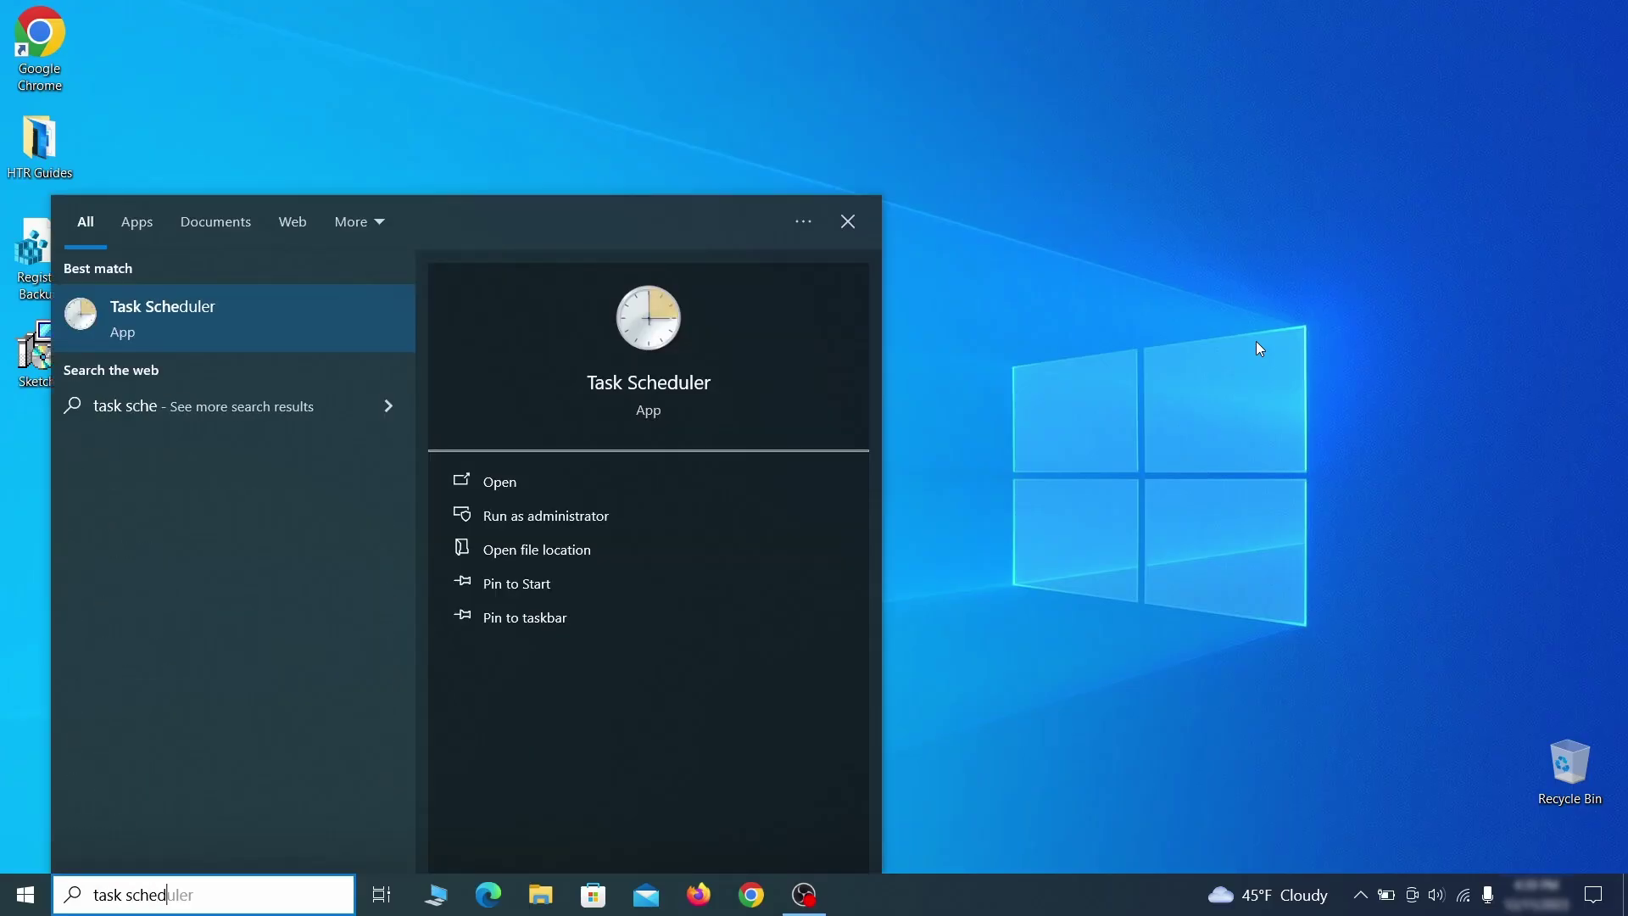
text(uler)
key(Return)
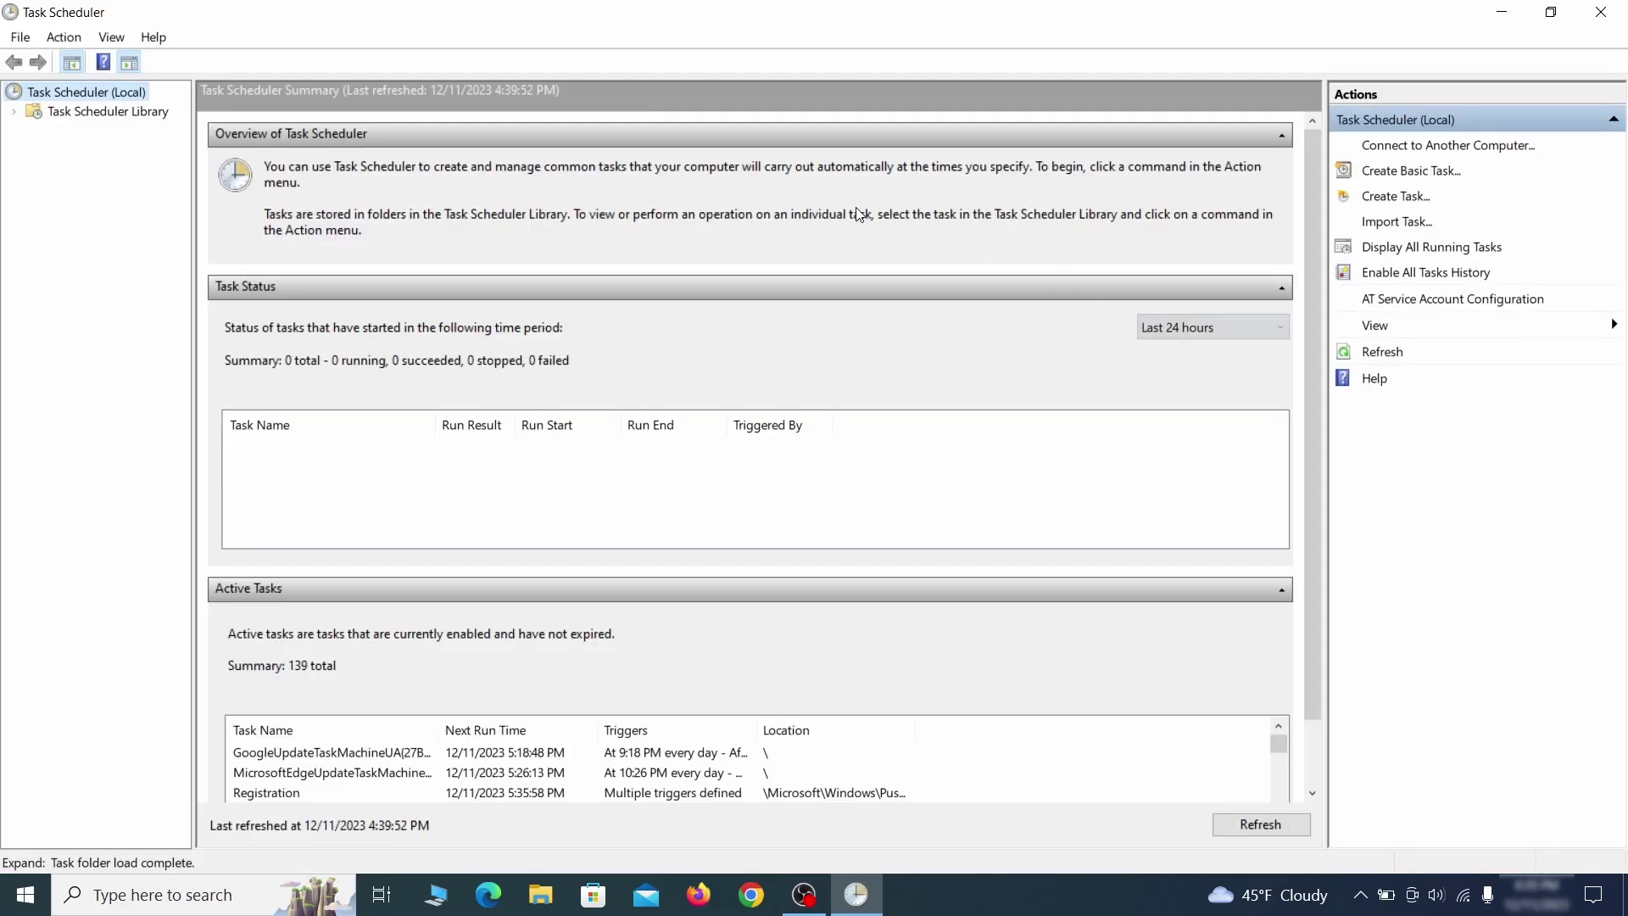
click(144, 113)
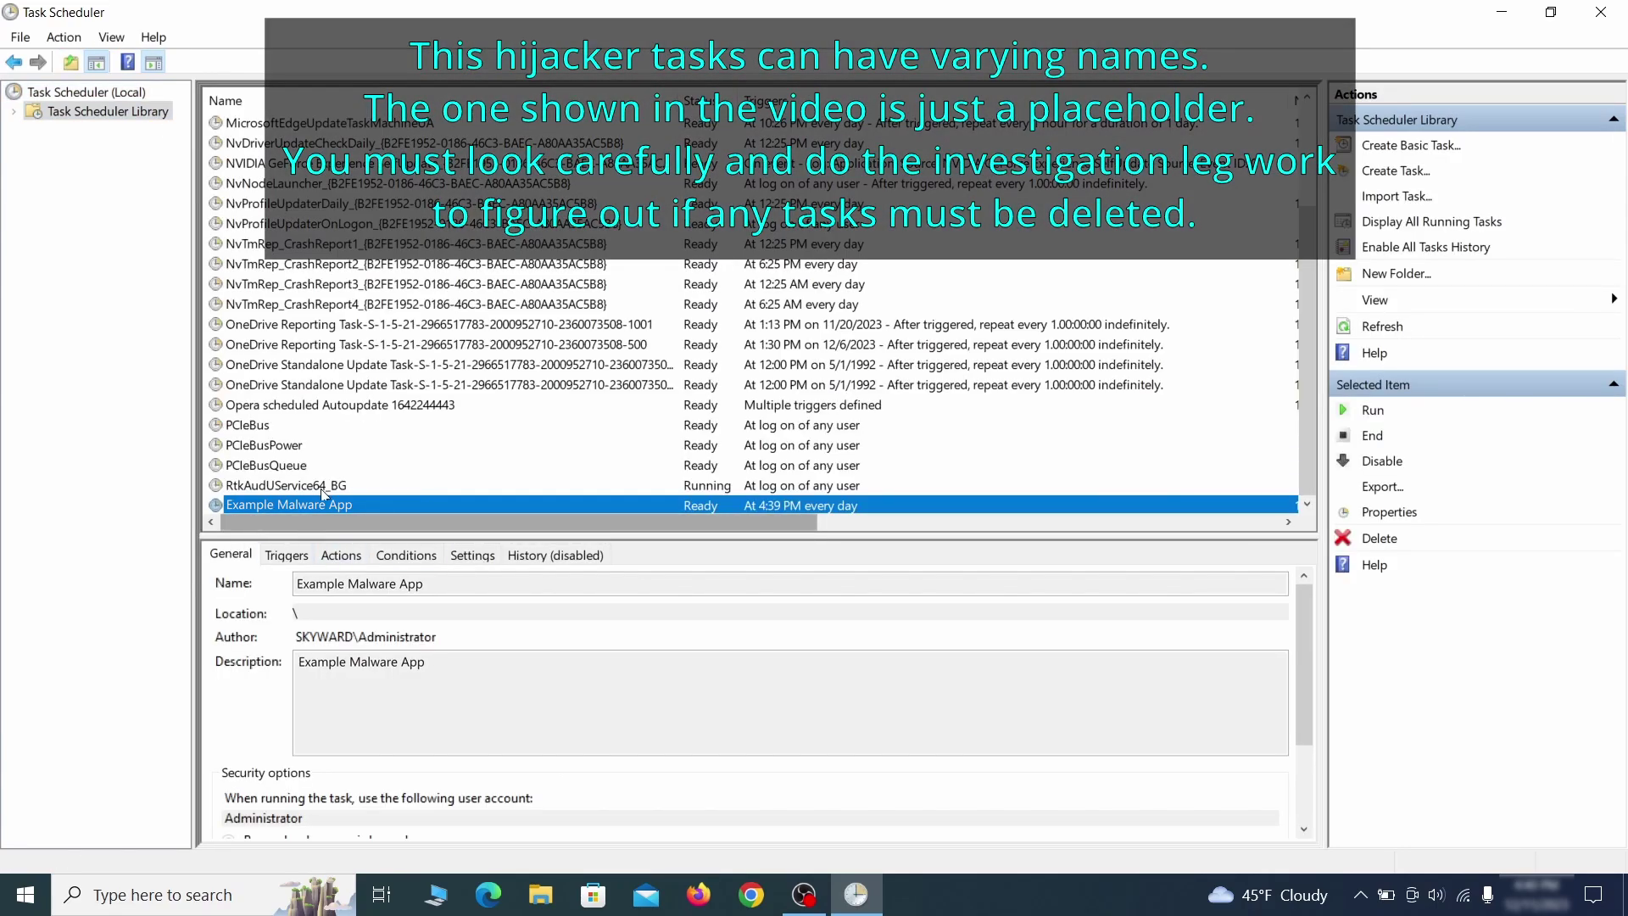
Examine the triggers and actions in the properties of the Example Malware App task.
right_click(466, 502)
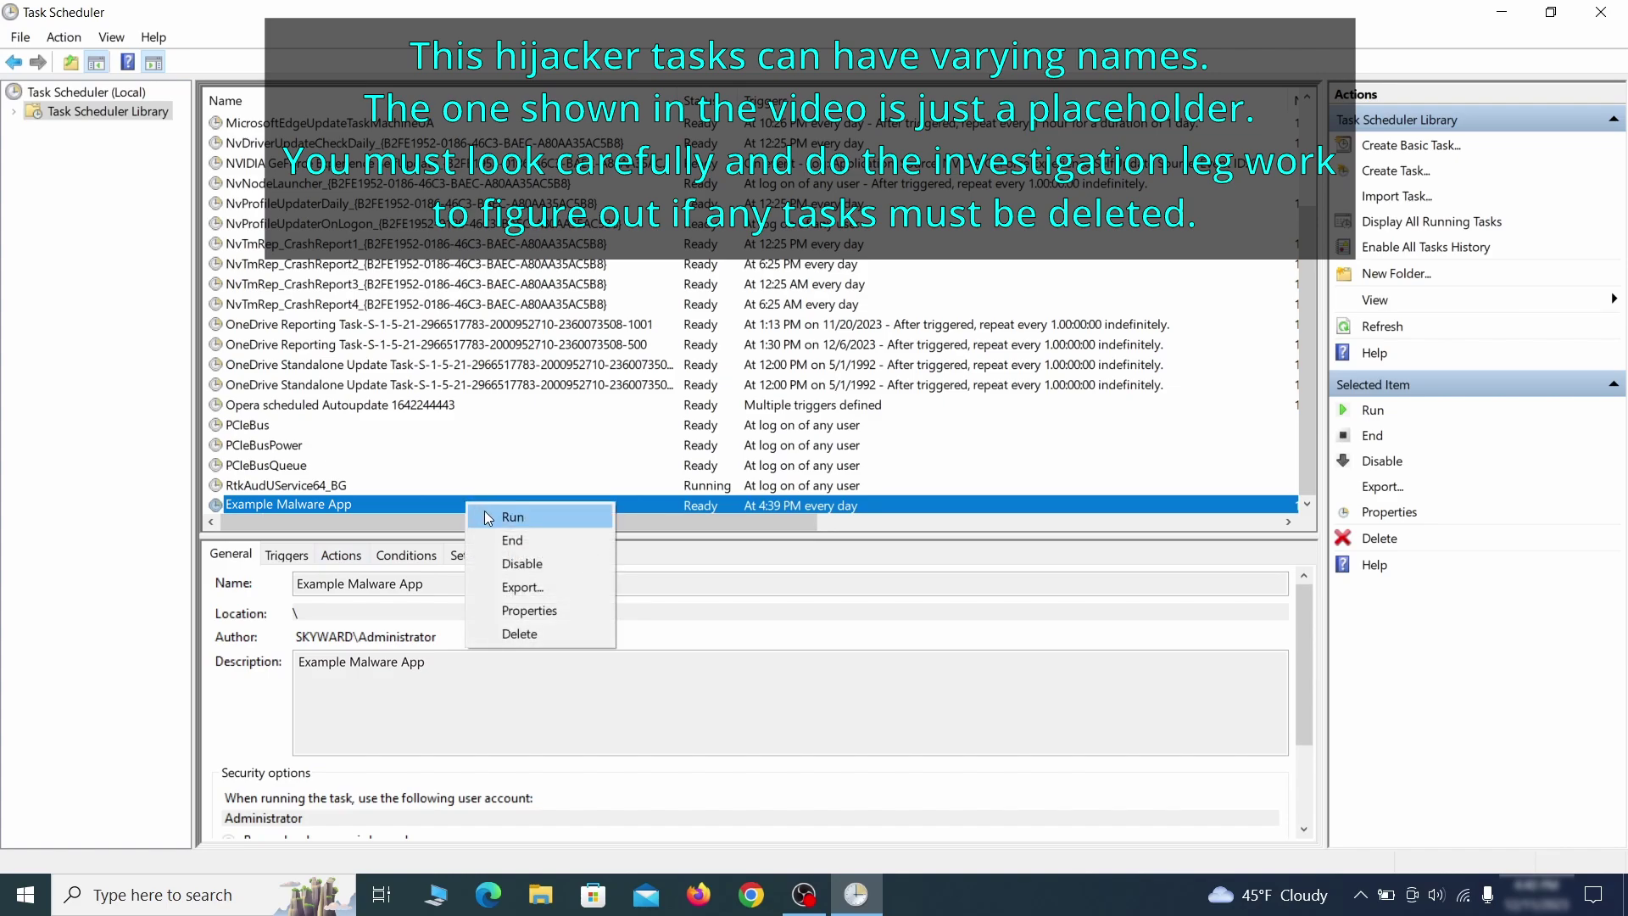
click(536, 612)
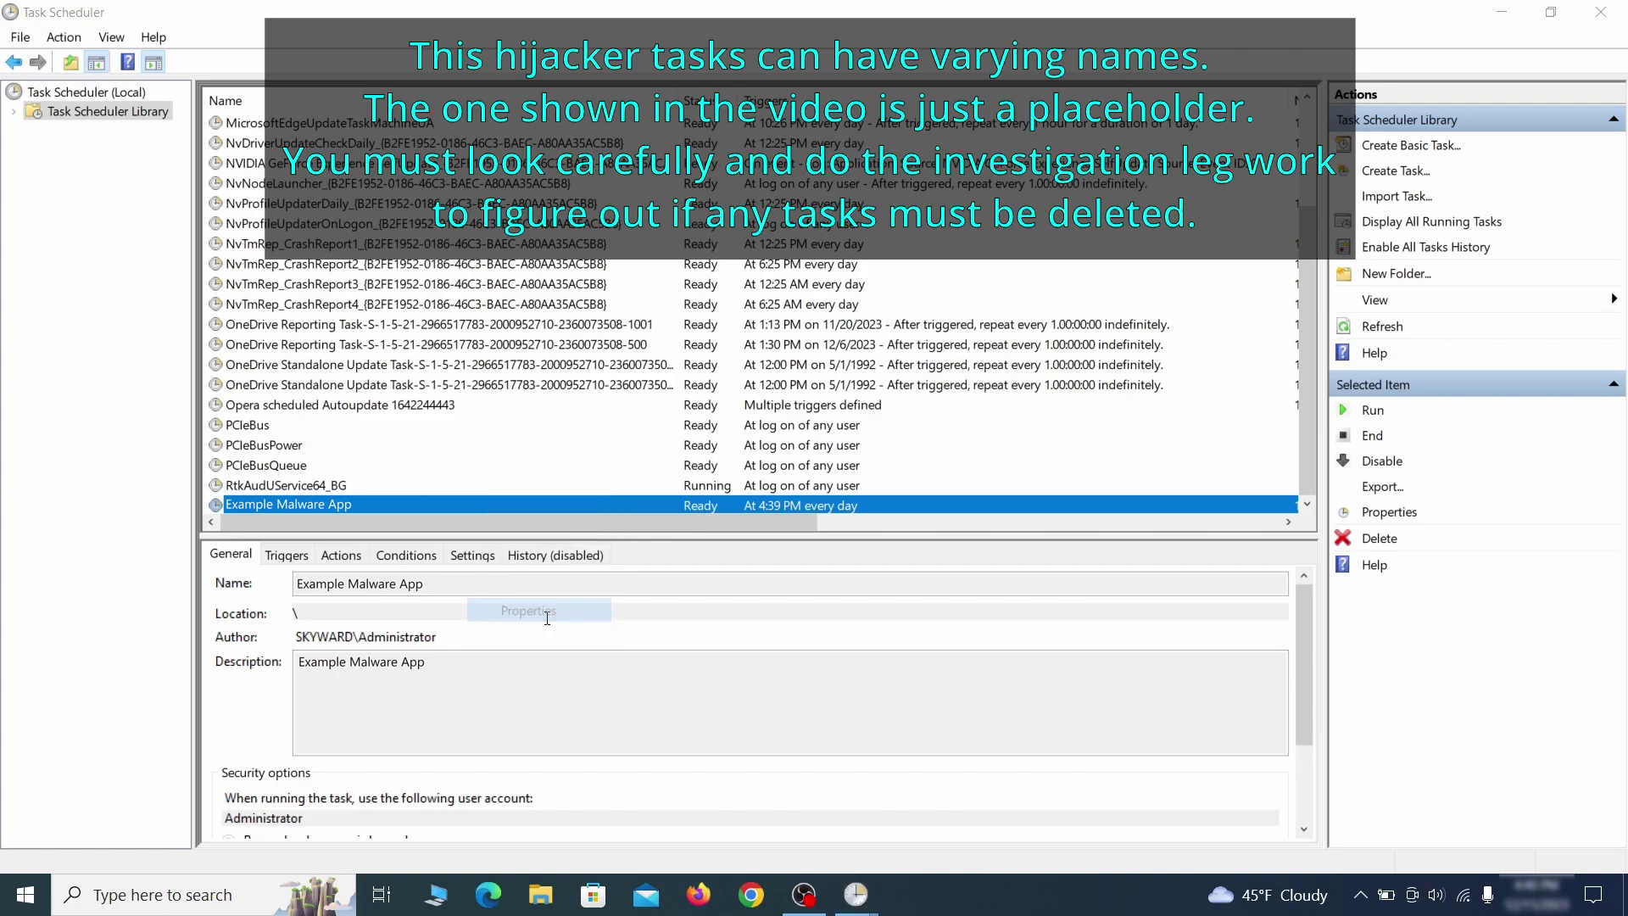
click(198, 141)
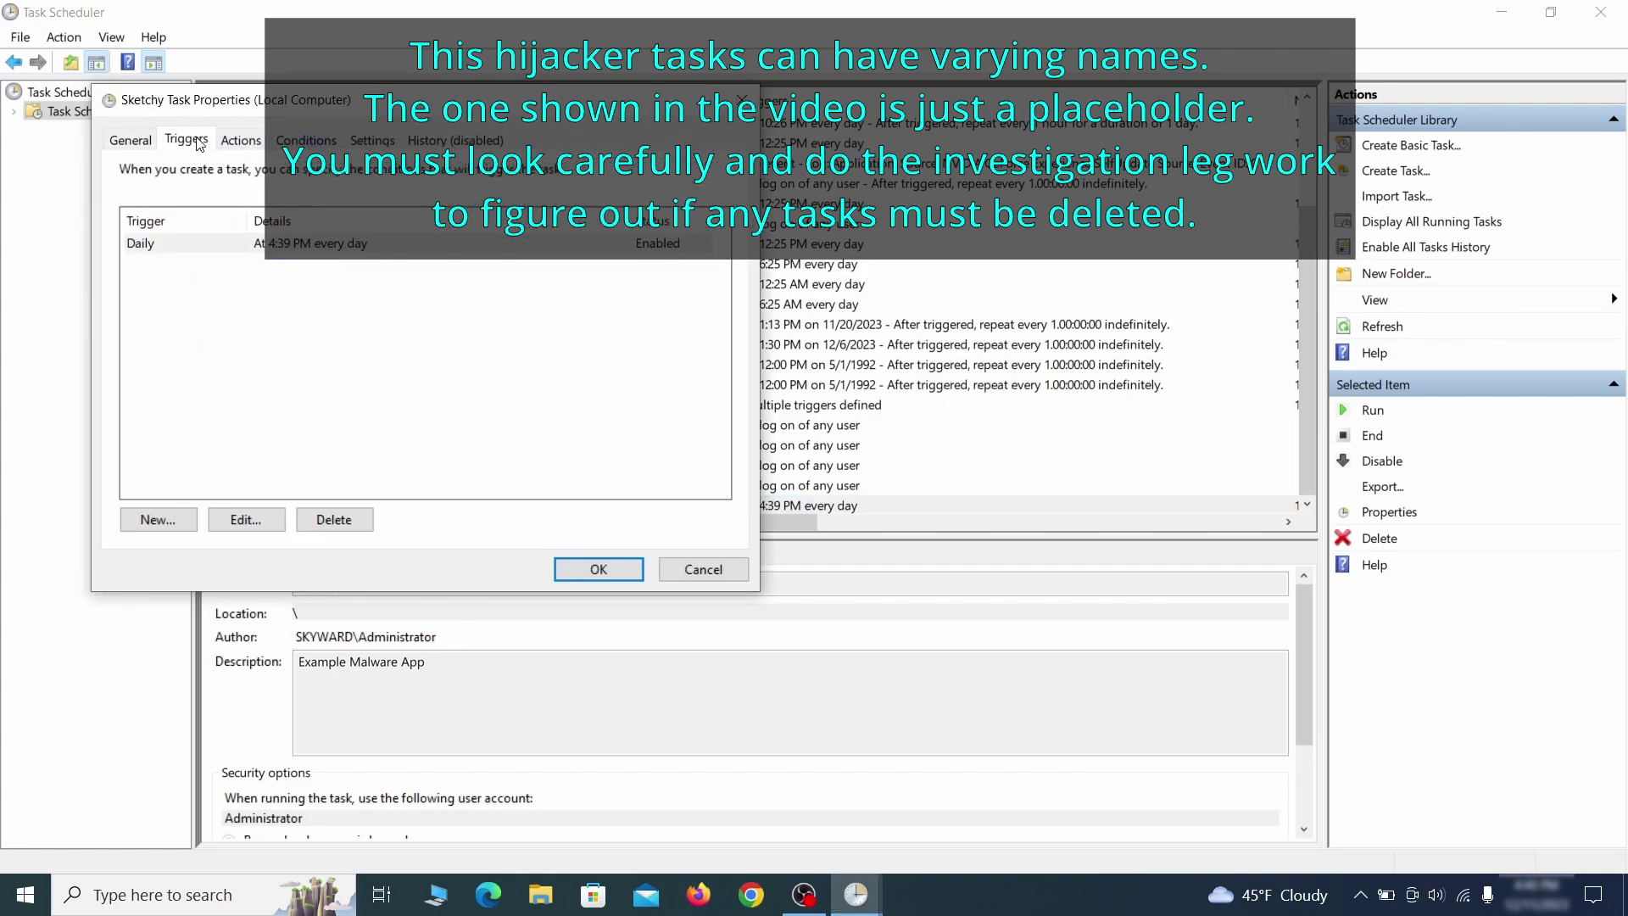
click(251, 142)
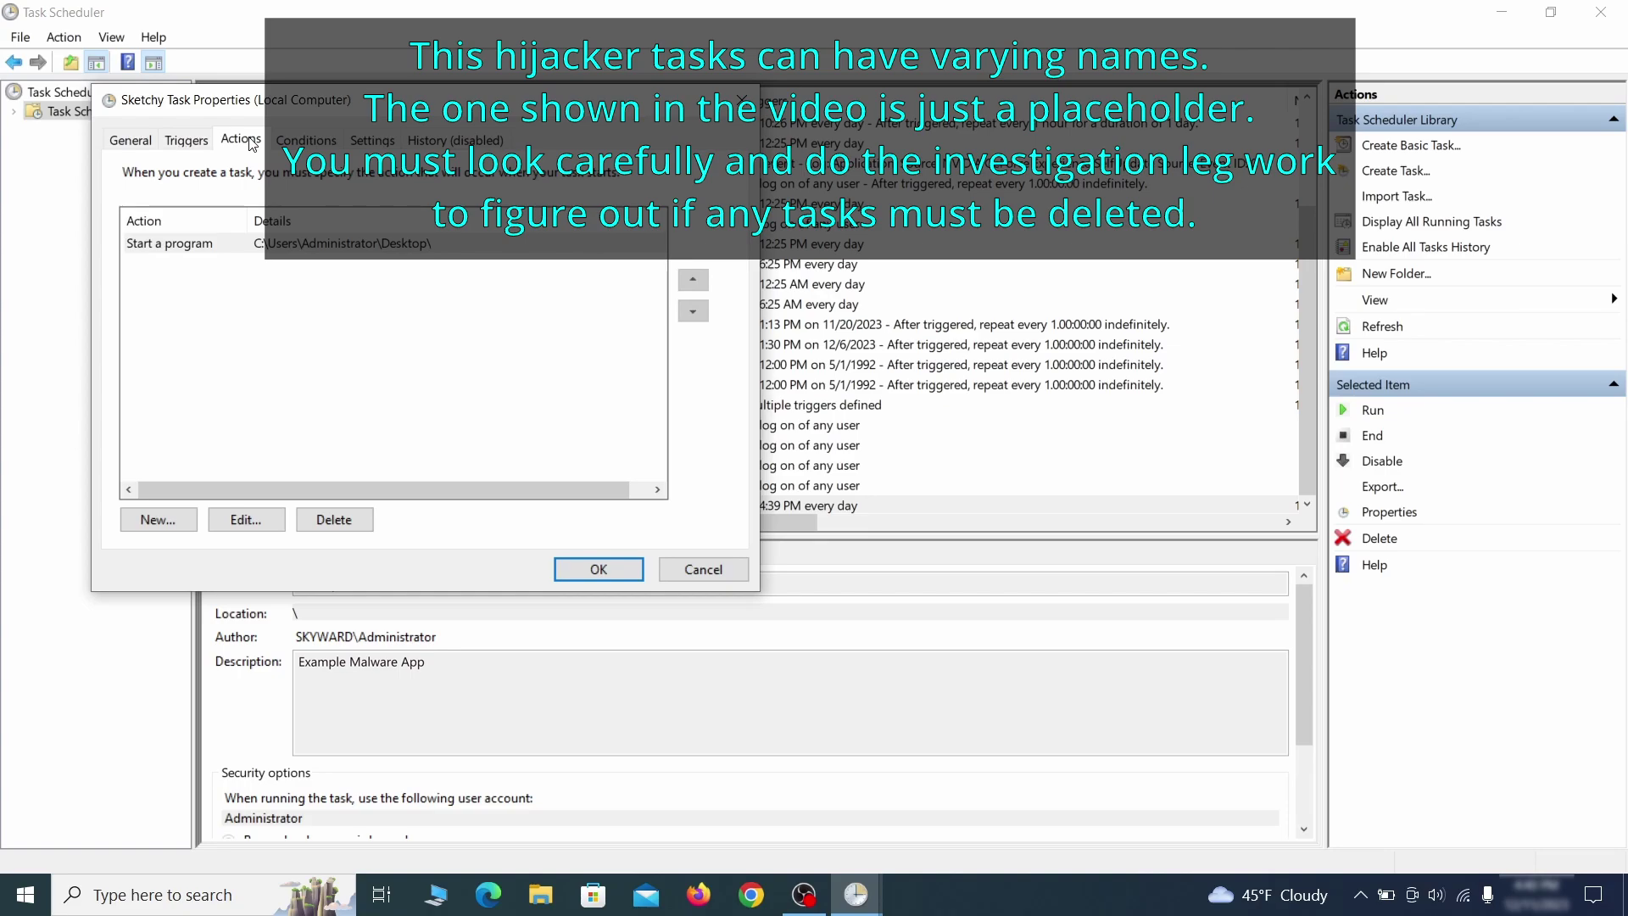
Delete the Example Malware App task from the Task Scheduler Library.
right_click(522, 504)
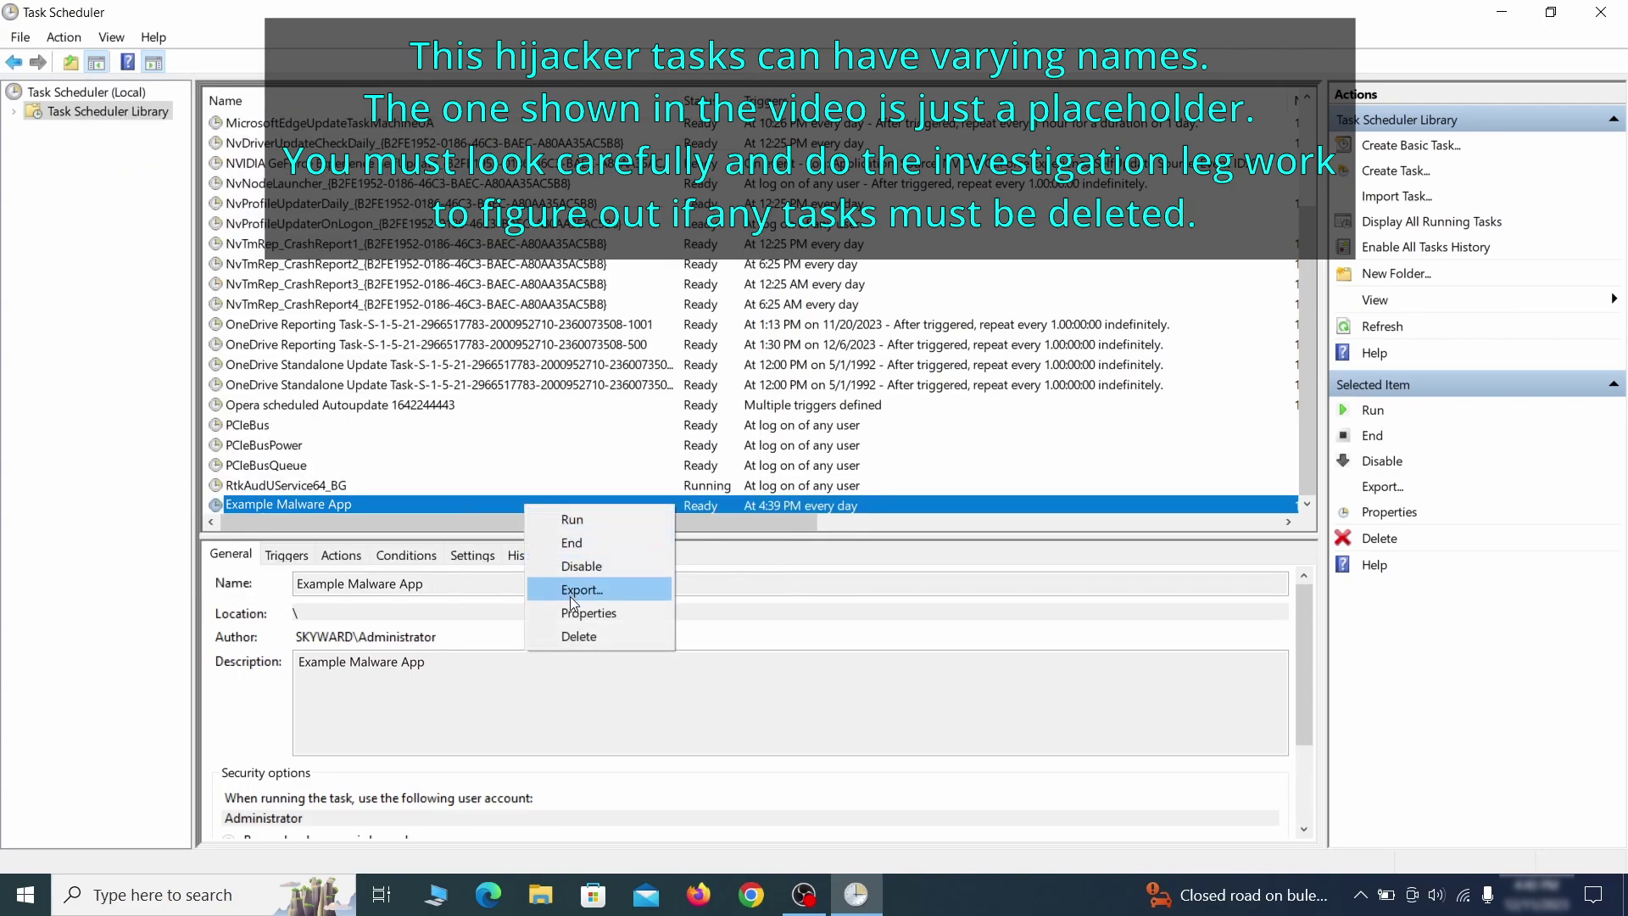
click(579, 636)
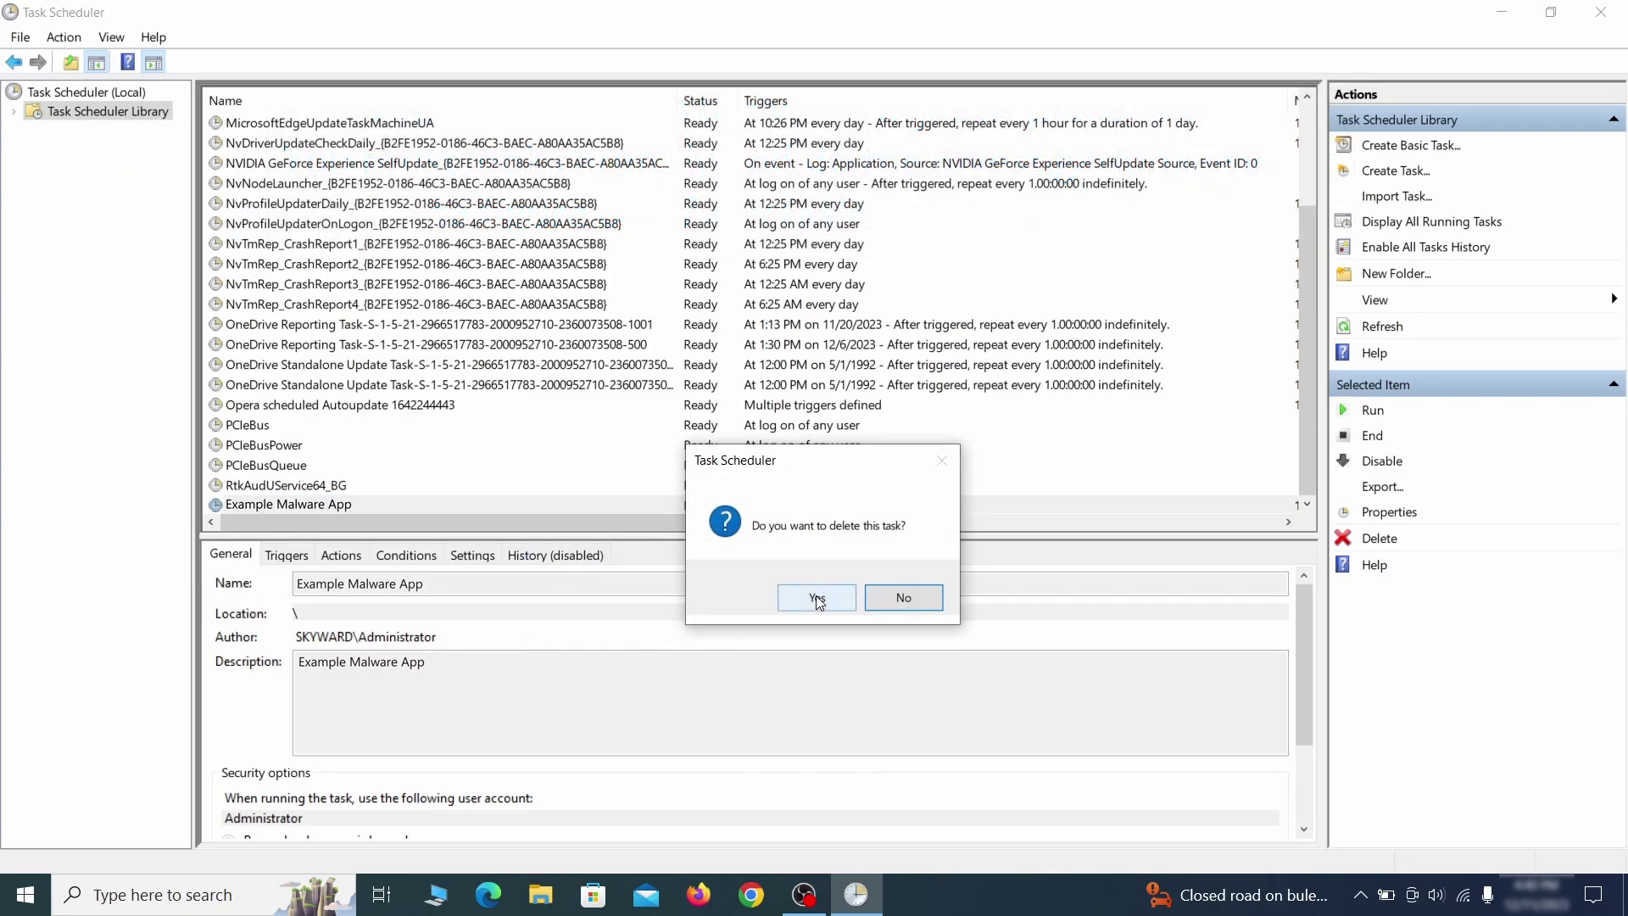
click(817, 596)
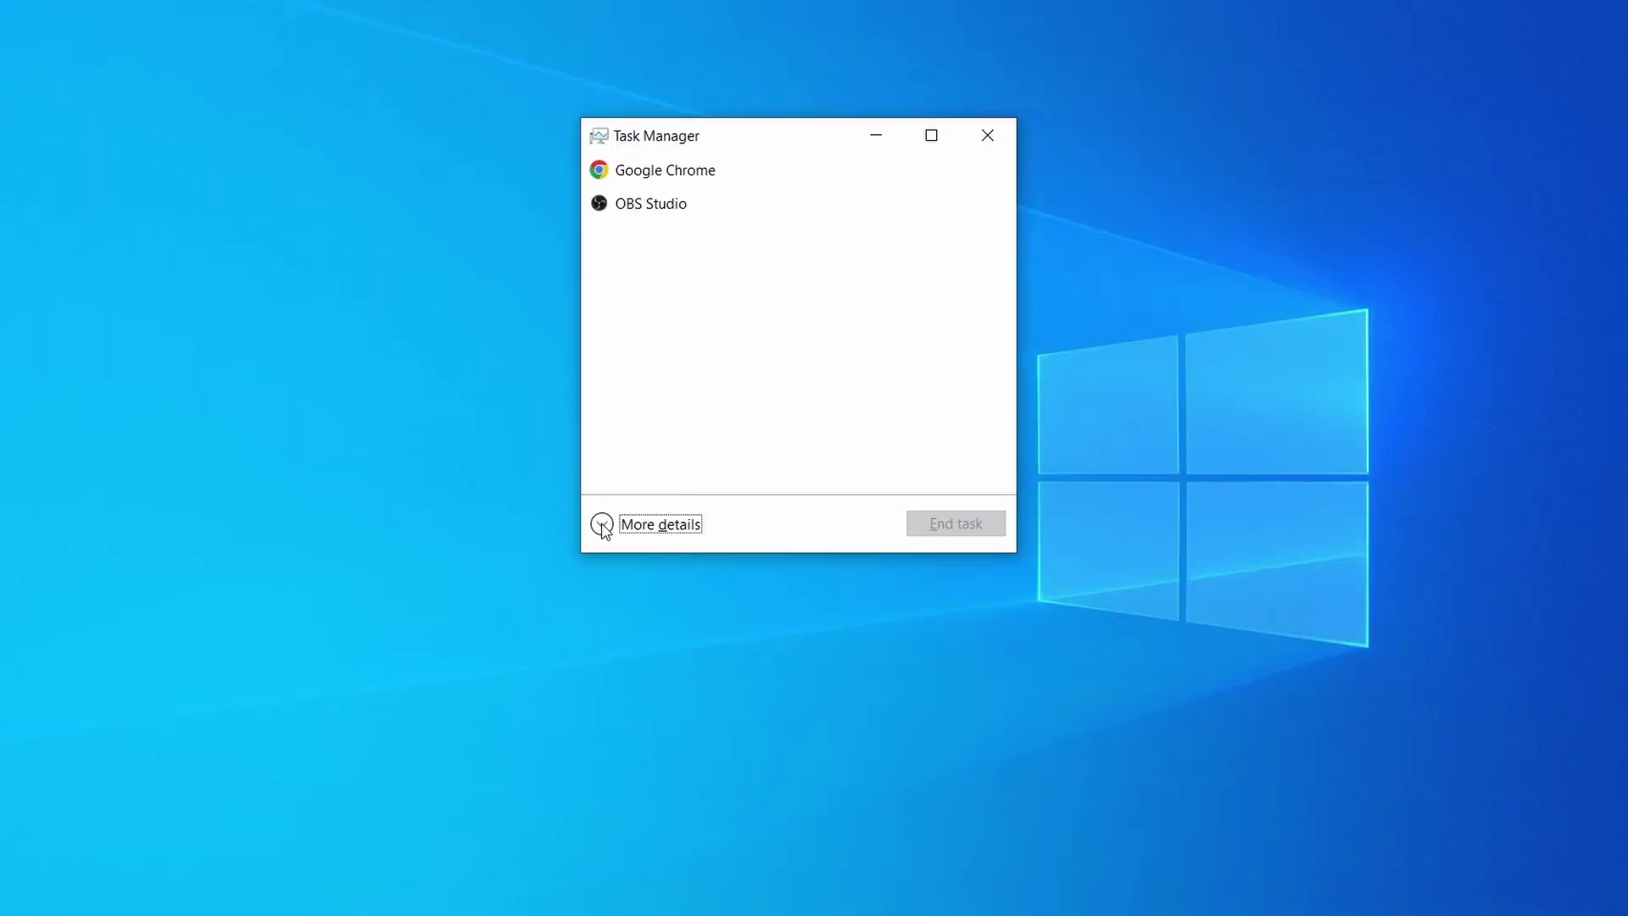
Expand Task Manager to its detailed view and sort the processes by CPU and by memory usage.
click(604, 528)
click(800, 190)
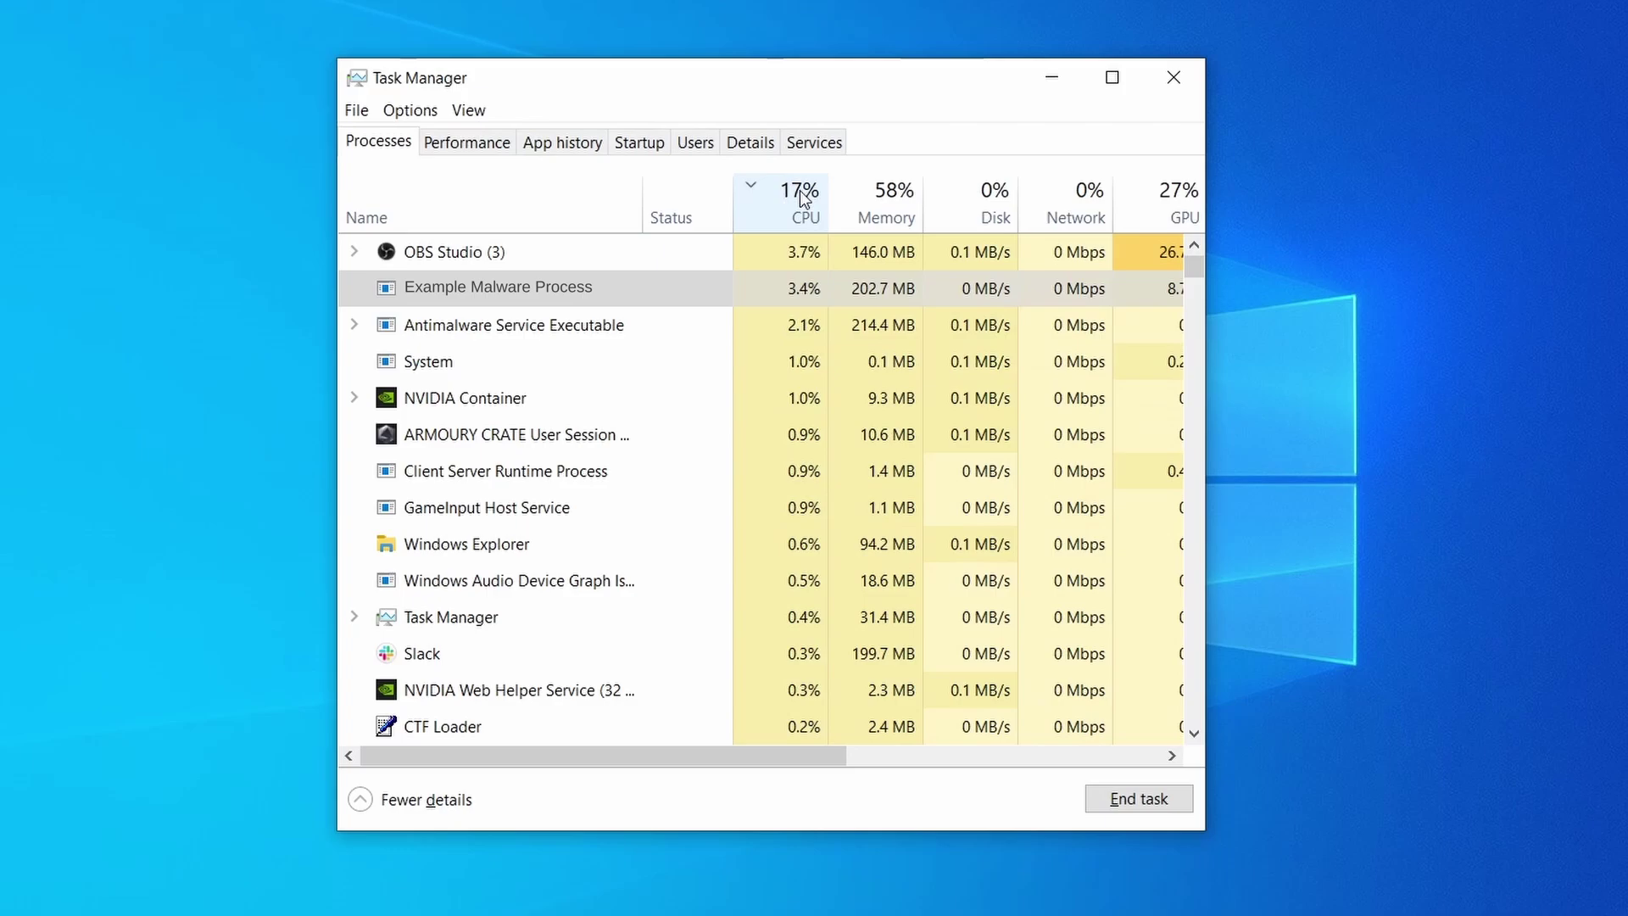
click(886, 200)
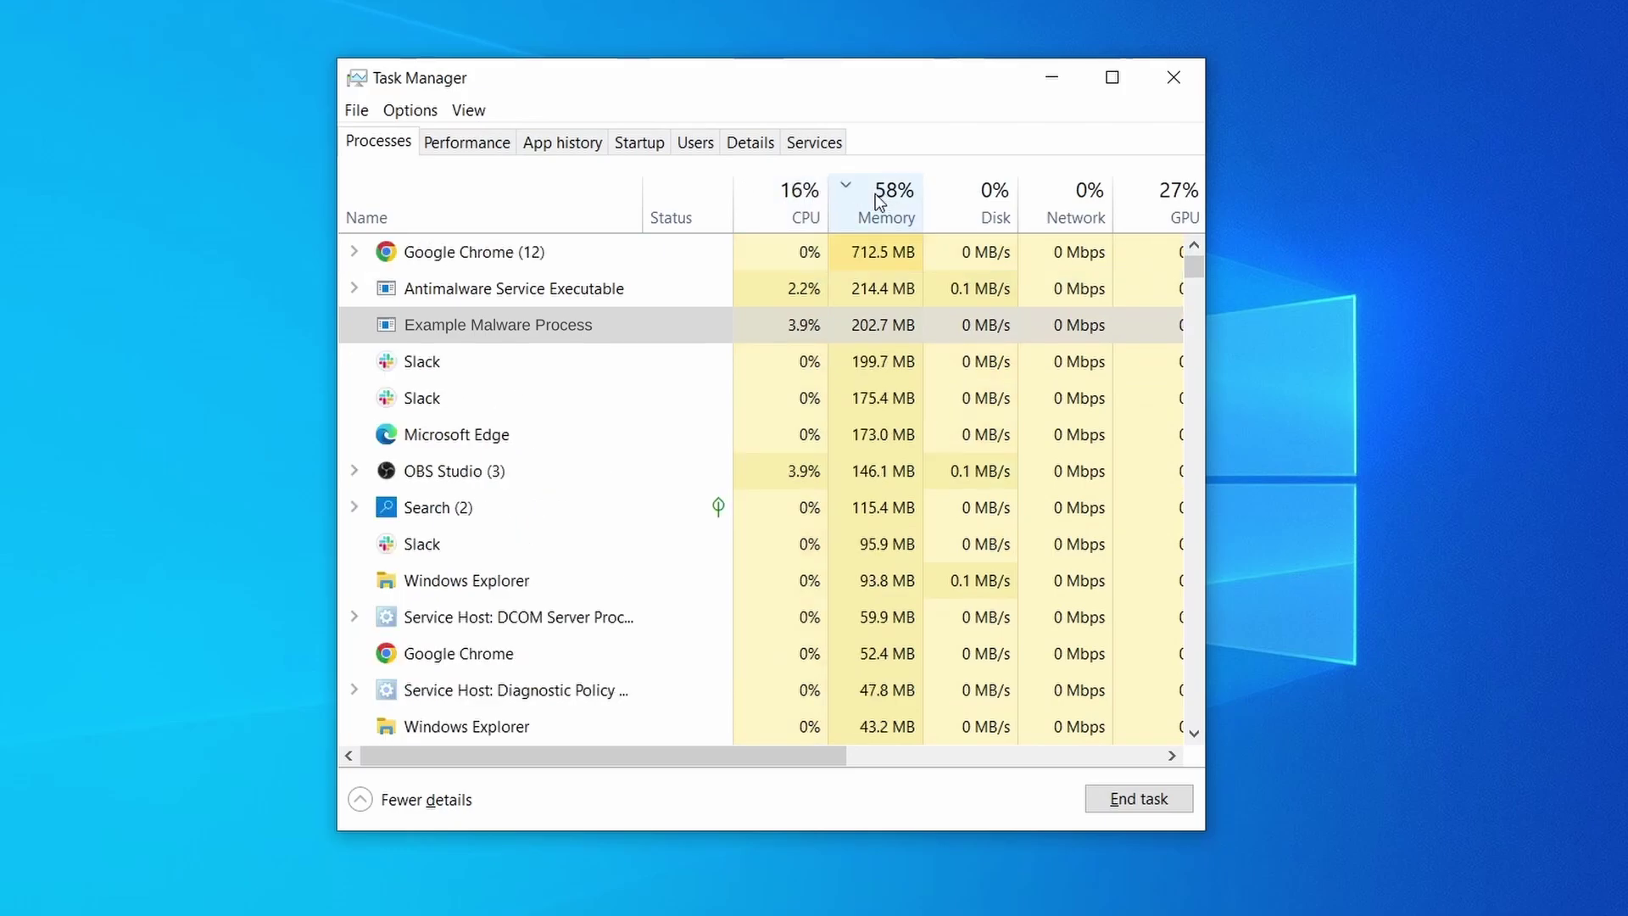
Open the file location of Example Malware Process and delete all three files in that folder.
right_click(777, 324)
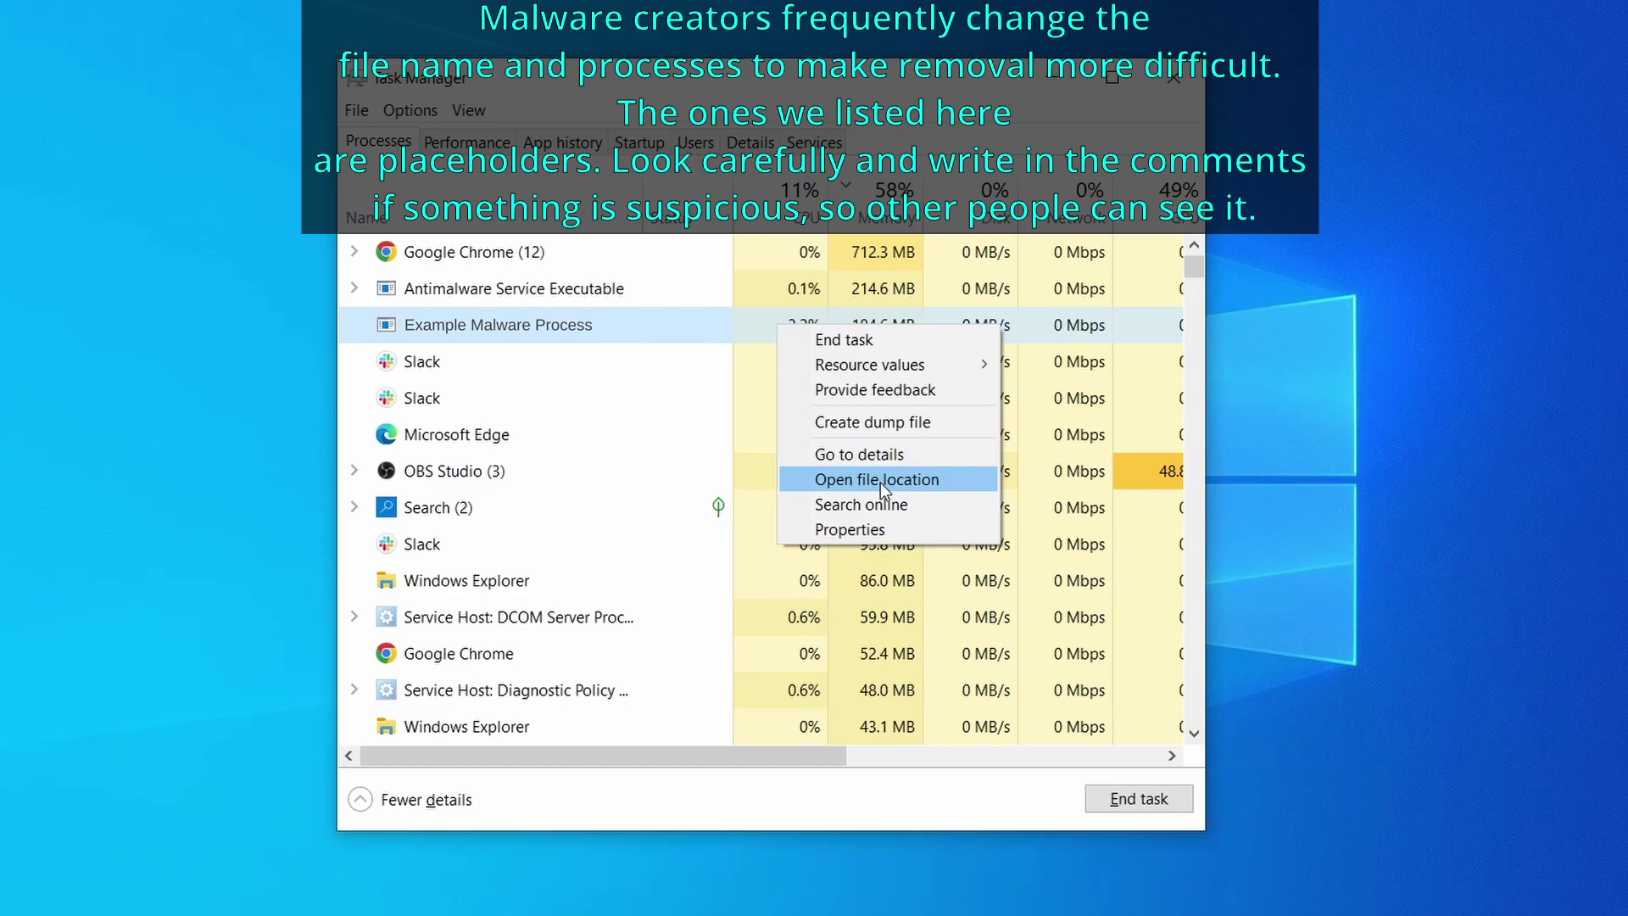
click(880, 482)
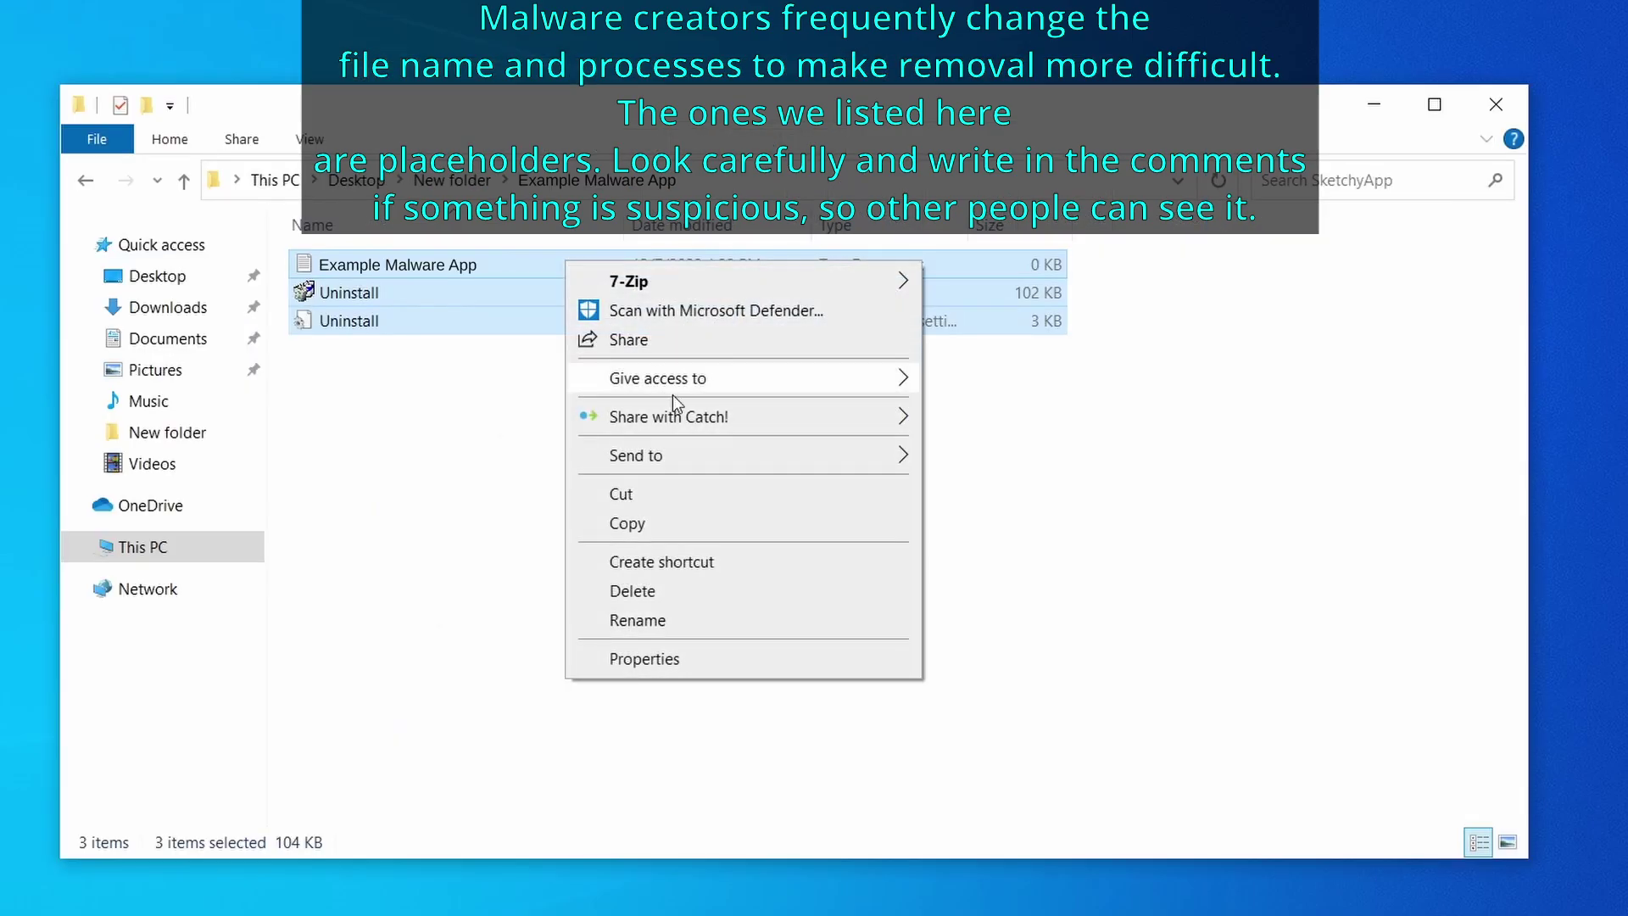
click(704, 591)
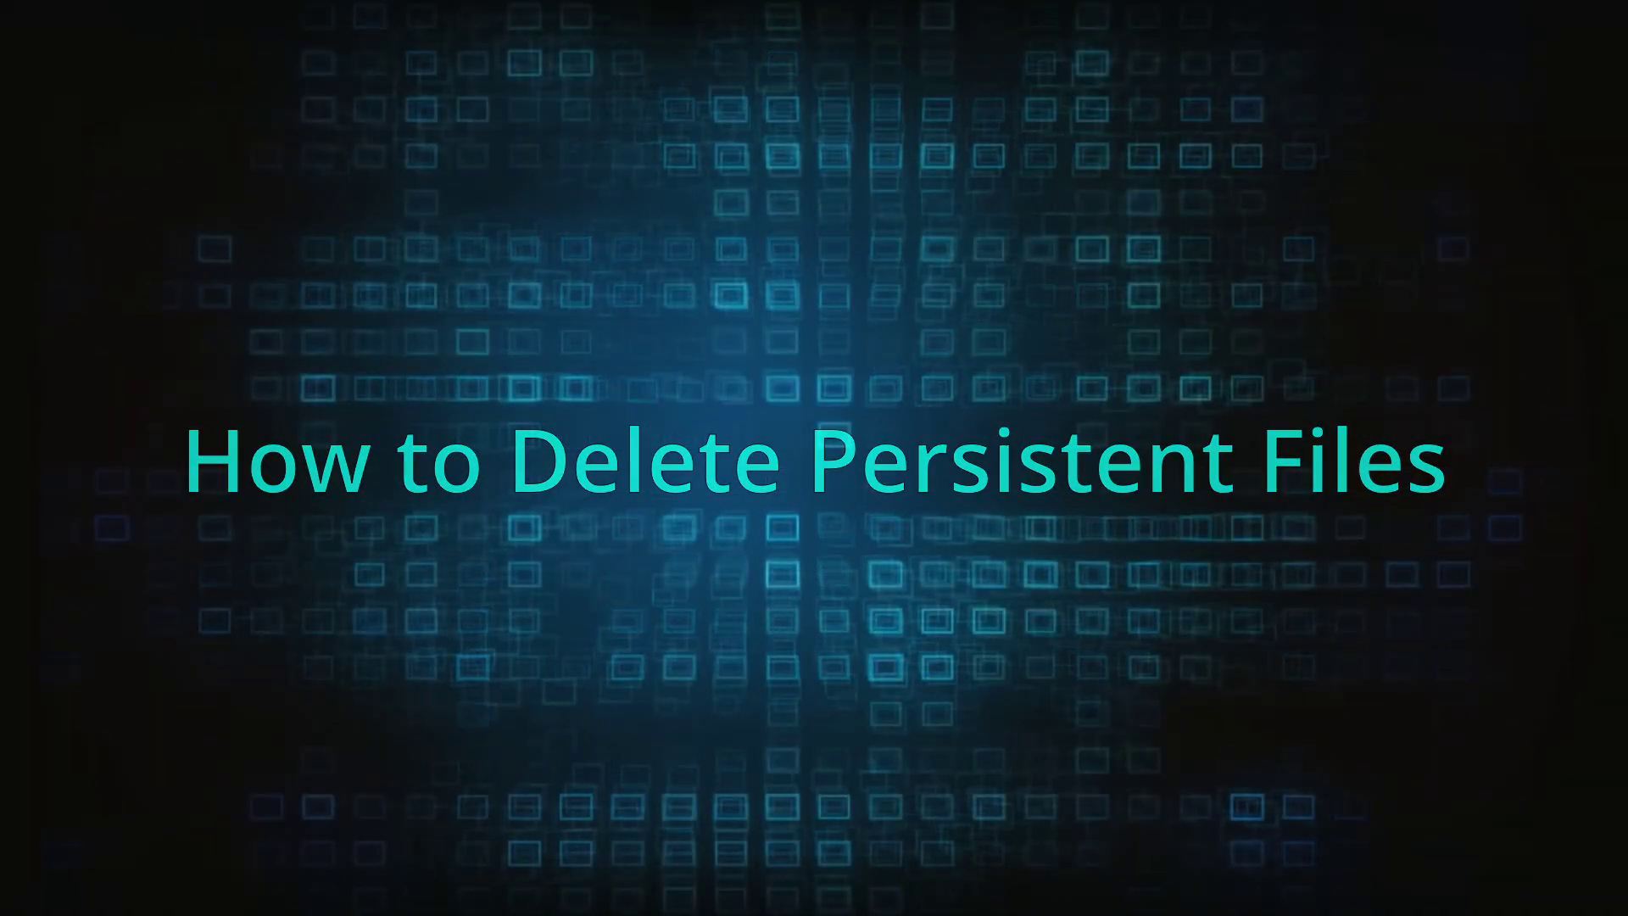
Try to delete EXAMPLE_MALWARE_FOLDER from the Program Files folder.
right_click(688, 388)
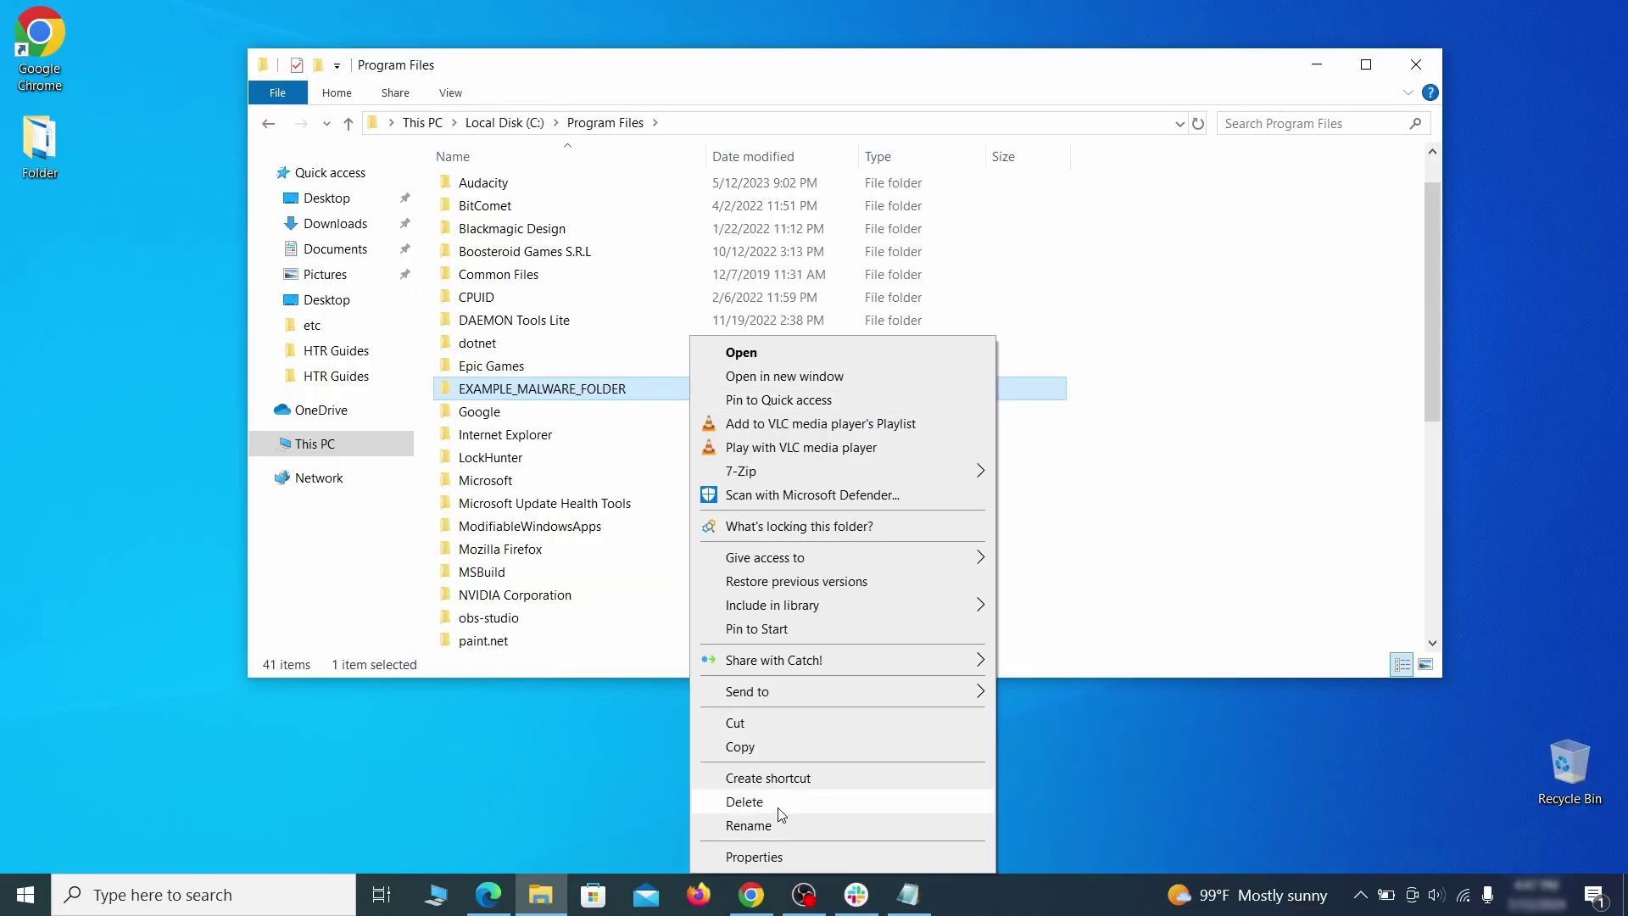
click(780, 810)
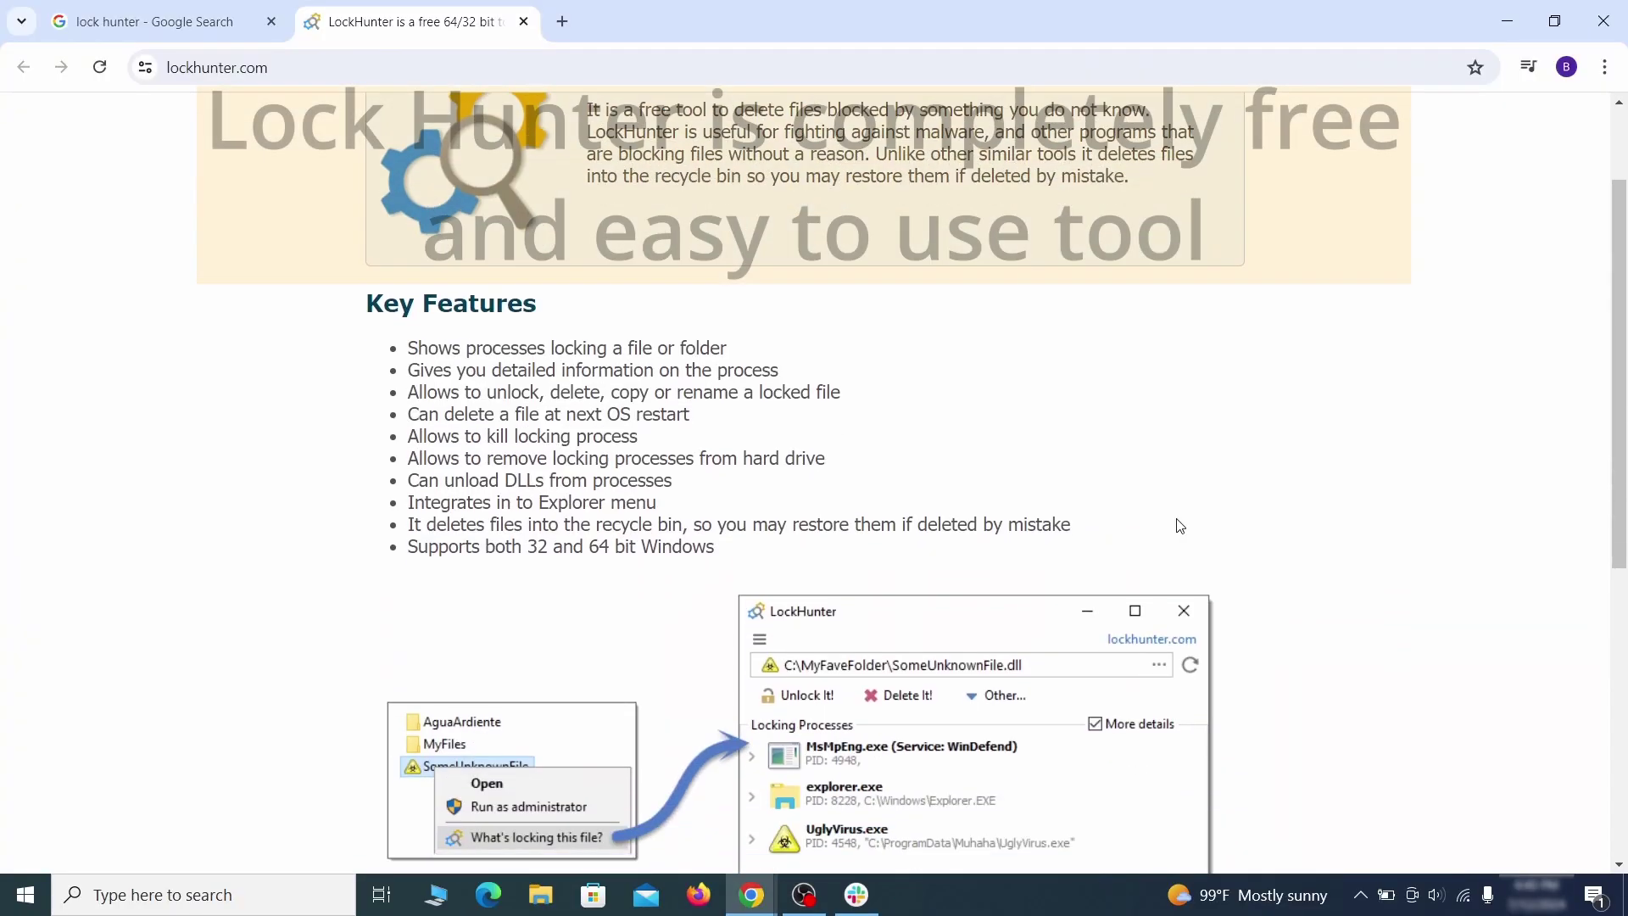
Download LockHunter from its website and install it on the computer.
scroll(1180, 525, down, 5)
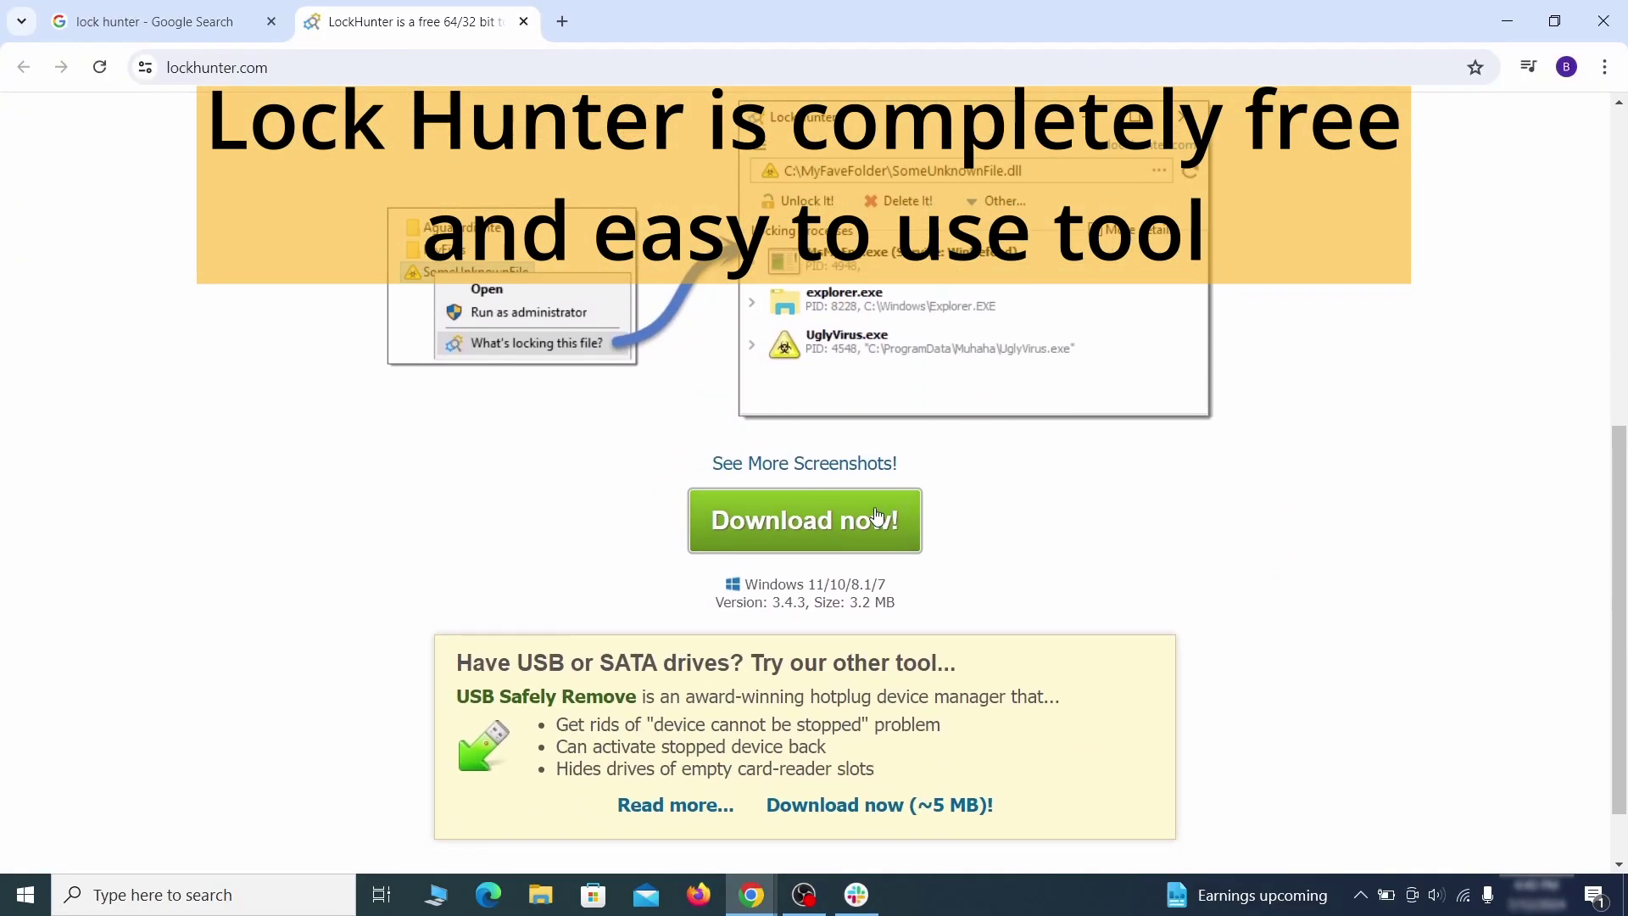
click(873, 519)
double_click(689, 255)
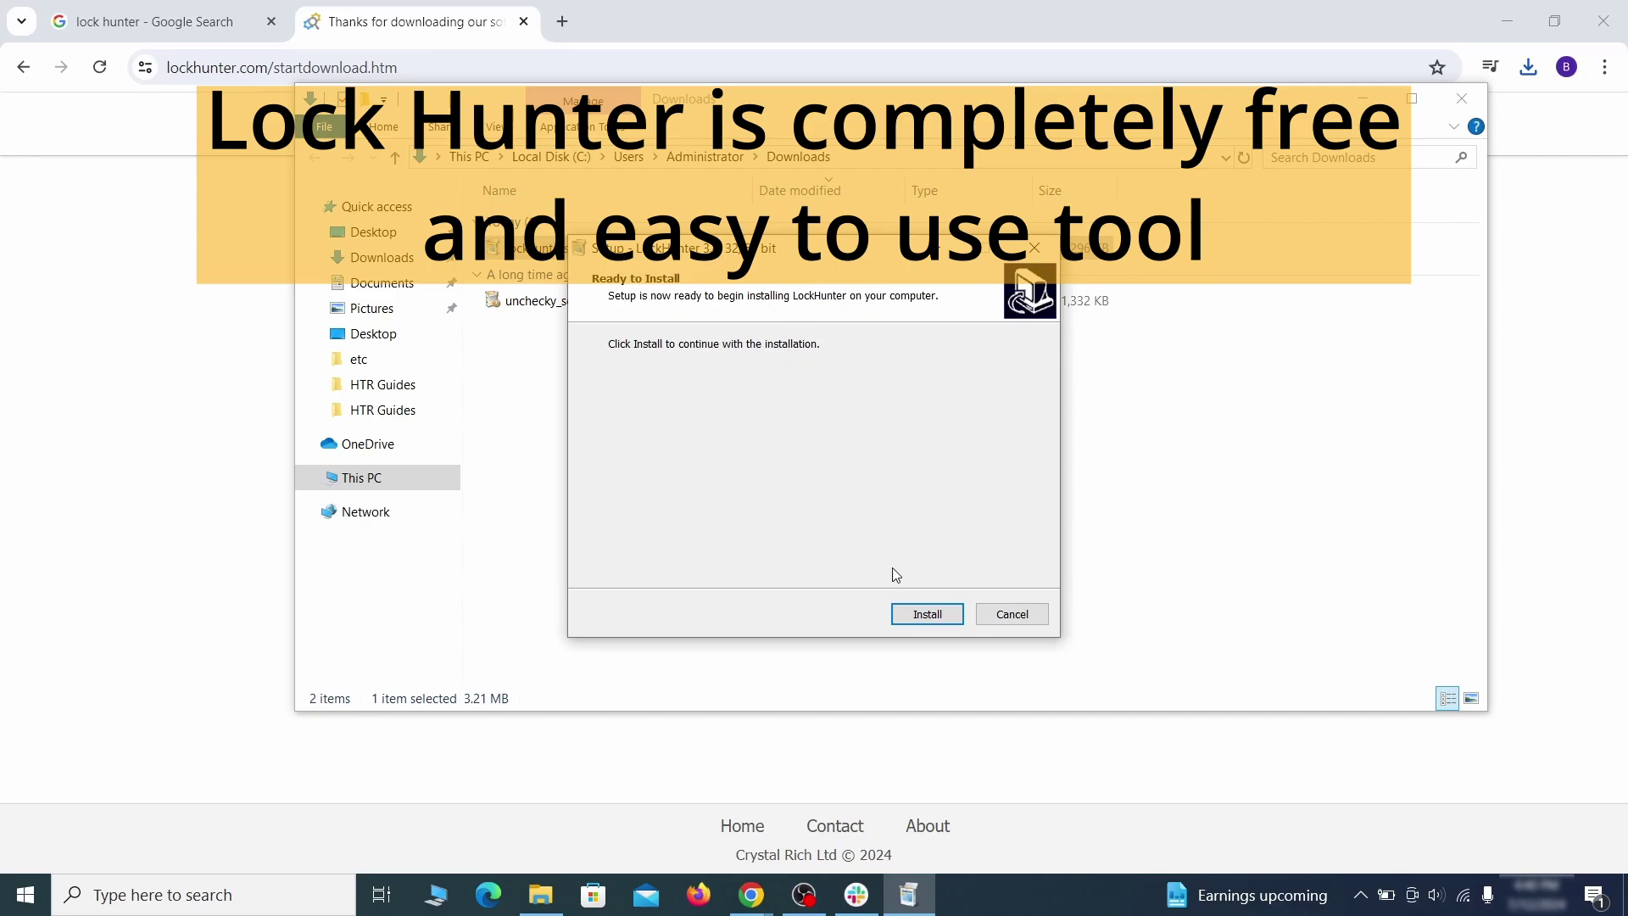
click(927, 614)
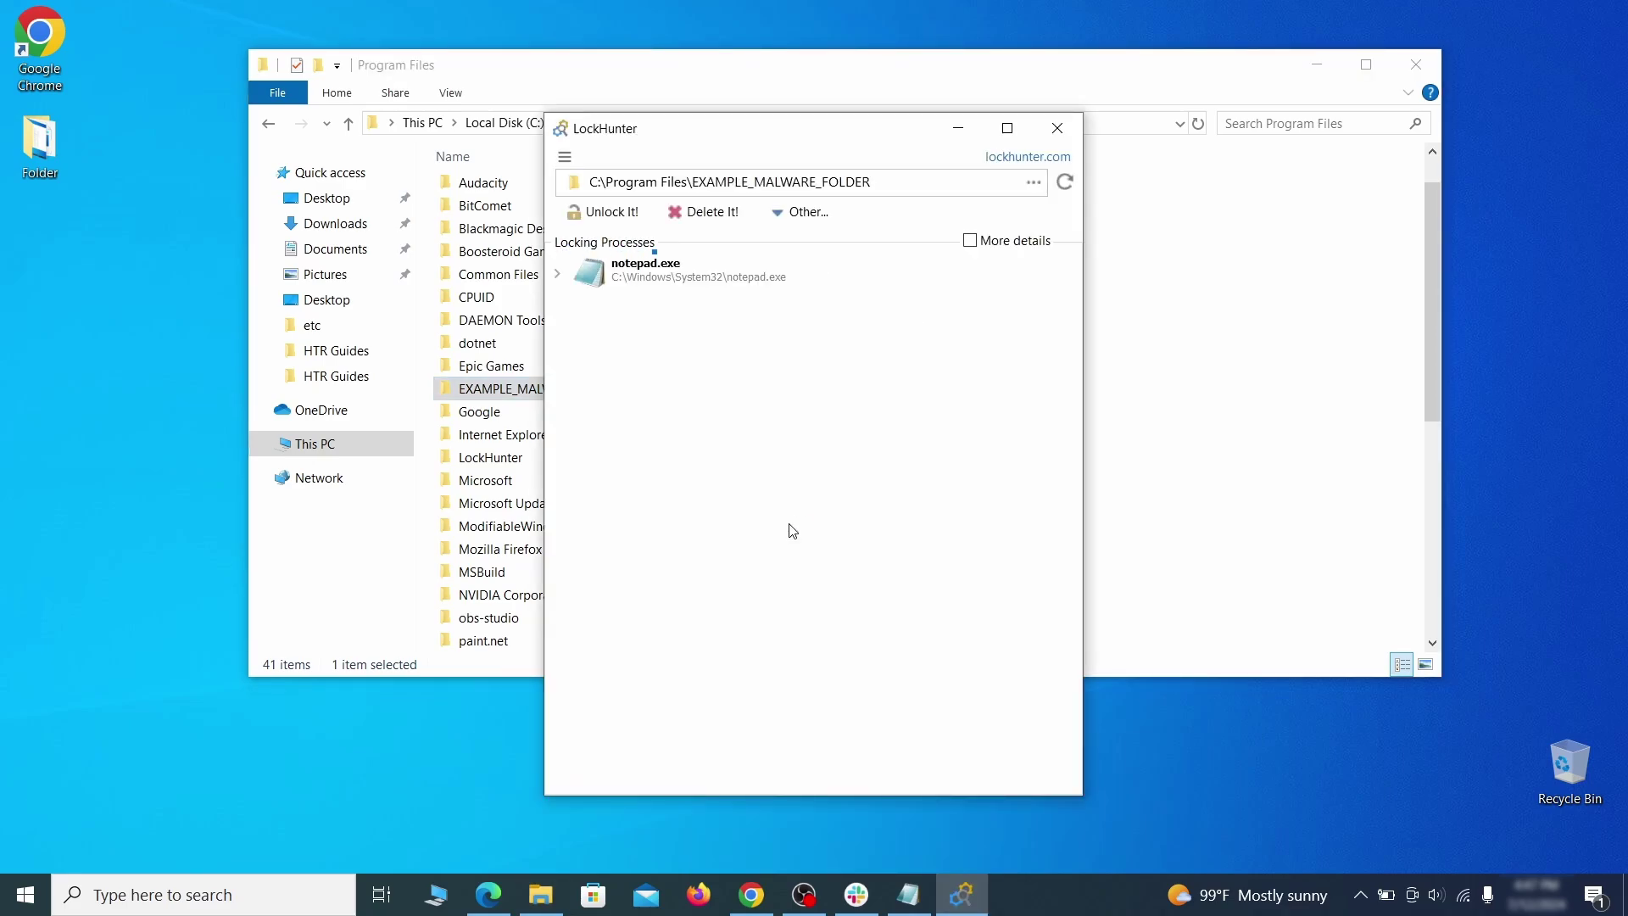
Delete the locked EXAMPLE_MALWARE_FOLDER with LockHunter, then close LockHunter.
click(726, 219)
click(897, 531)
click(1057, 128)
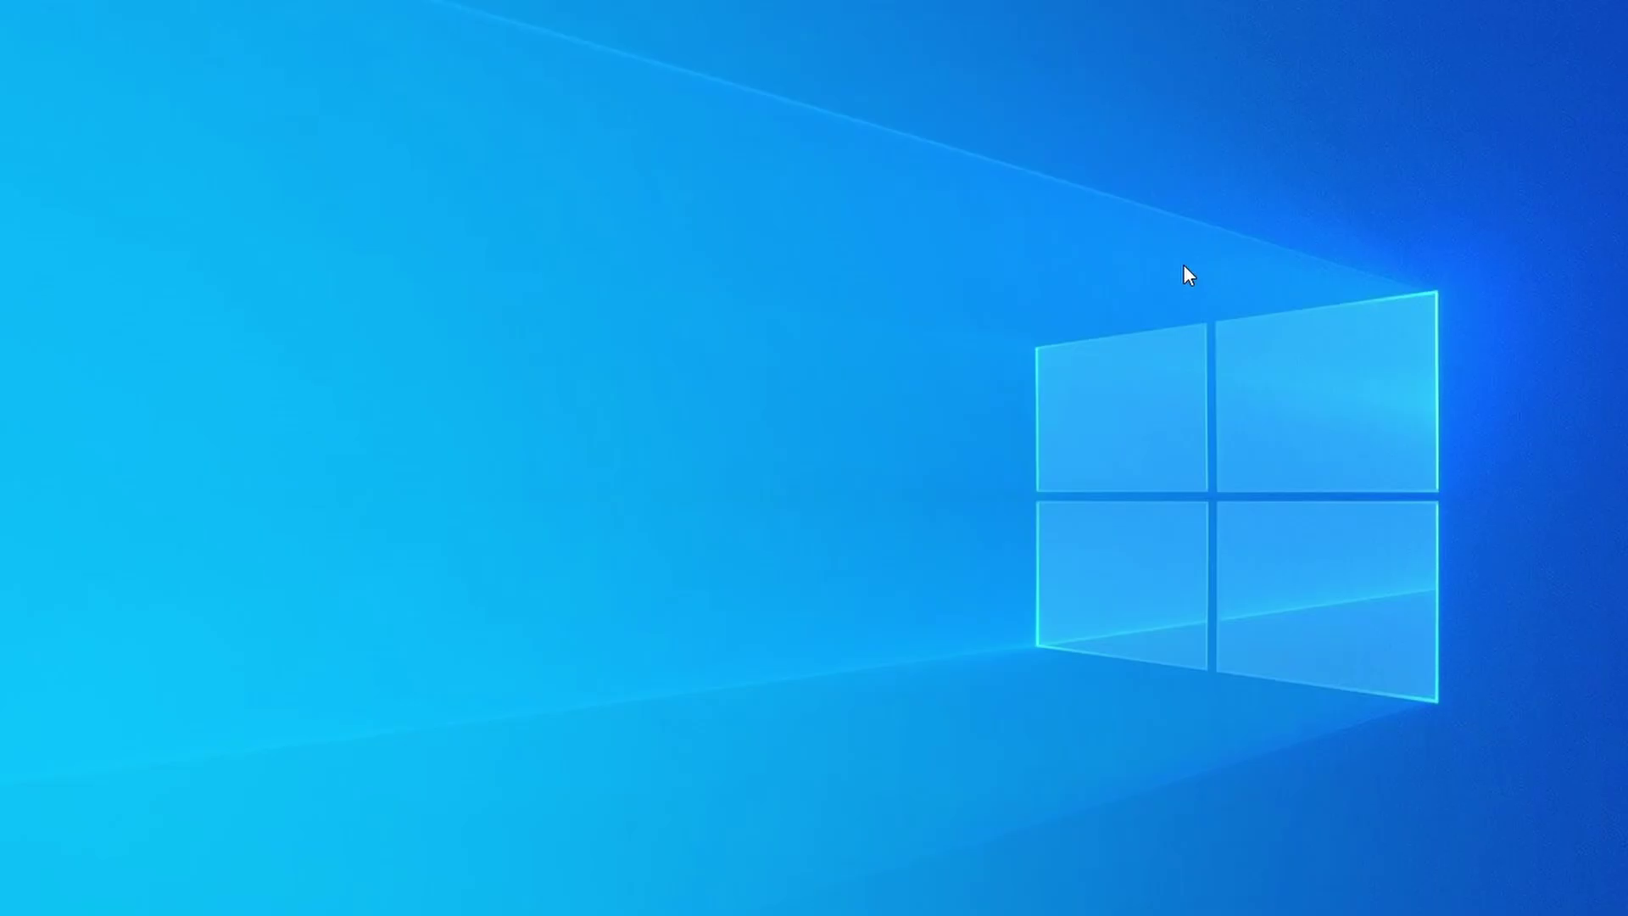
Open Task Manager and check the running processes sorted by CPU and by memory usage.
key(ctrl+shift+Escape)
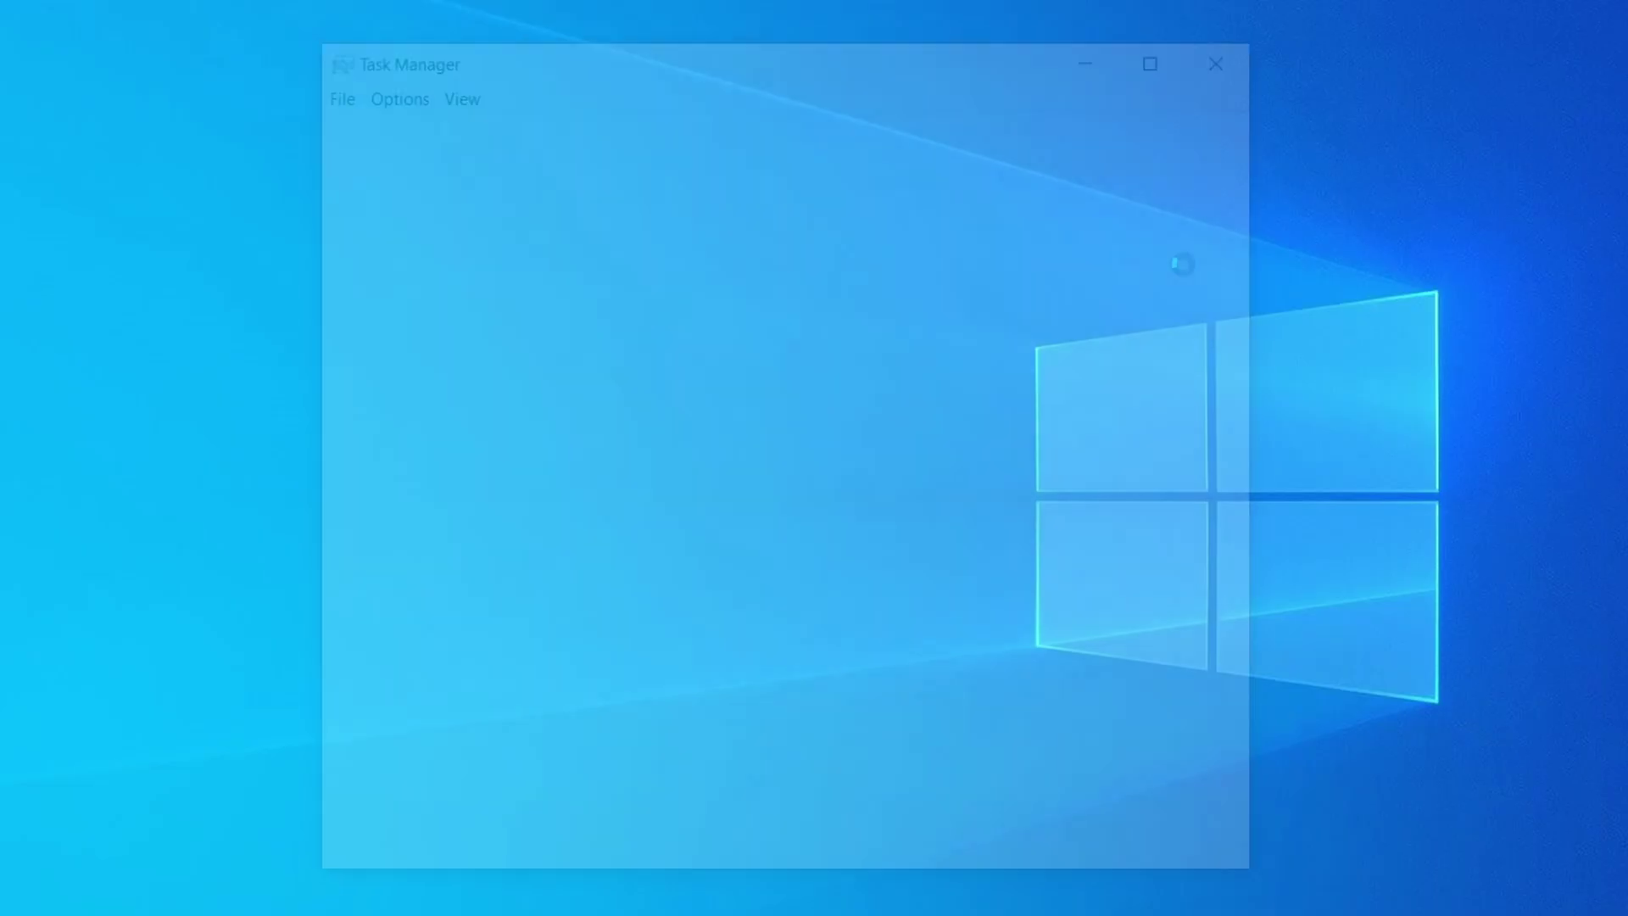
click(789, 200)
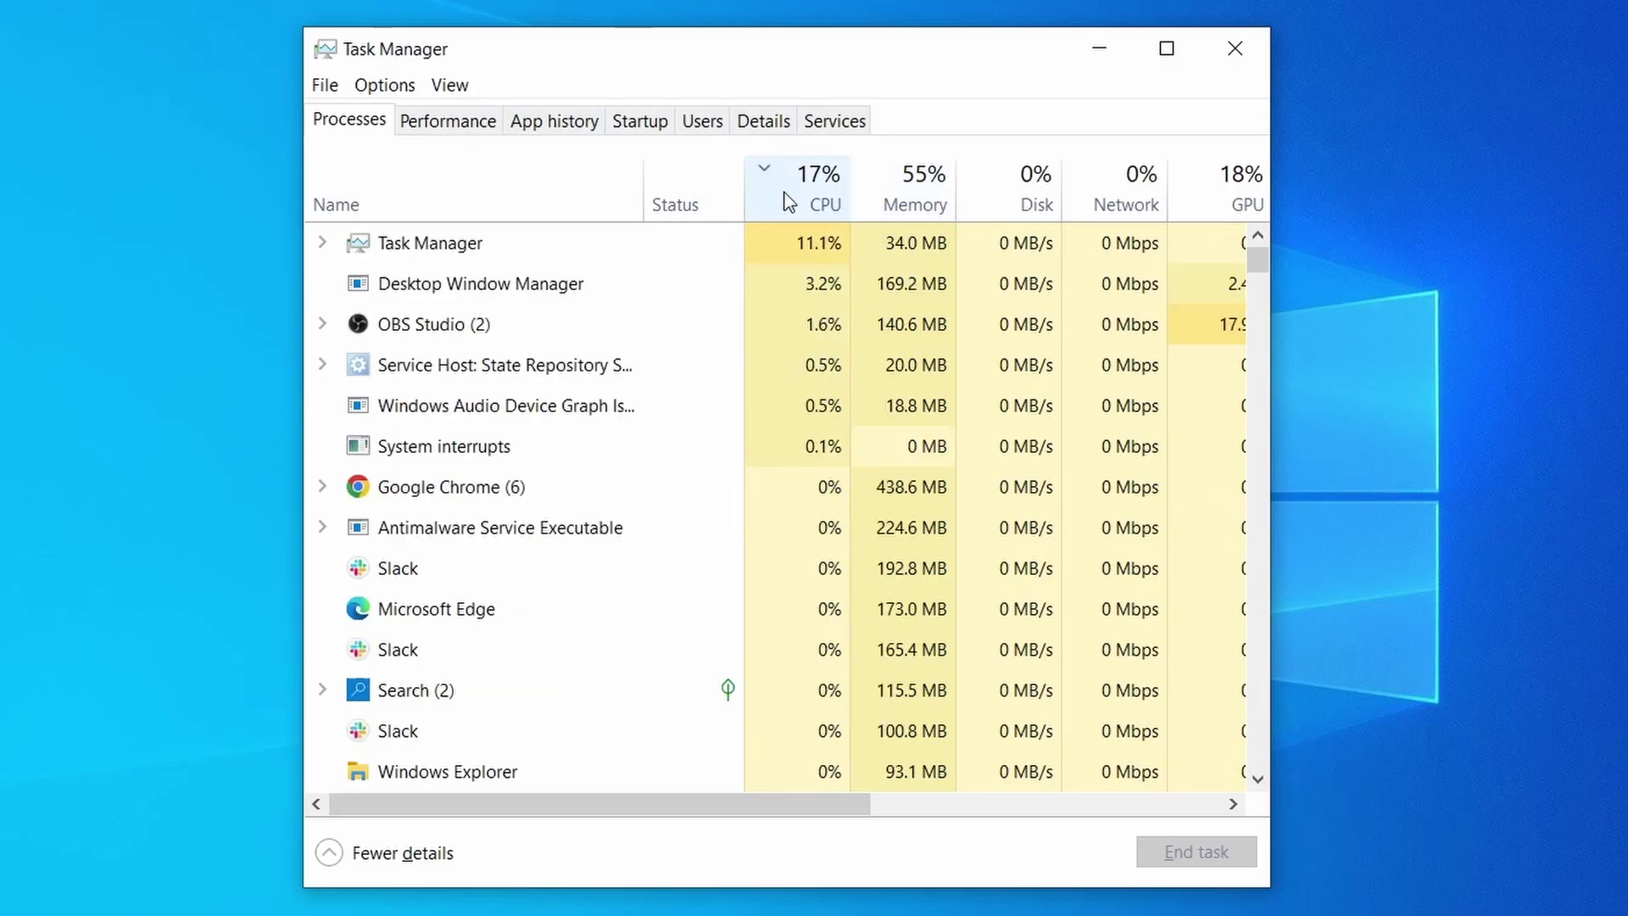
click(927, 187)
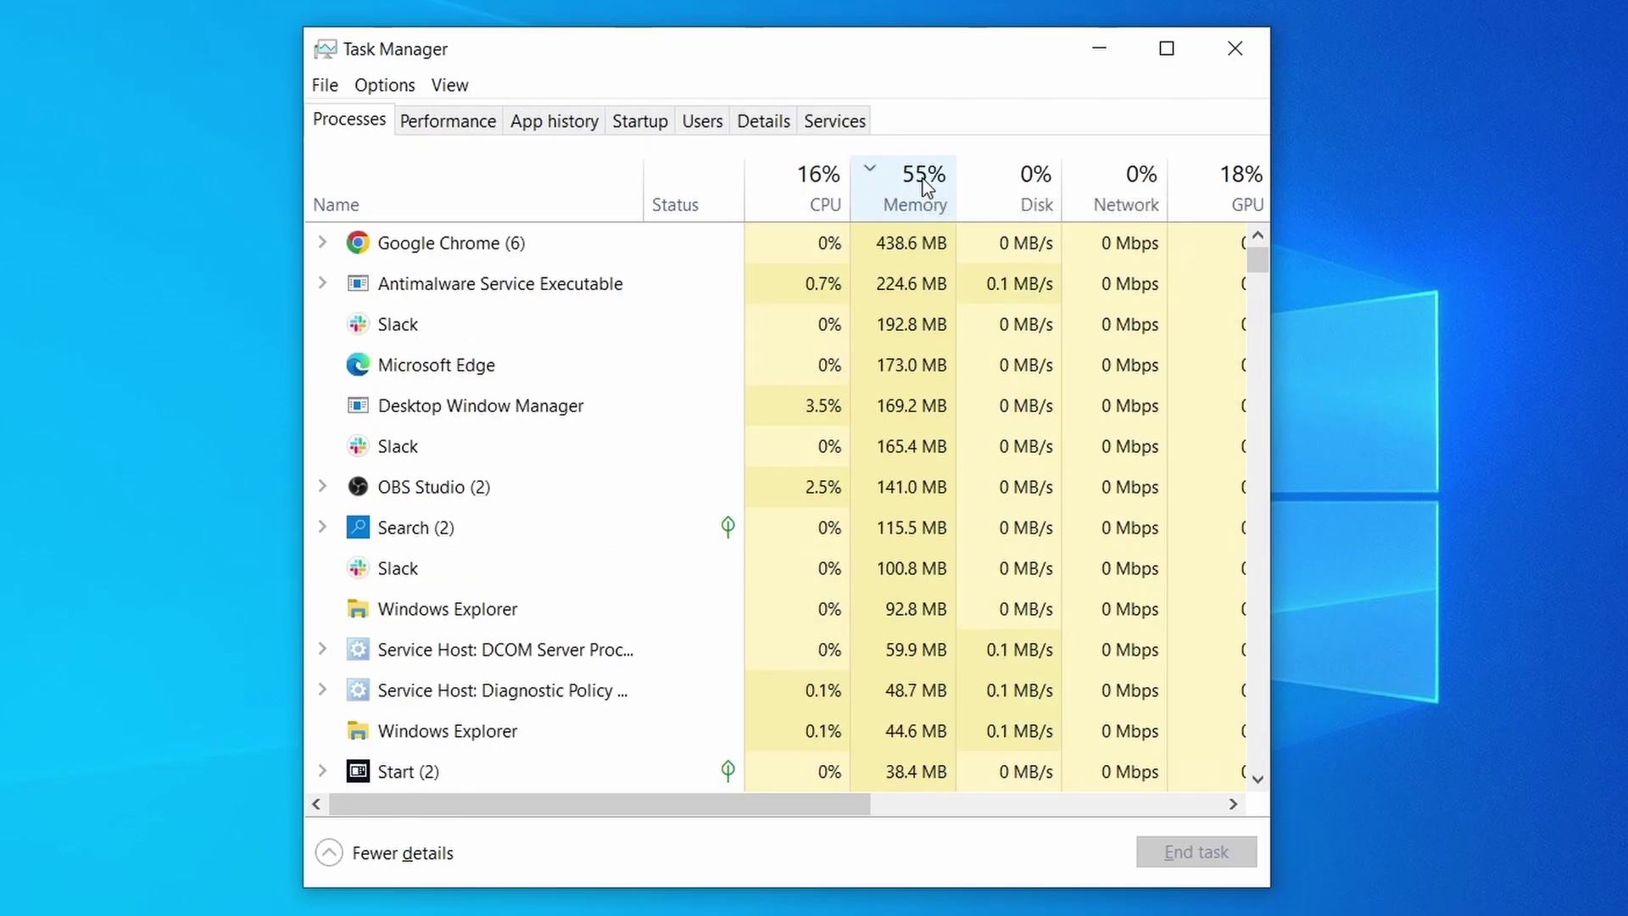
scroll(708, 573, down, 2)
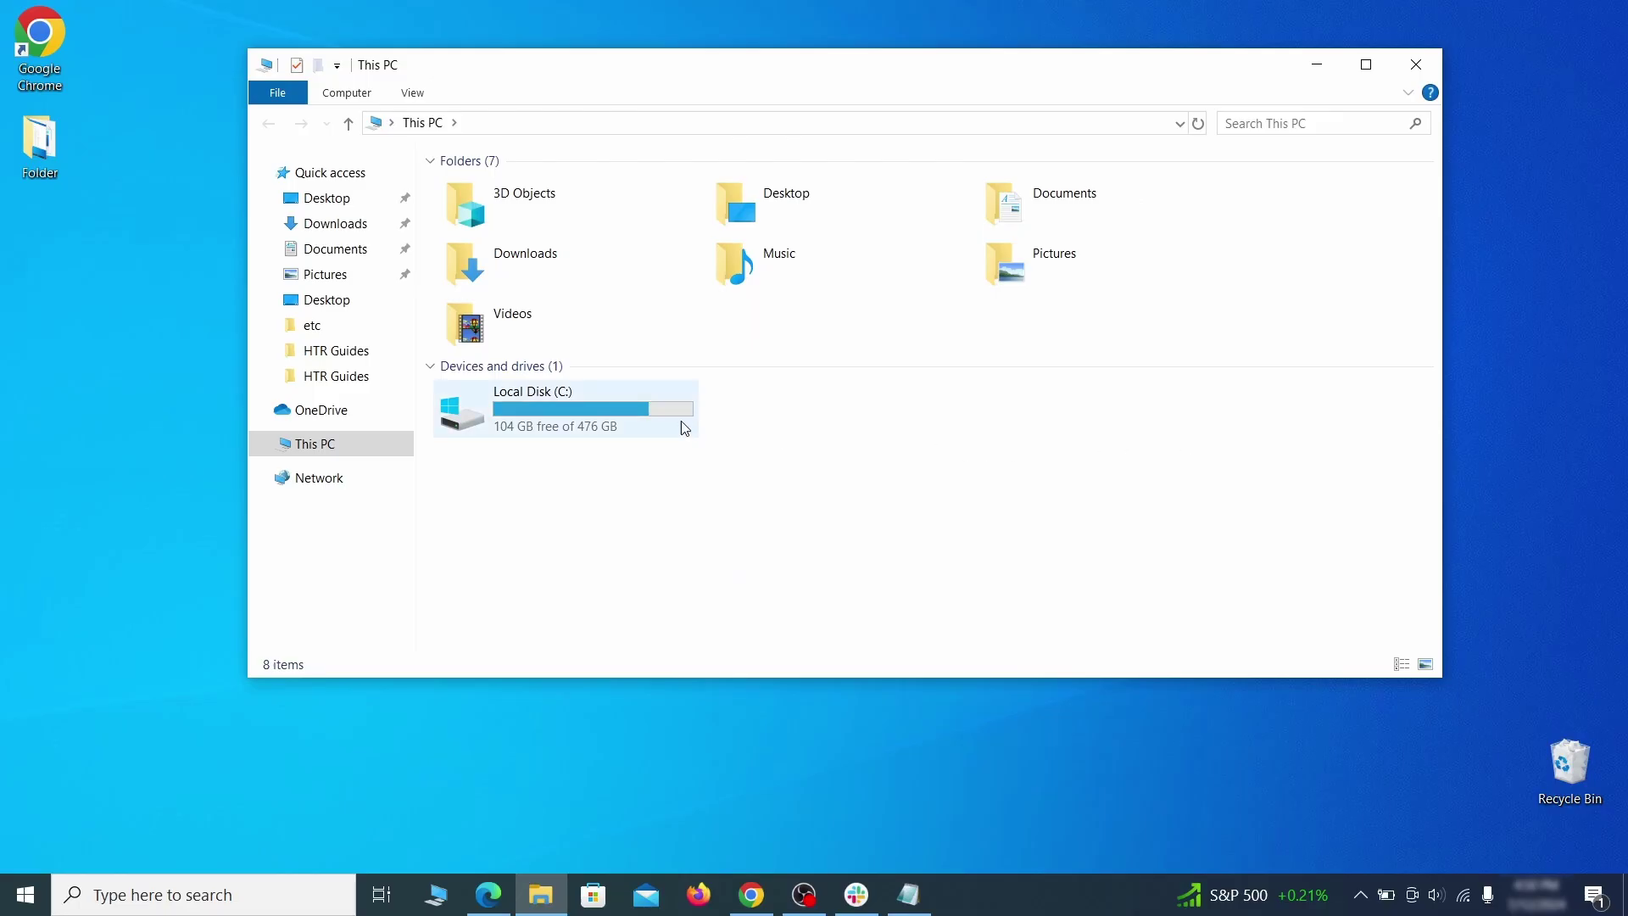
Go to the AppData\Roaming folder of the personal user account on Local Disk (C:) and look through its folders.
double_click(679, 428)
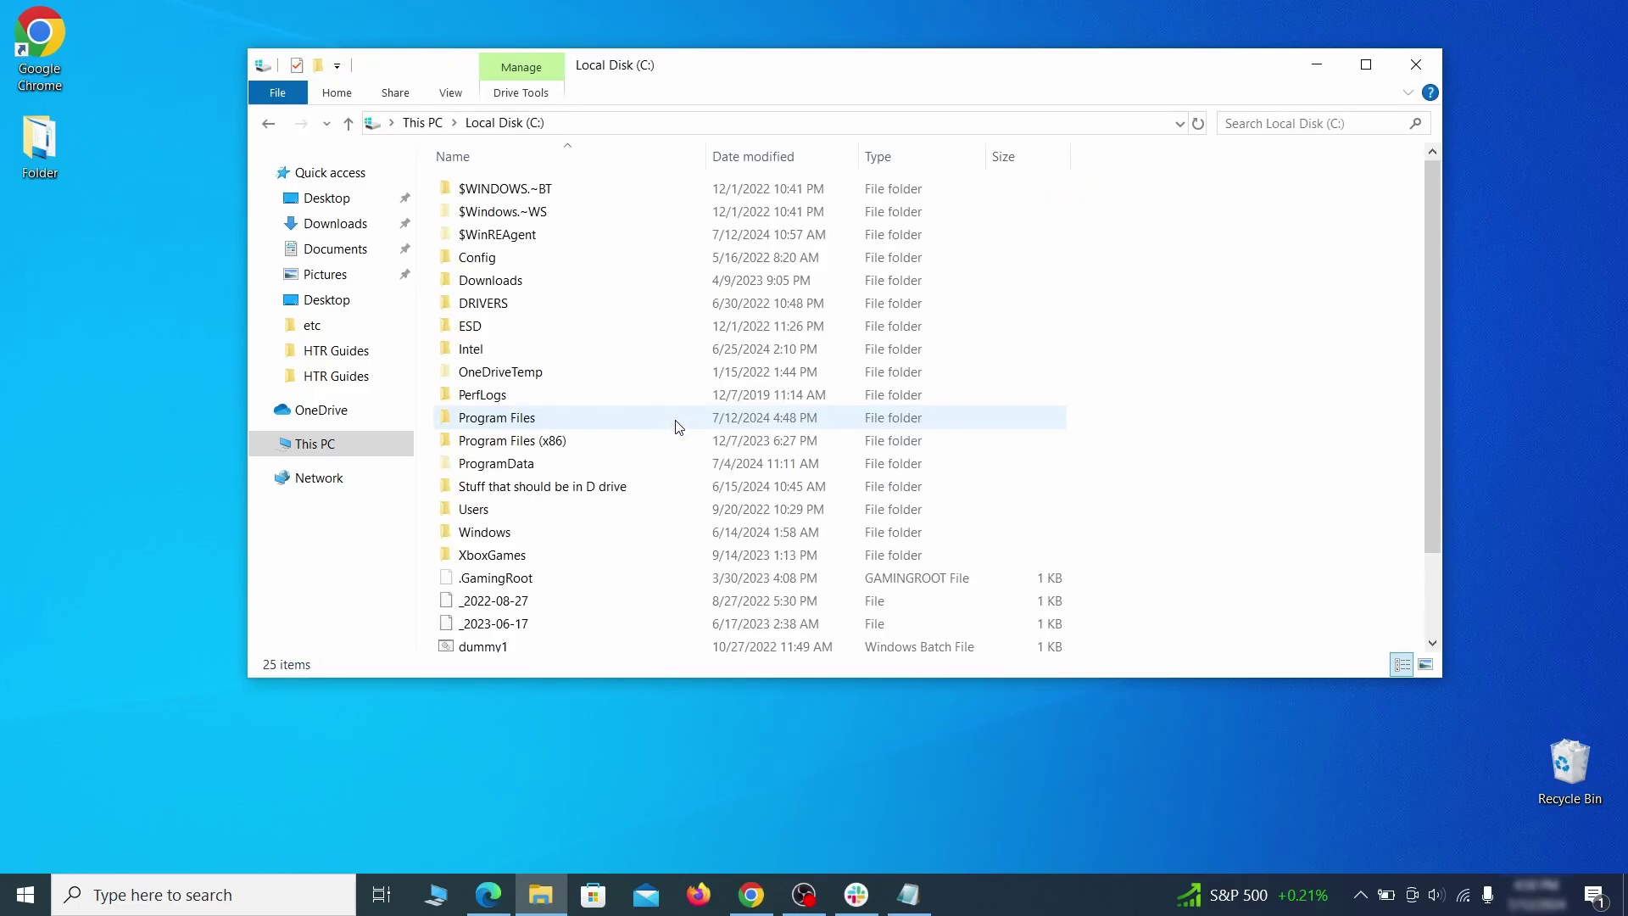
double_click(514, 510)
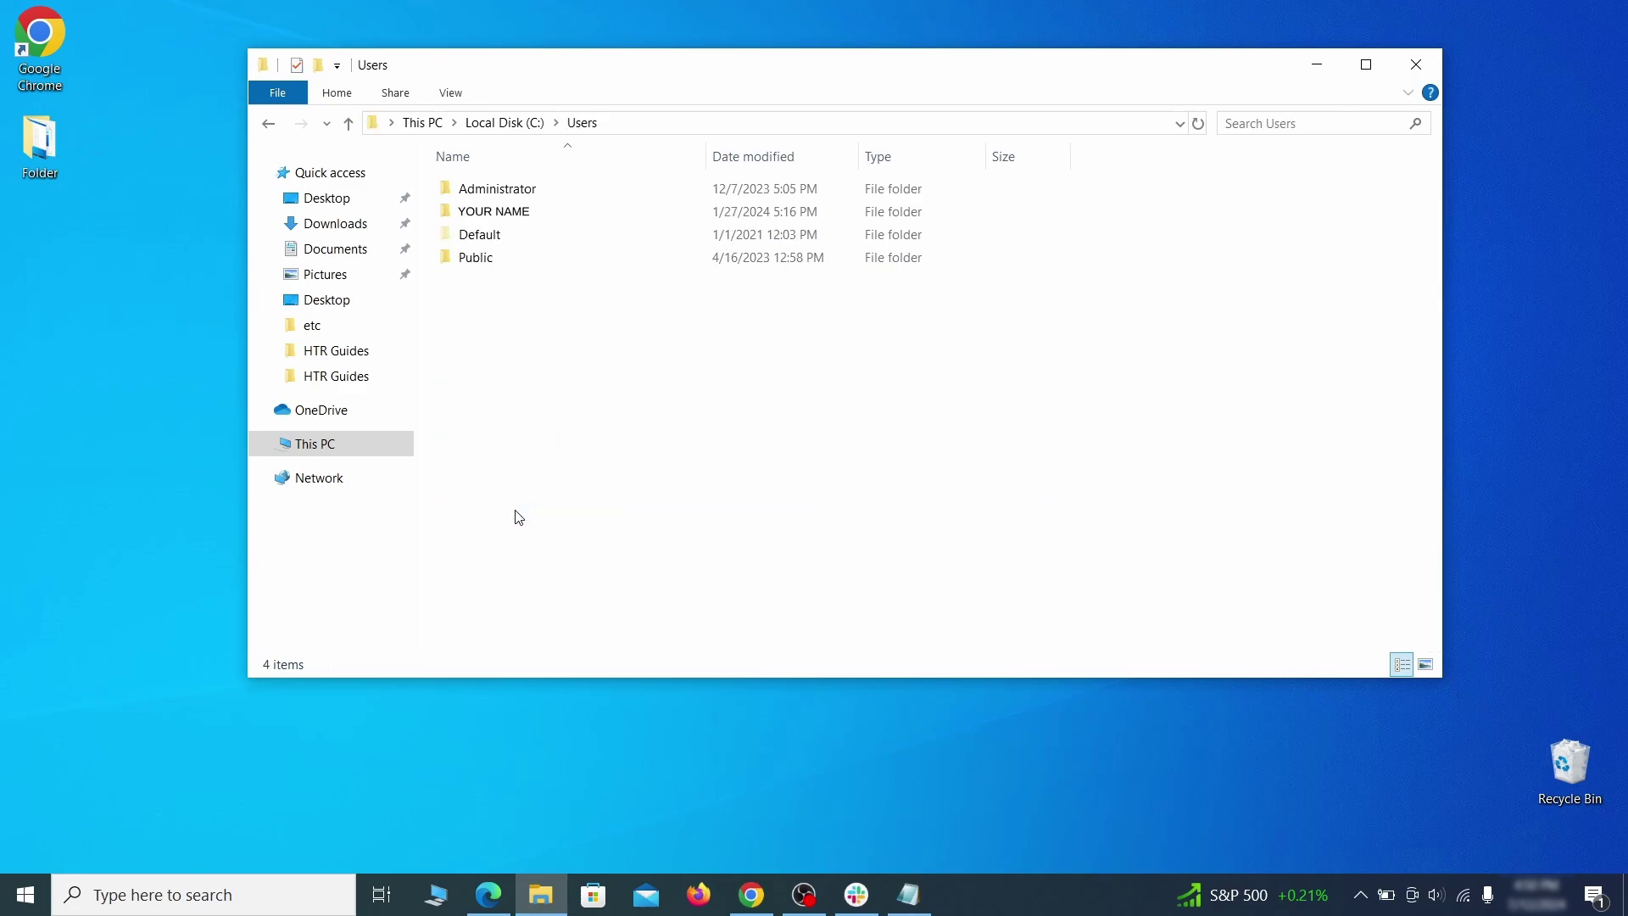
double_click(687, 219)
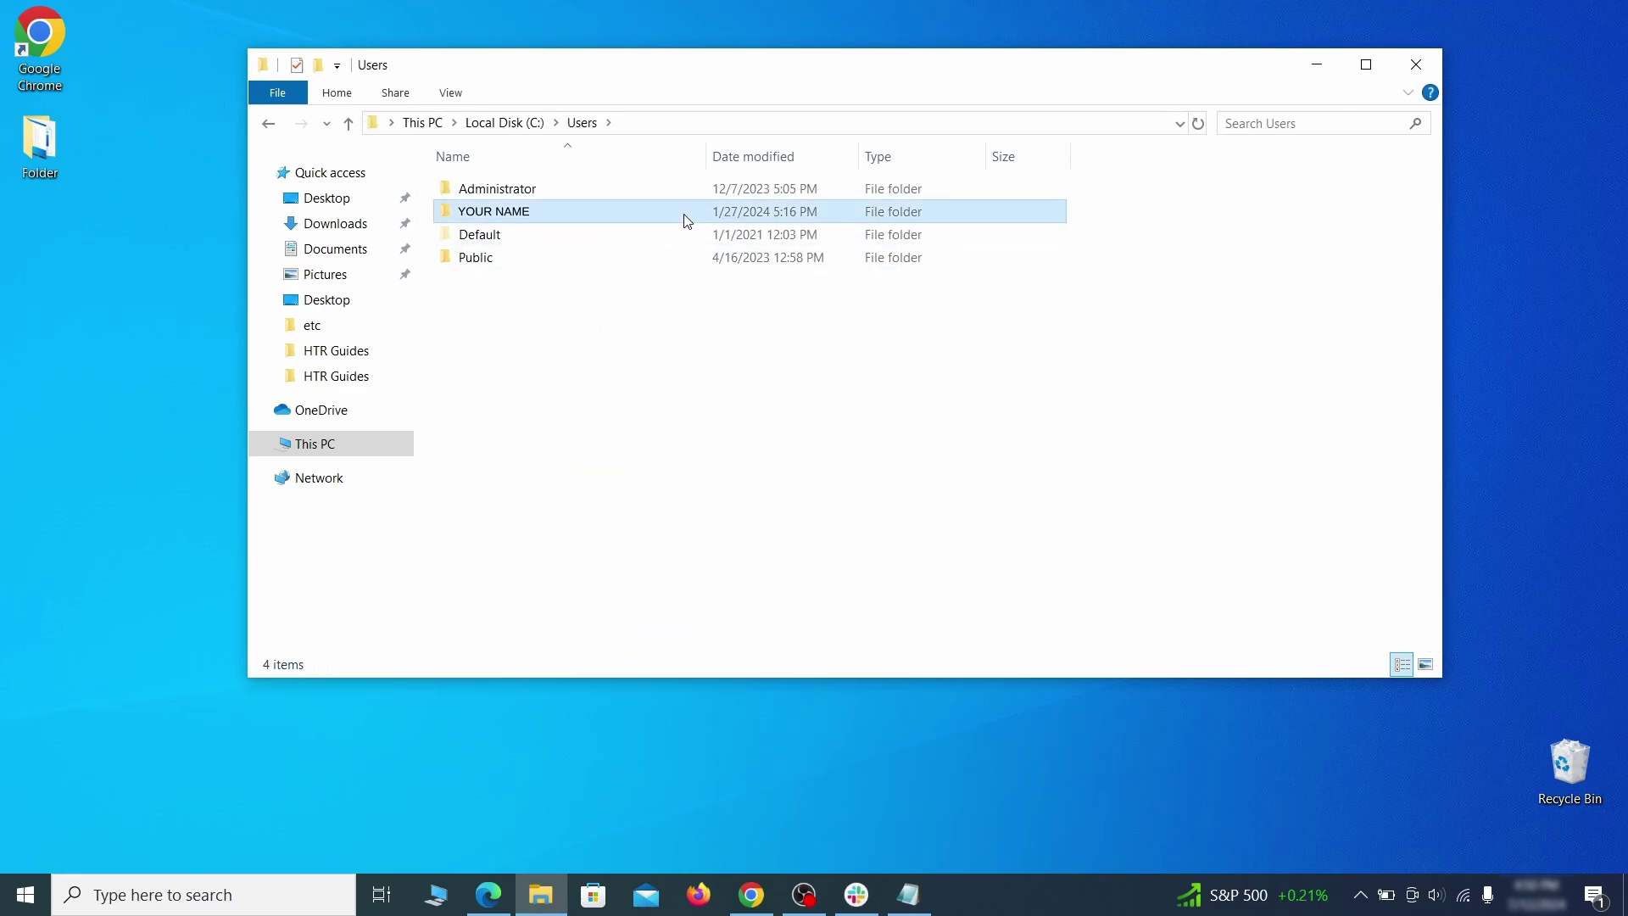
double_click(674, 303)
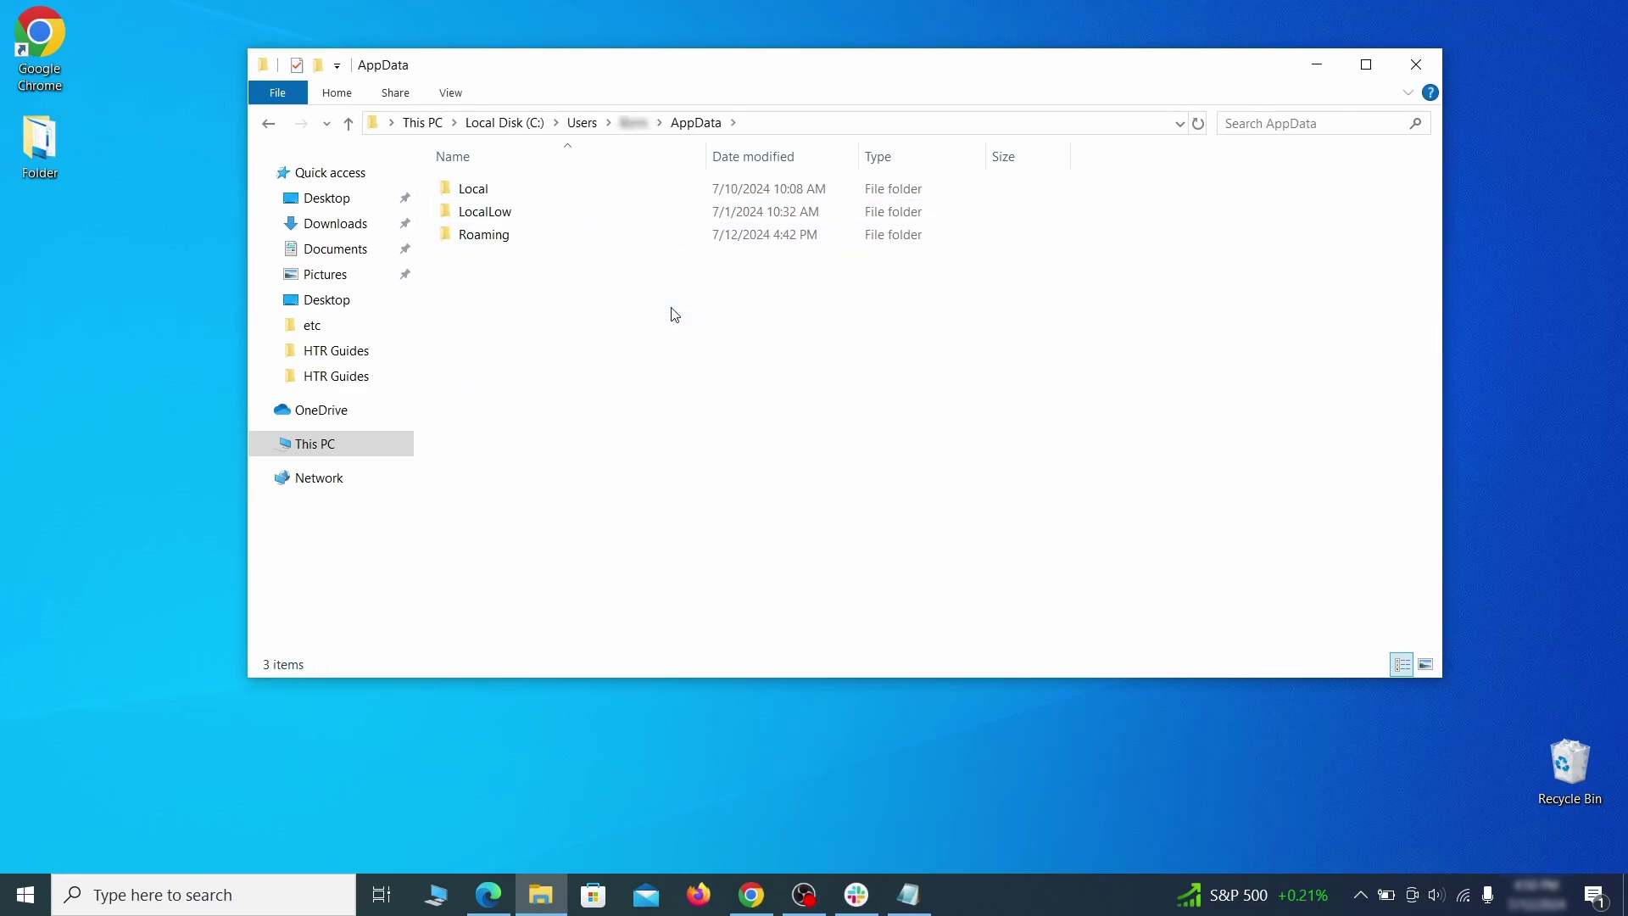
double_click(668, 236)
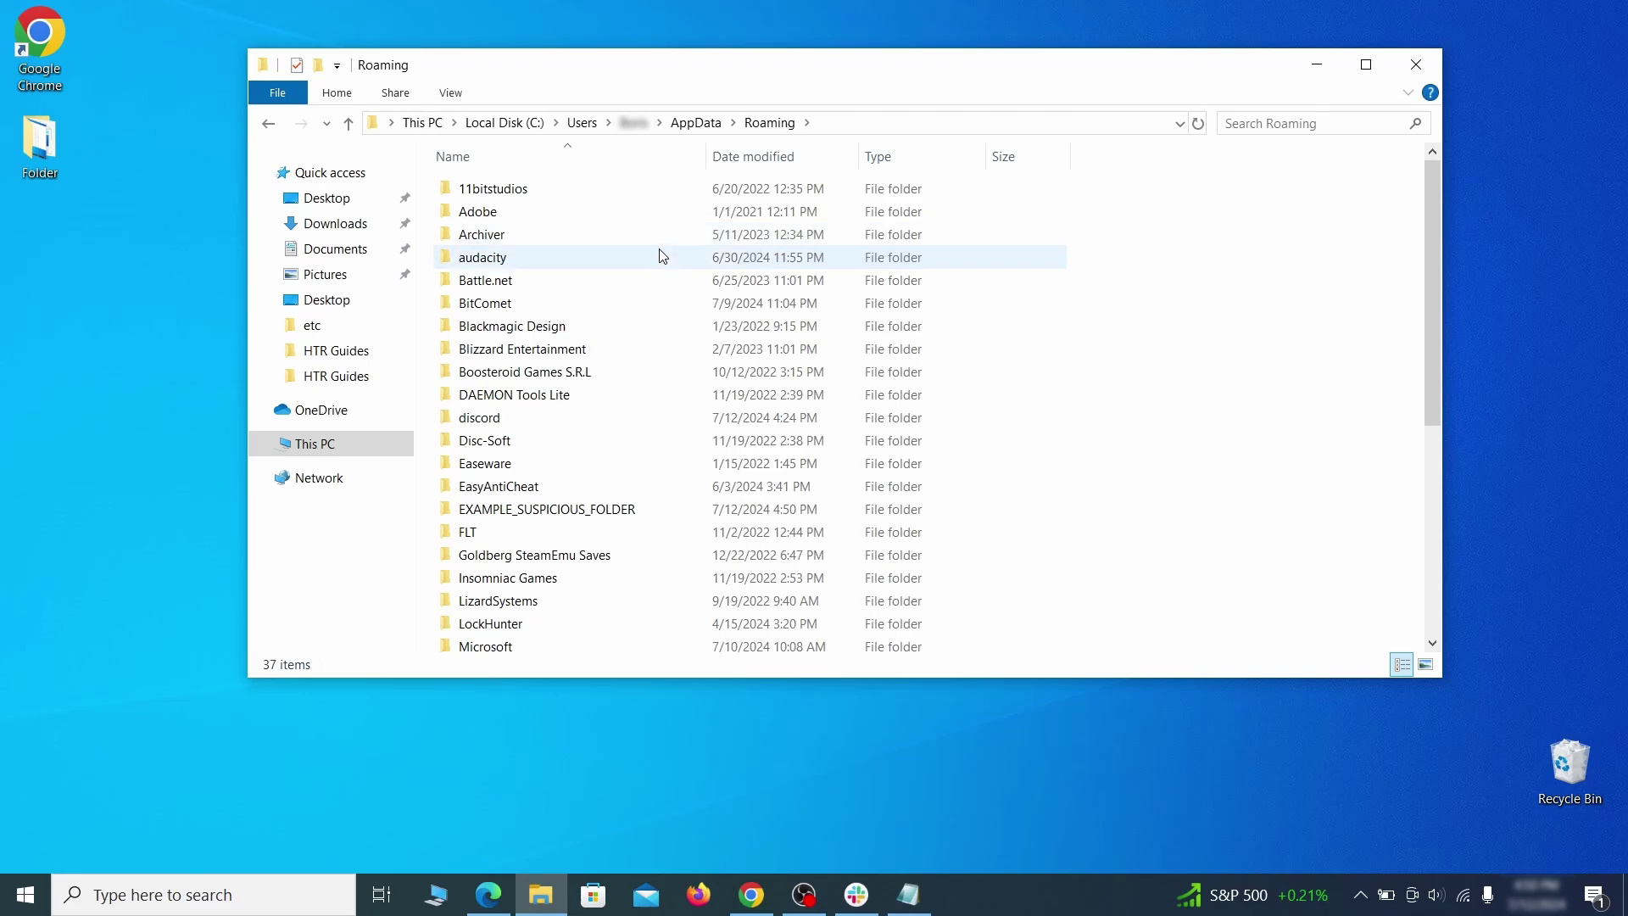
scroll(651, 304, down, 1)
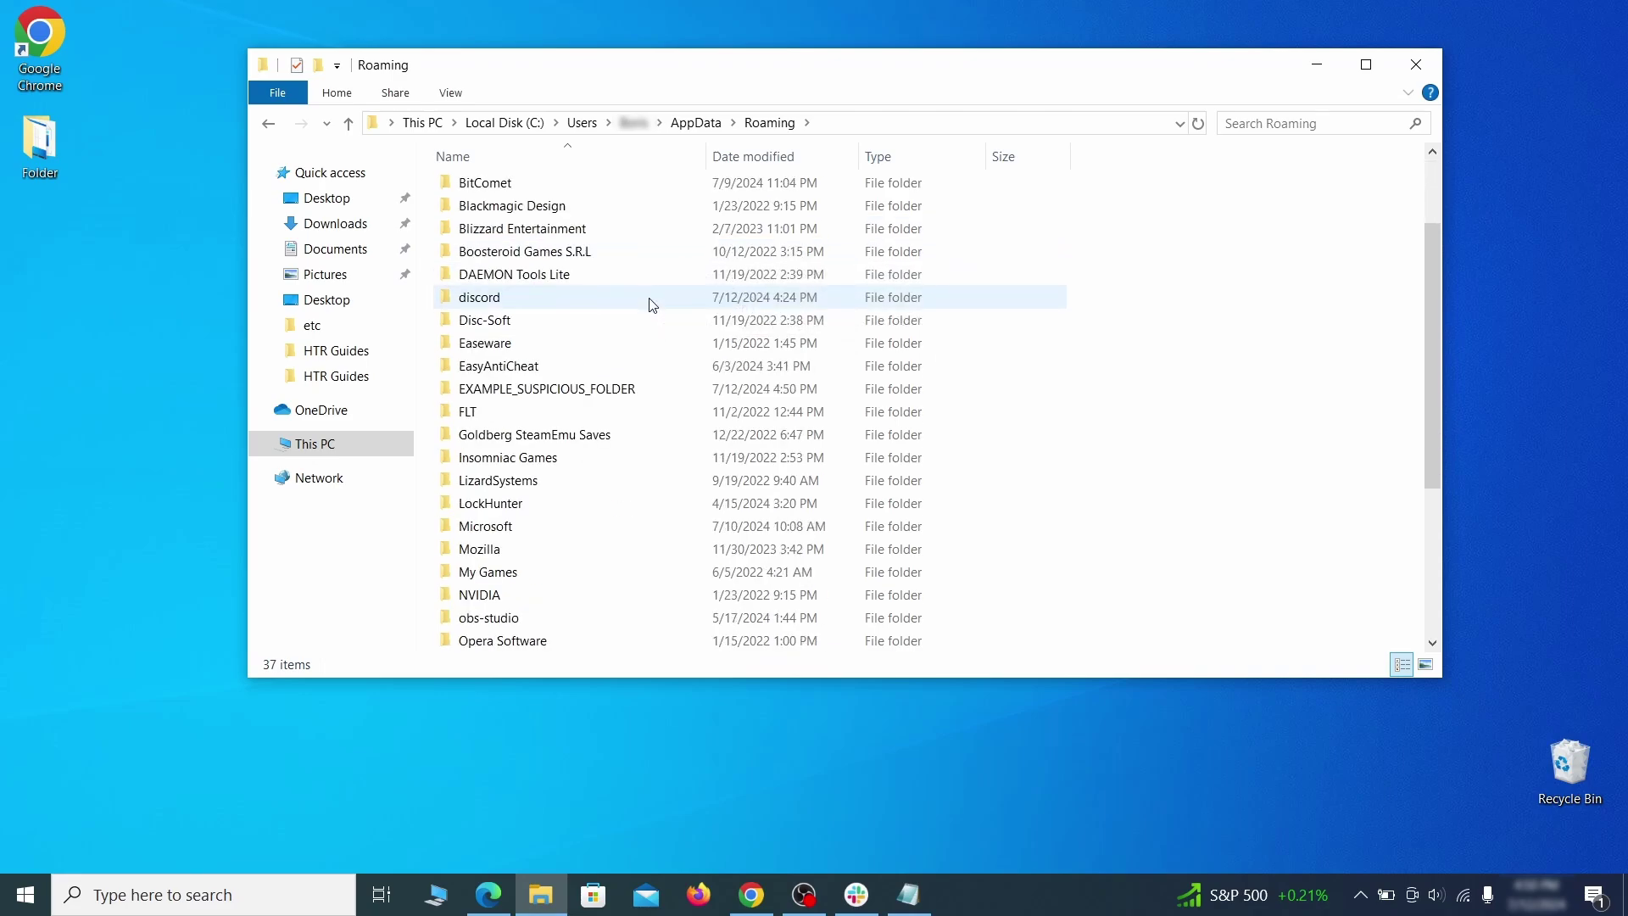
Try to delete EXAMPLE_SUSPICIOUS_FOLDER from the Roaming folder.
click(670, 392)
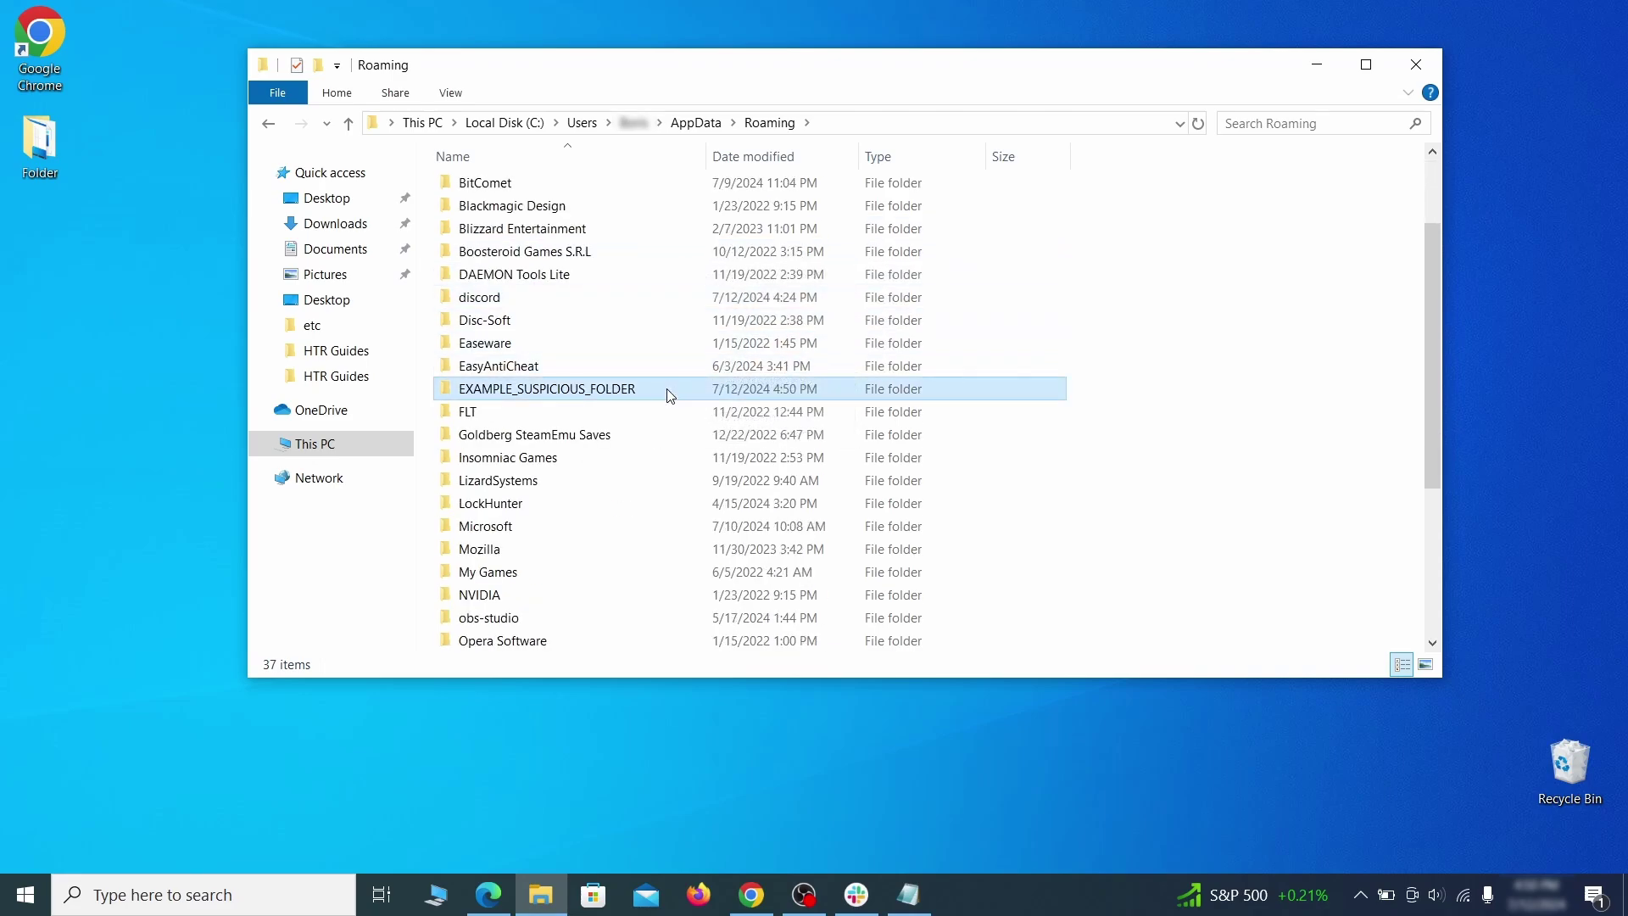
right_click(728, 393)
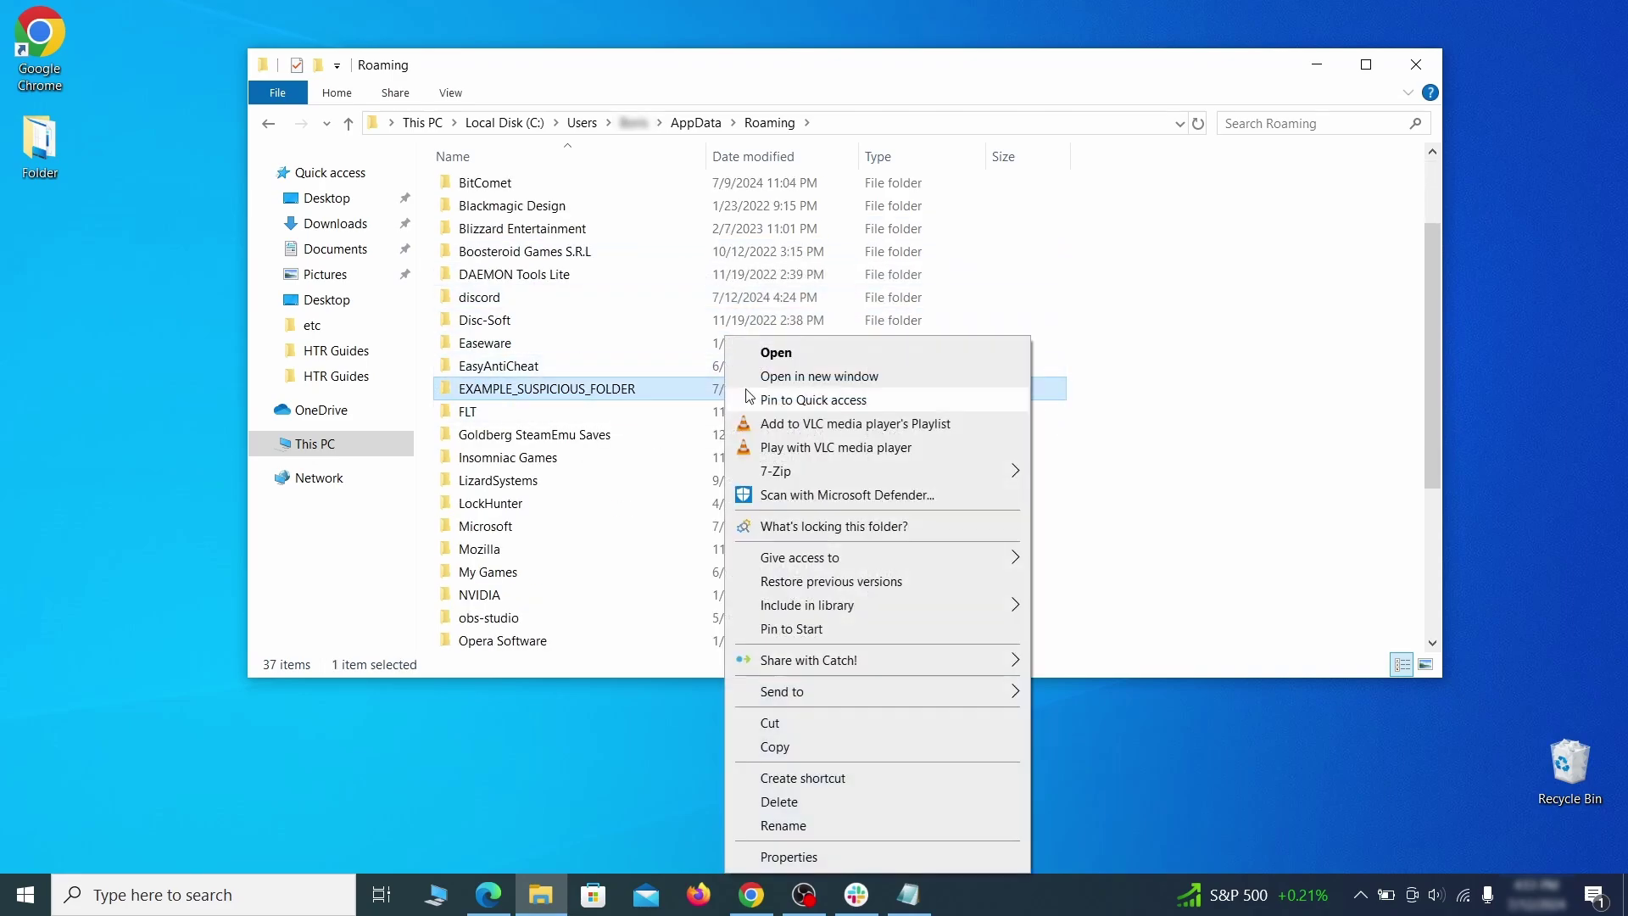
click(807, 810)
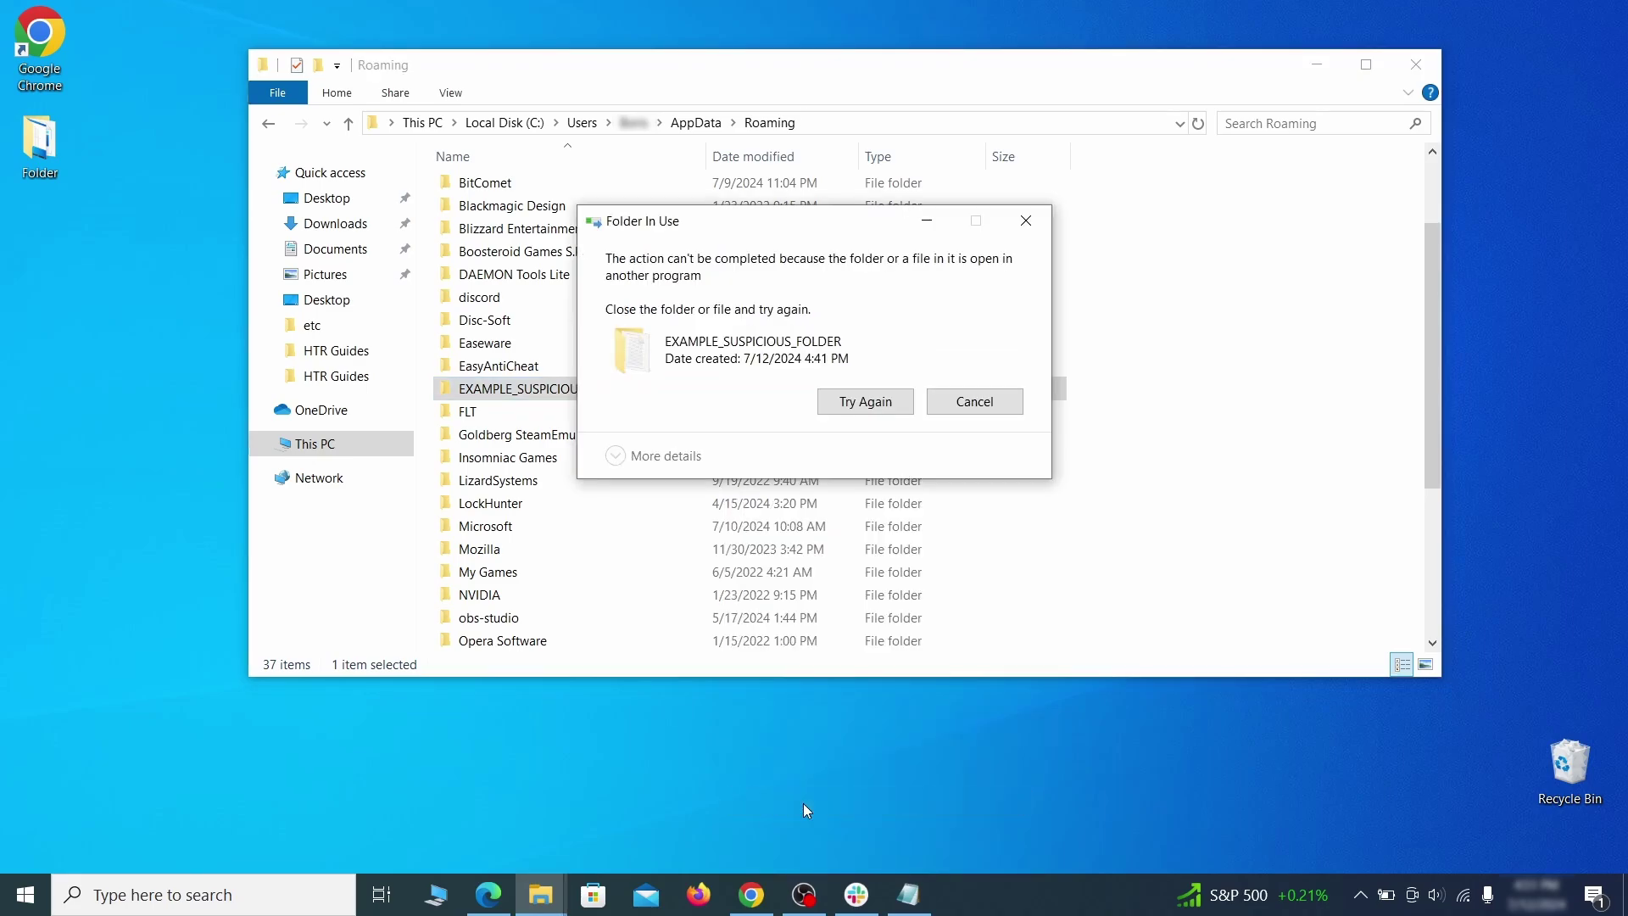
click(975, 401)
Check what is locking EXAMPLE_SUSPICIOUS_FOLDER with LockHunter and force its deletion.
right_click(691, 389)
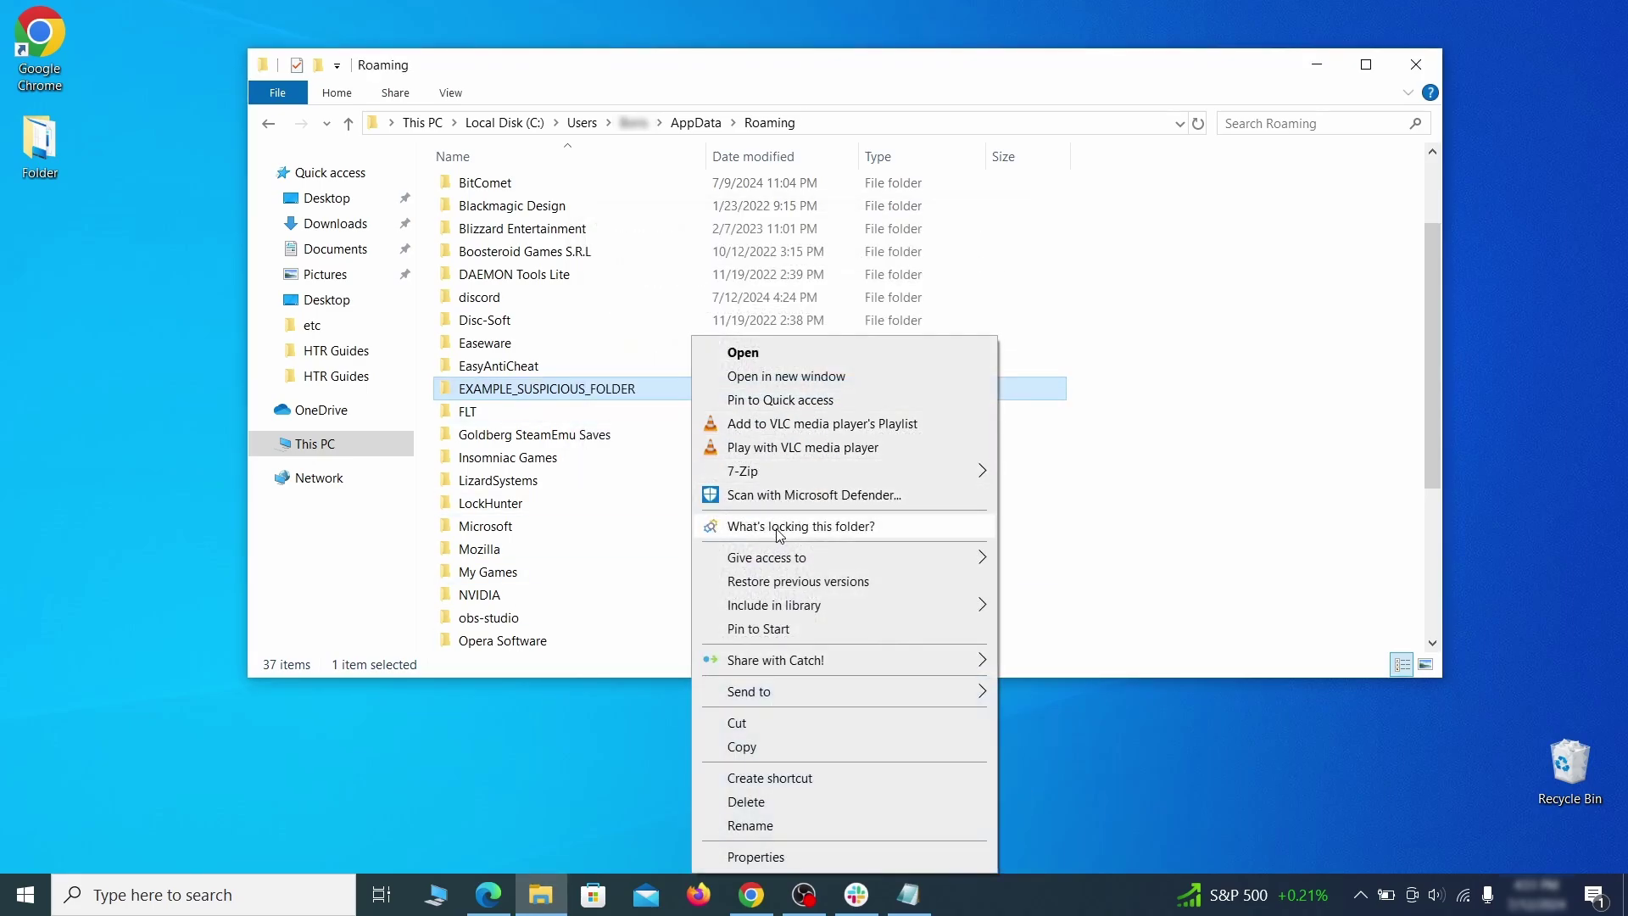
click(814, 524)
click(733, 222)
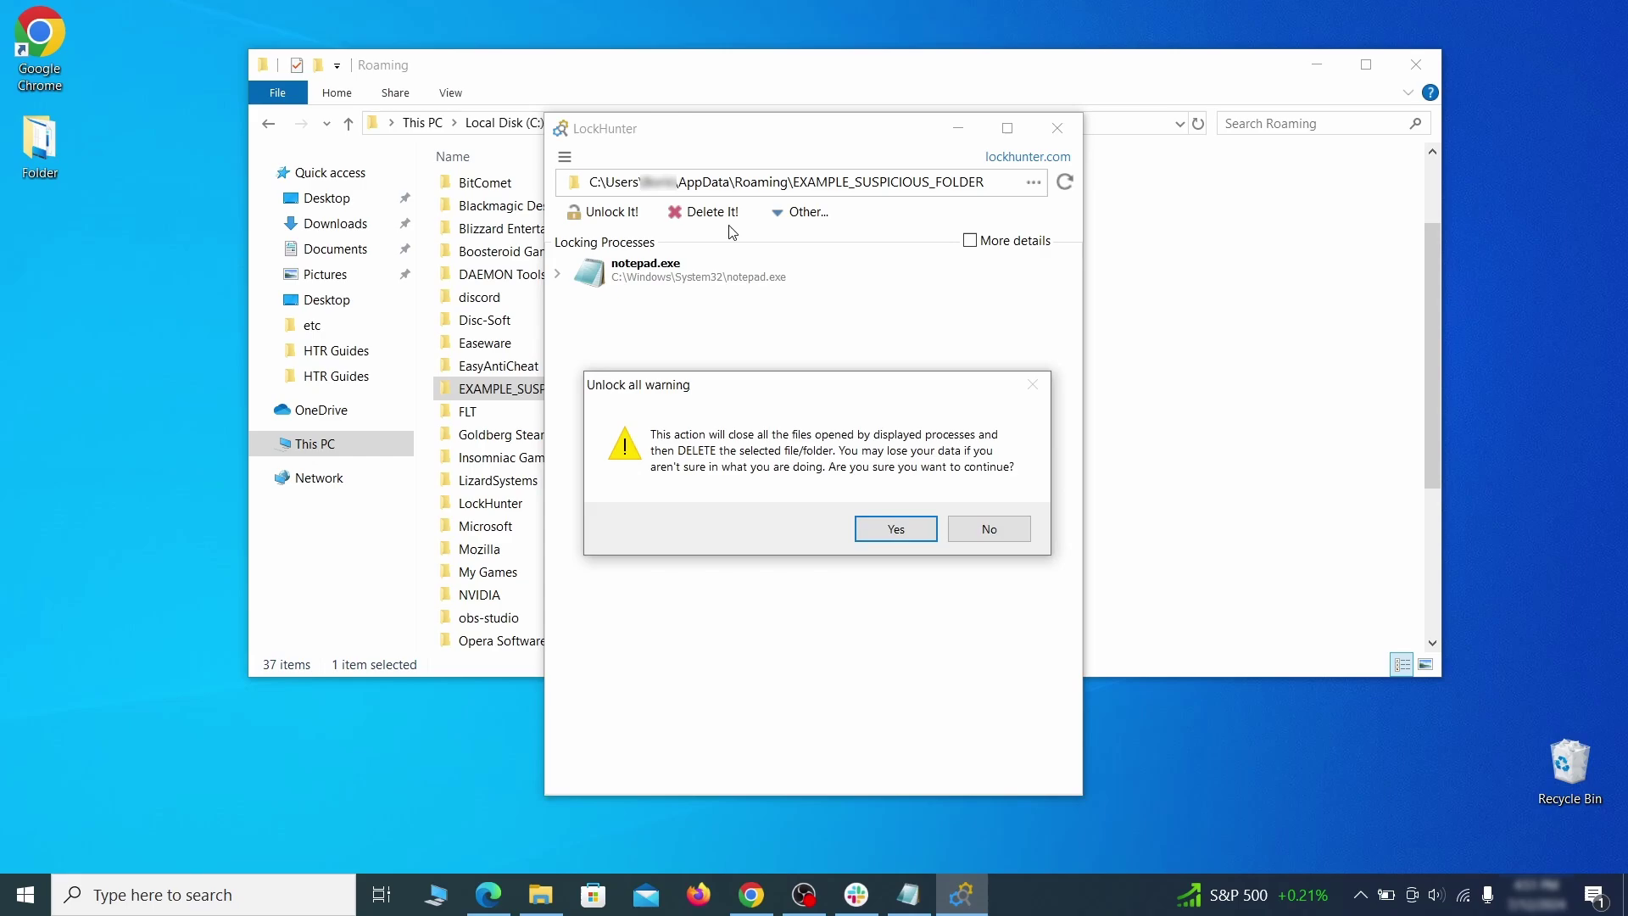
click(882, 531)
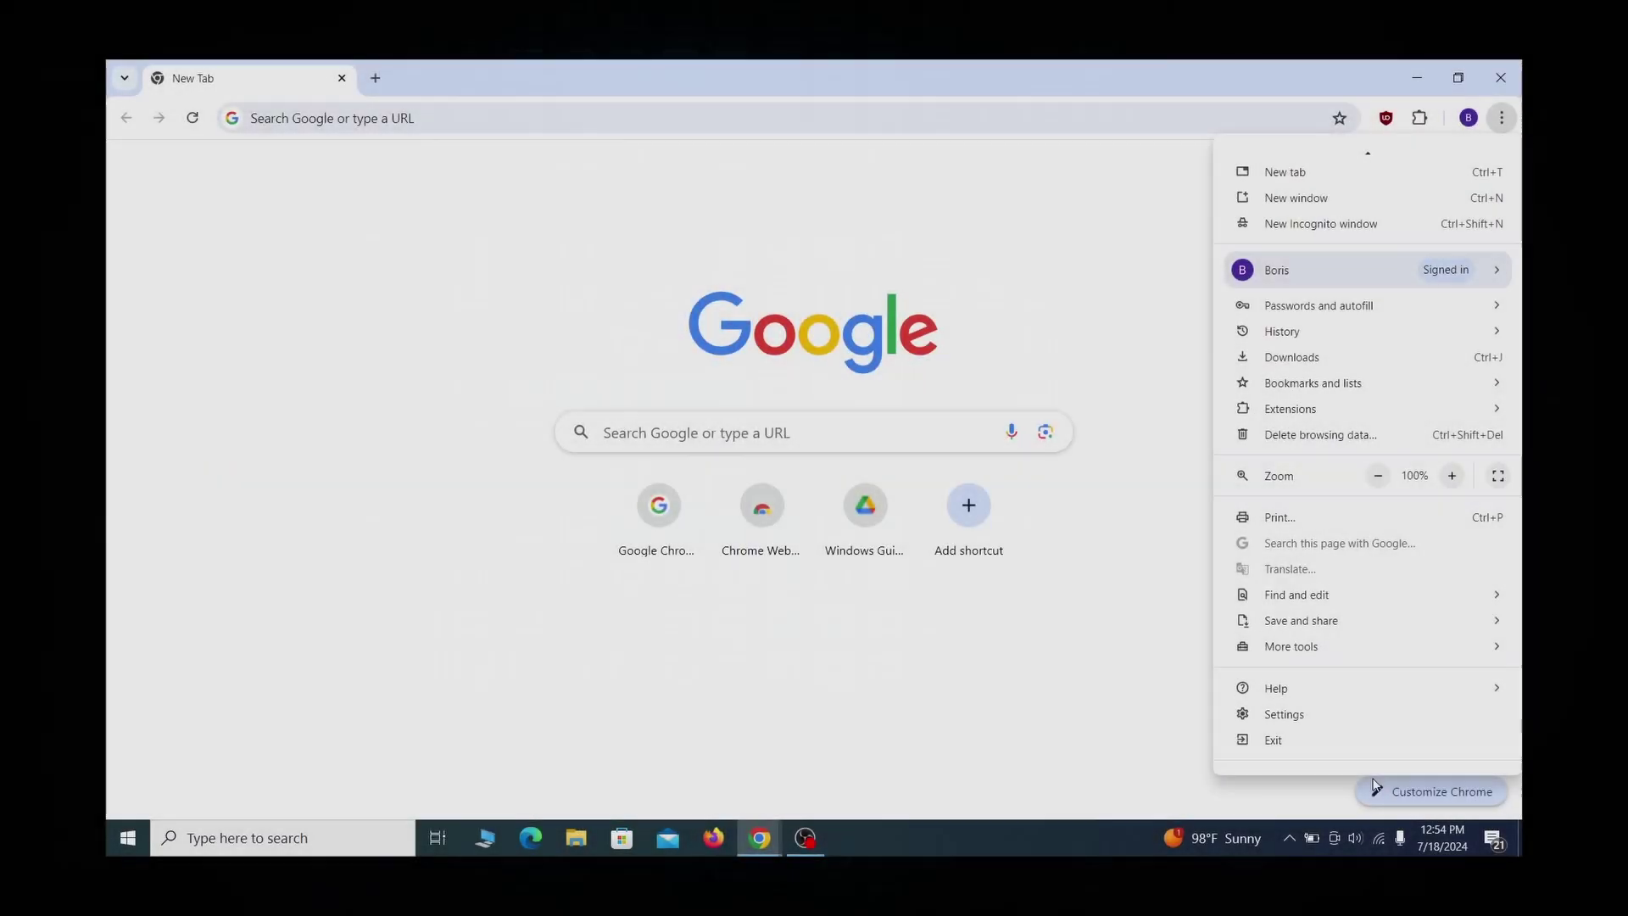
click(1347, 757)
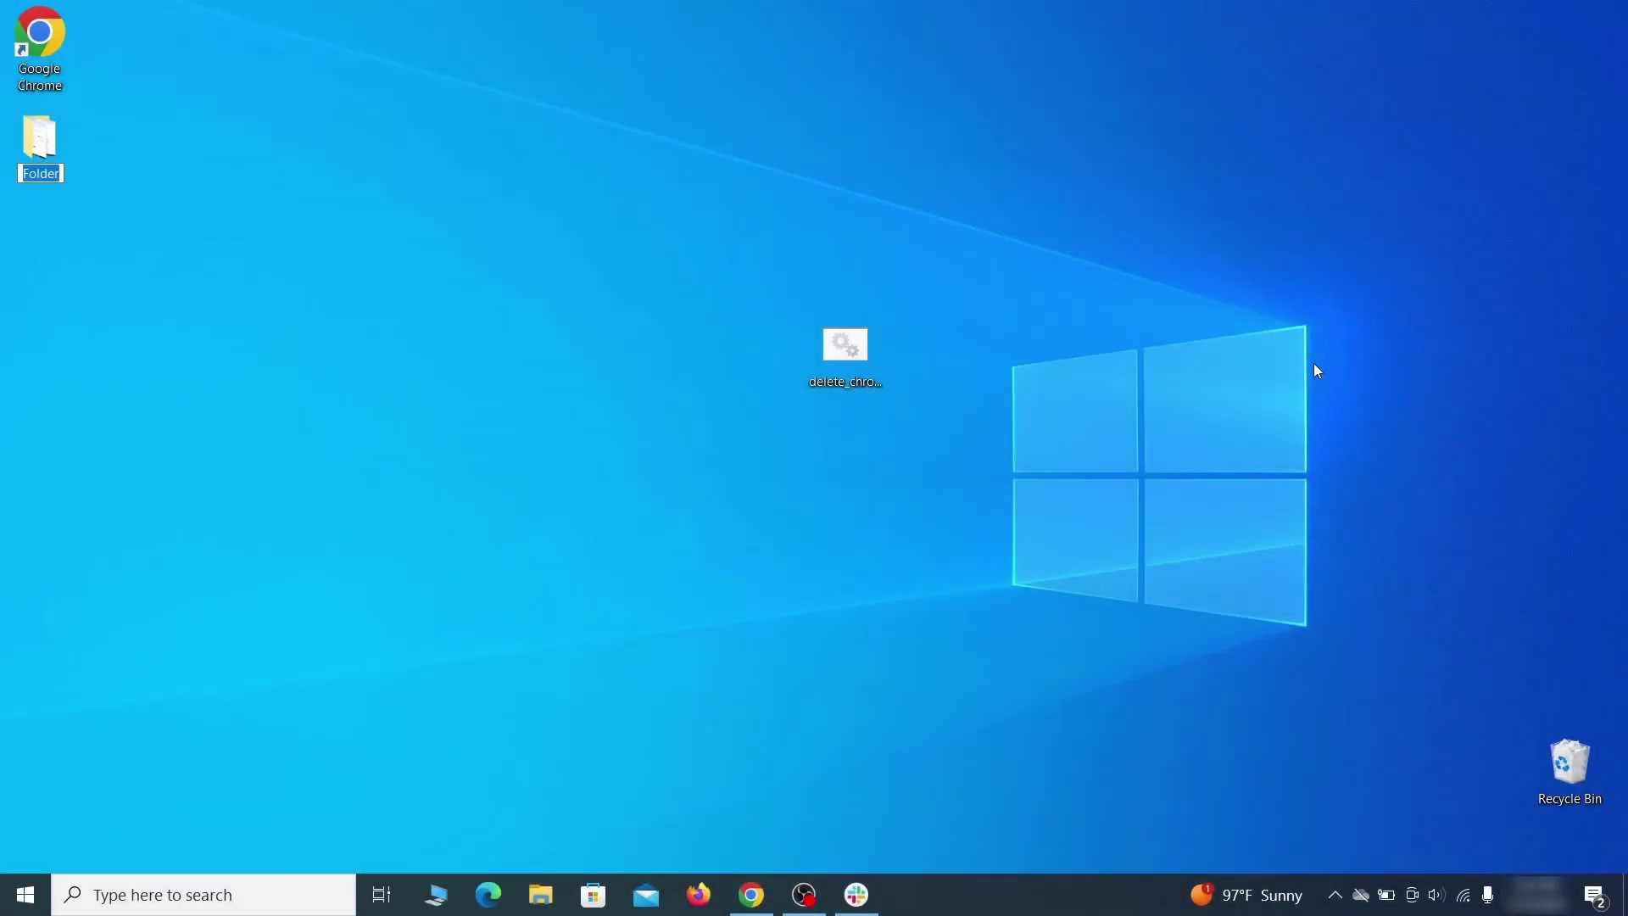
Open the Local Group Policy Editor and select Administrative Templates under Computer Configuration.
key(super)
text(edit group policy)
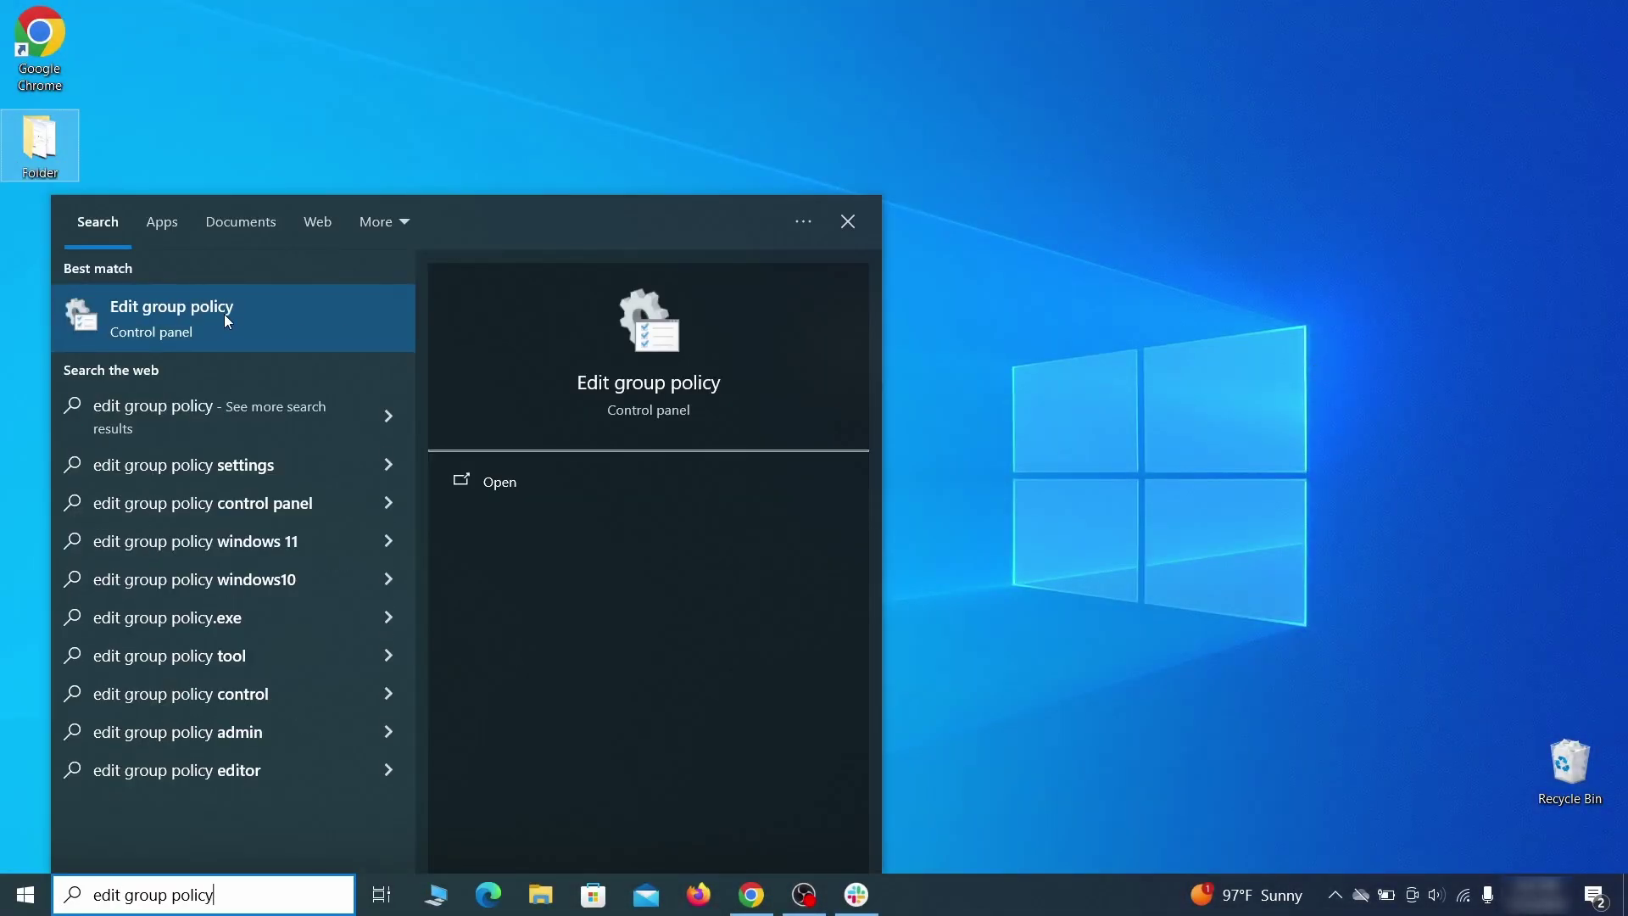
click(219, 319)
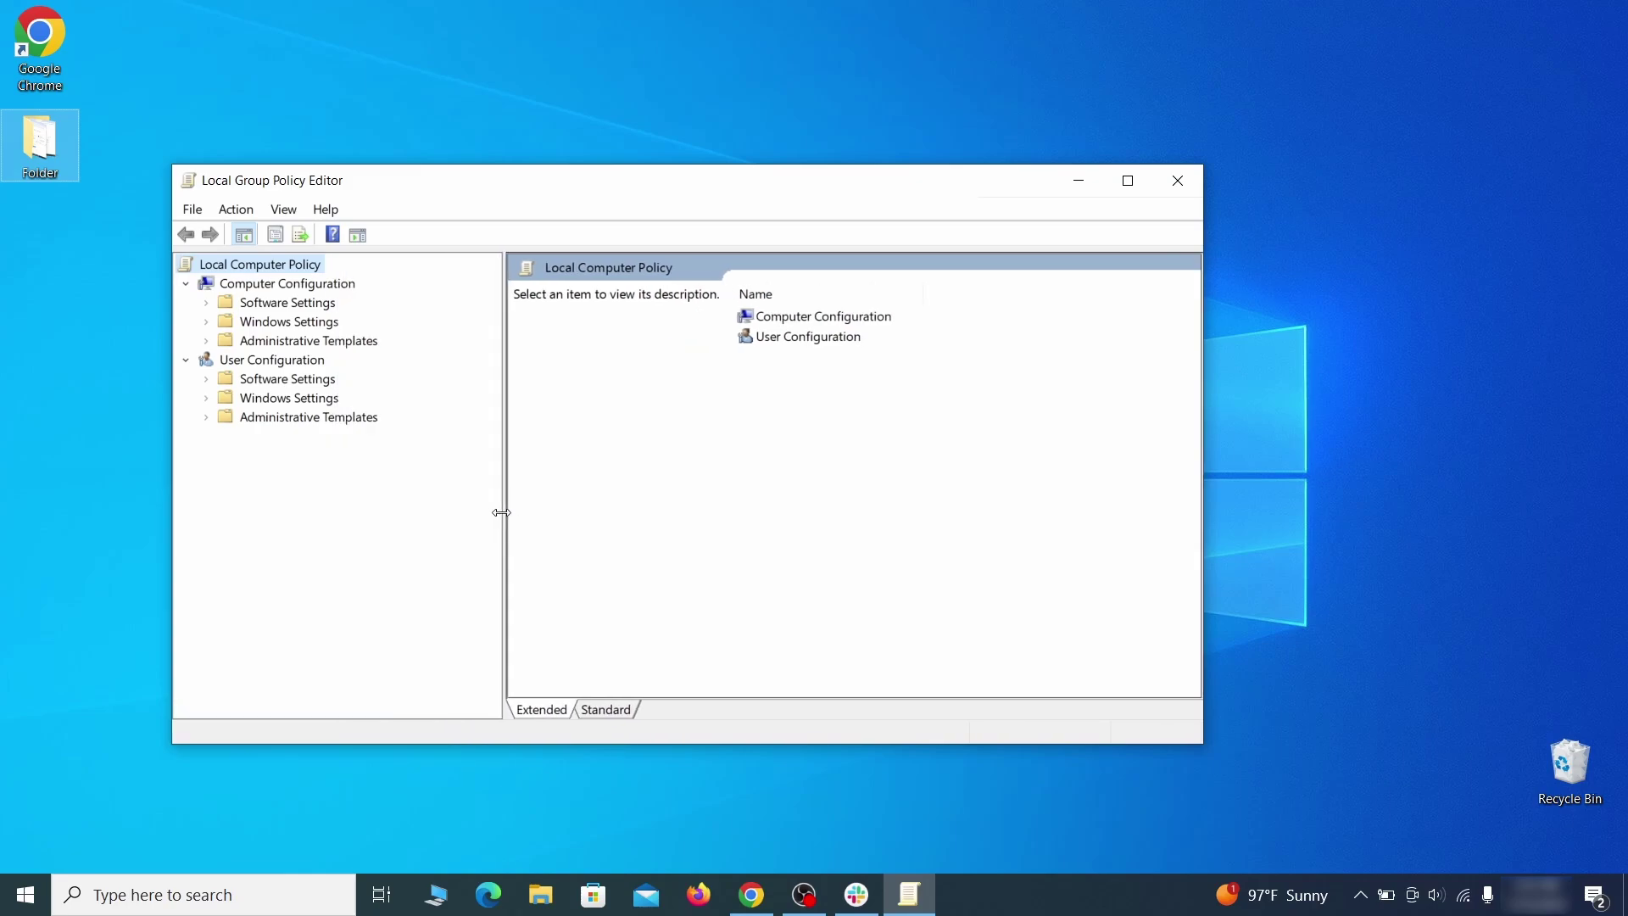
click(268, 287)
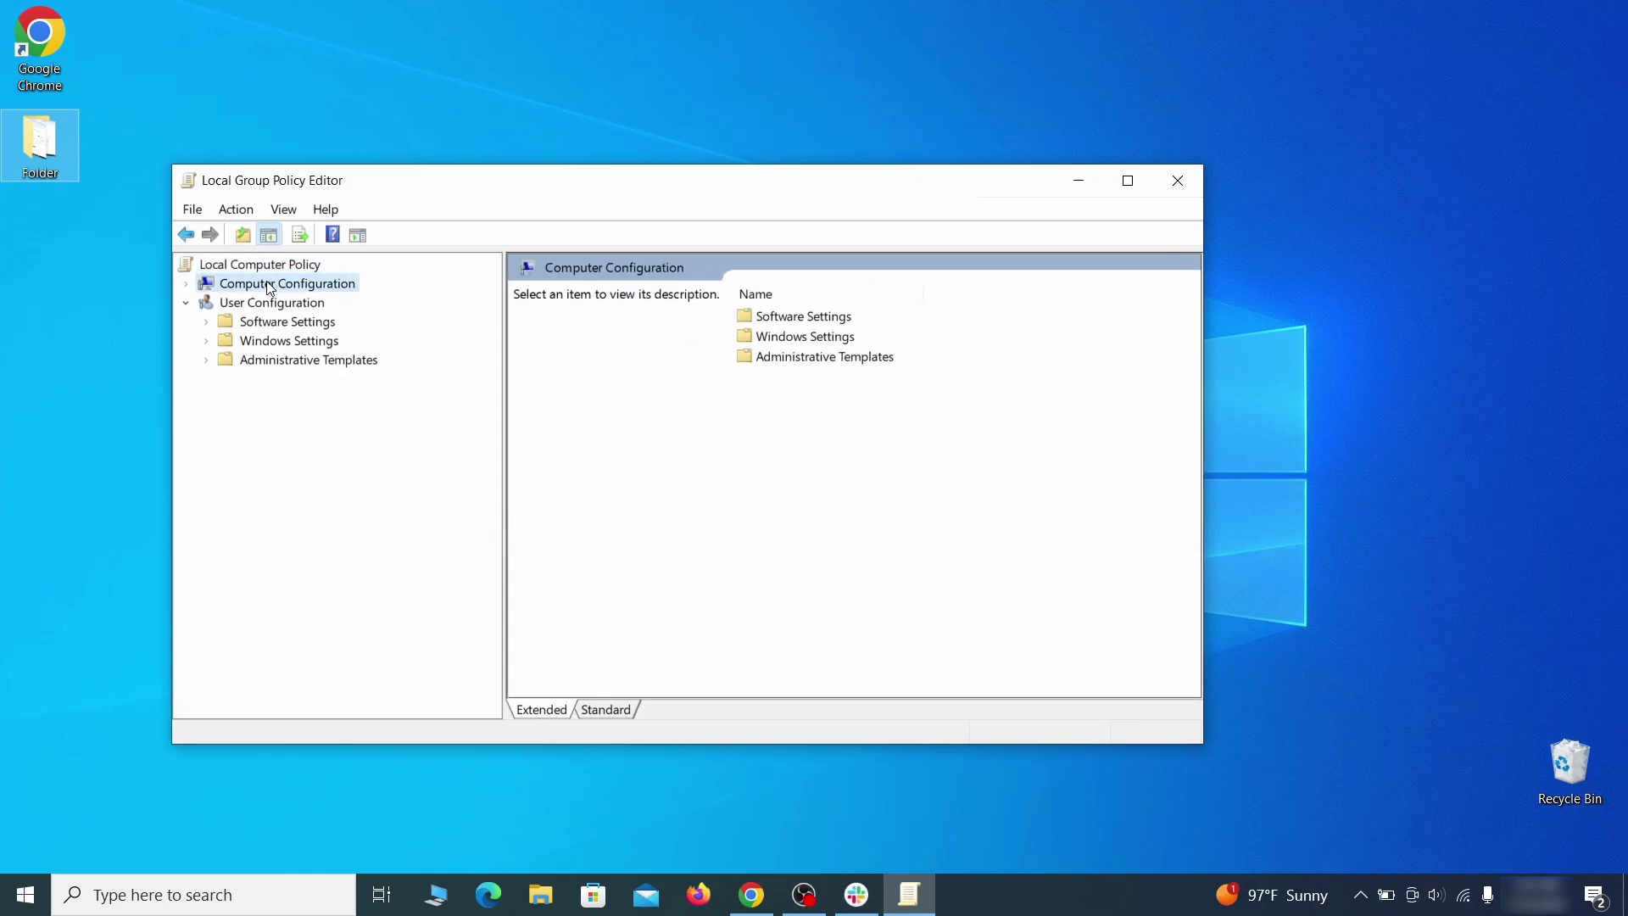
click(362, 342)
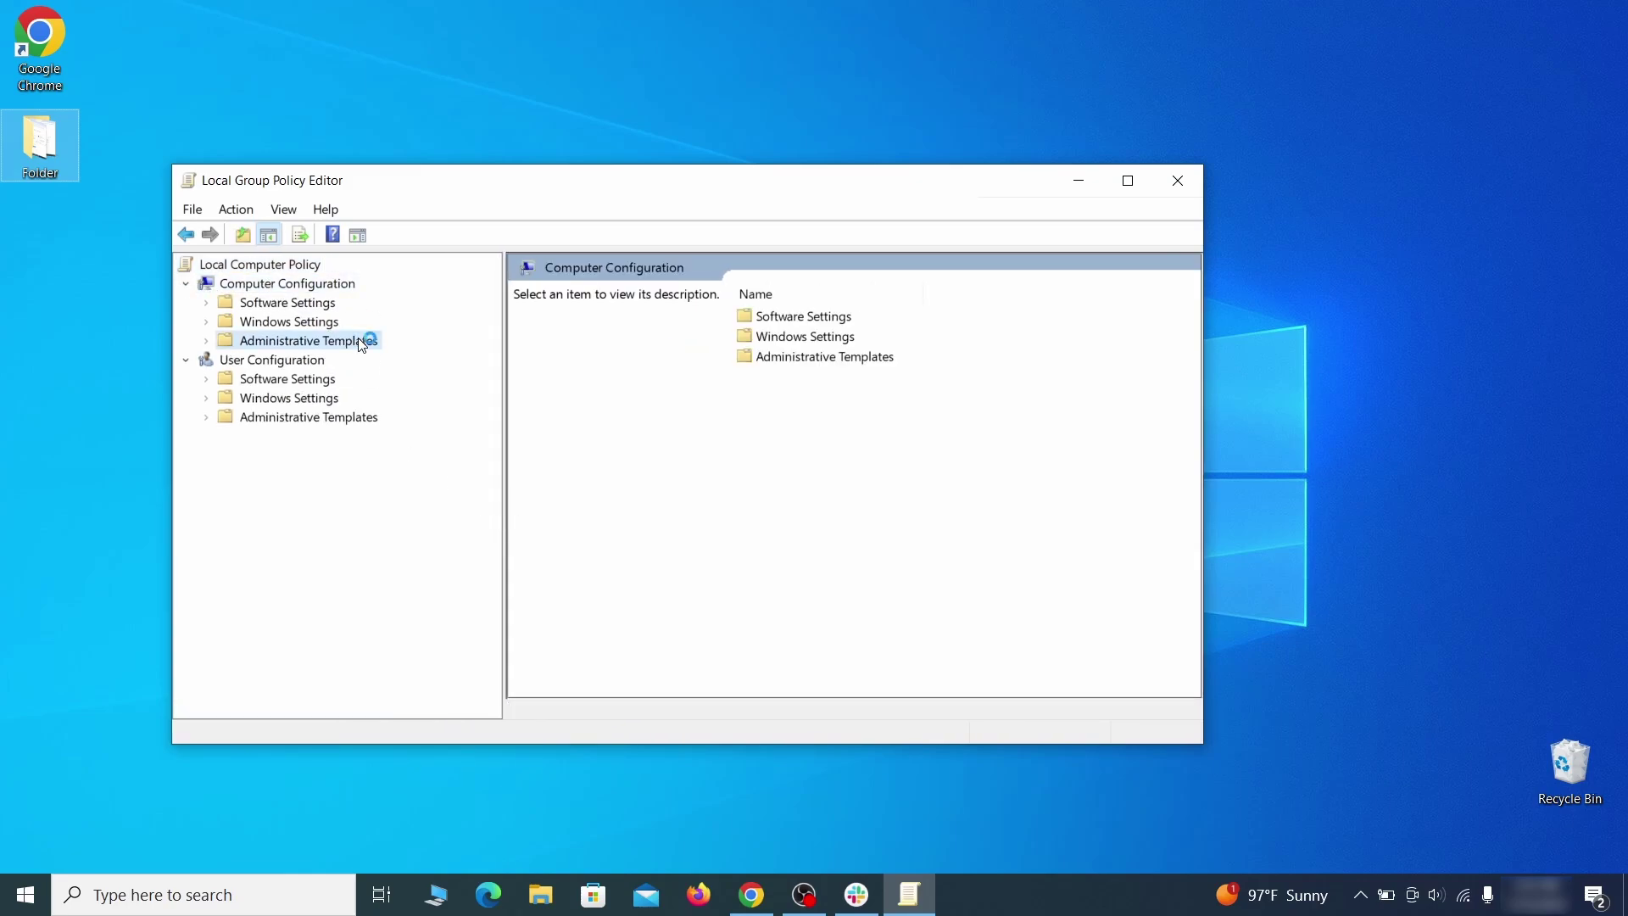
Remove the chrome policy template from the Administrative Templates and close the policy editor.
right_click(362, 340)
click(522, 354)
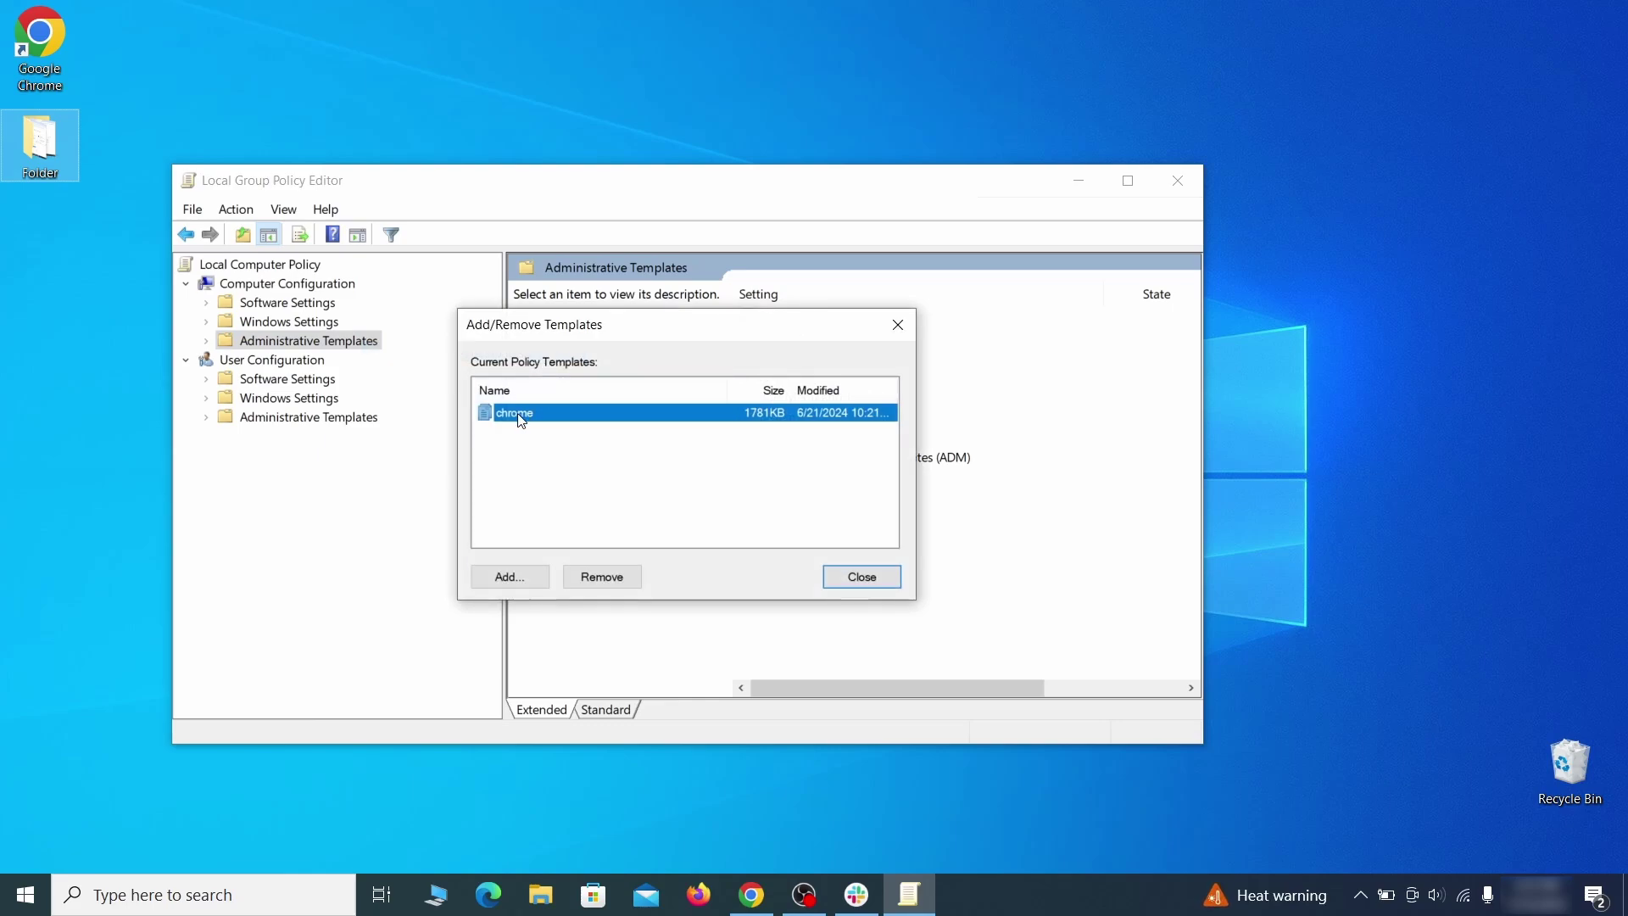
click(617, 577)
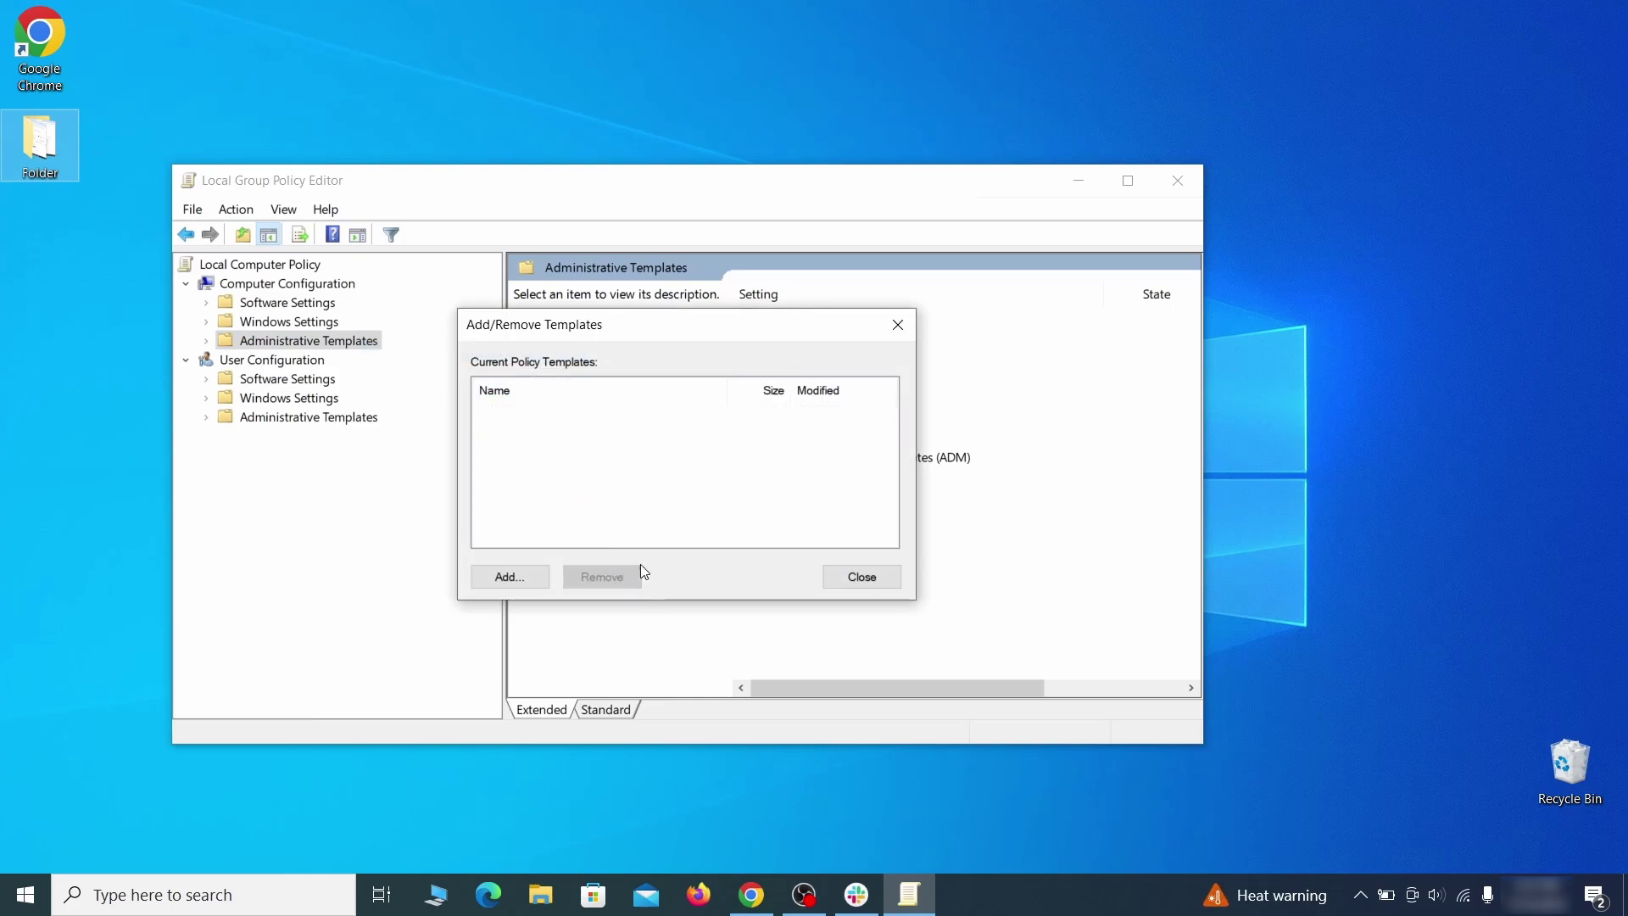
click(880, 575)
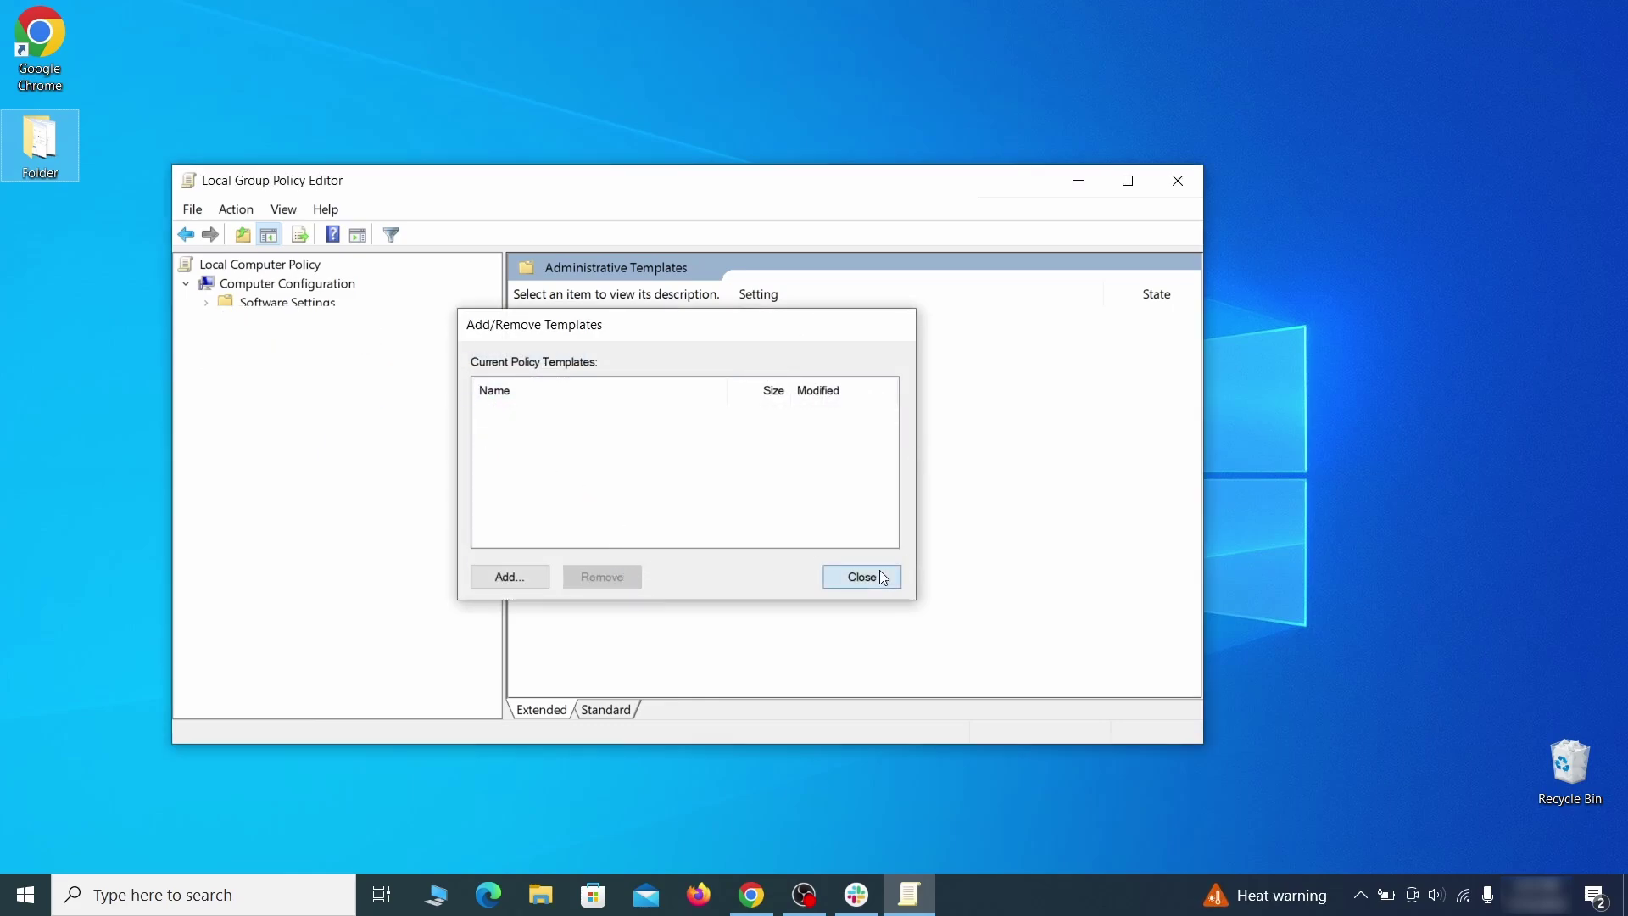
click(1179, 184)
Restart the computer and open Chrome's main menu.
click(26, 895)
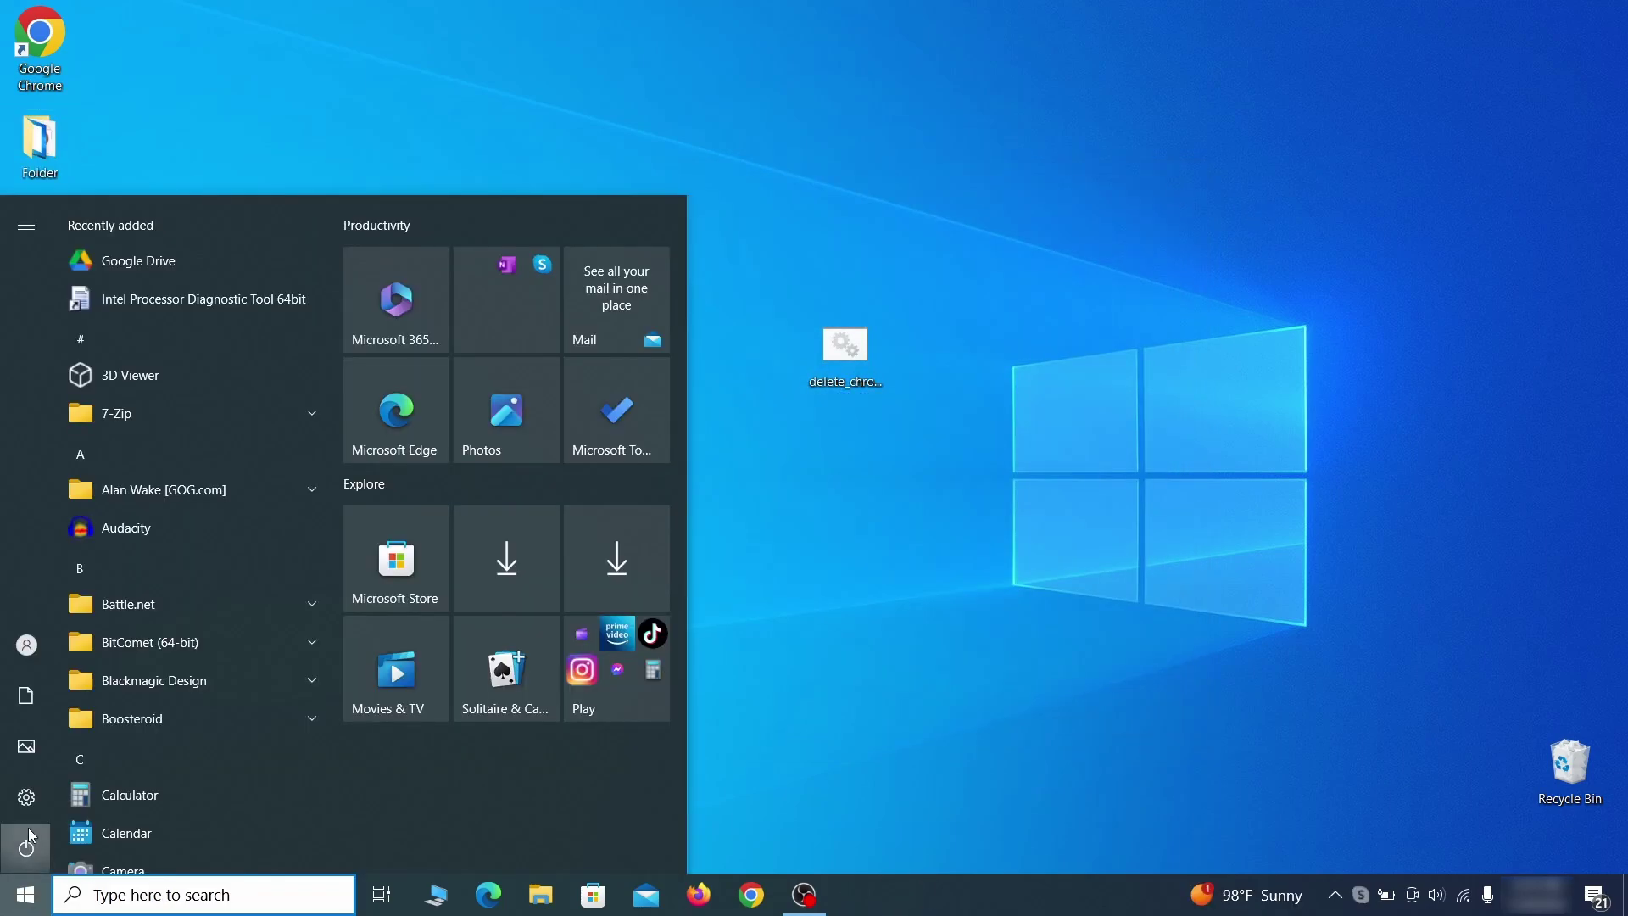
click(28, 835)
click(143, 793)
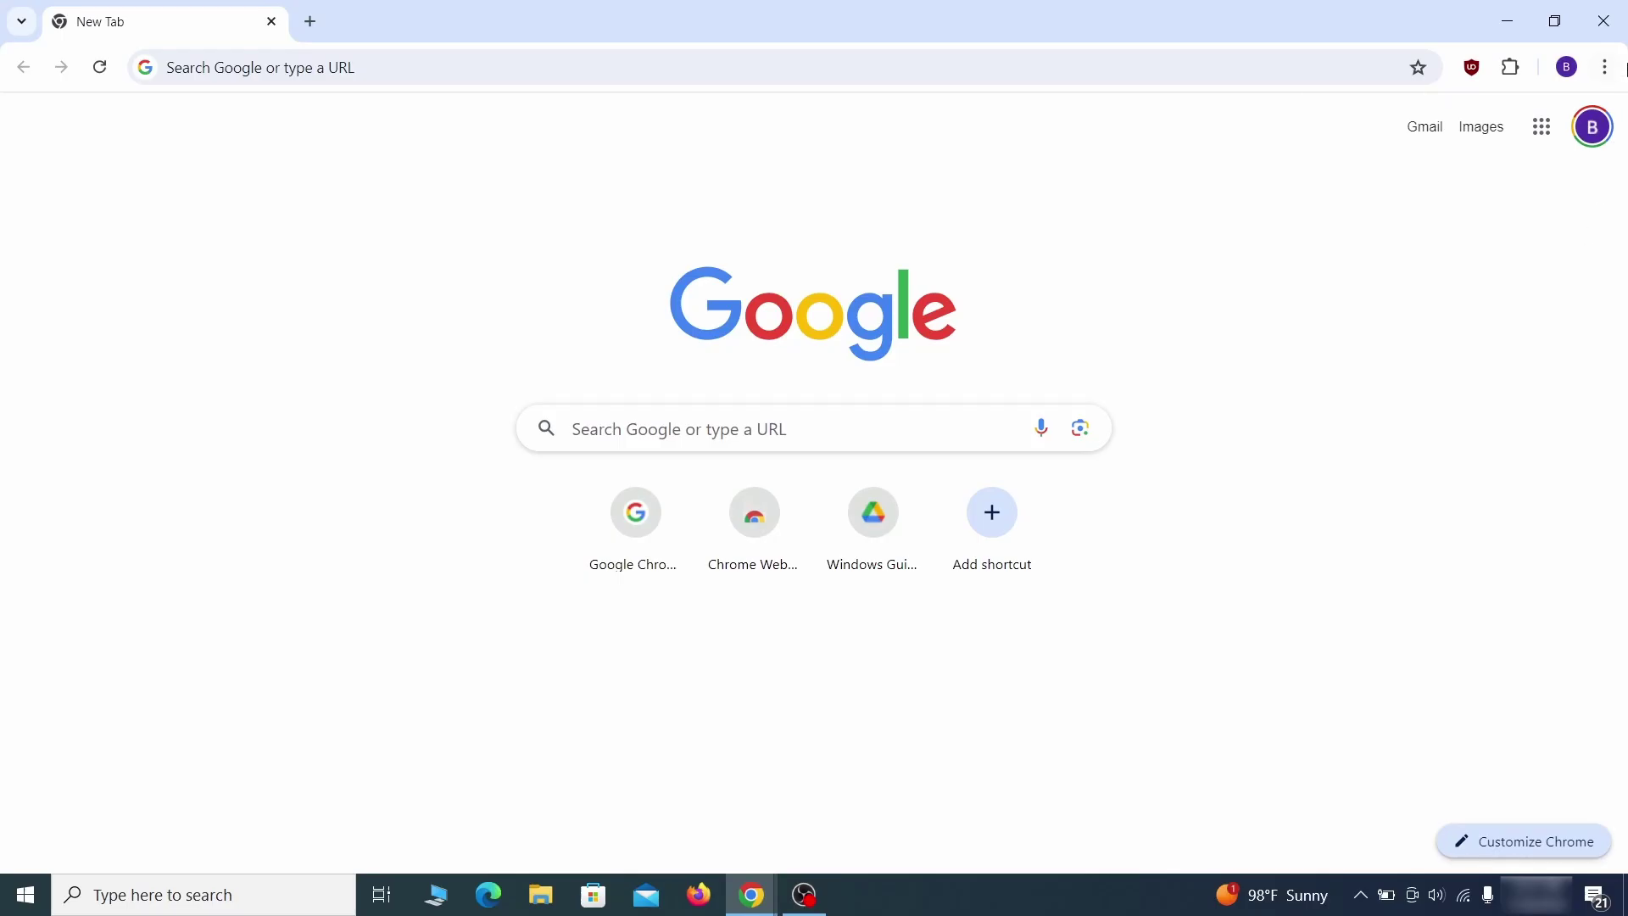
click(1605, 67)
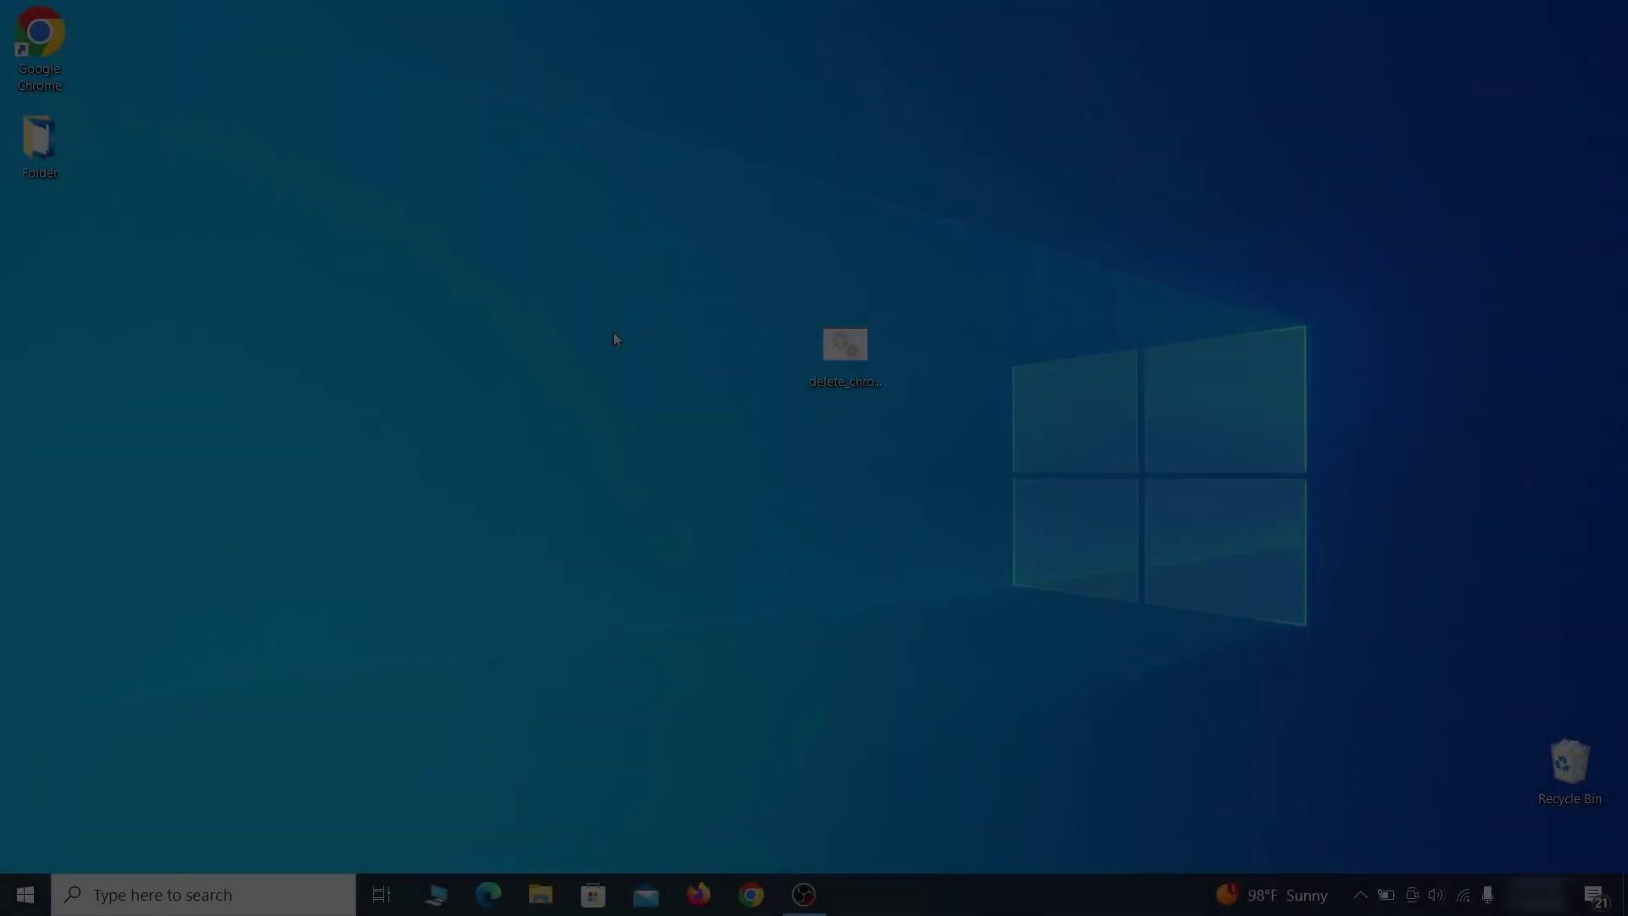
Open the Registry Editor and expand the Objects key under HKEY_LOCAL_MACHINE\BCD00000000 and one of its subkeys.
key(super)
text(reg)
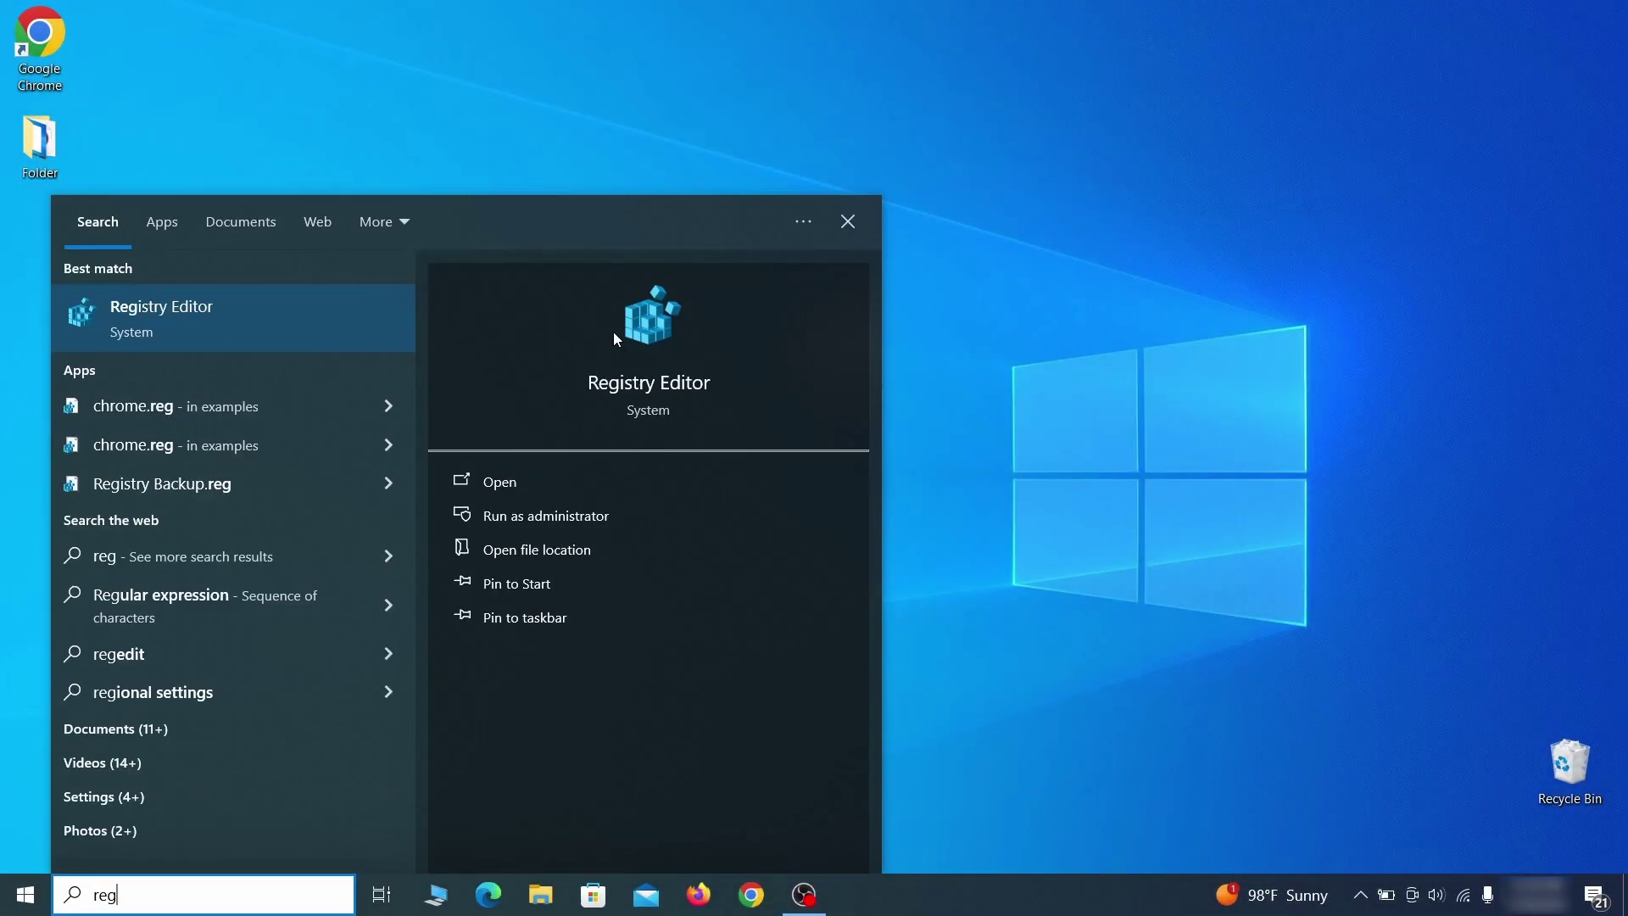
key(Return)
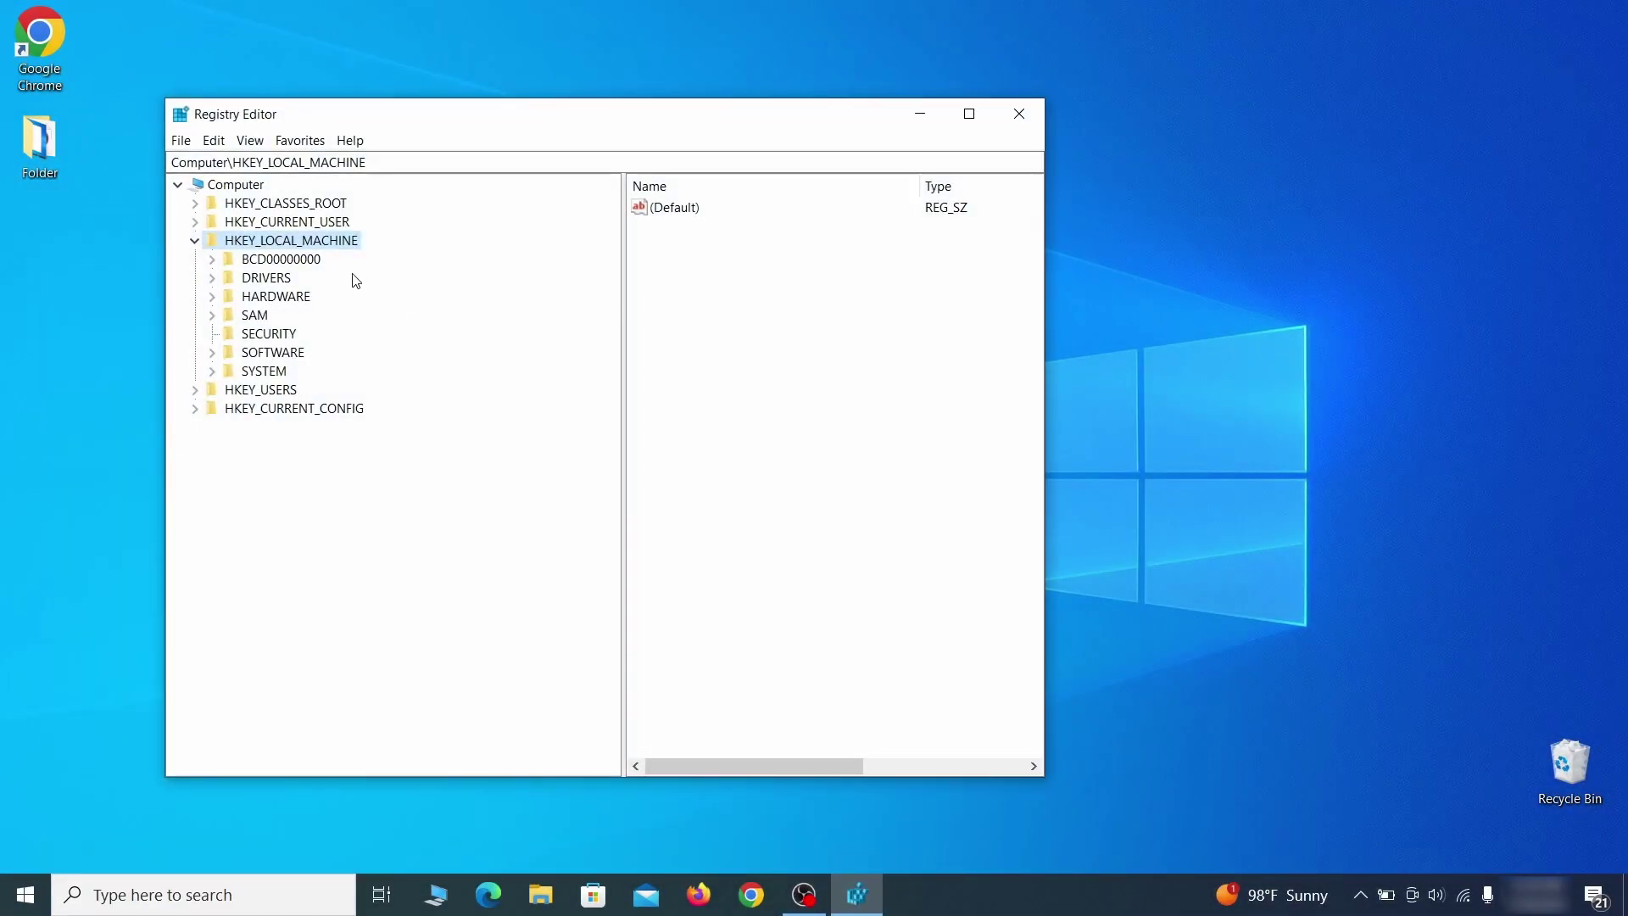
click(212, 259)
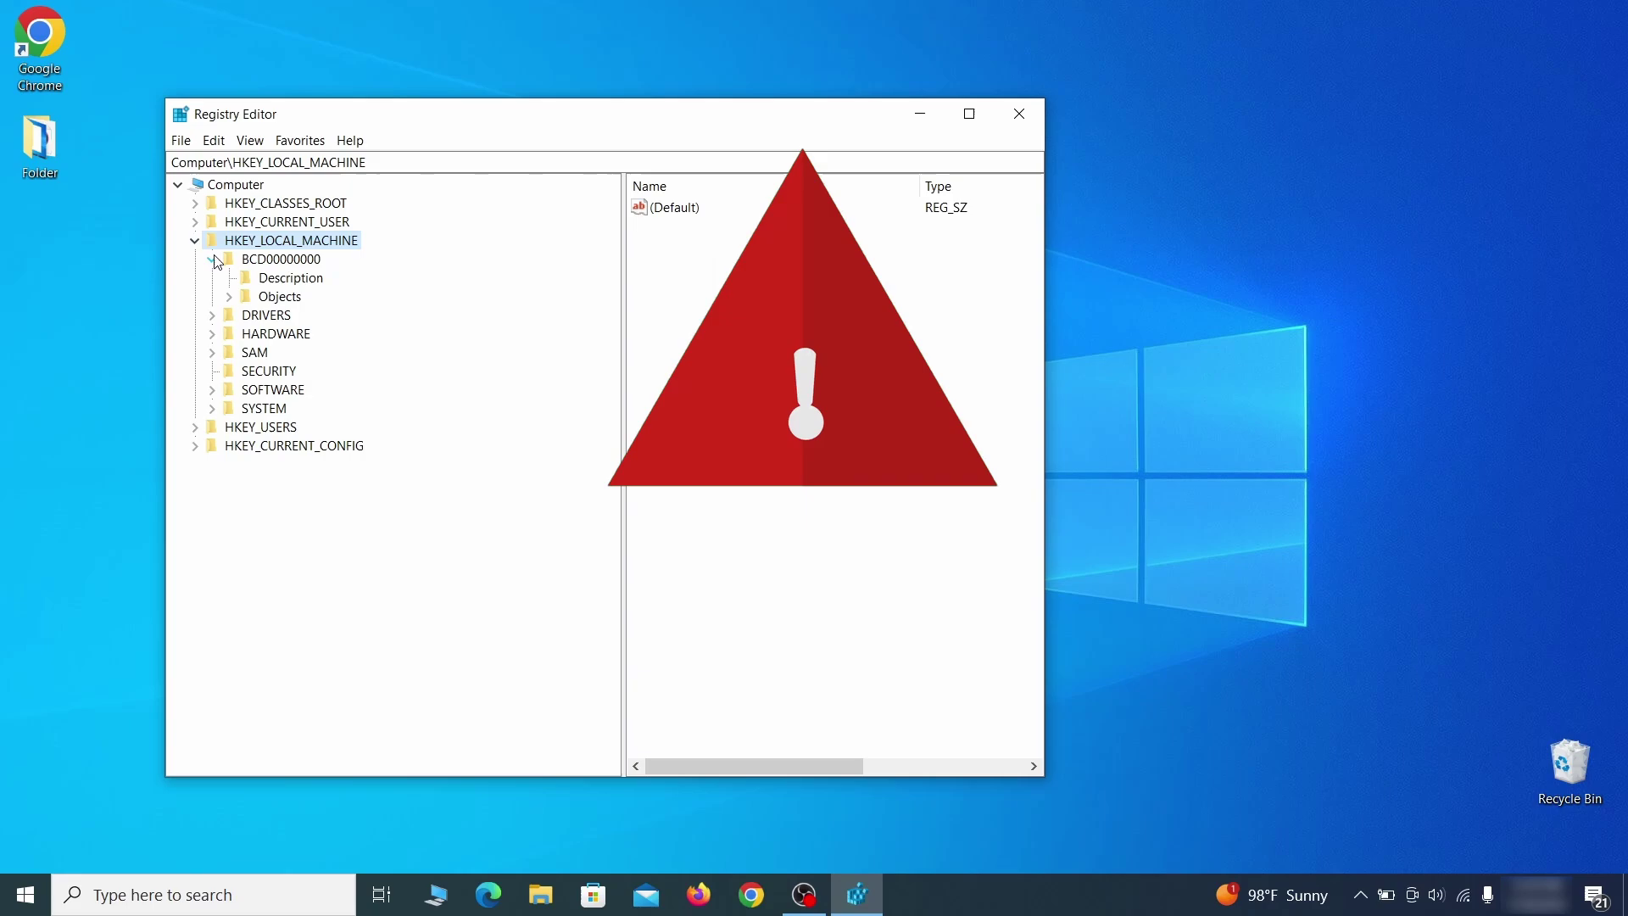
click(228, 296)
click(245, 483)
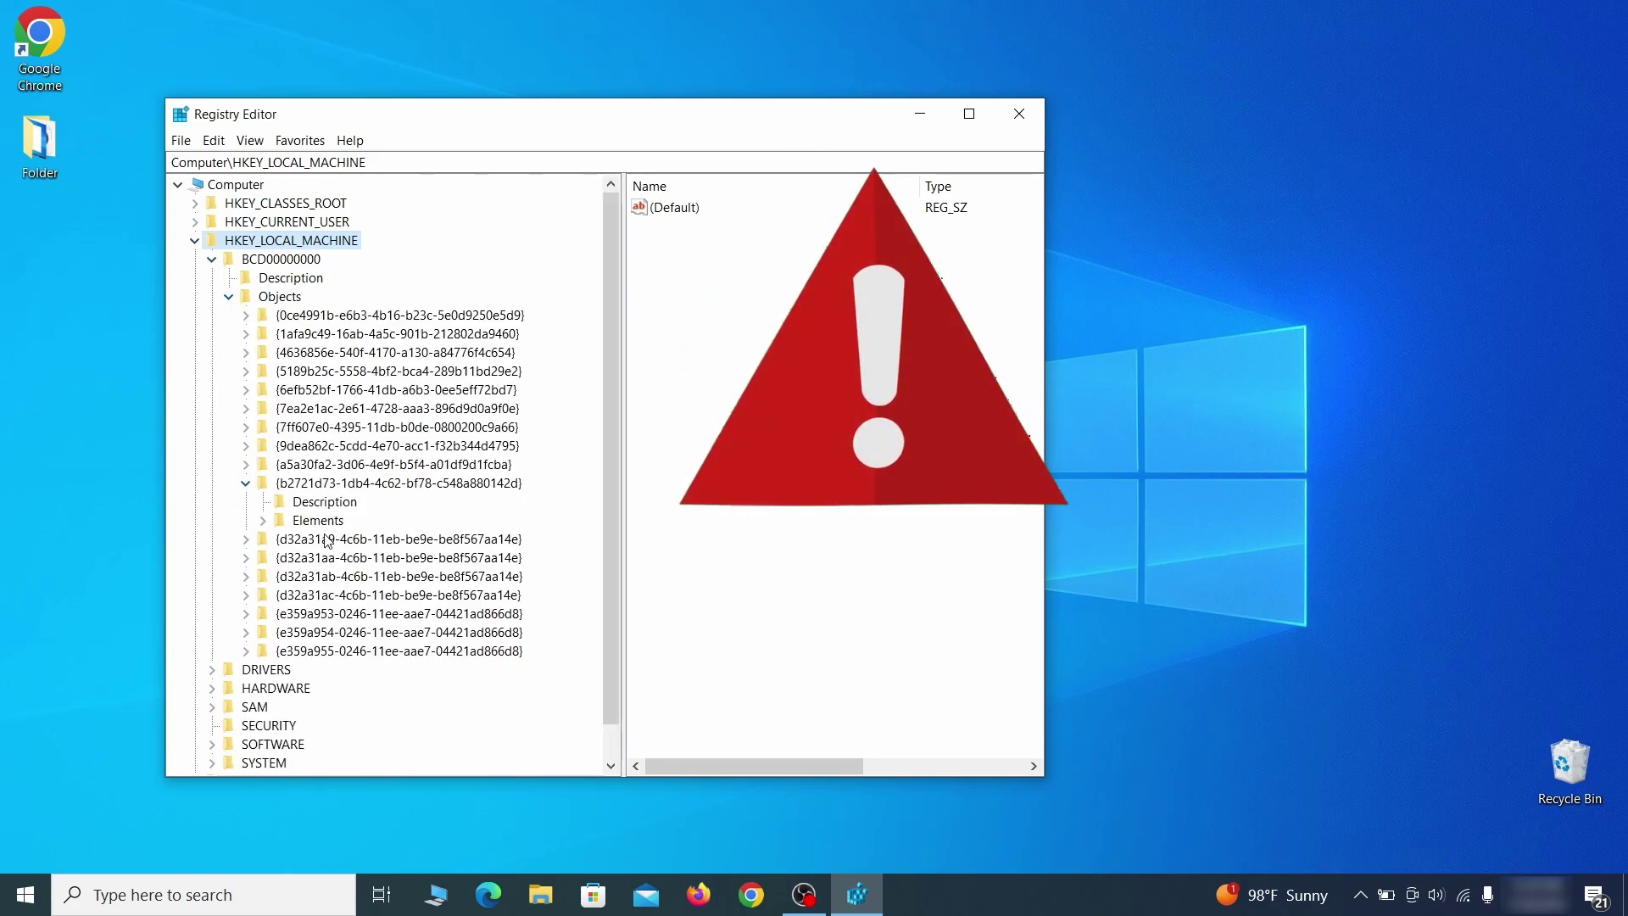
click(262, 520)
click(340, 576)
right_click(340, 575)
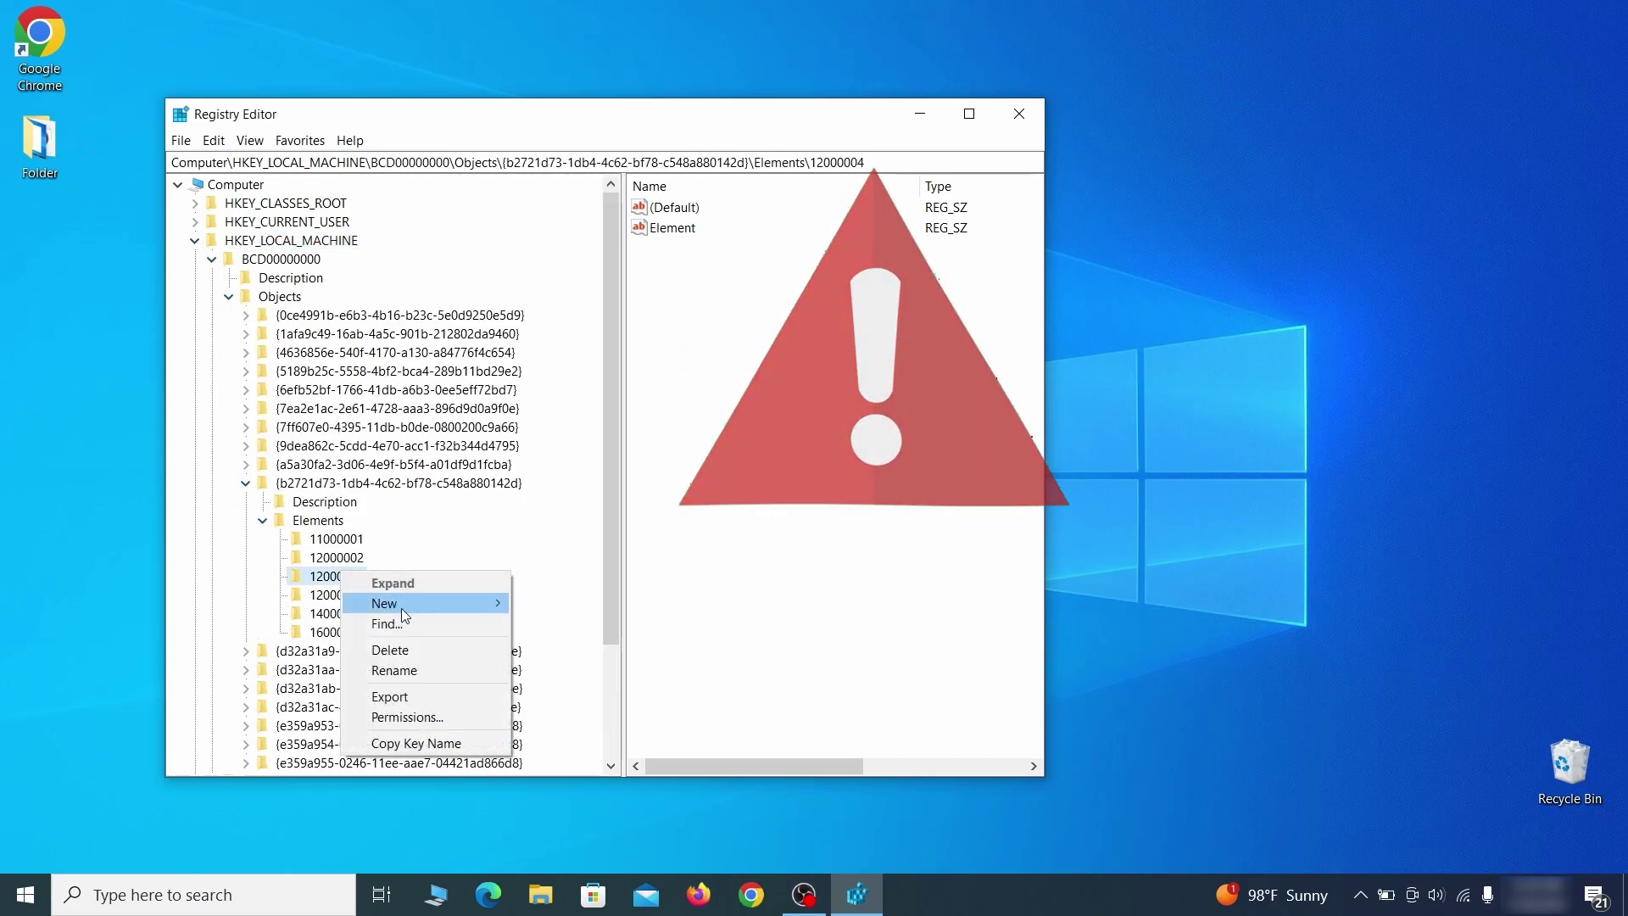
click(420, 649)
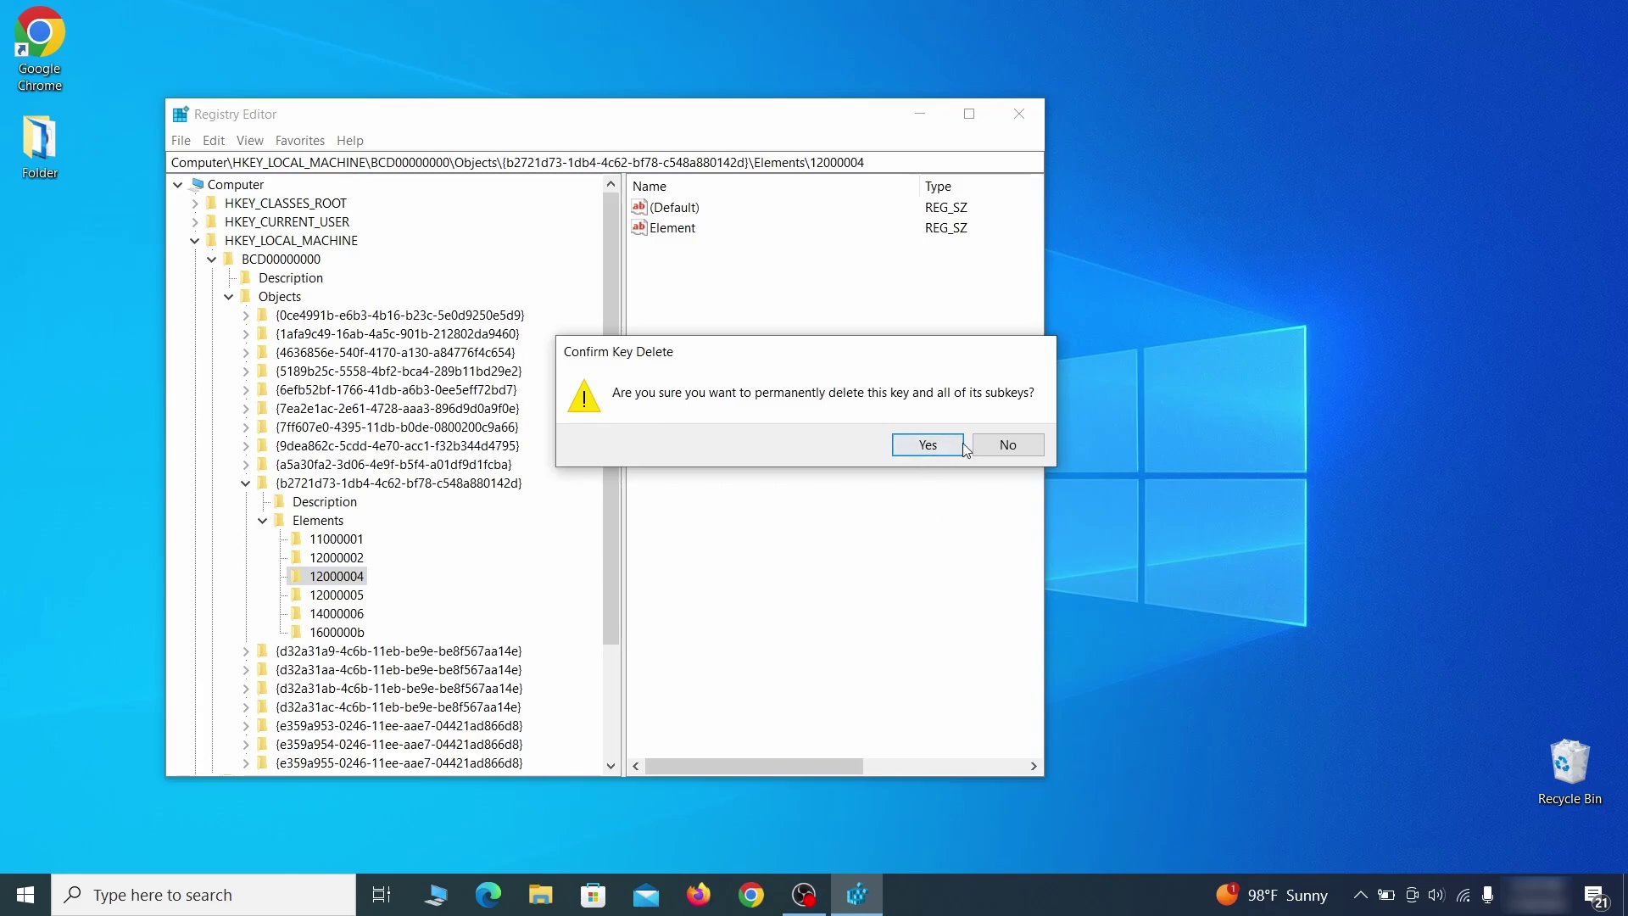
click(1026, 452)
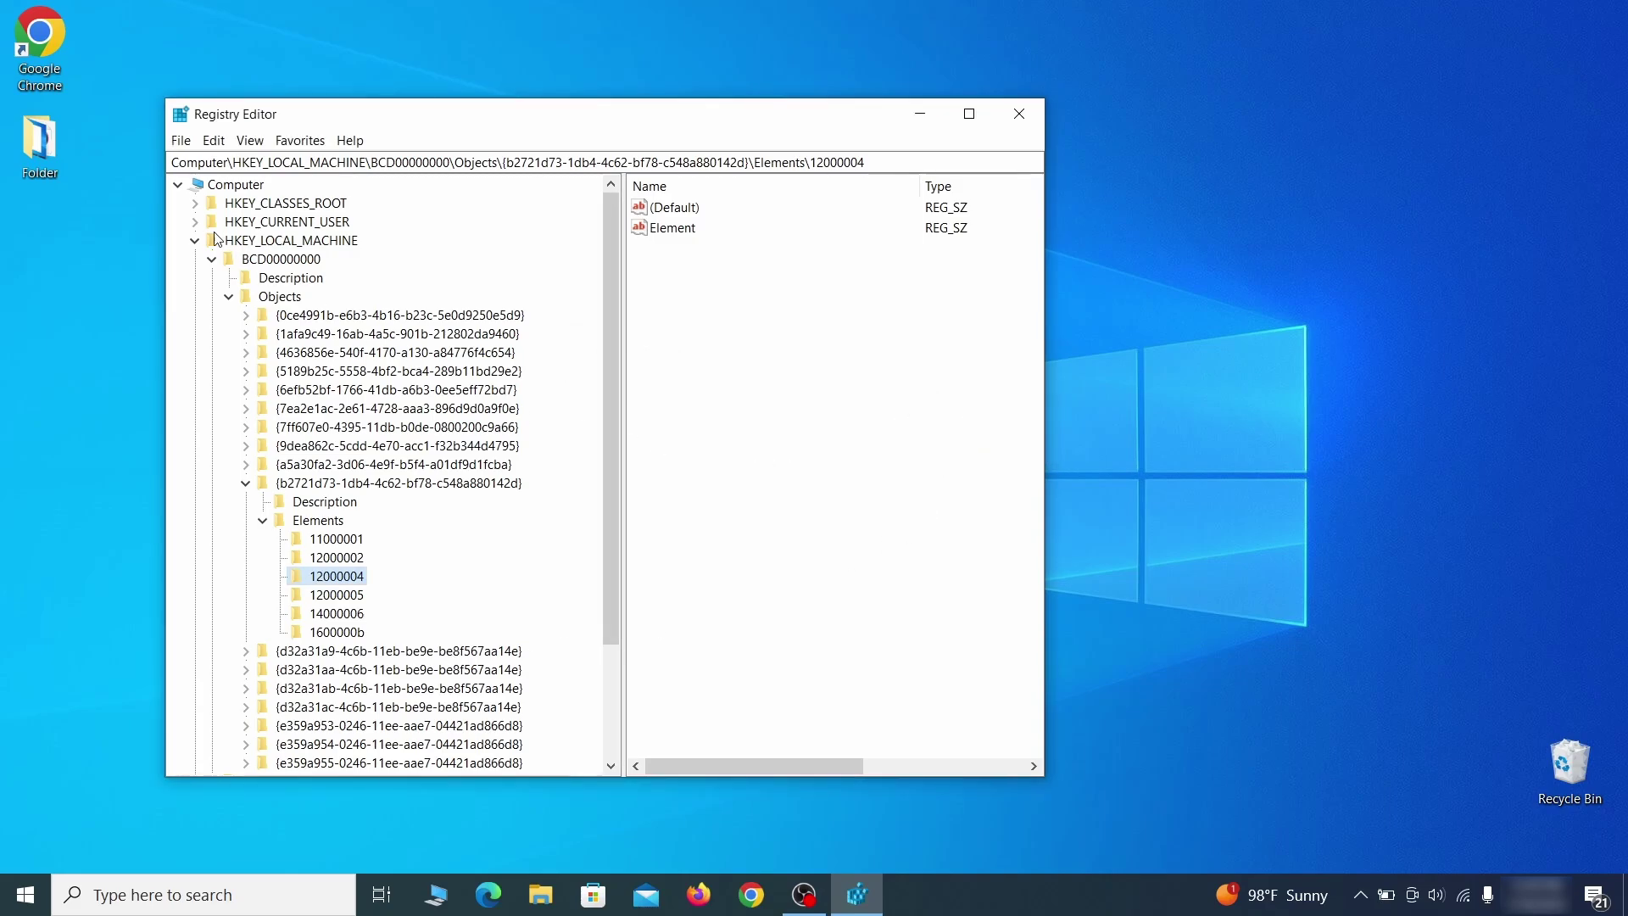
scroll(268, 650, down, 3)
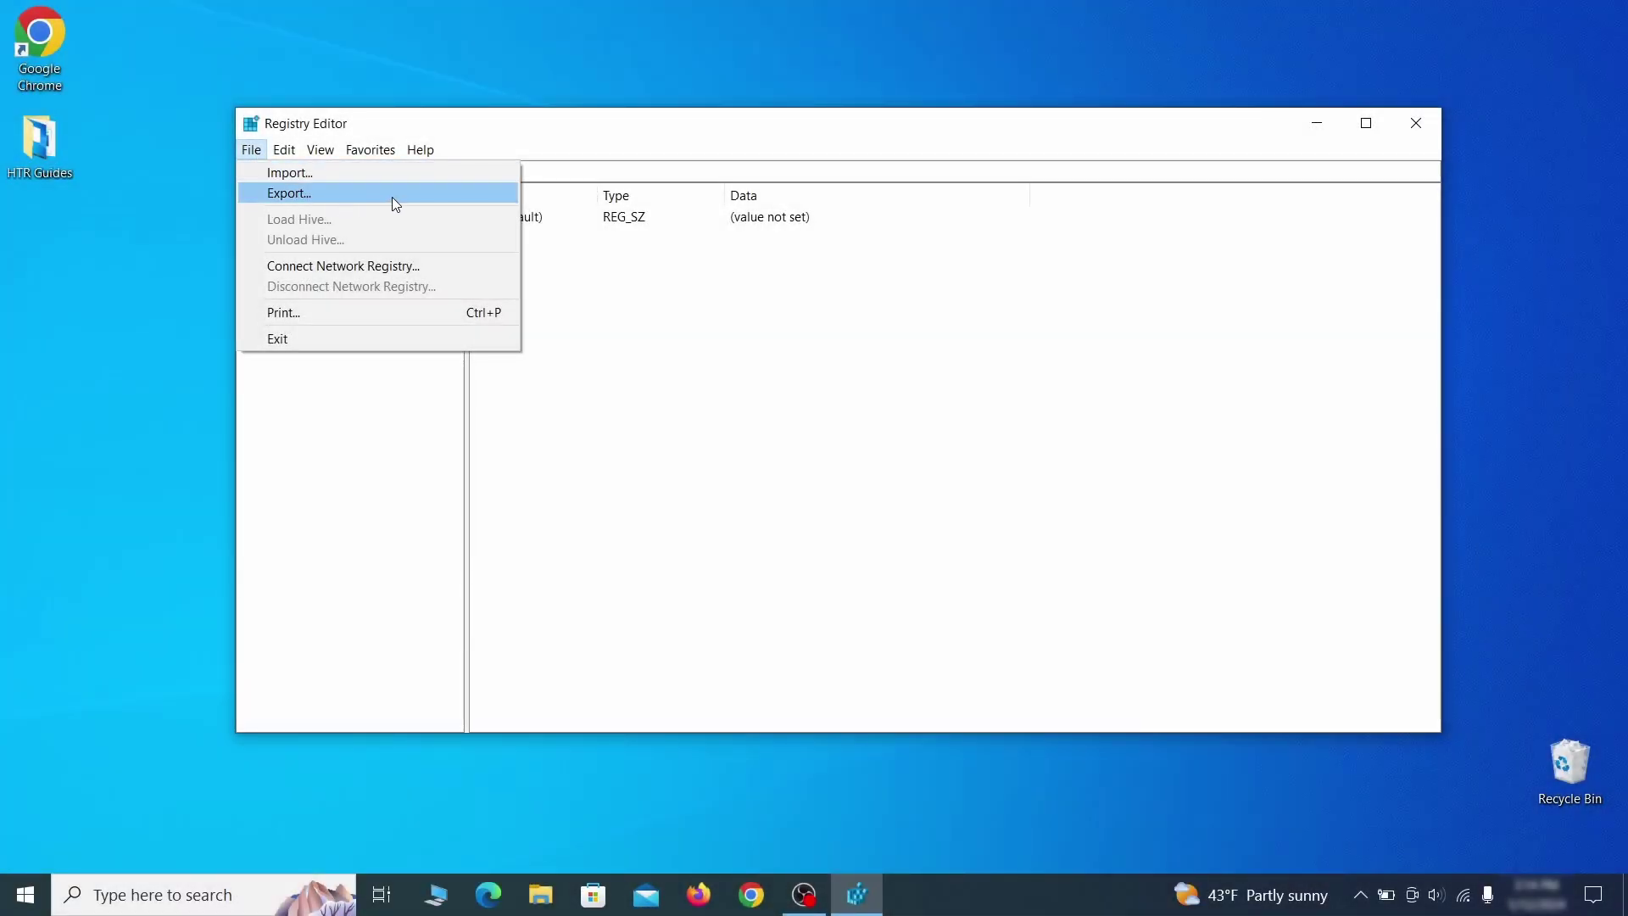
Export the registry as a backup file and select Registry Backup 1 on the desktop for import.
click(392, 197)
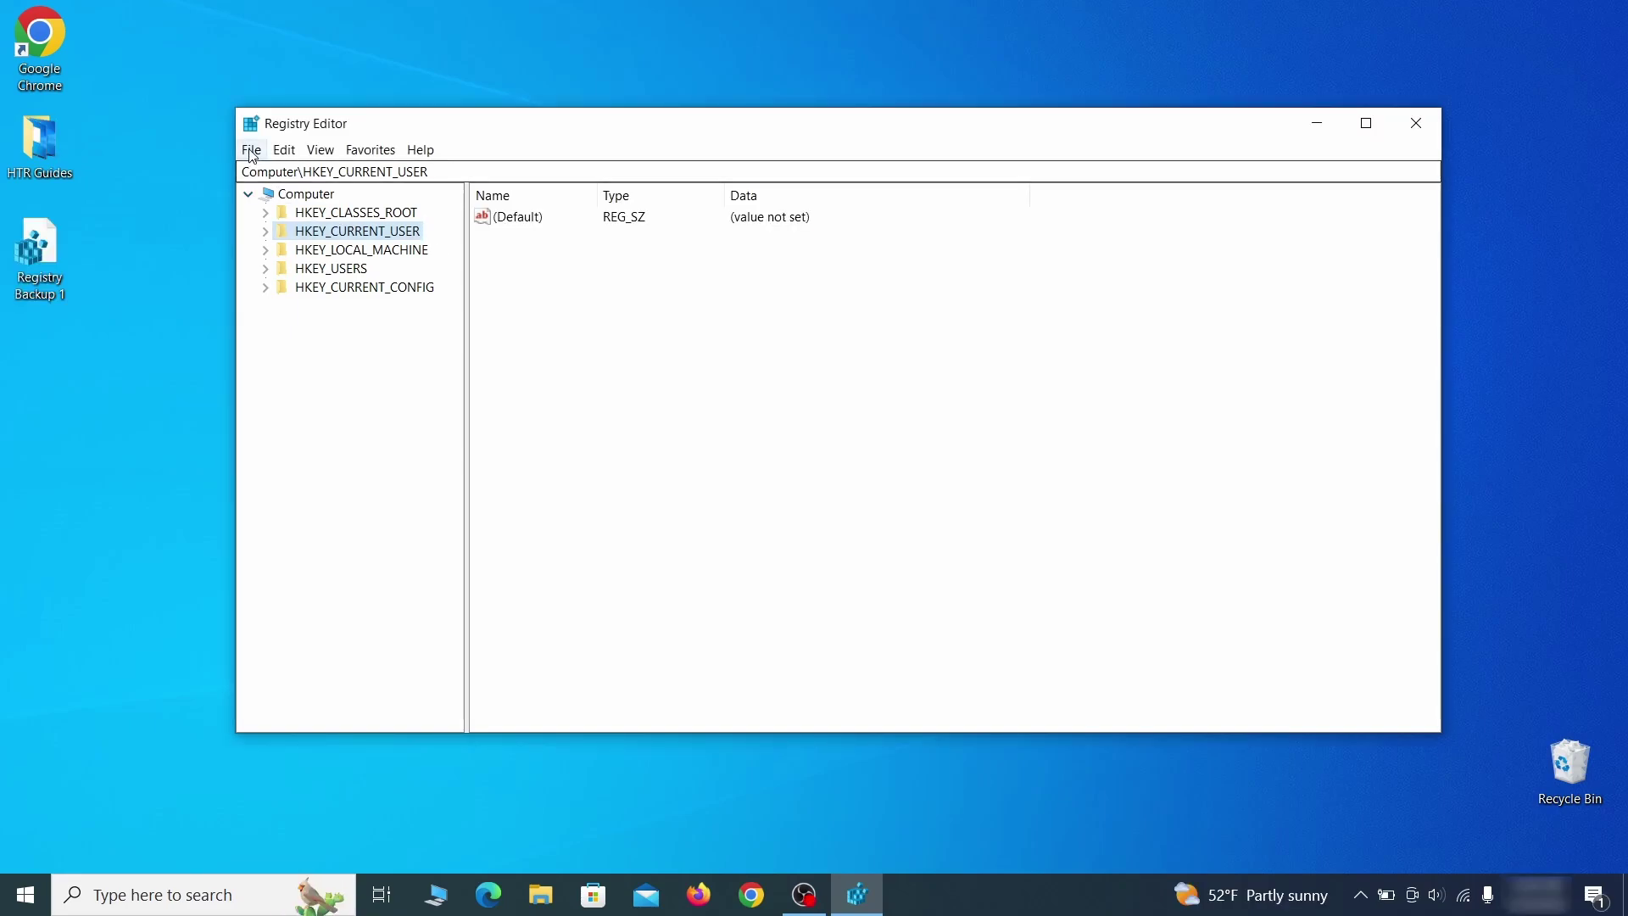
click(251, 149)
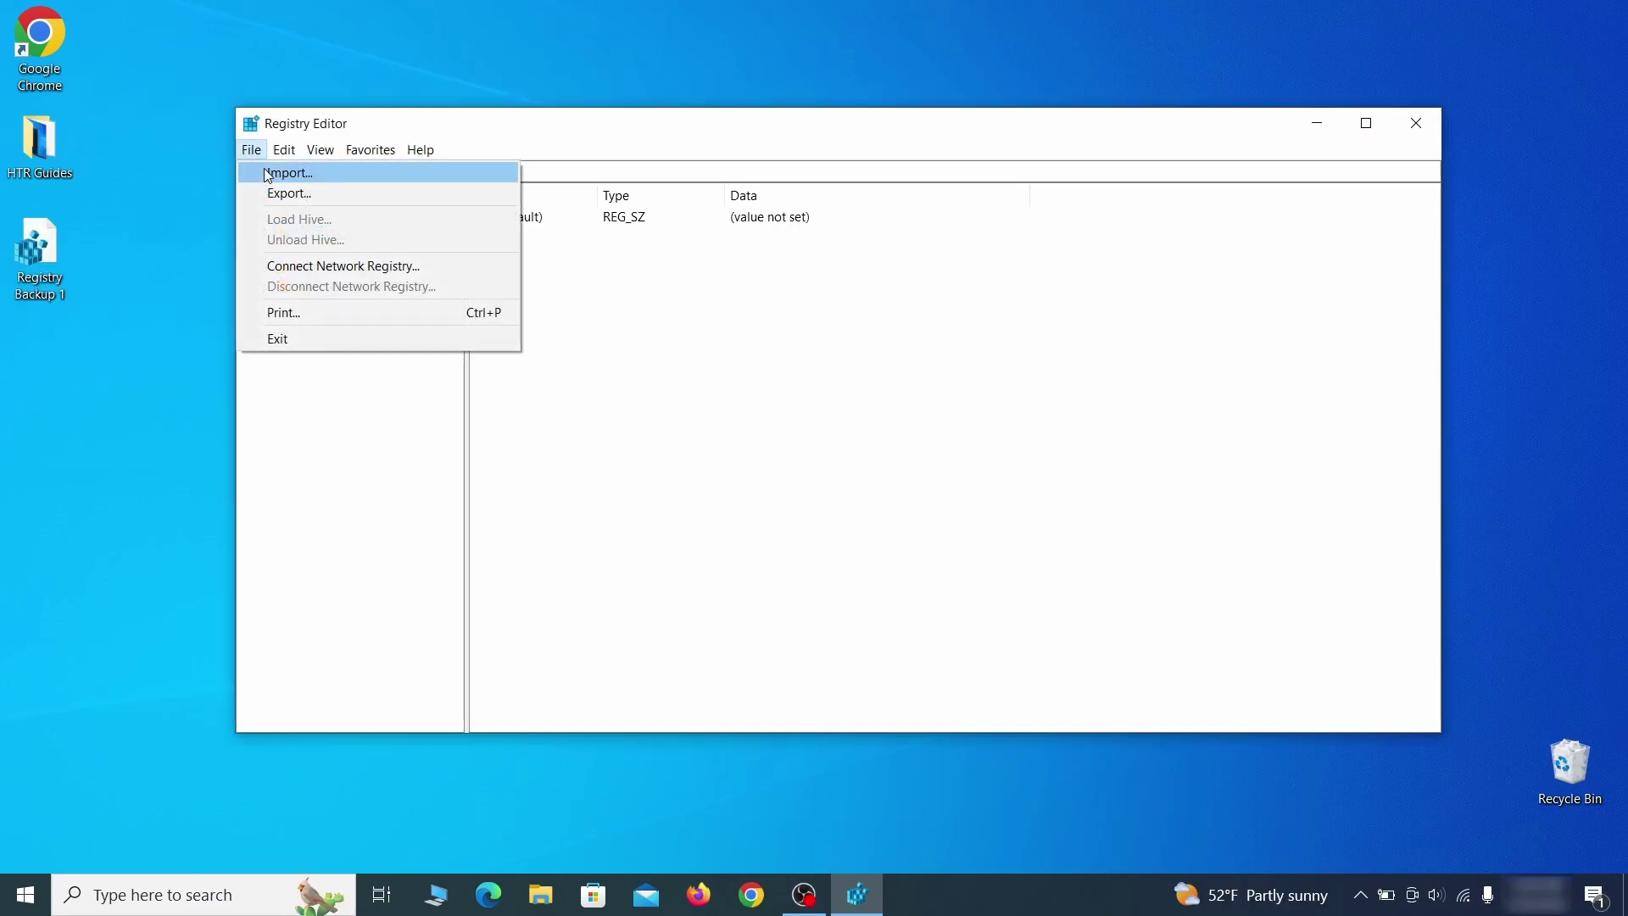
click(349, 174)
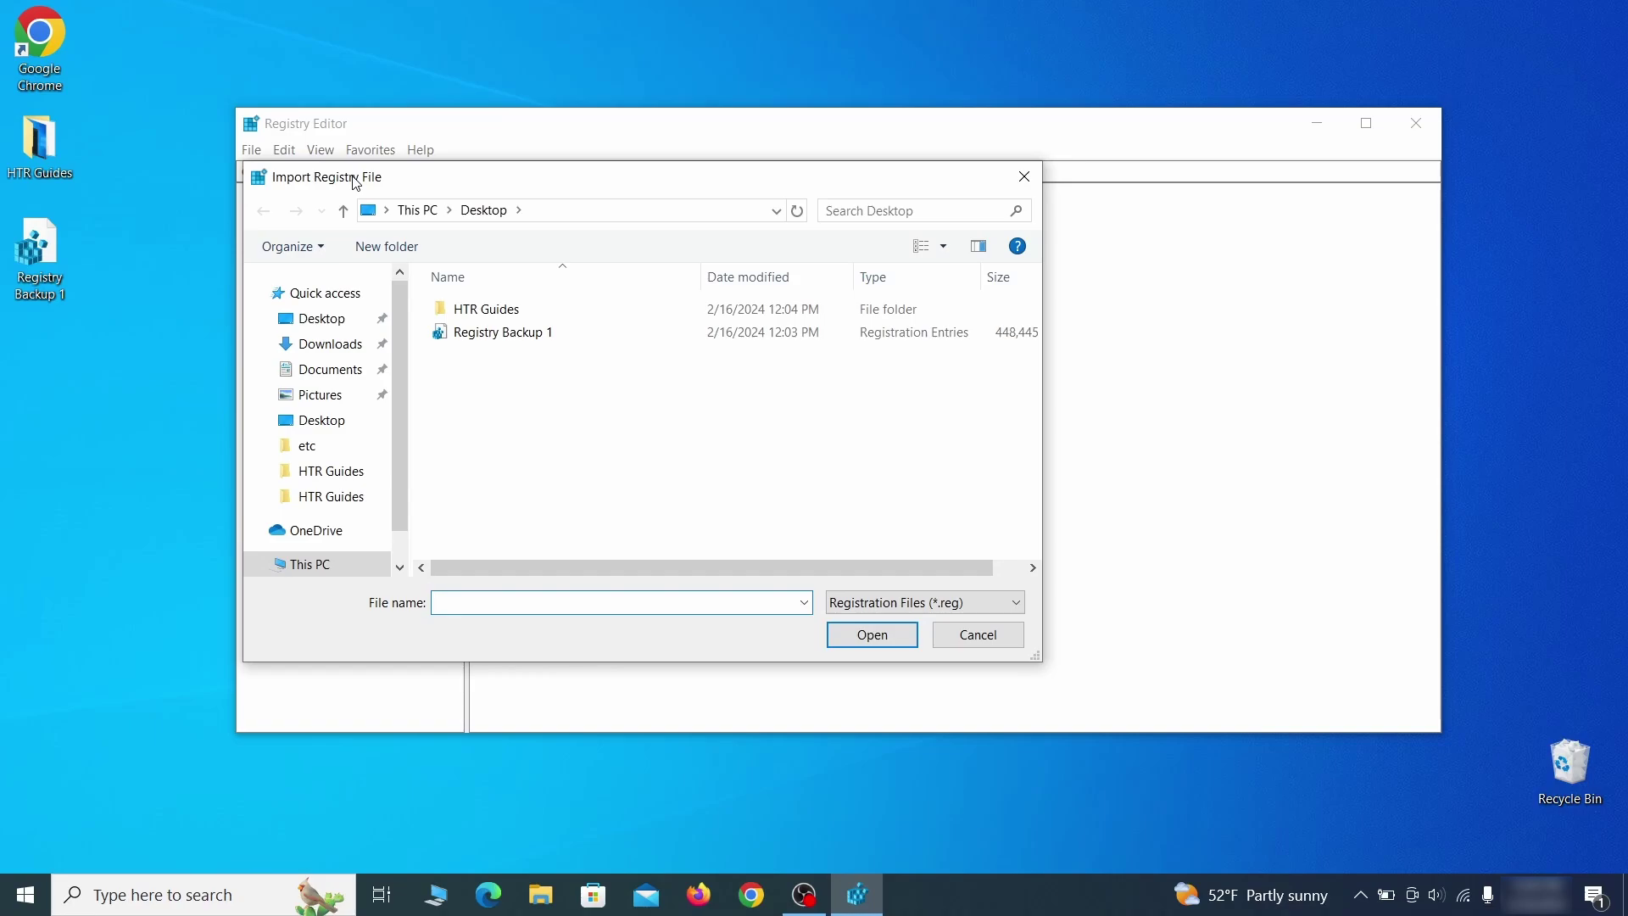
click(561, 336)
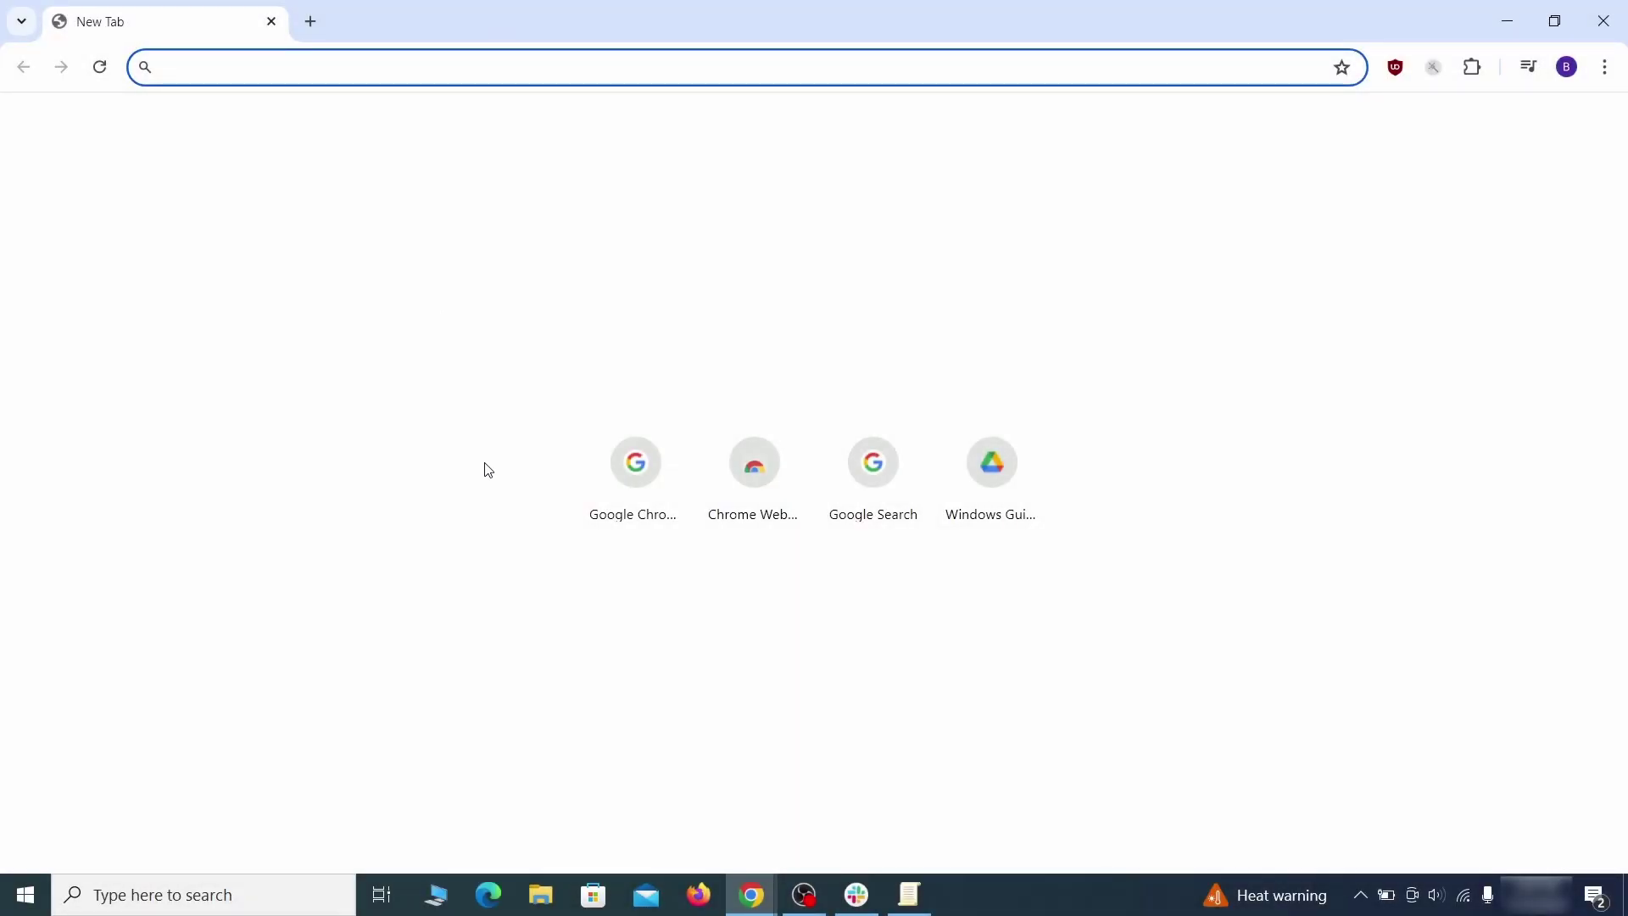
Copy the HomepageLocation policy value from chrome://policy into the blank Notepad document and minimize Notepad.
text(ch)
key(Return)
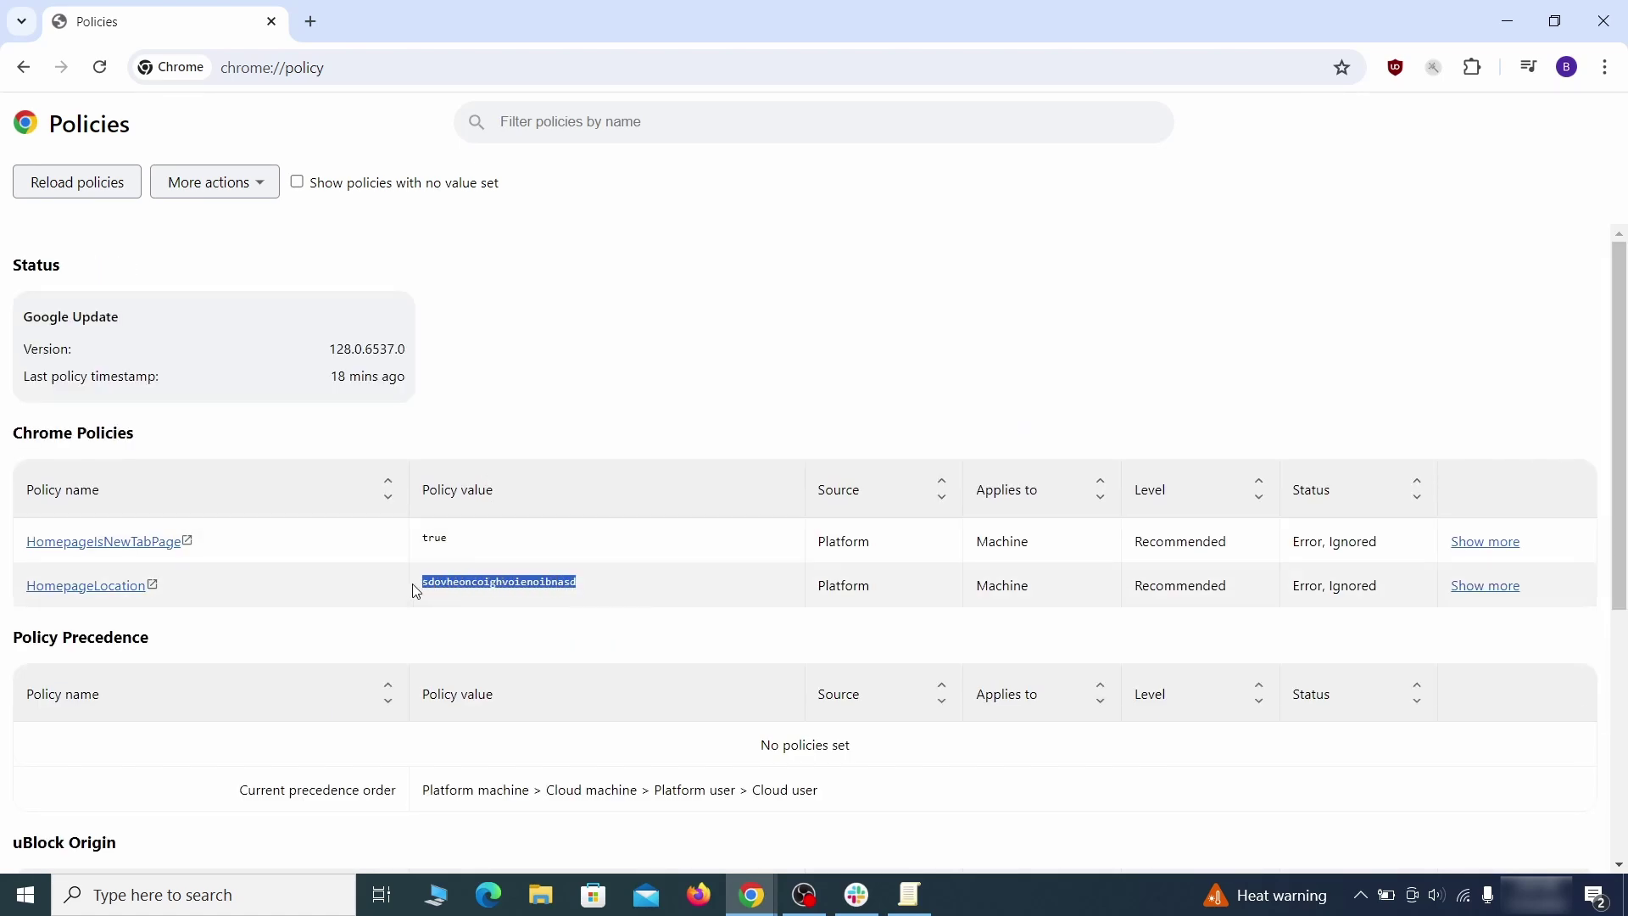
right_click(458, 583)
click(509, 595)
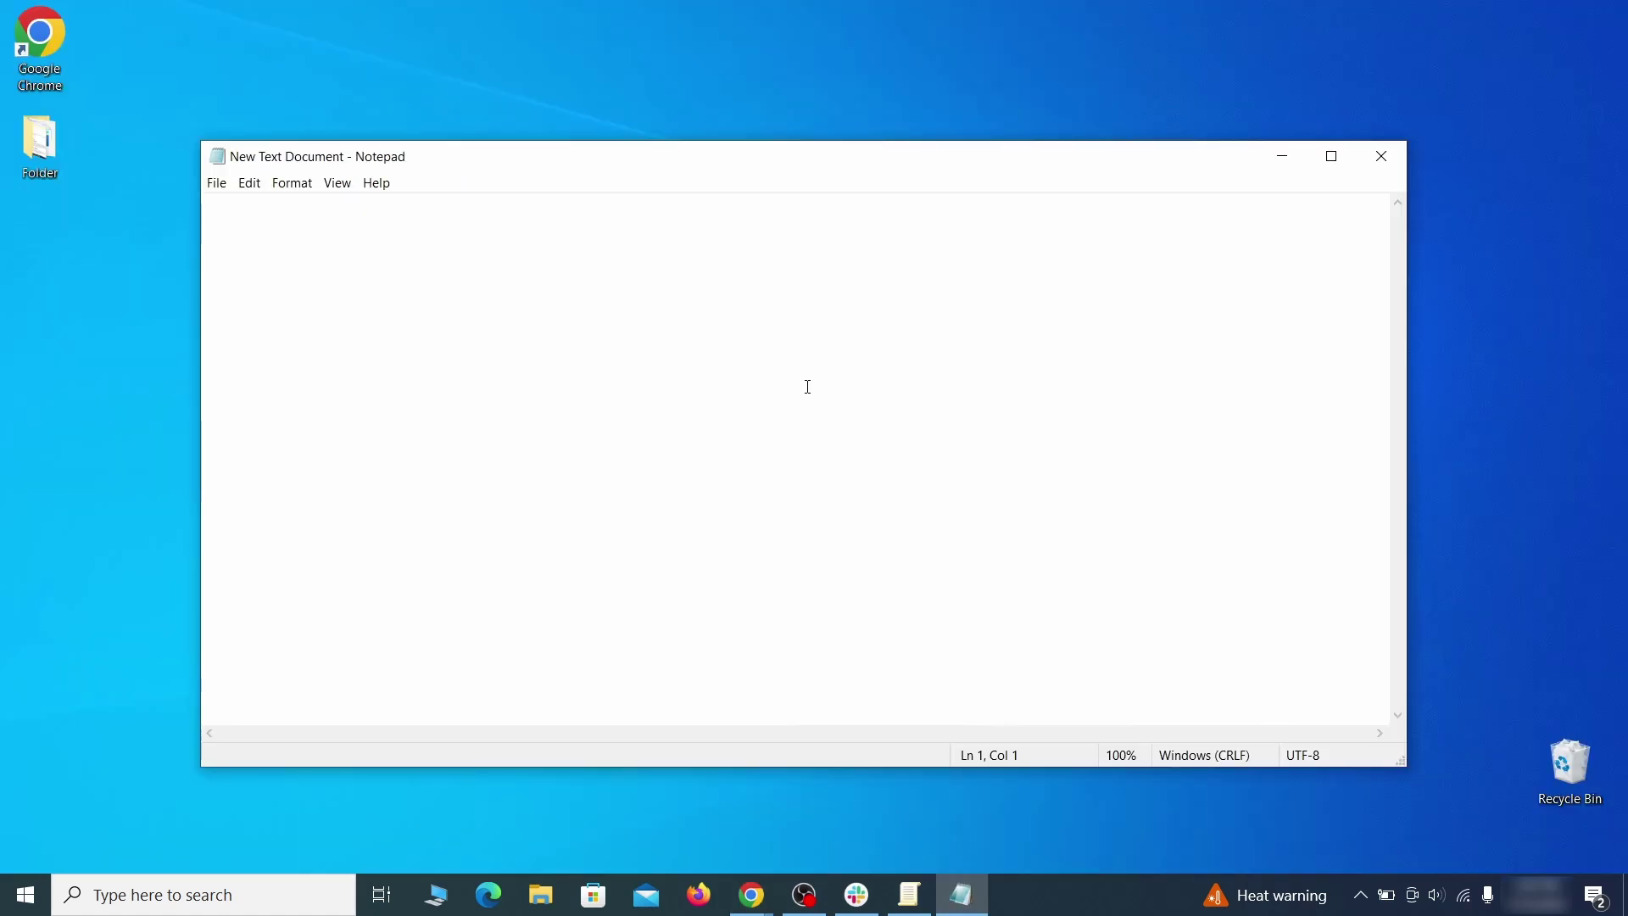
right_click(807, 386)
click(853, 451)
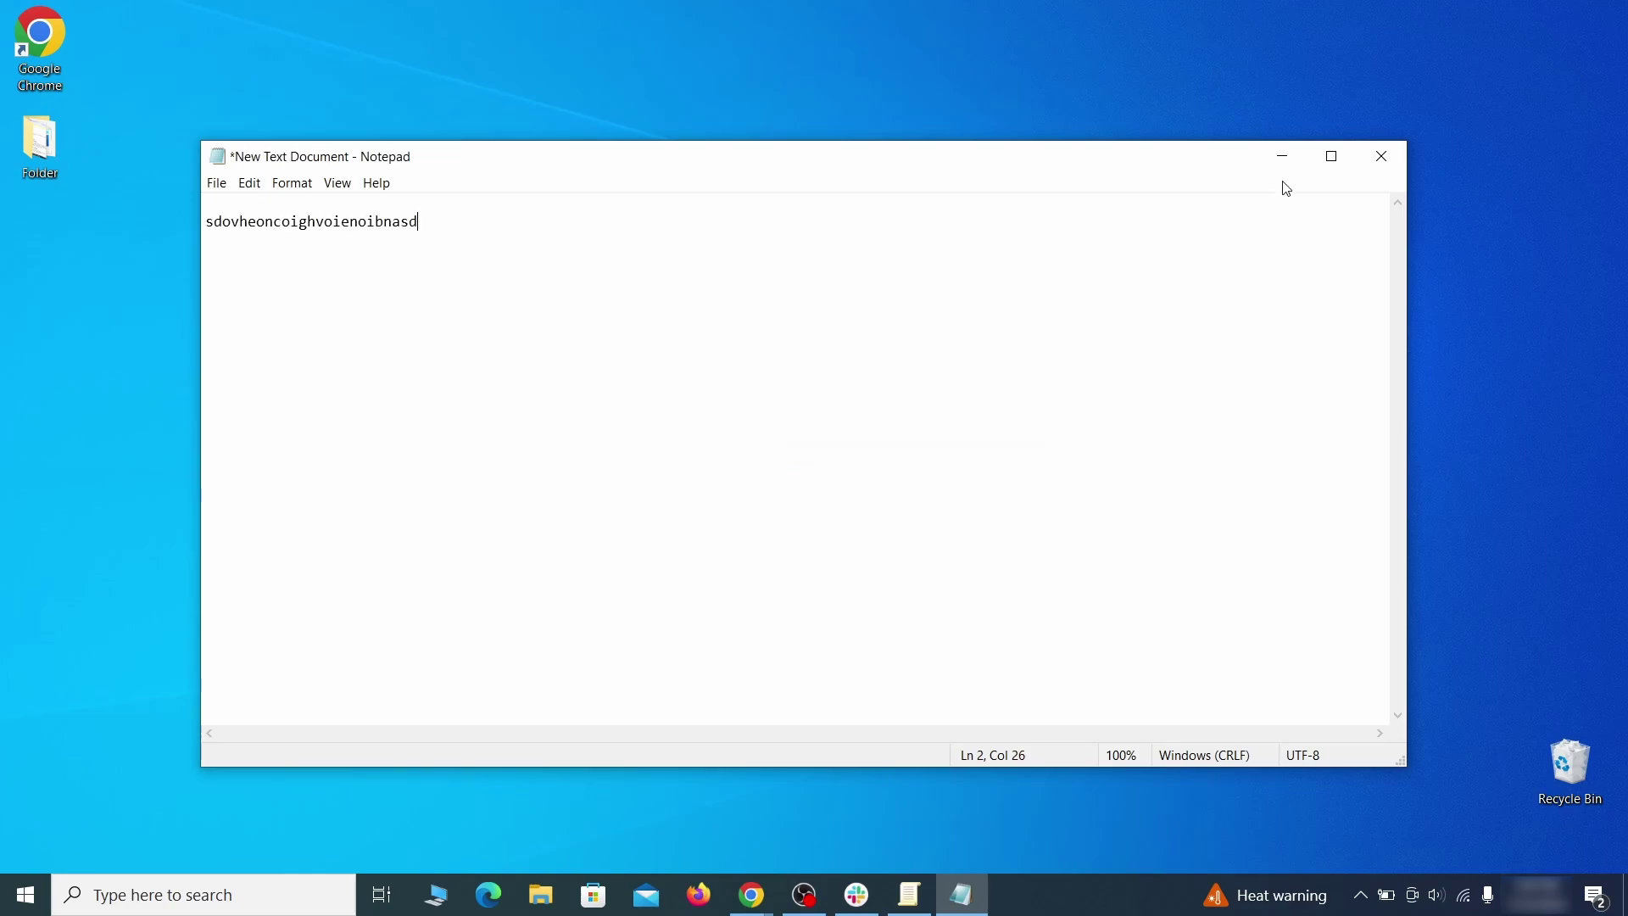
click(1280, 157)
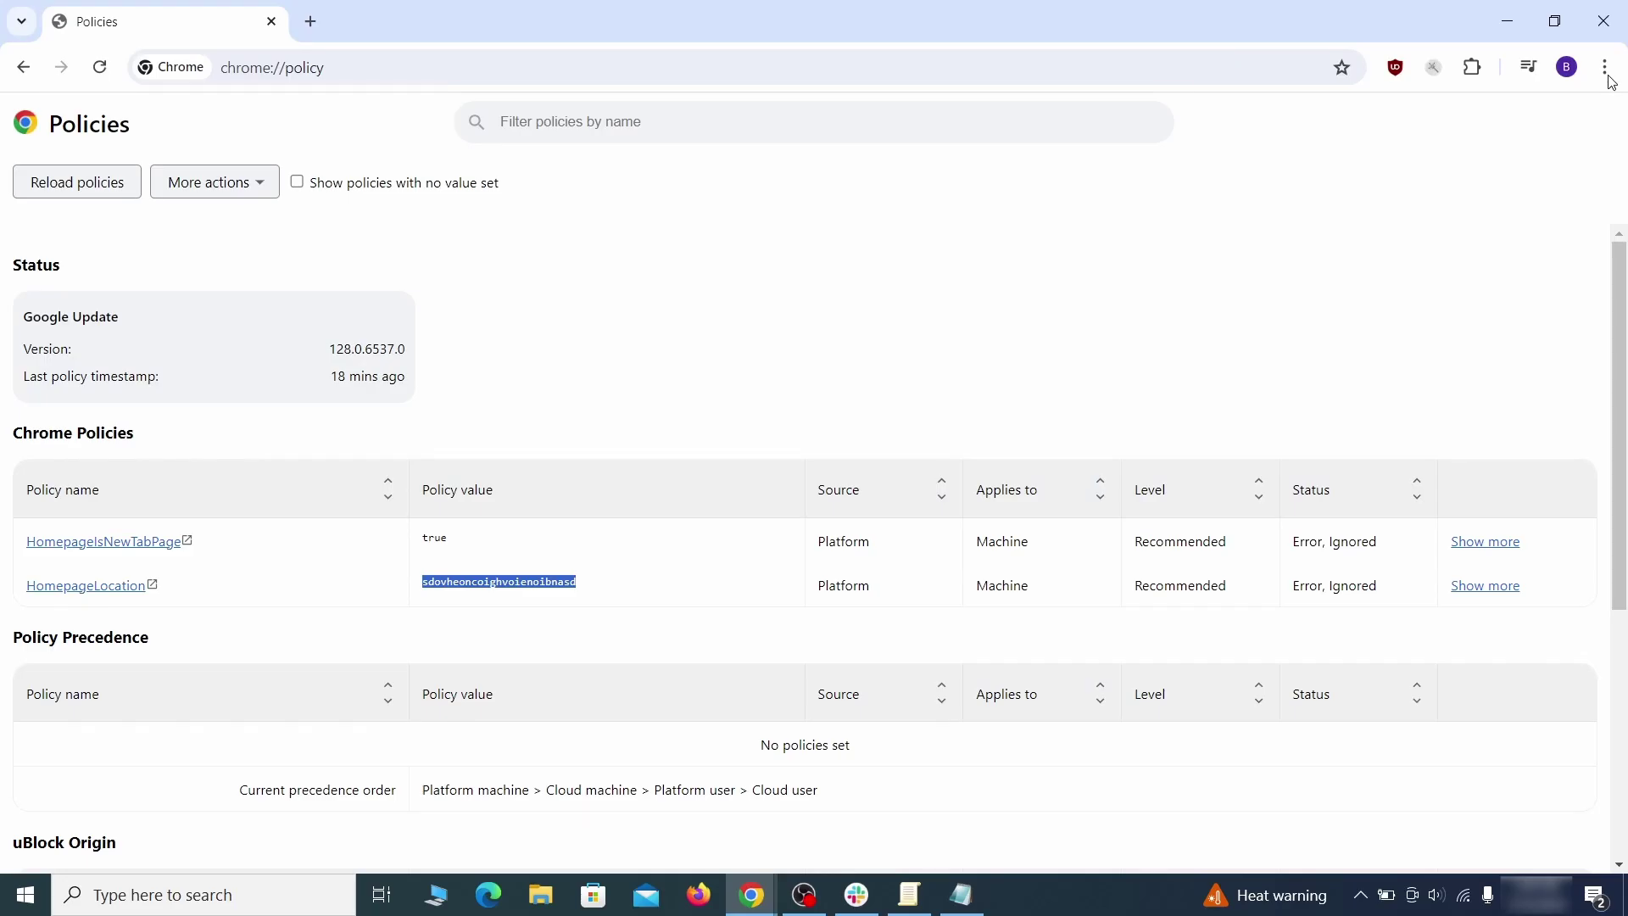
Open Chrome's extension options and delete all three extension folders from User Data\Default\Extensions, closing the folder window.
click(1604, 67)
mouse_move(1367, 398)
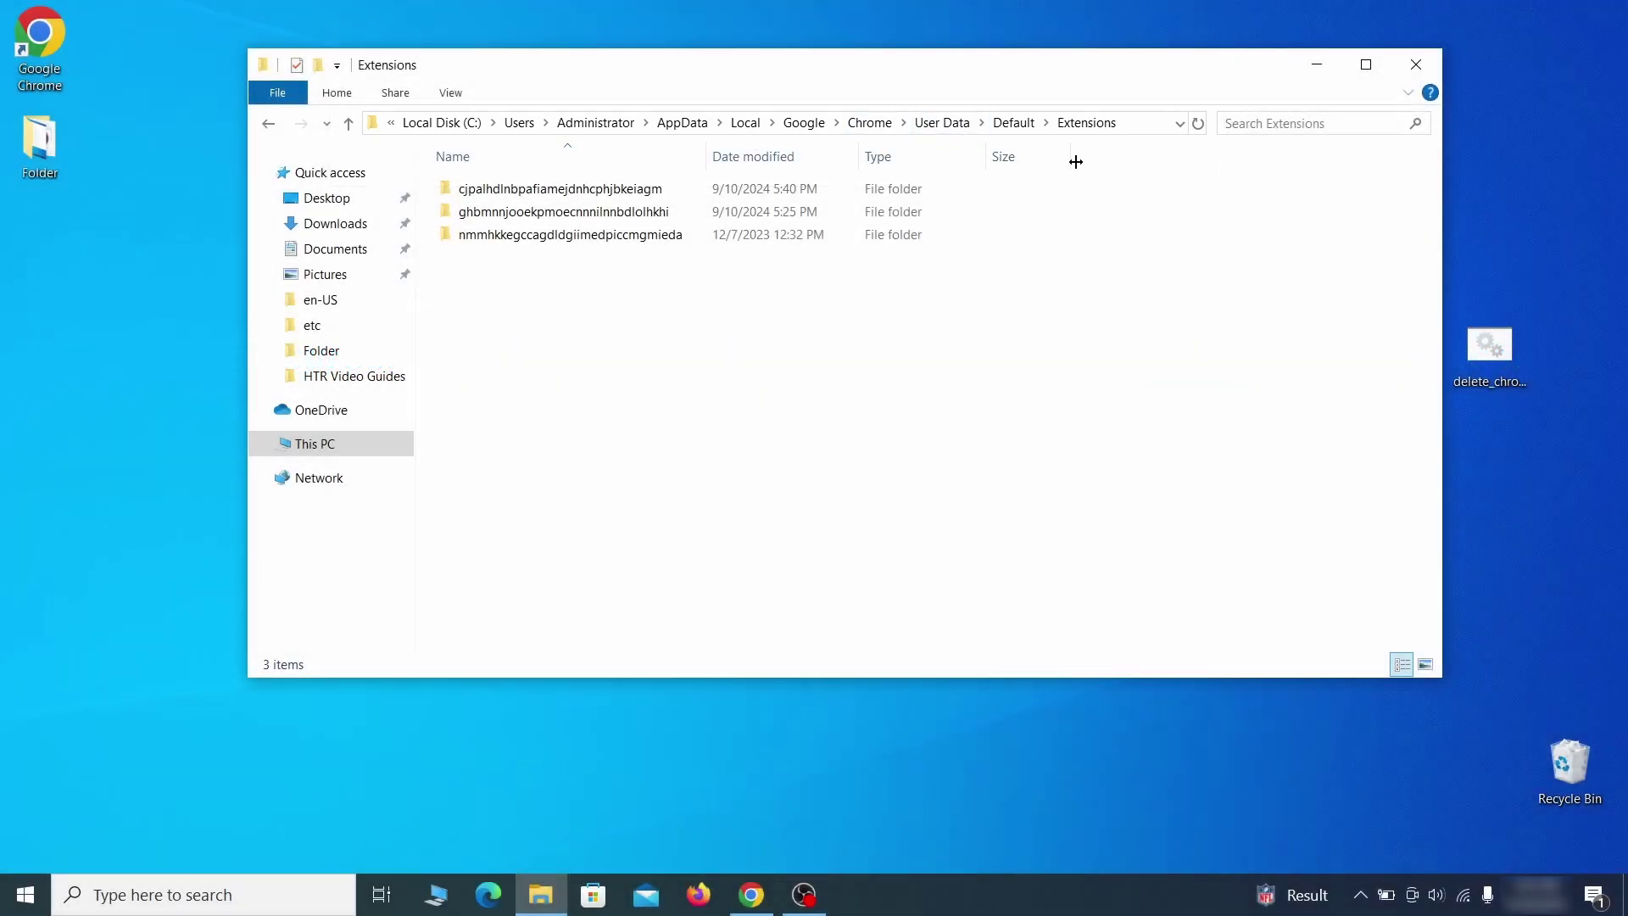
drag(602, 269, 683, 200)
right_click(684, 201)
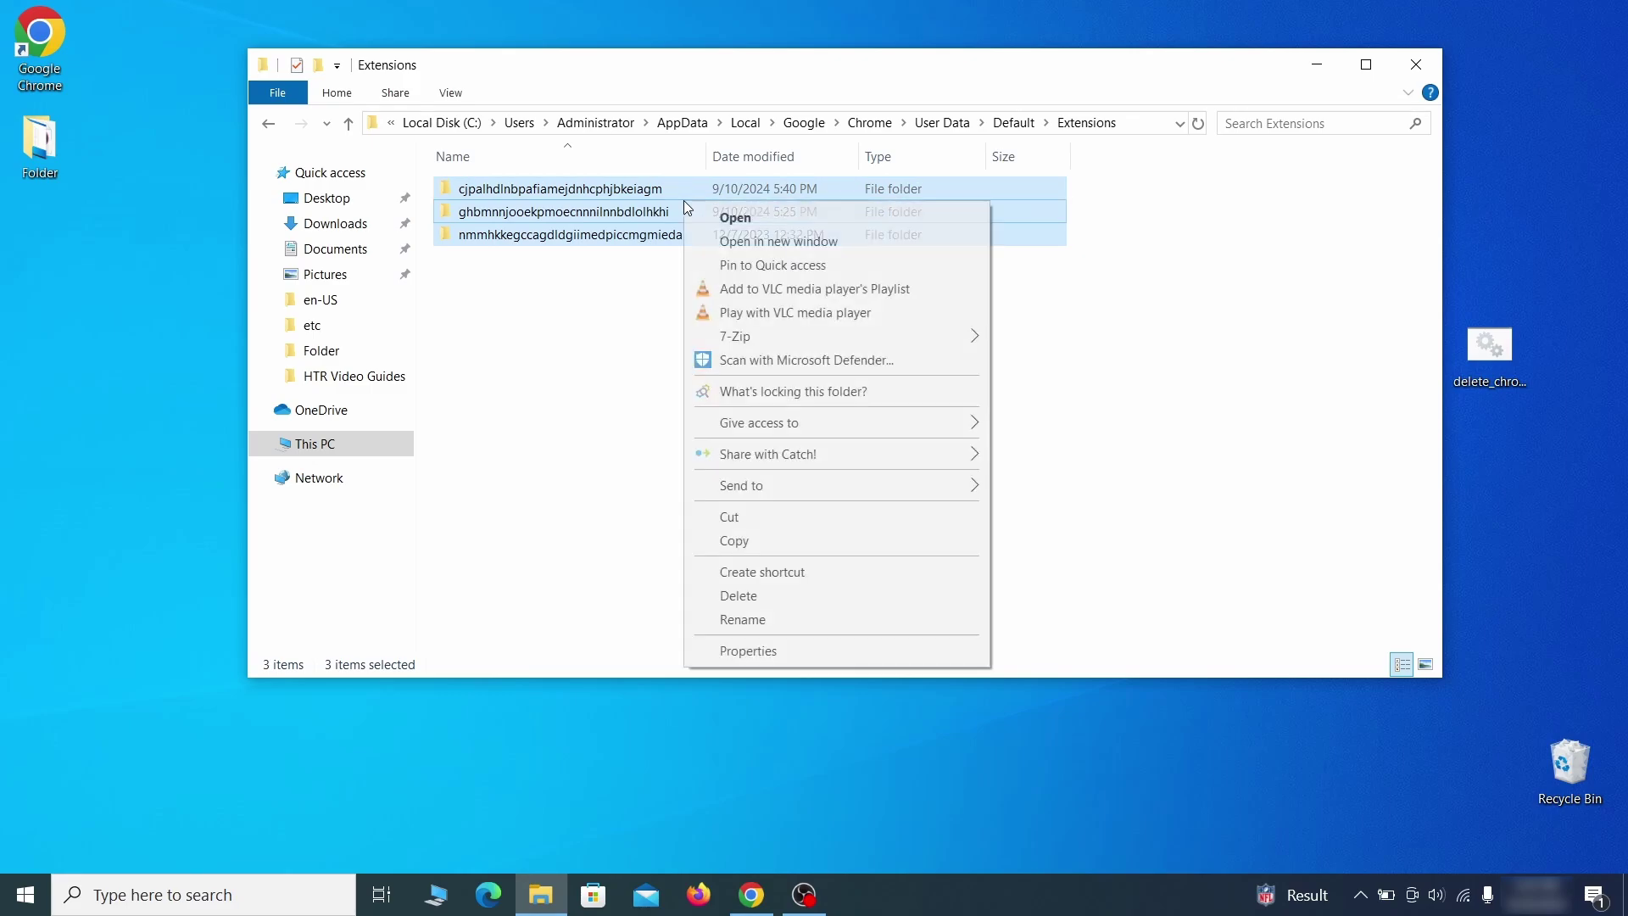
click(754, 597)
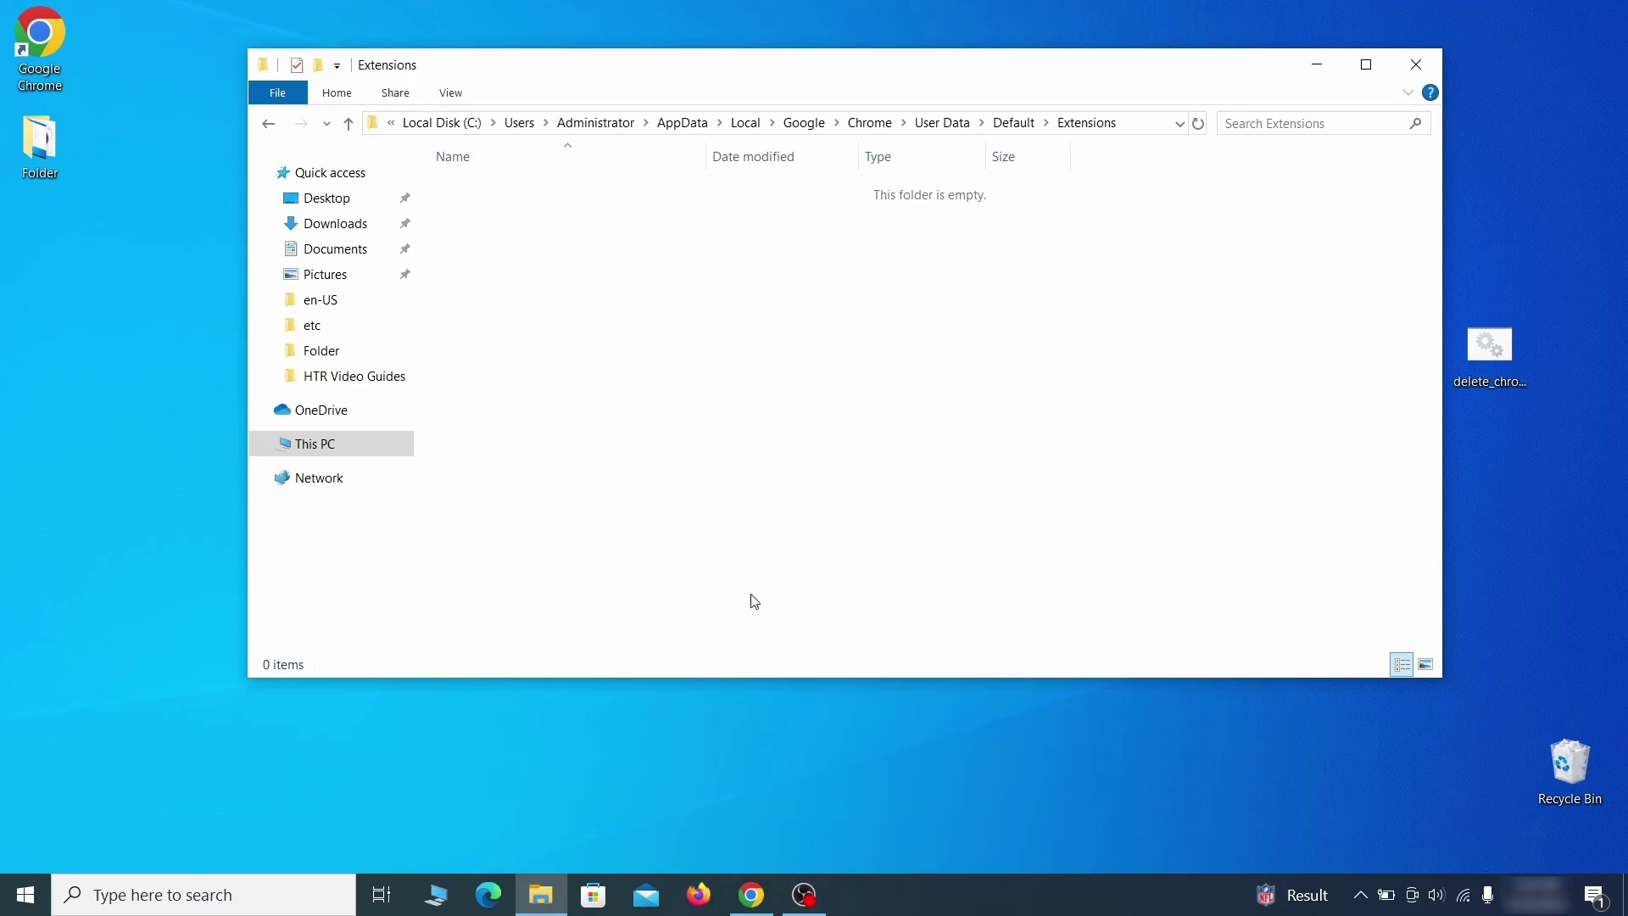
click(1416, 65)
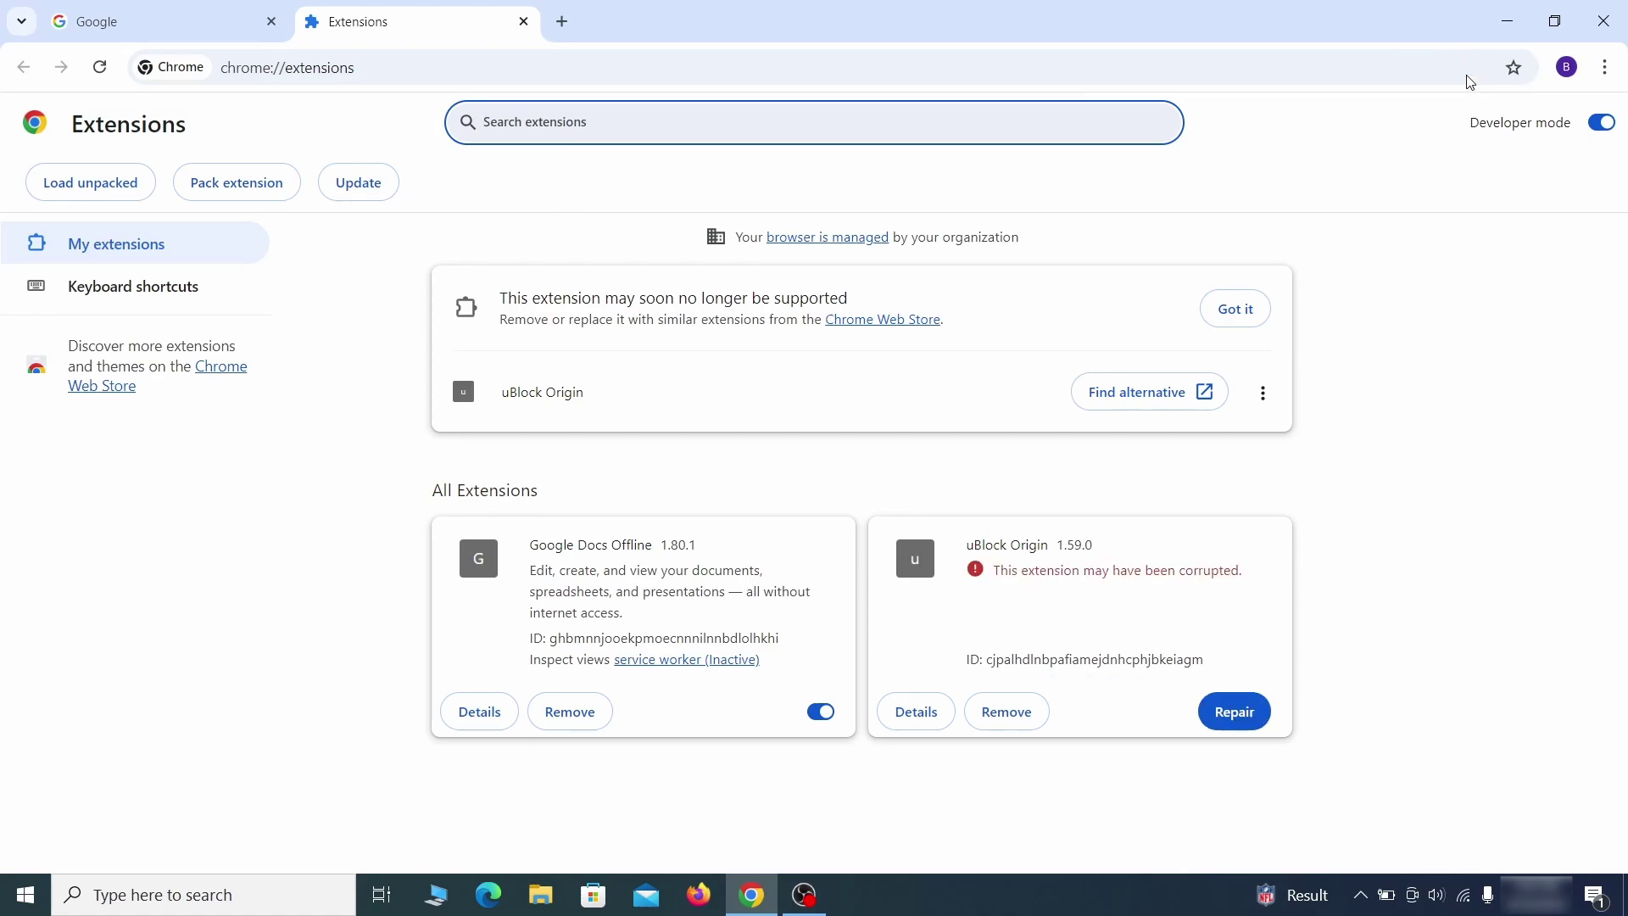
Repair the corrupted uBlock Origin extension in Chrome.
click(1243, 720)
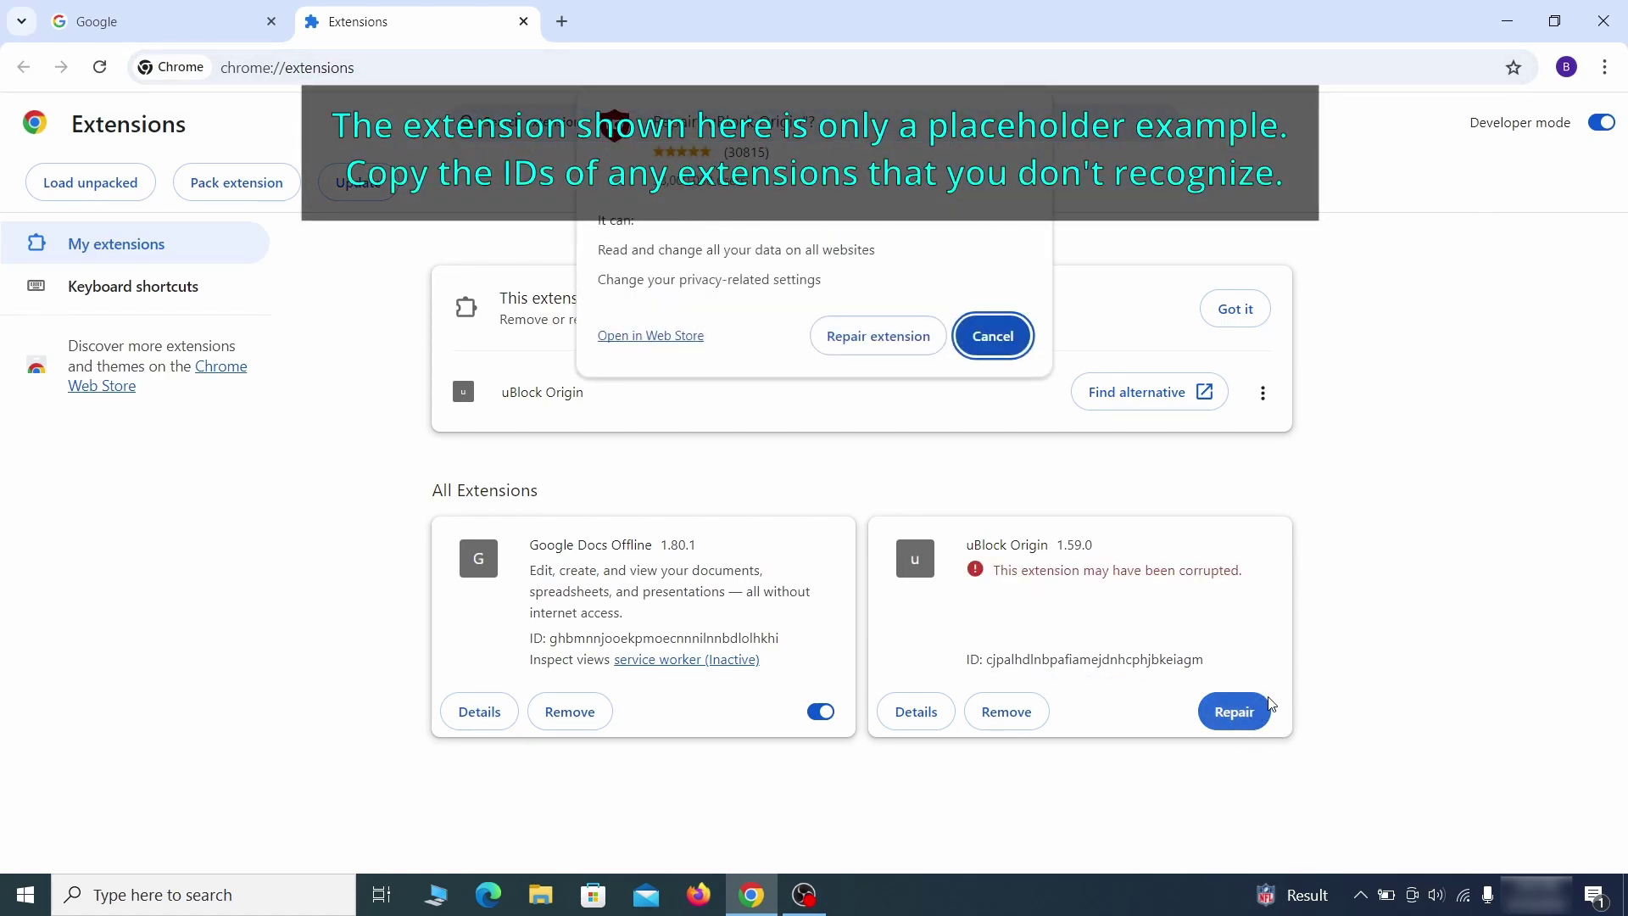
click(878, 336)
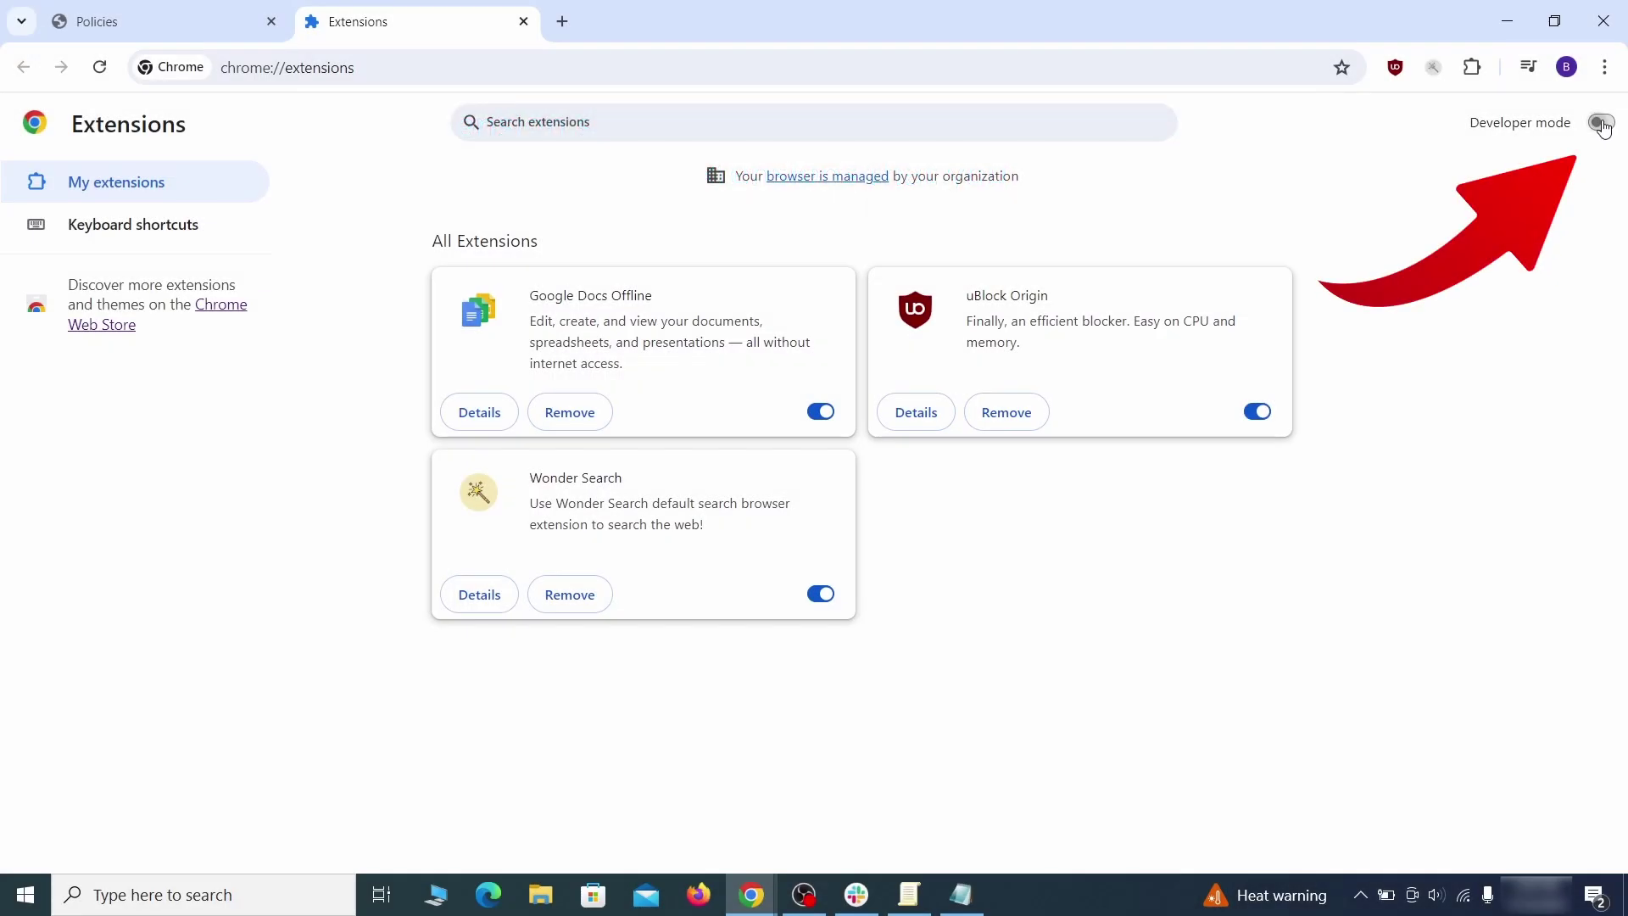
Enable Developer mode on Chrome's Extensions page and copy the Wonder Search extension ID into the Notepad document.
click(1600, 123)
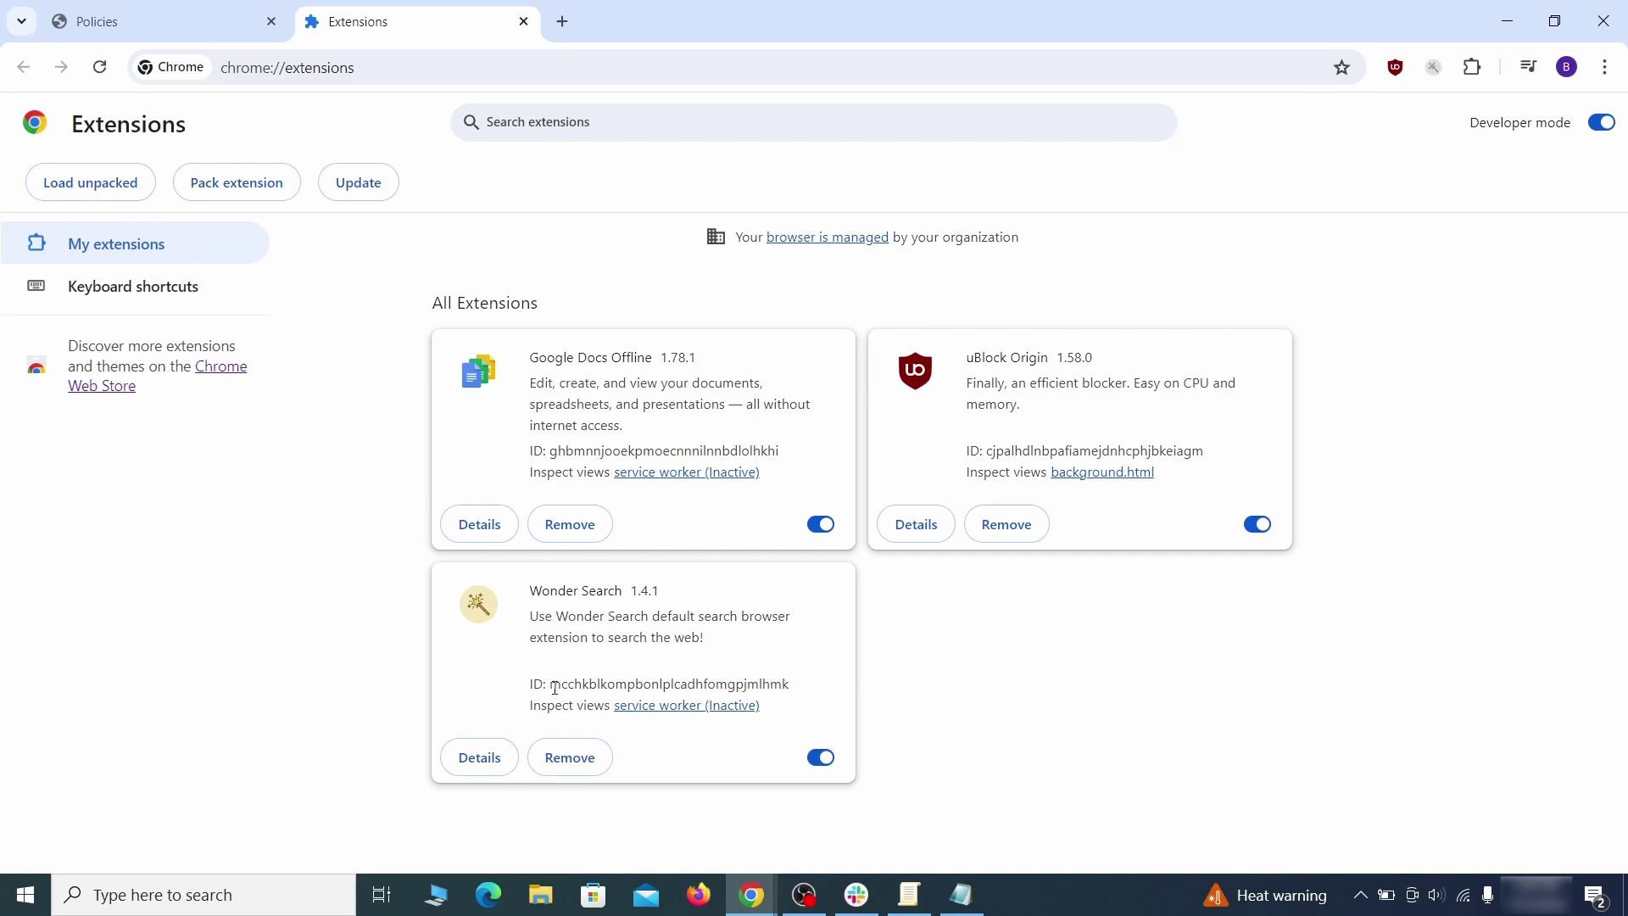
drag(556, 687, 771, 683)
right_click(788, 683)
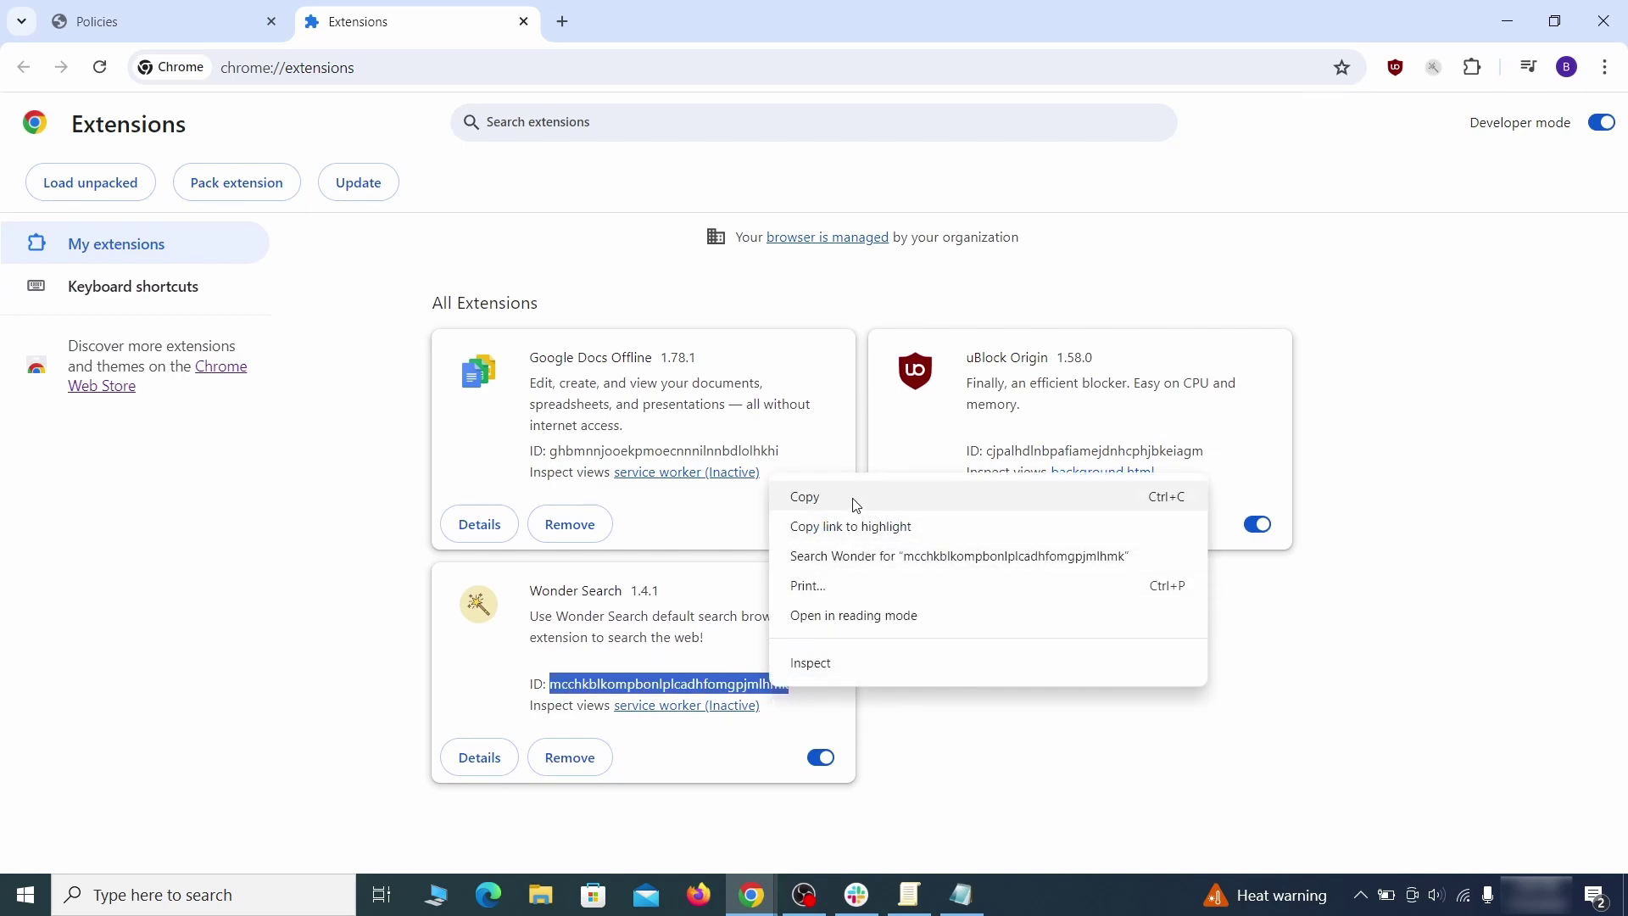
click(806, 504)
click(1512, 25)
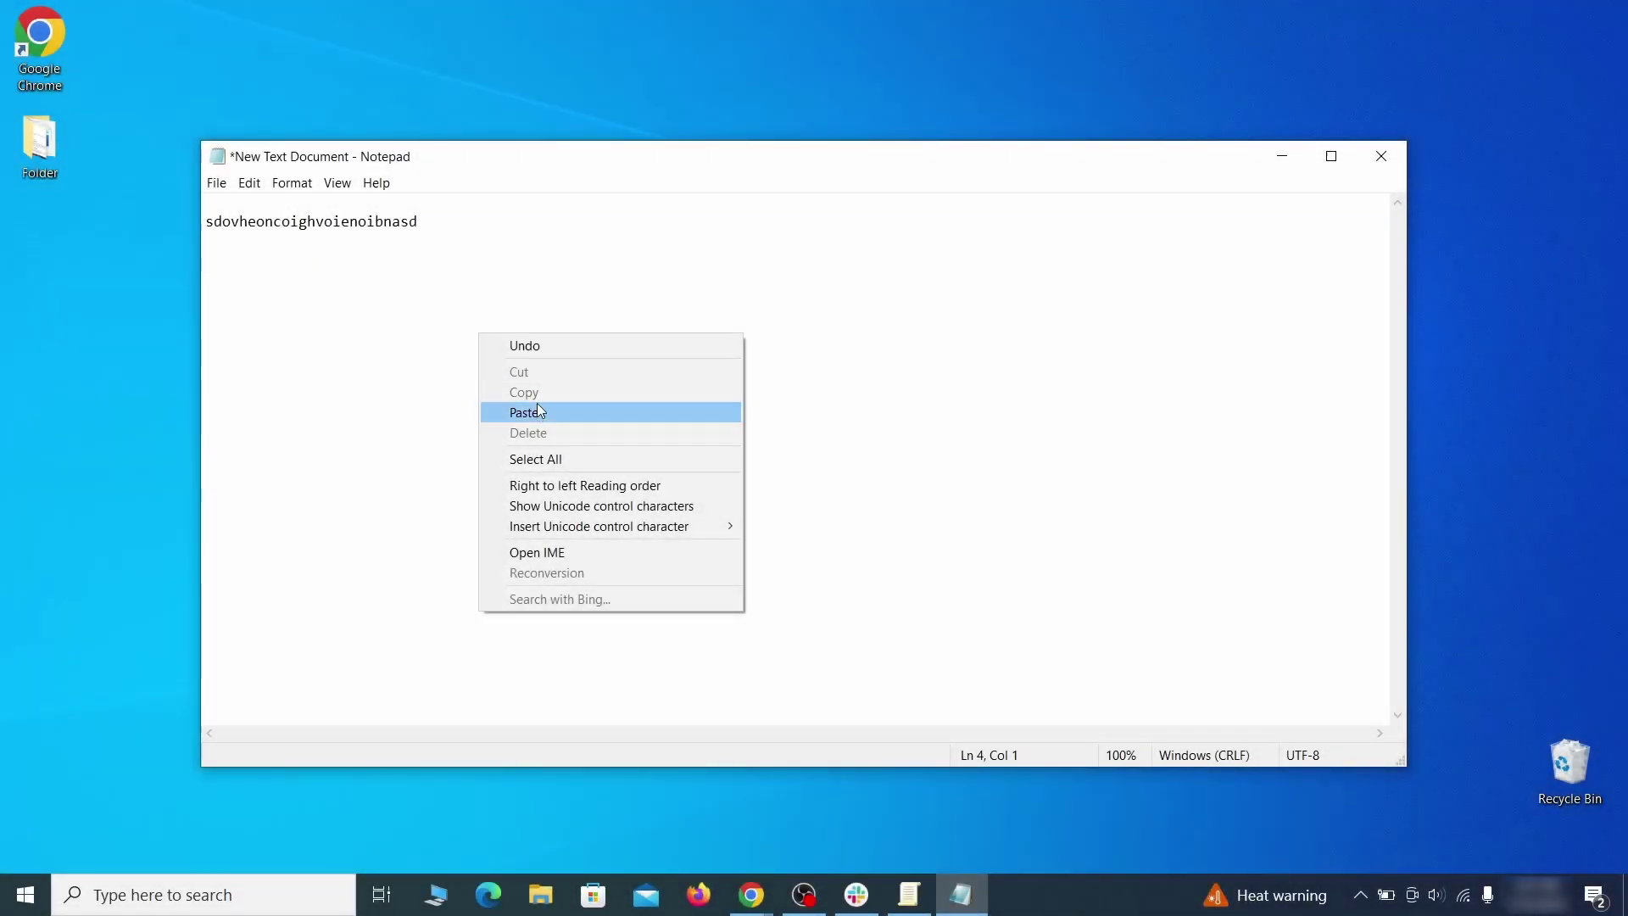
click(558, 412)
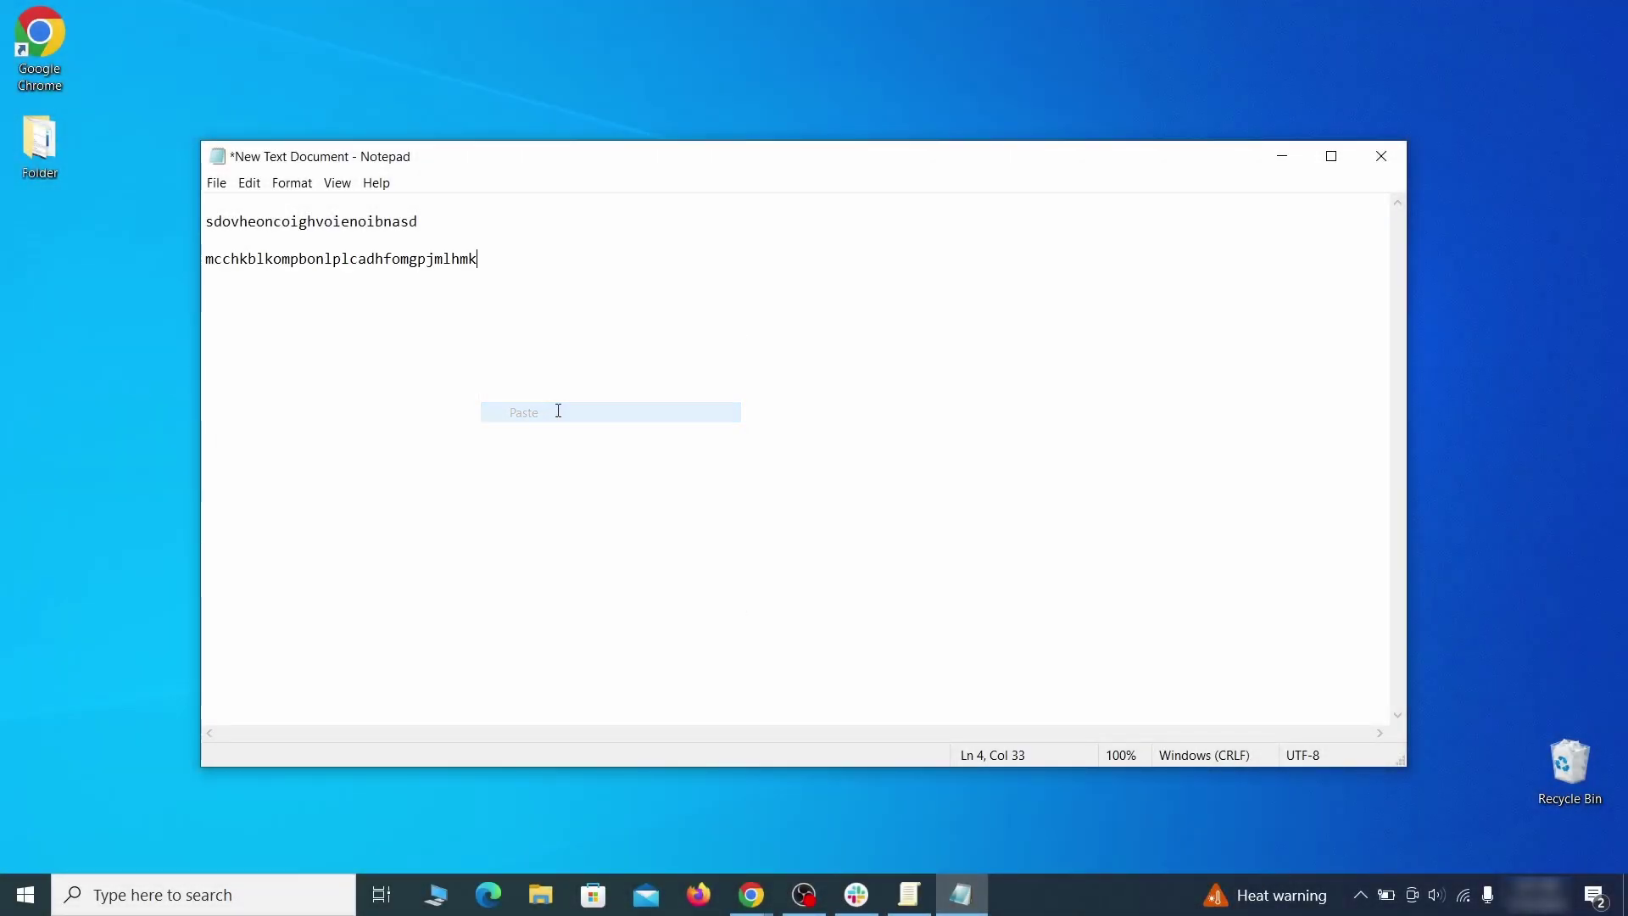
click(1280, 159)
Search Windows for regedit and run the Registry Editor as administrator.
click(21, 901)
text(regedit)
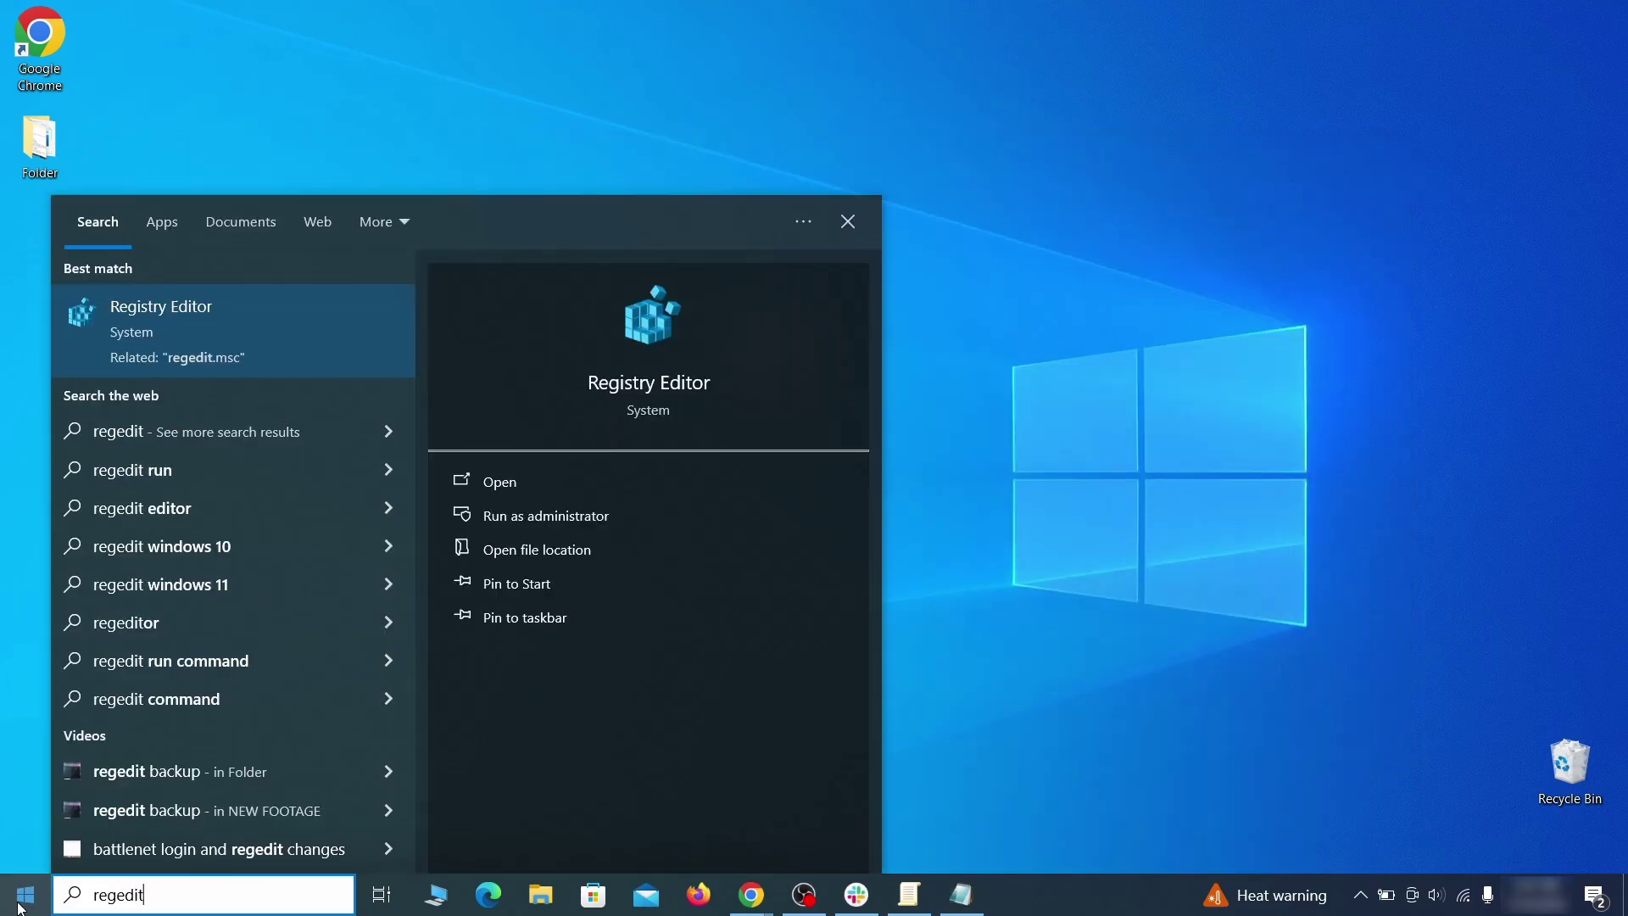
right_click(325, 322)
click(373, 350)
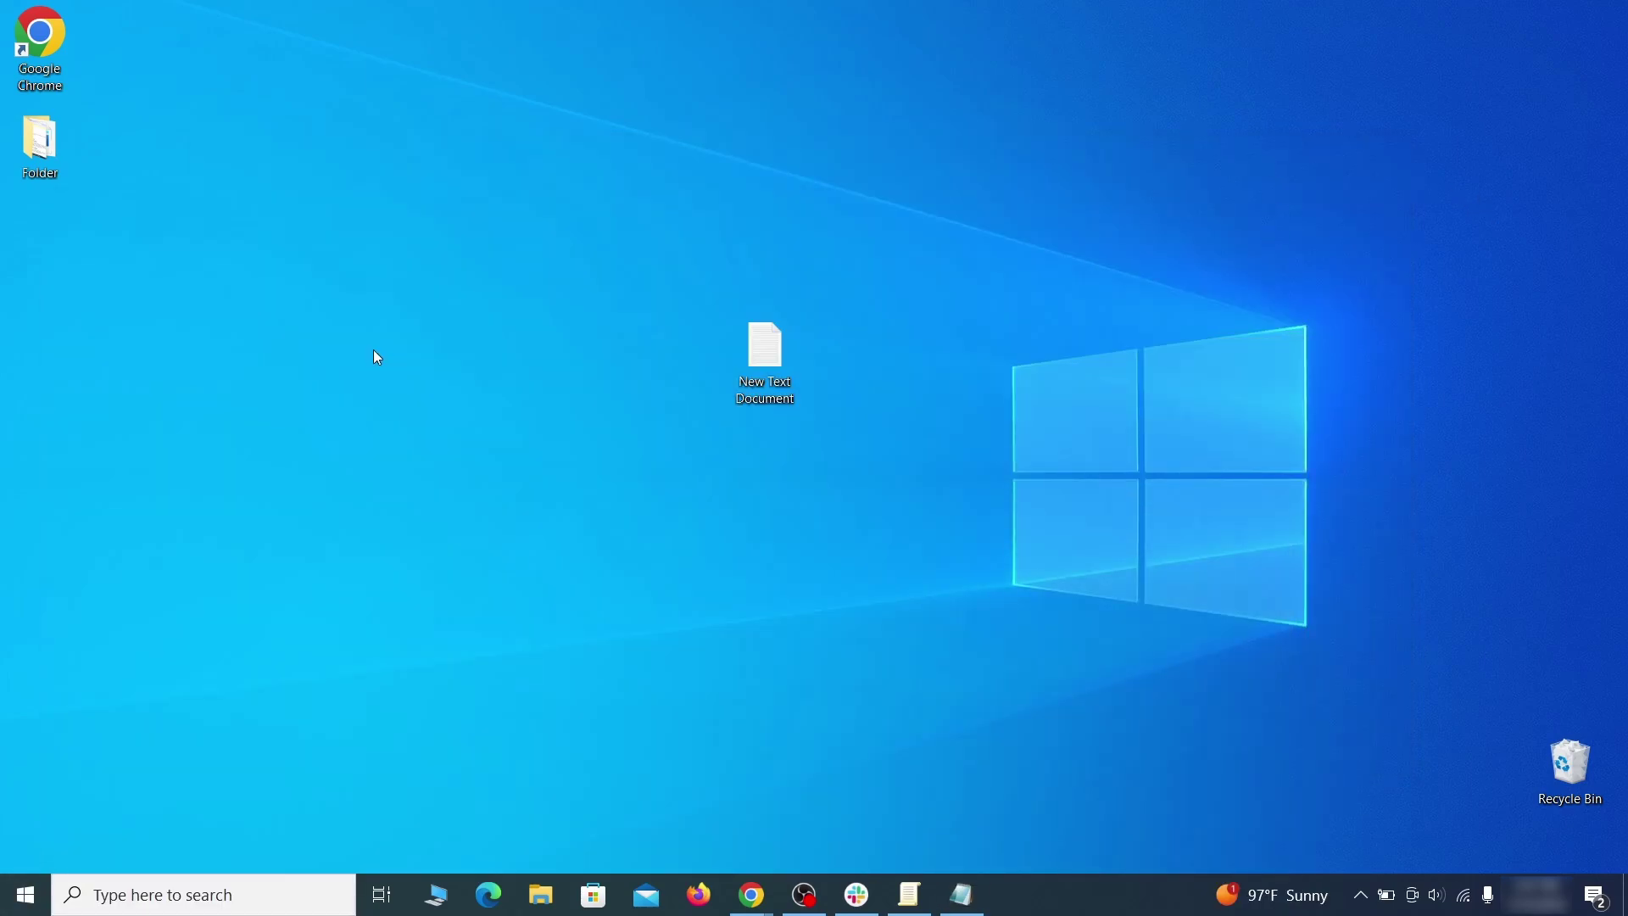
Copy the policy value sdovheoncoighvoienoibnasd from Notepad and search the registry for it.
key(ctrl+f)
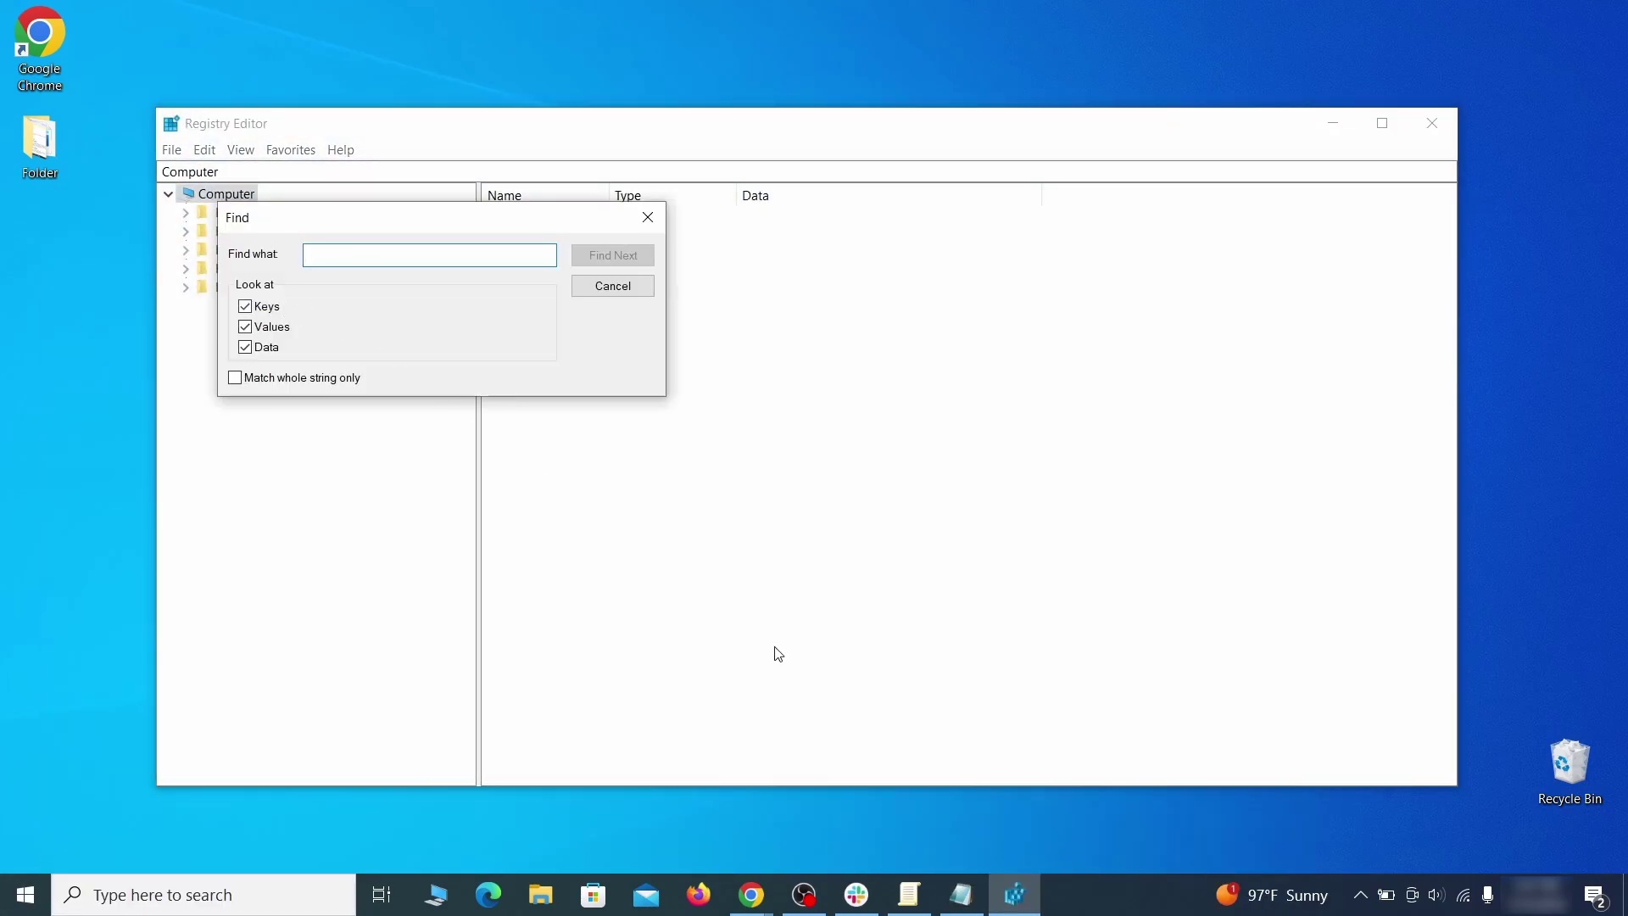
click(969, 908)
right_click(364, 226)
click(411, 289)
click(166, 312)
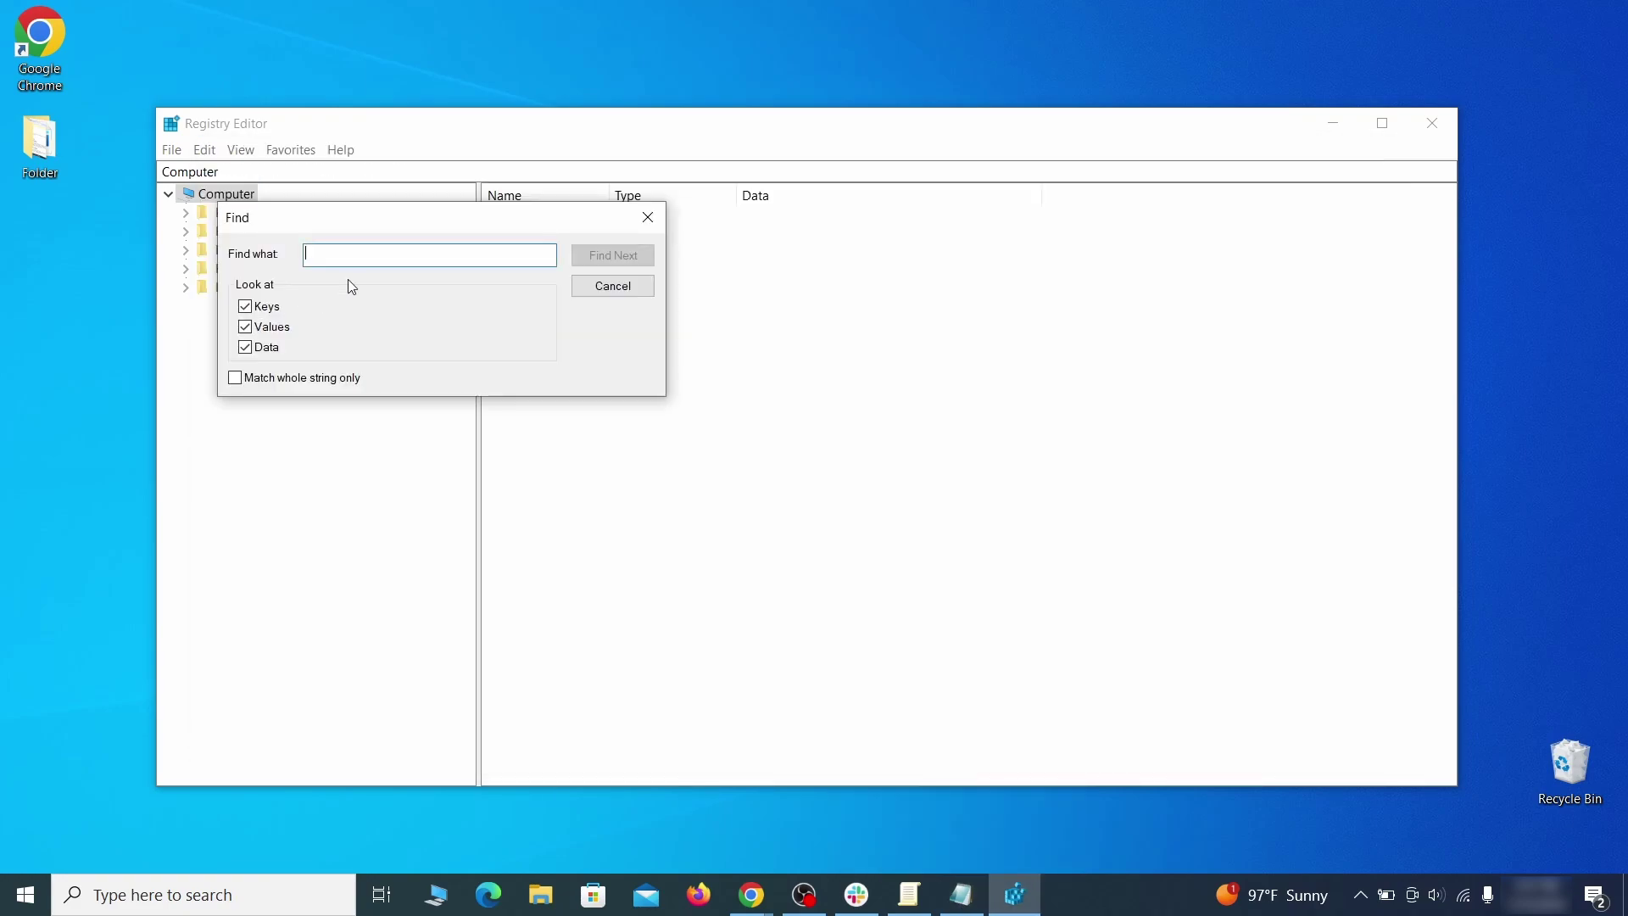
right_click(361, 259)
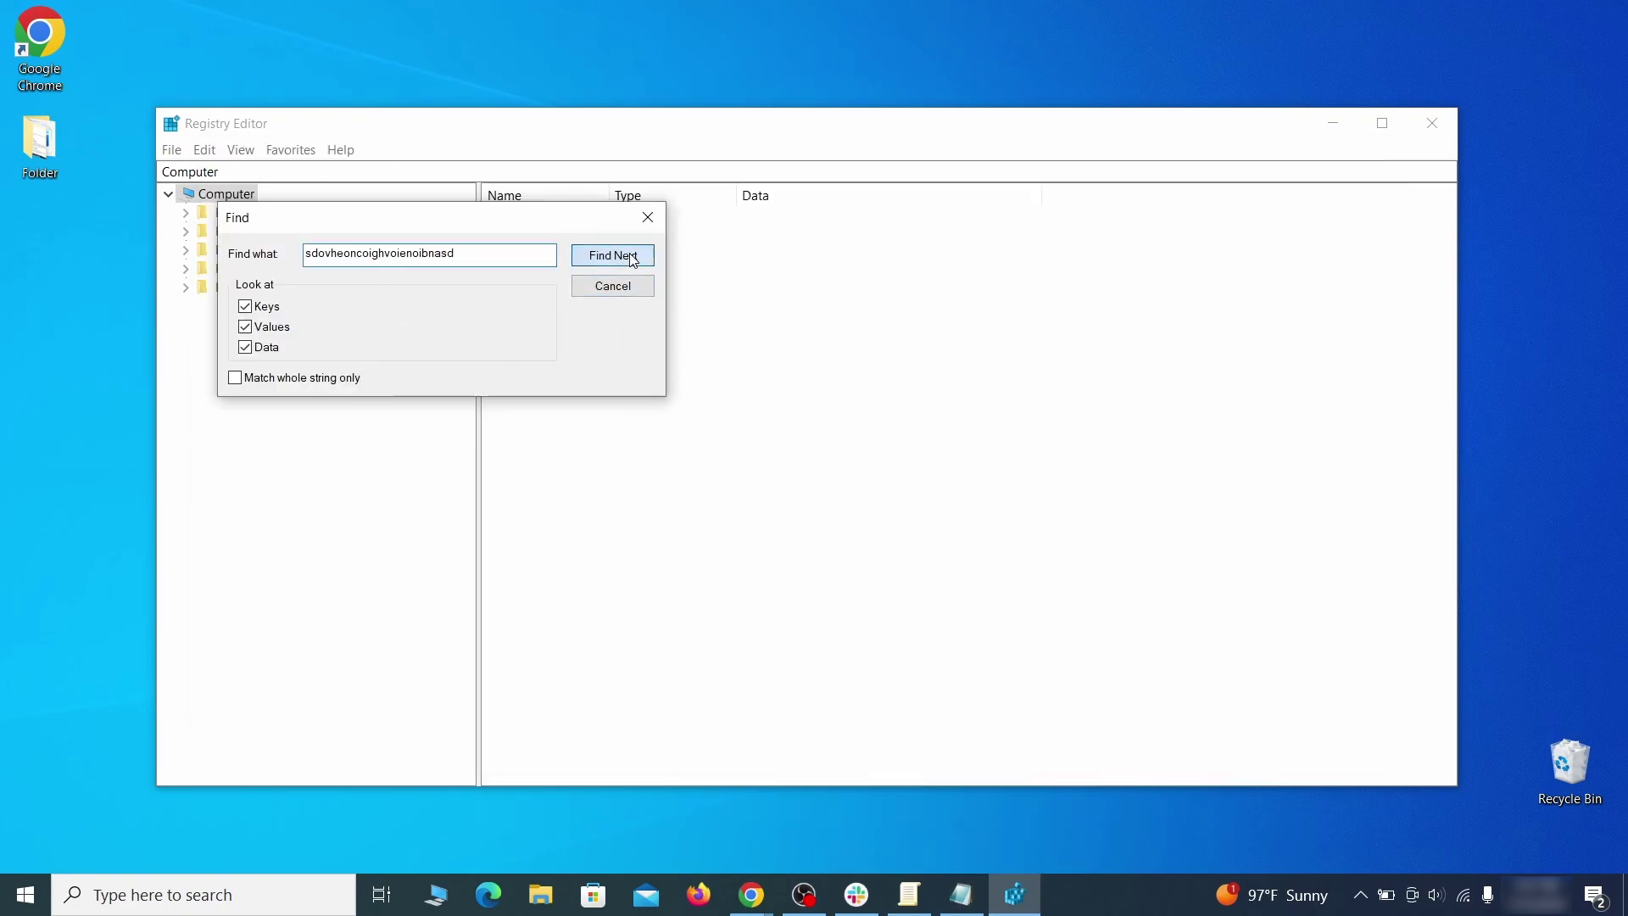
click(633, 261)
Delete the Recommended key under Policies\Google\Chrome in Group Policy Objects and open the editing commands.
right_click(399, 510)
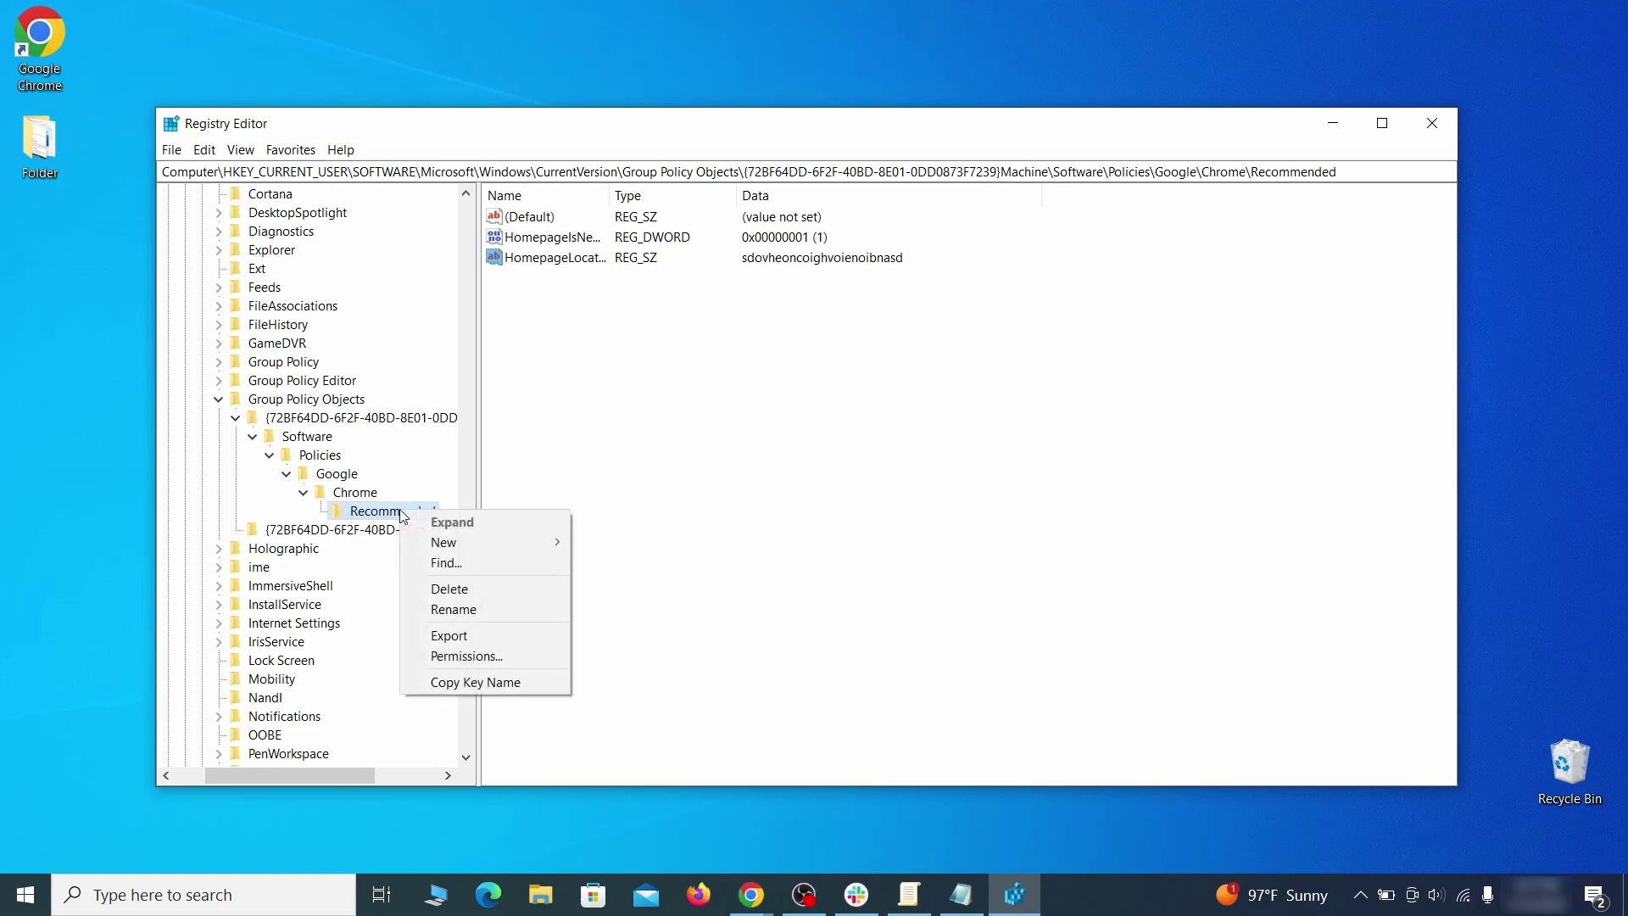
click(488, 591)
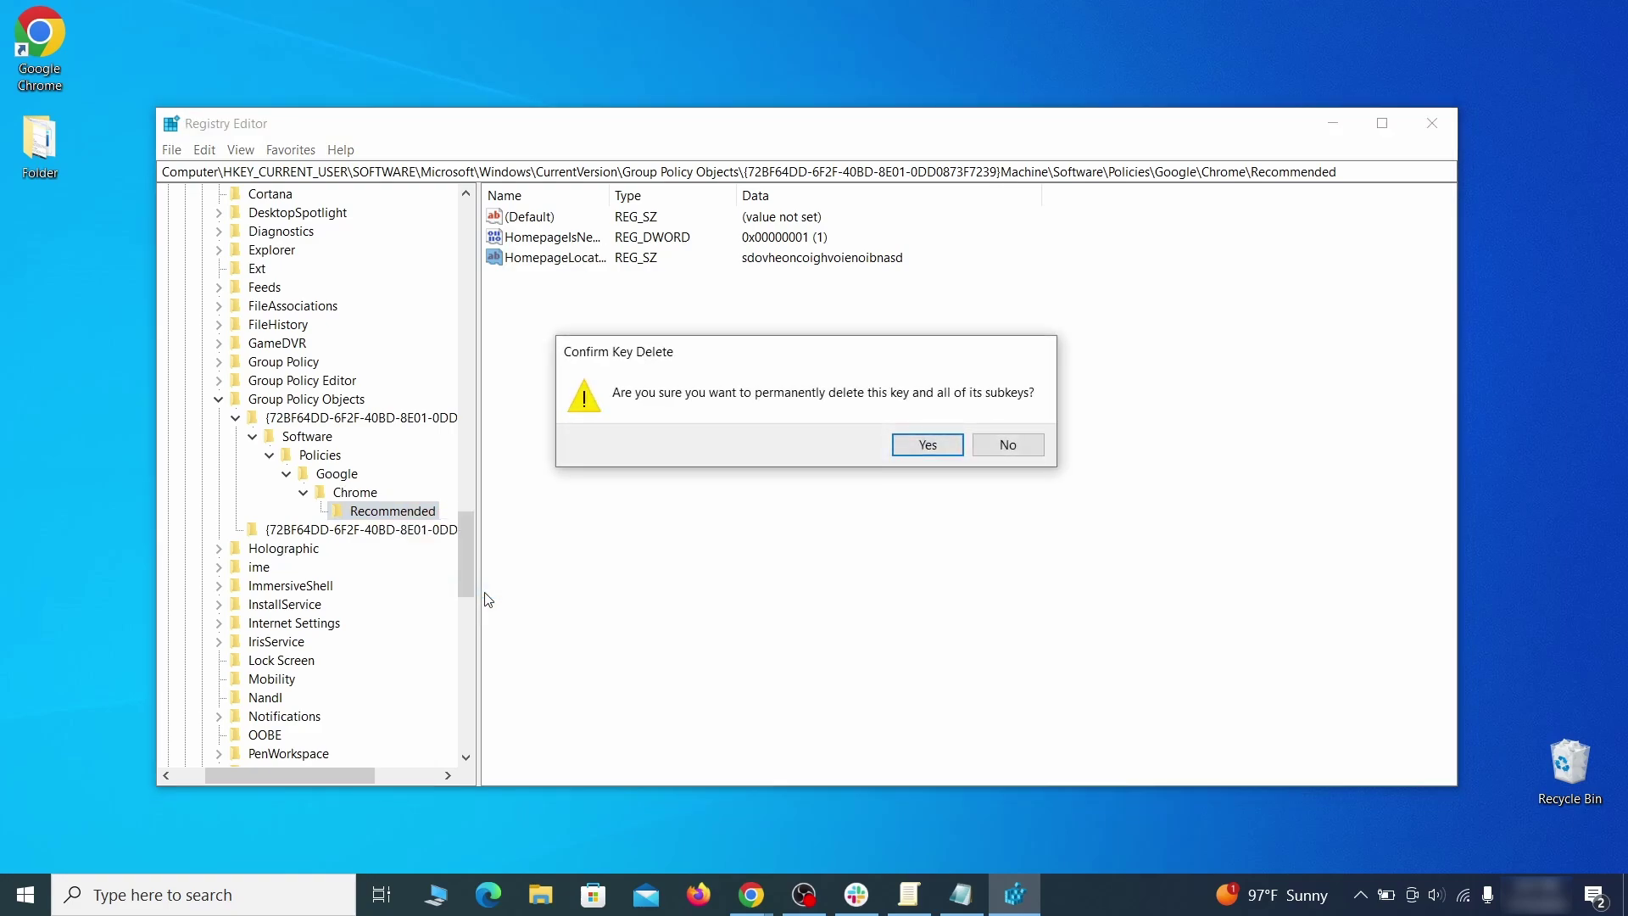
click(928, 445)
click(205, 150)
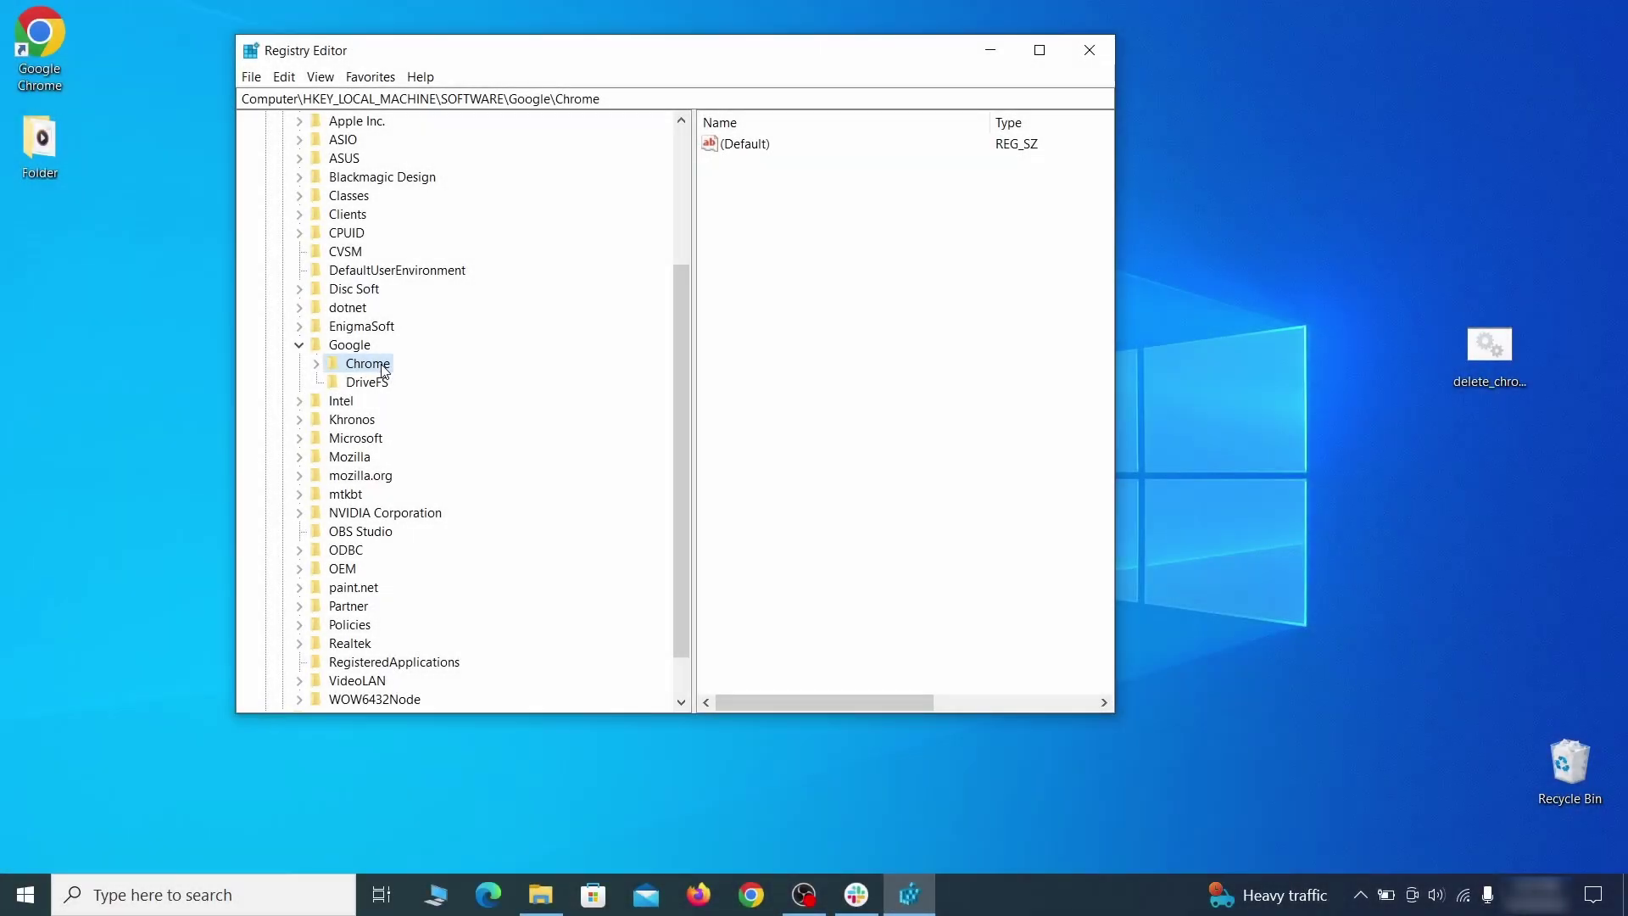
Try to delete the Chrome key under HKEY_LOCAL_MACHINE\SOFTWARE\Google.
right_click(379, 365)
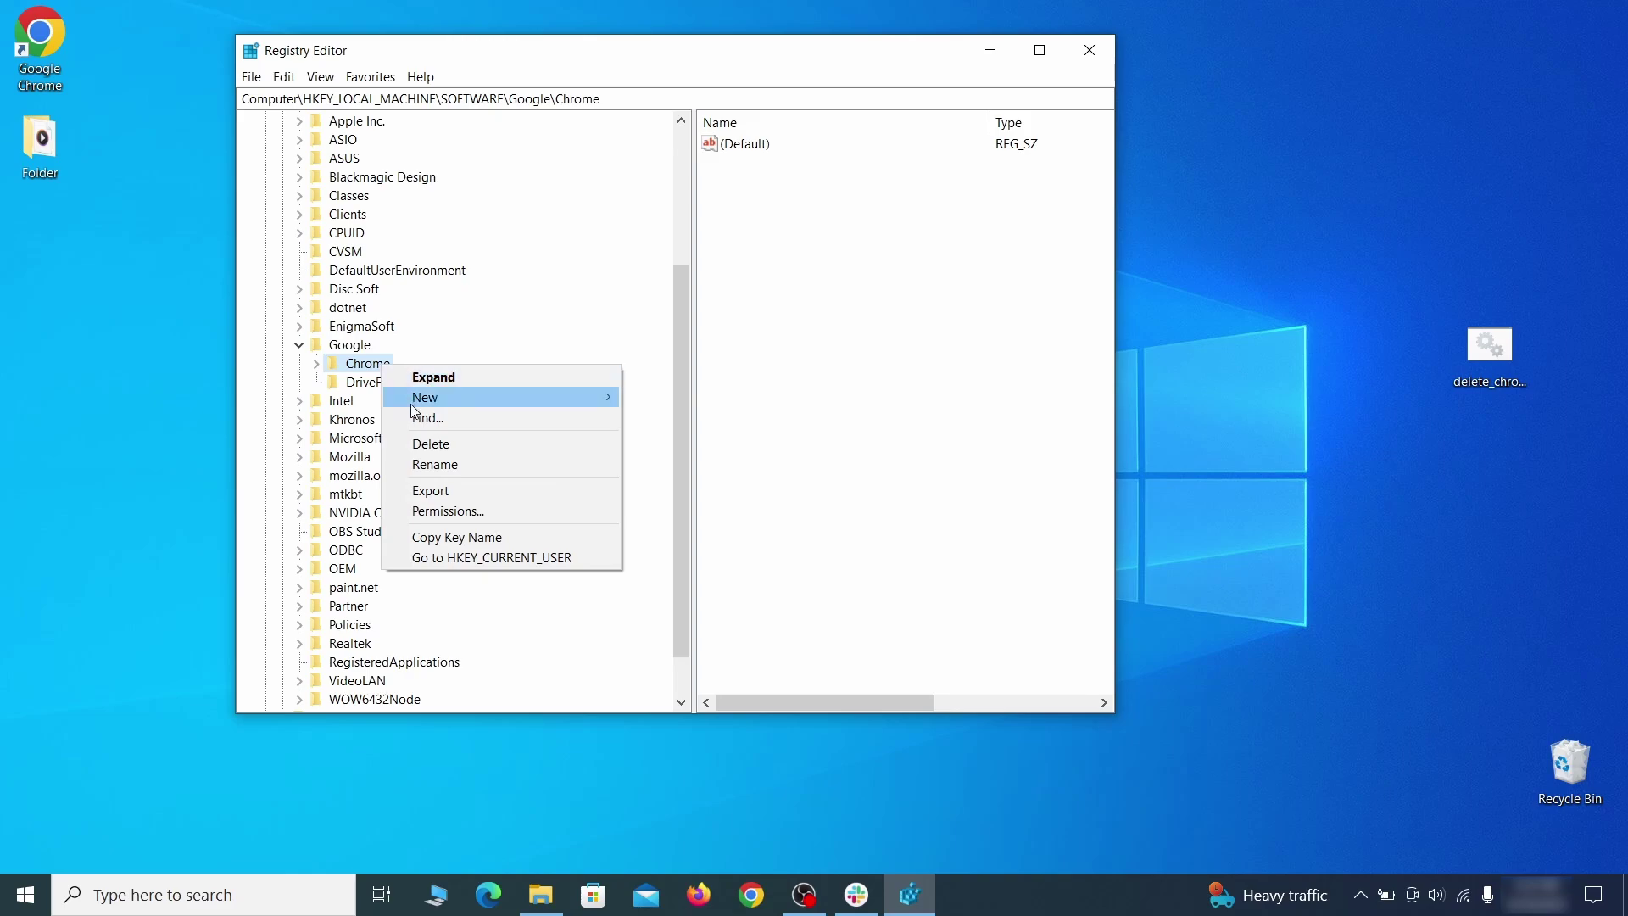
click(449, 446)
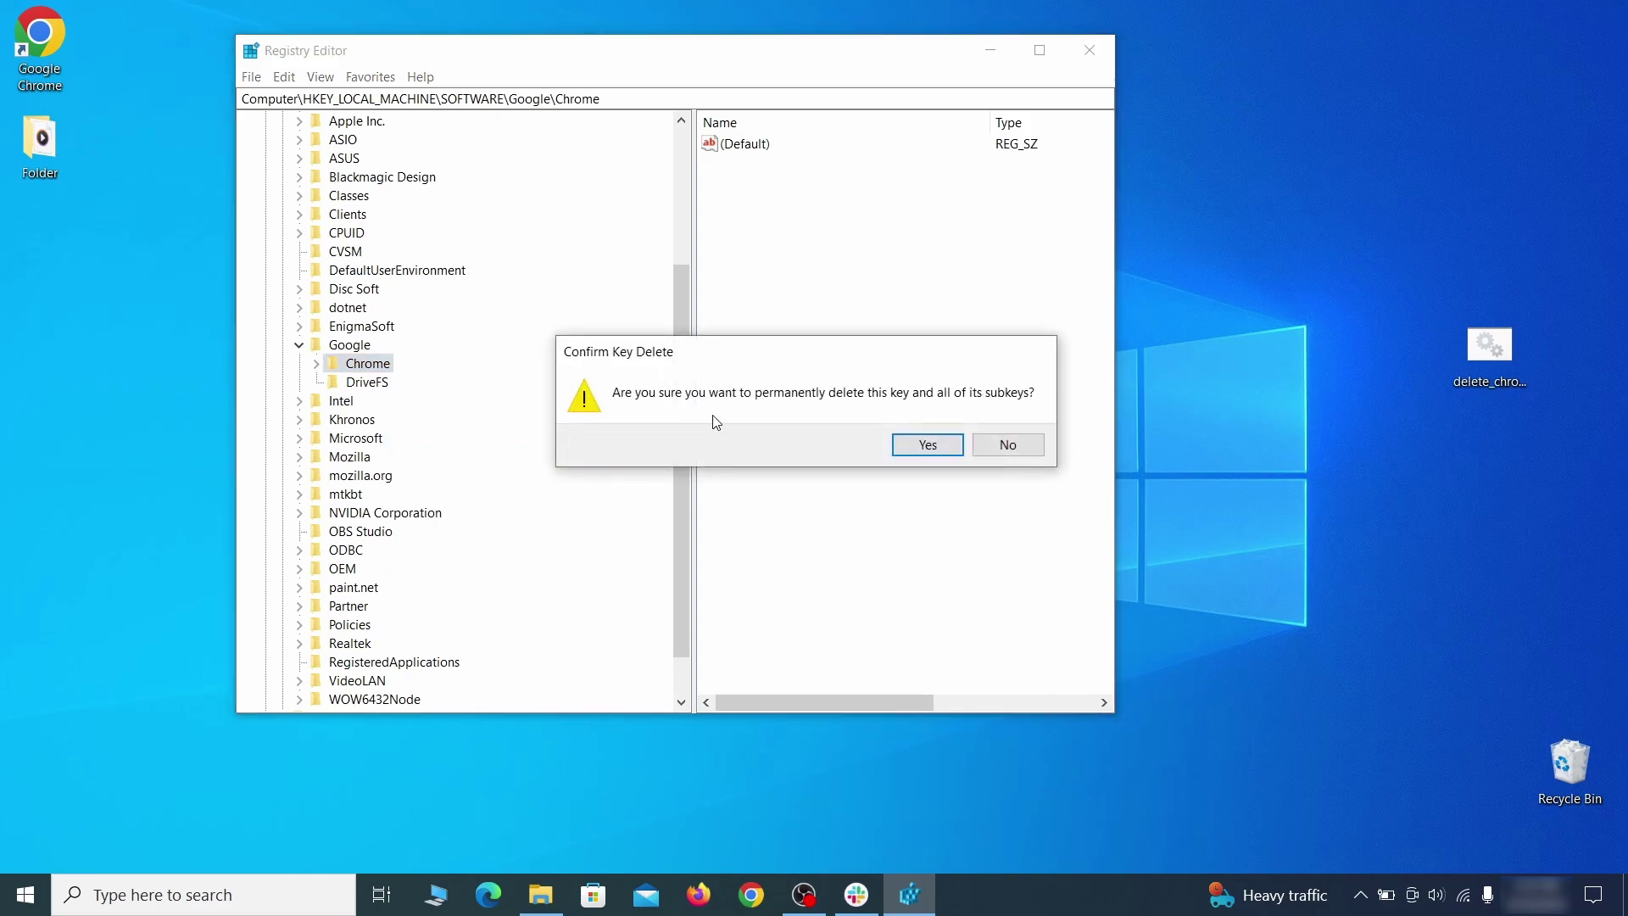
click(928, 444)
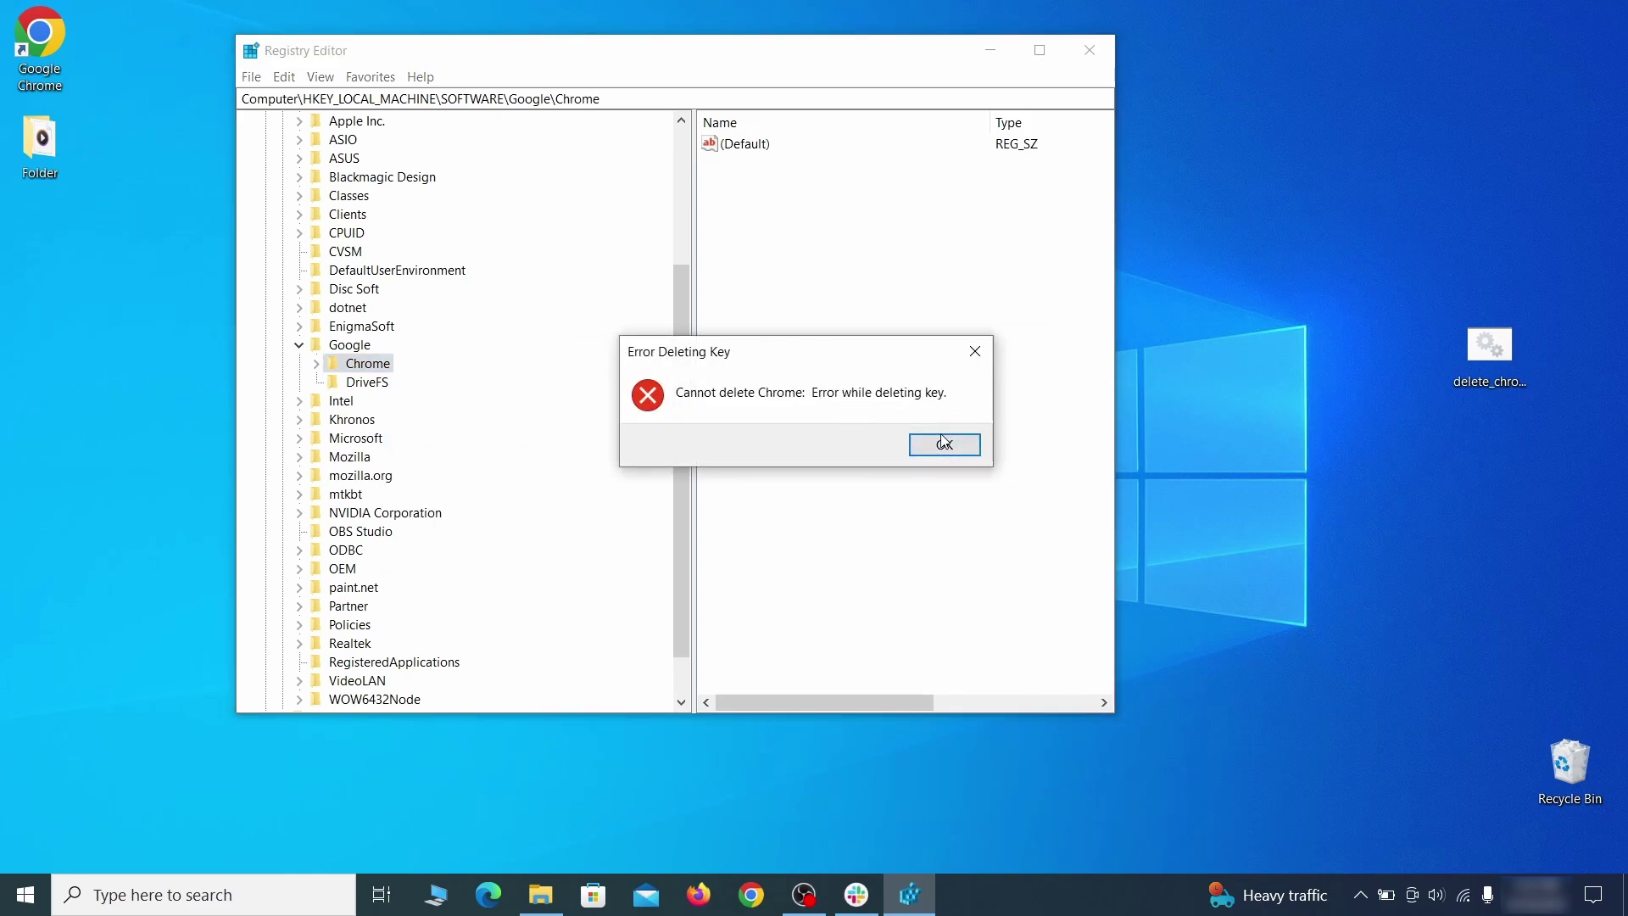
click(943, 442)
Make Everyone the owner of the SOFTWARE\Google\Chrome key and its subcontainers, and replace all child object permission entries with inheritable ones.
right_click(384, 371)
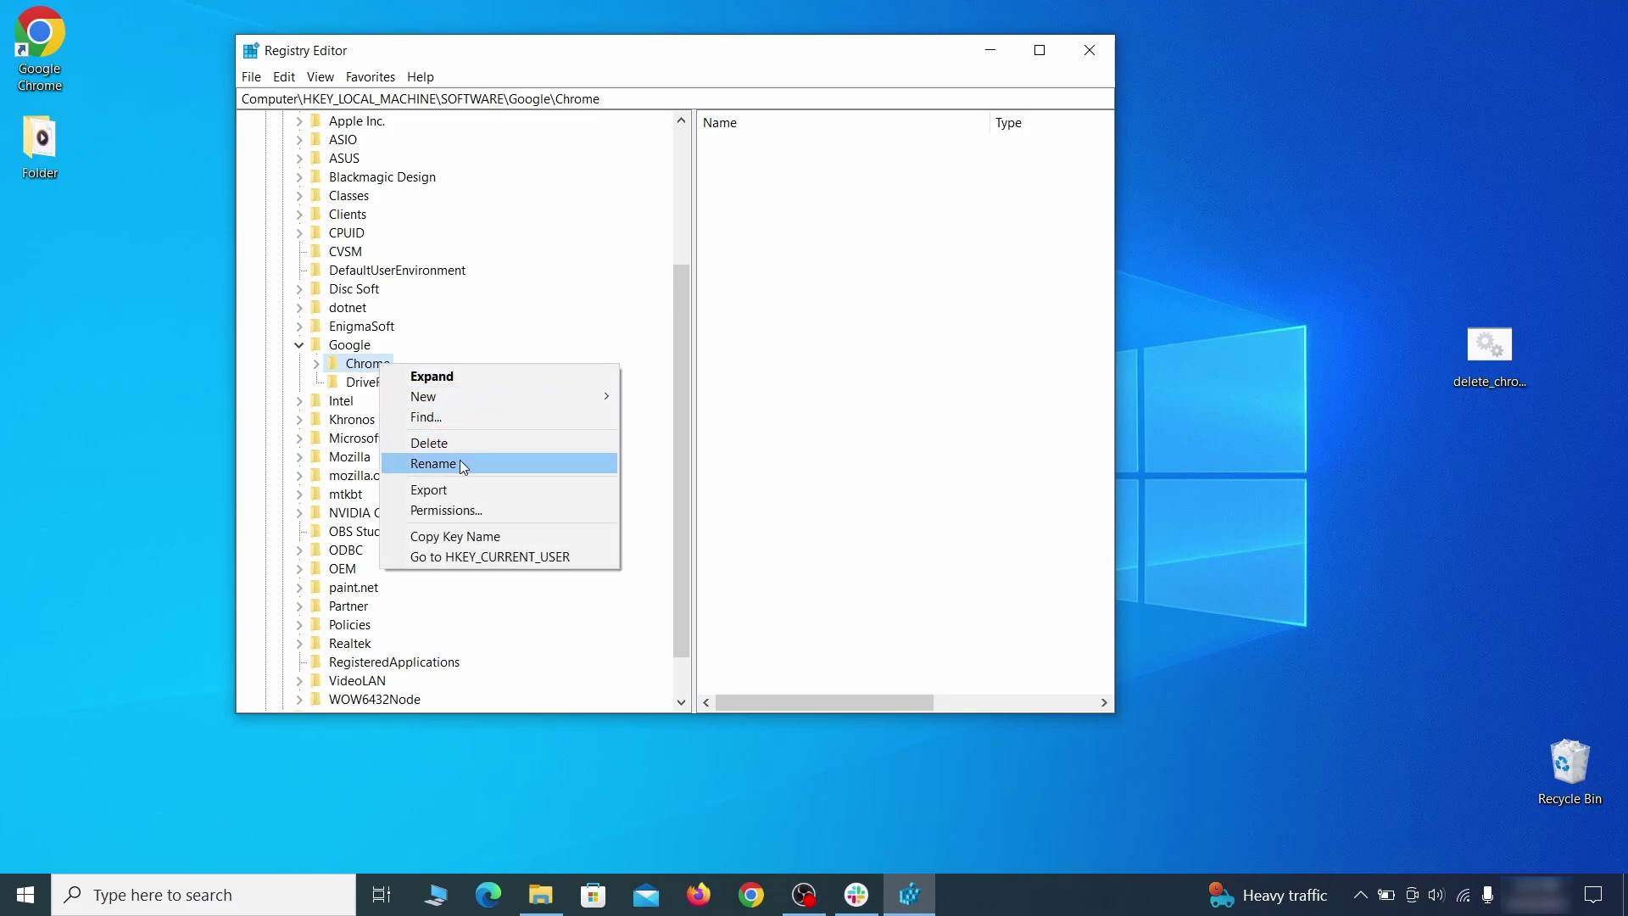
click(482, 509)
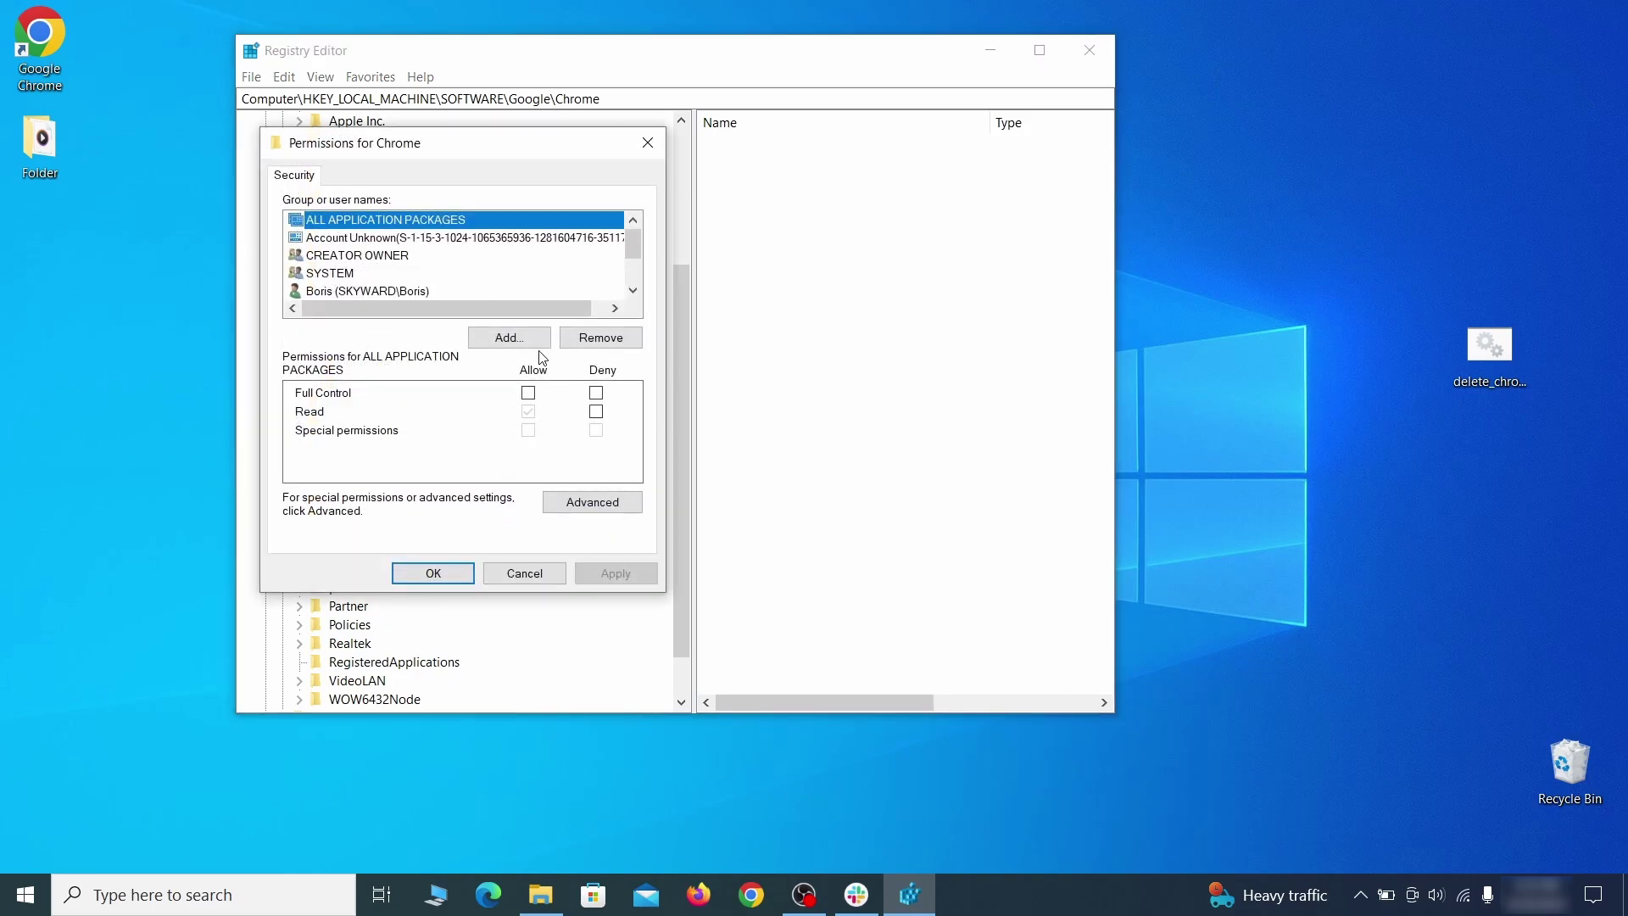
click(592, 503)
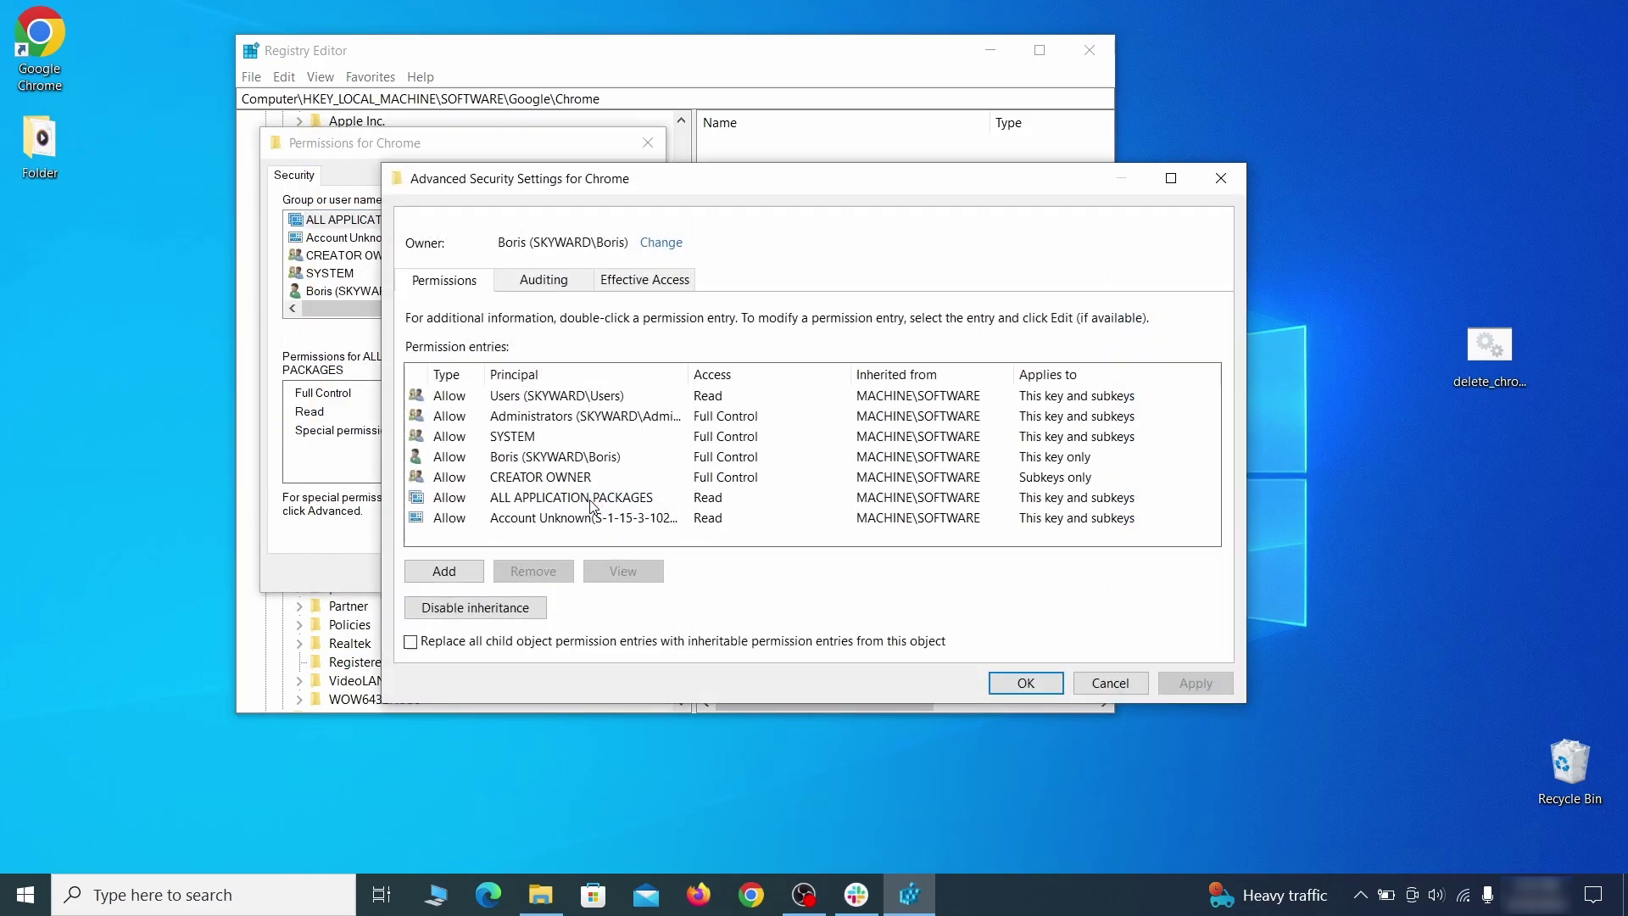
click(661, 243)
text(every)
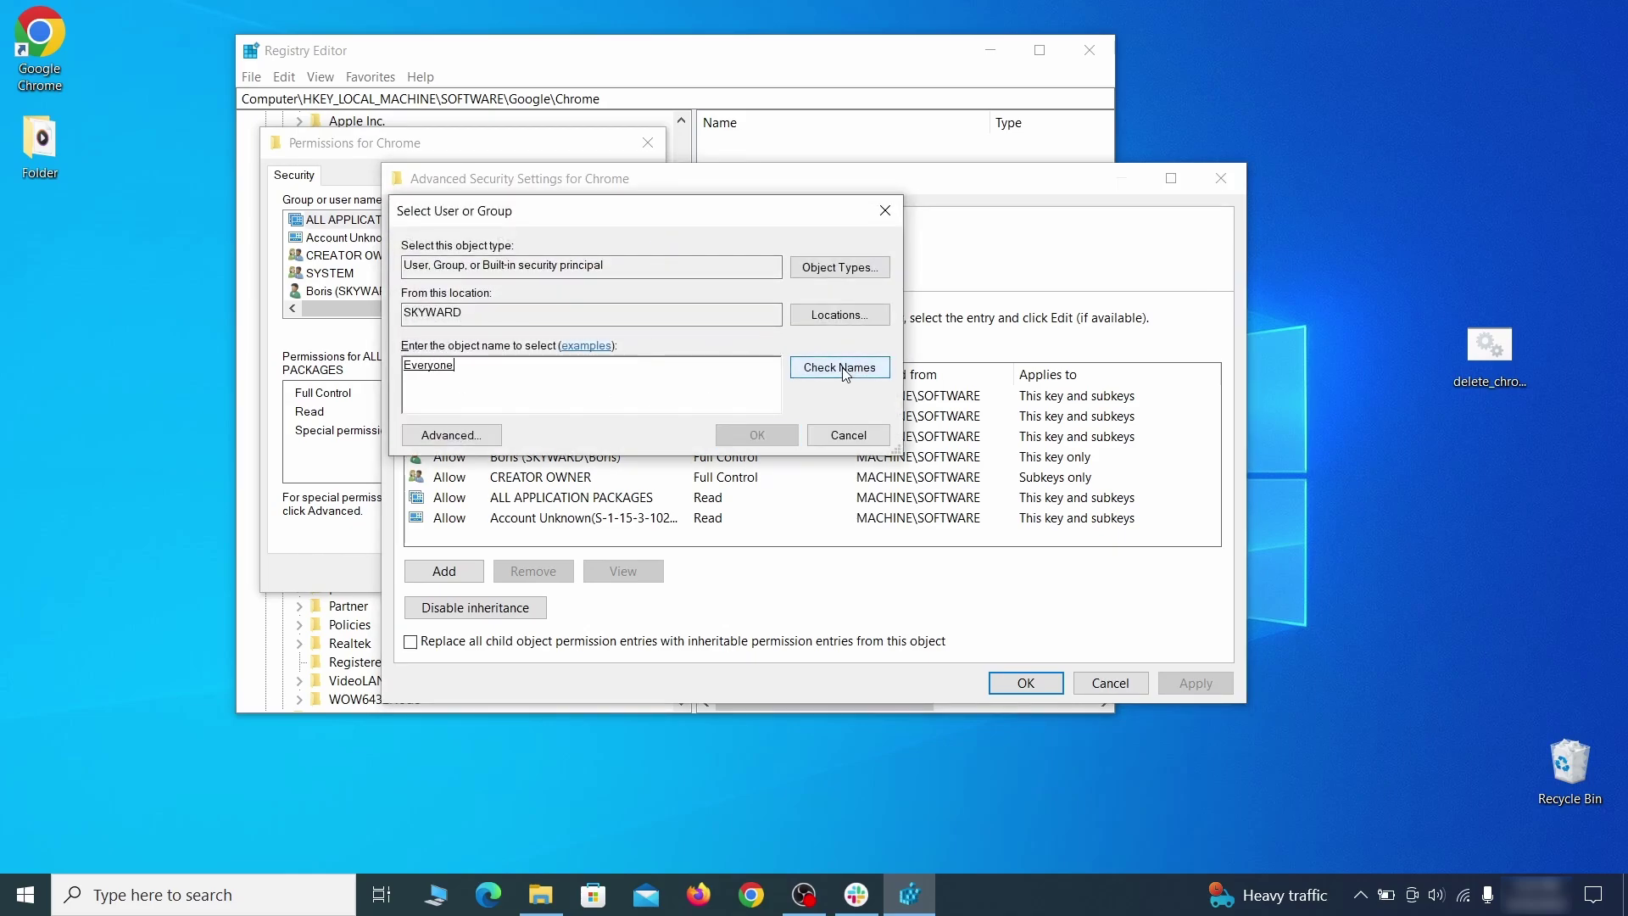
click(768, 436)
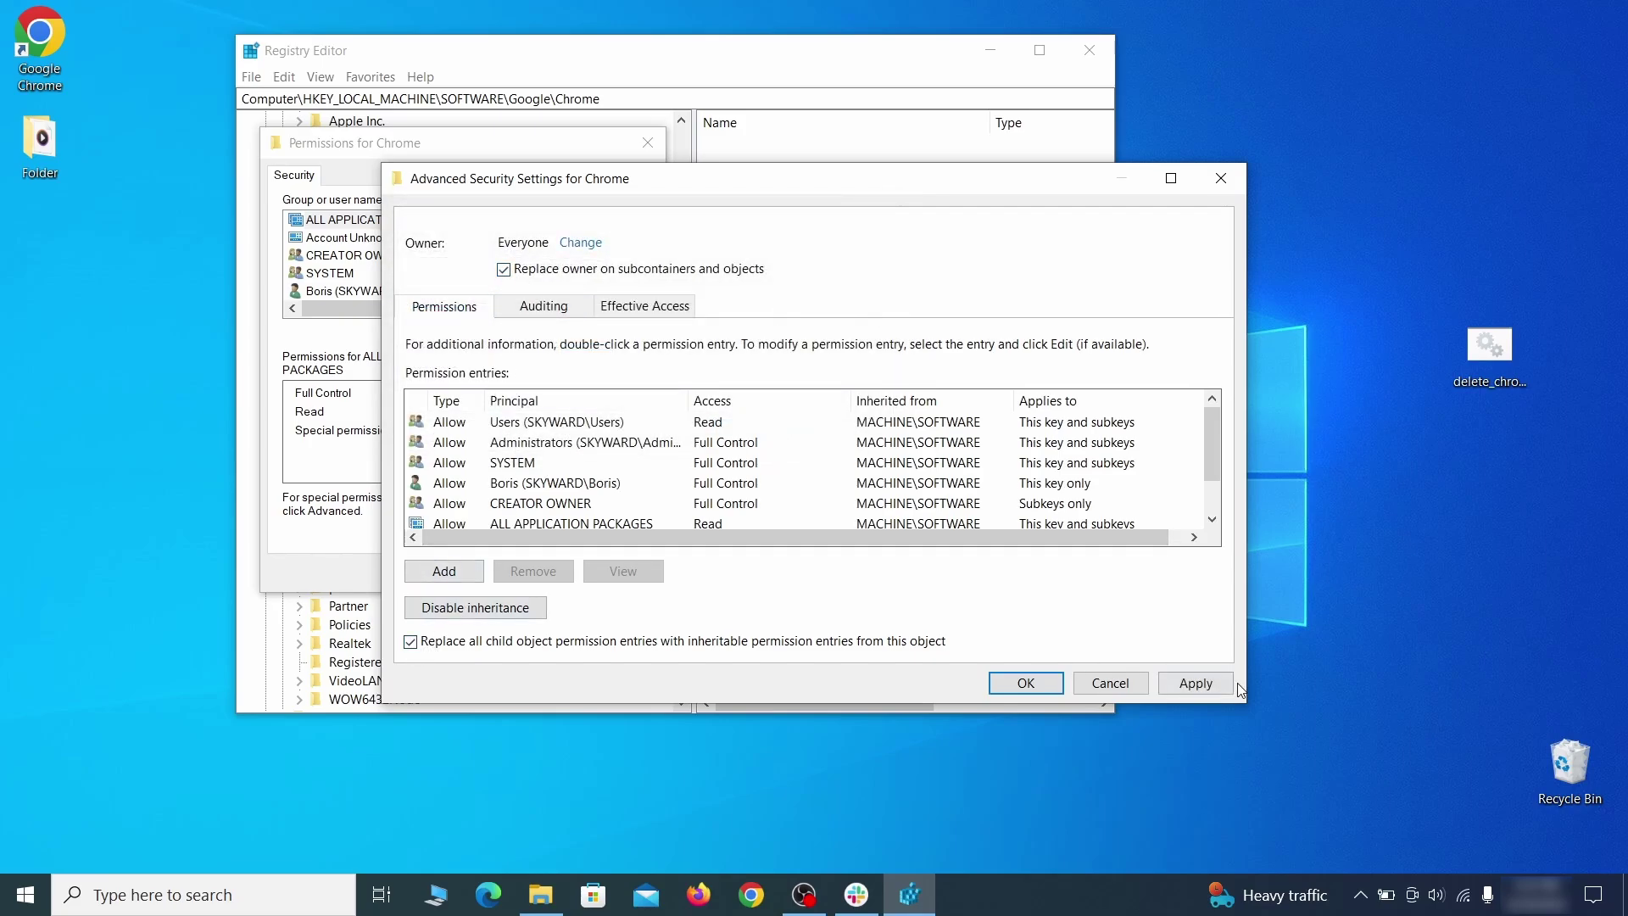
click(1197, 692)
click(889, 543)
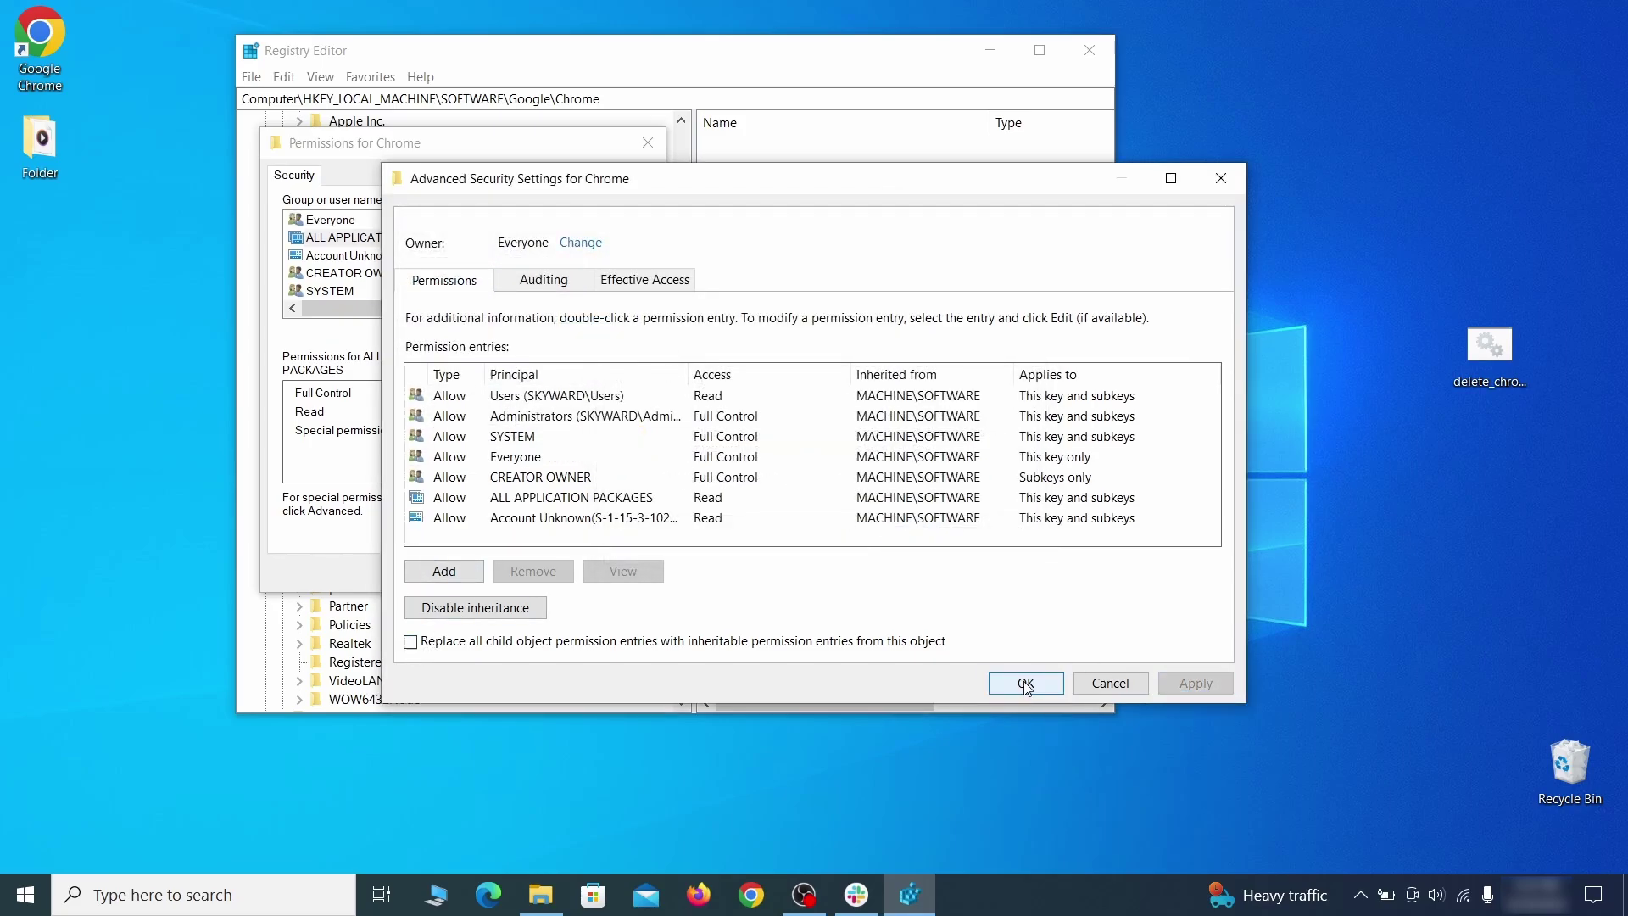
click(1026, 682)
click(429, 571)
Delete the Chrome key under HKEY_LOCAL_MACHINE\SOFTWARE\Google with all of its subkeys.
right_click(373, 364)
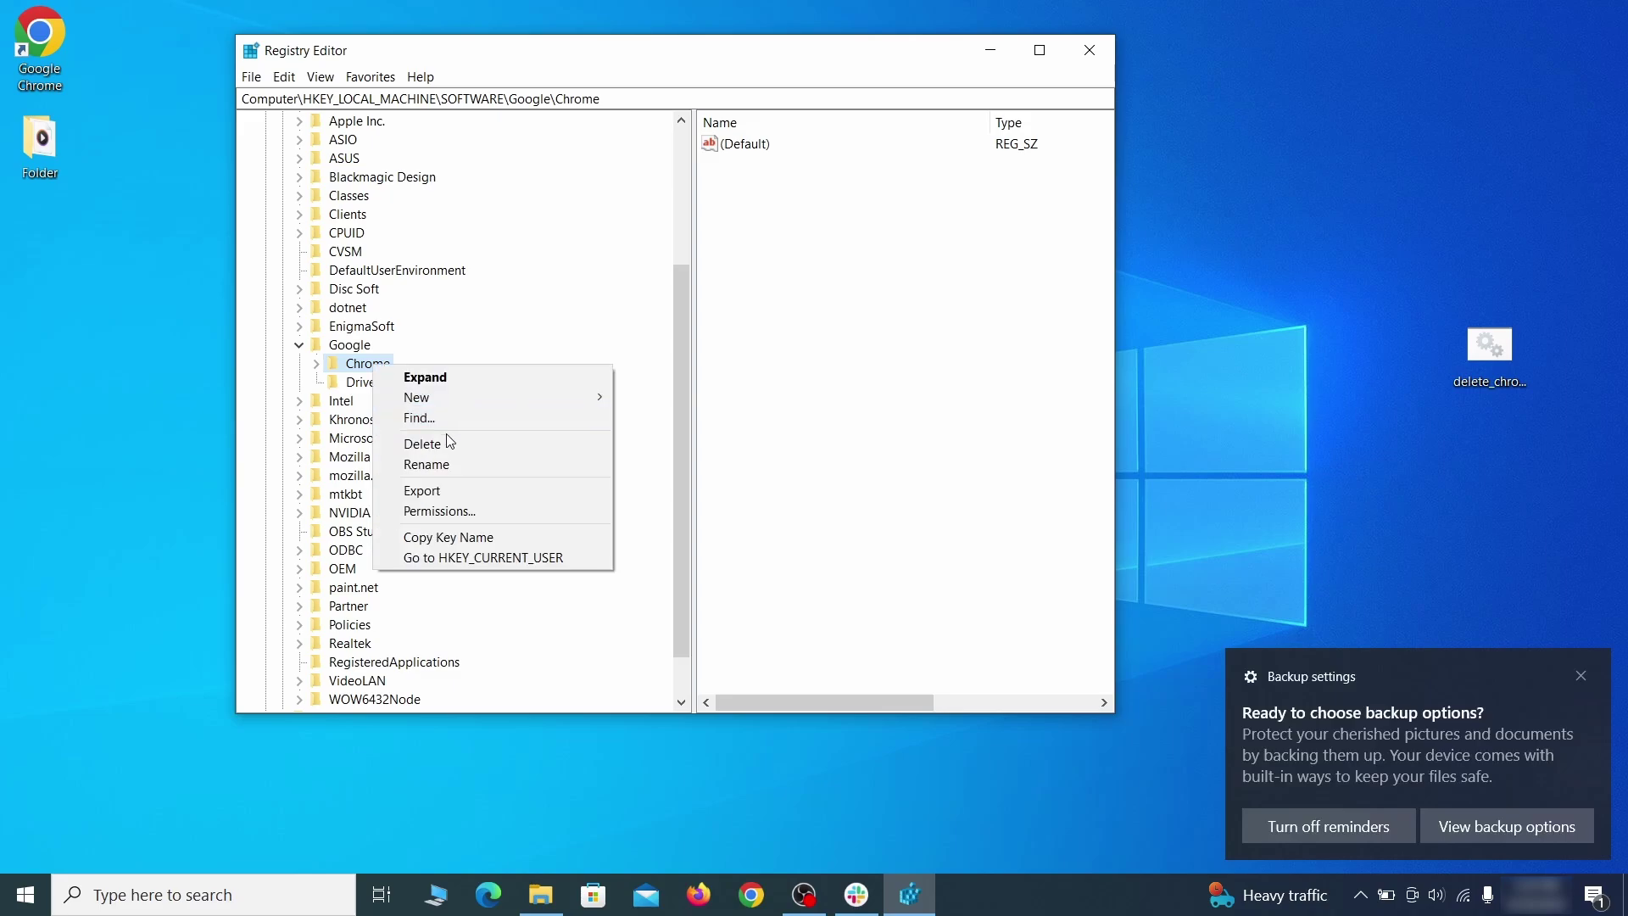
click(464, 448)
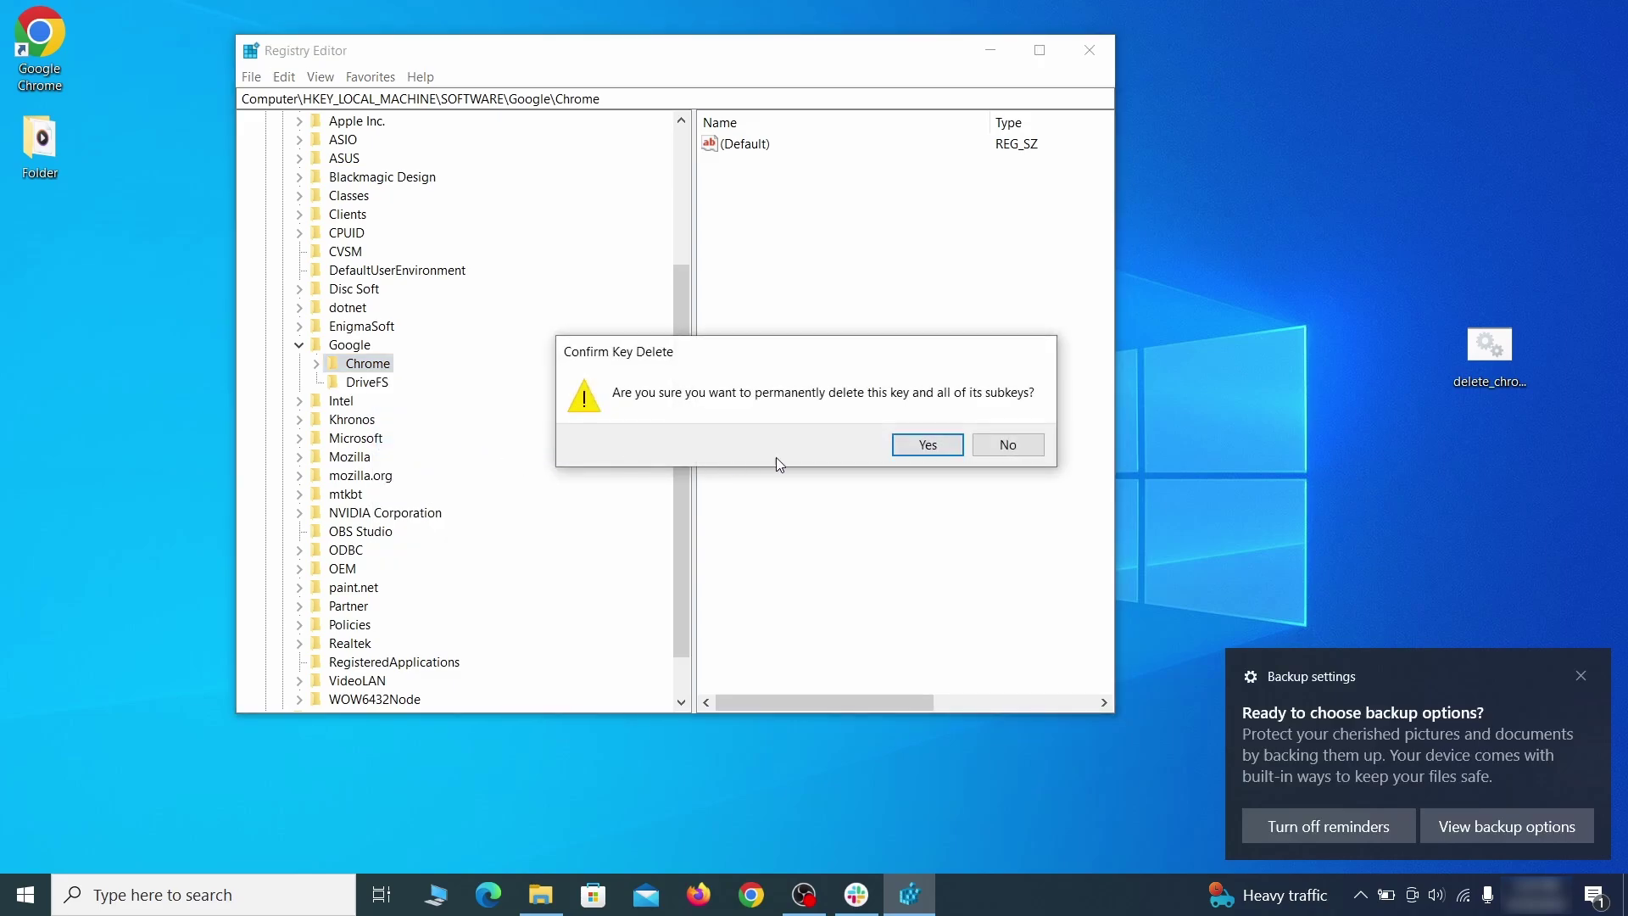
click(927, 446)
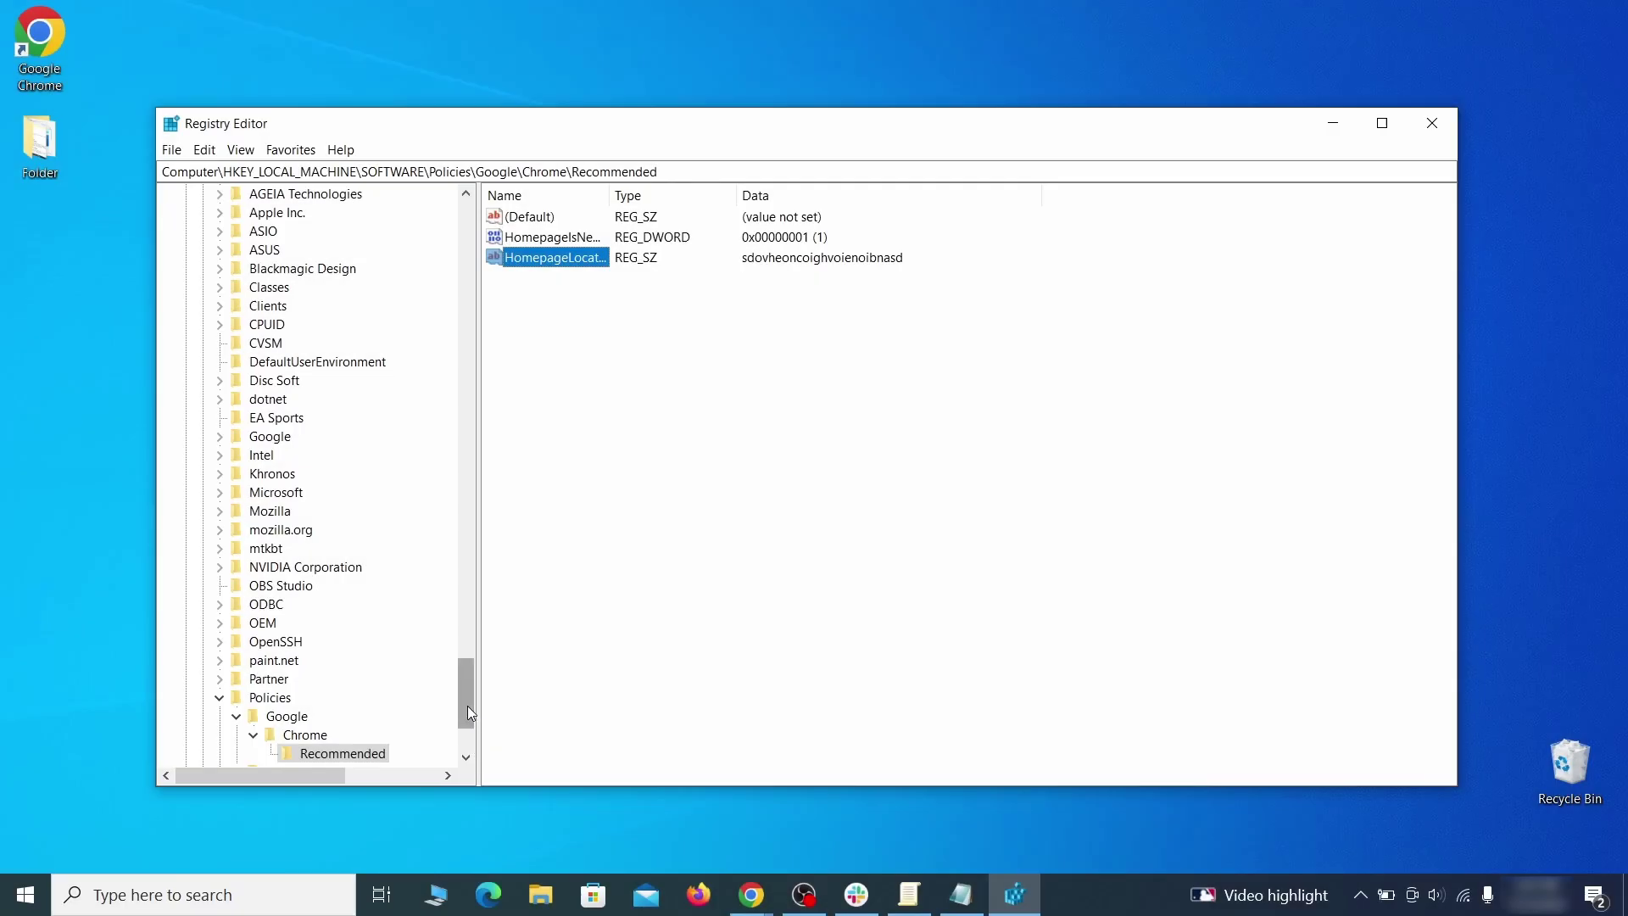
Delete the Recommended key under HKEY_LOCAL_MACHINE\SOFTWARE\Policies\Google\Chrome.
scroll(423, 672, down, 3)
right_click(365, 591)
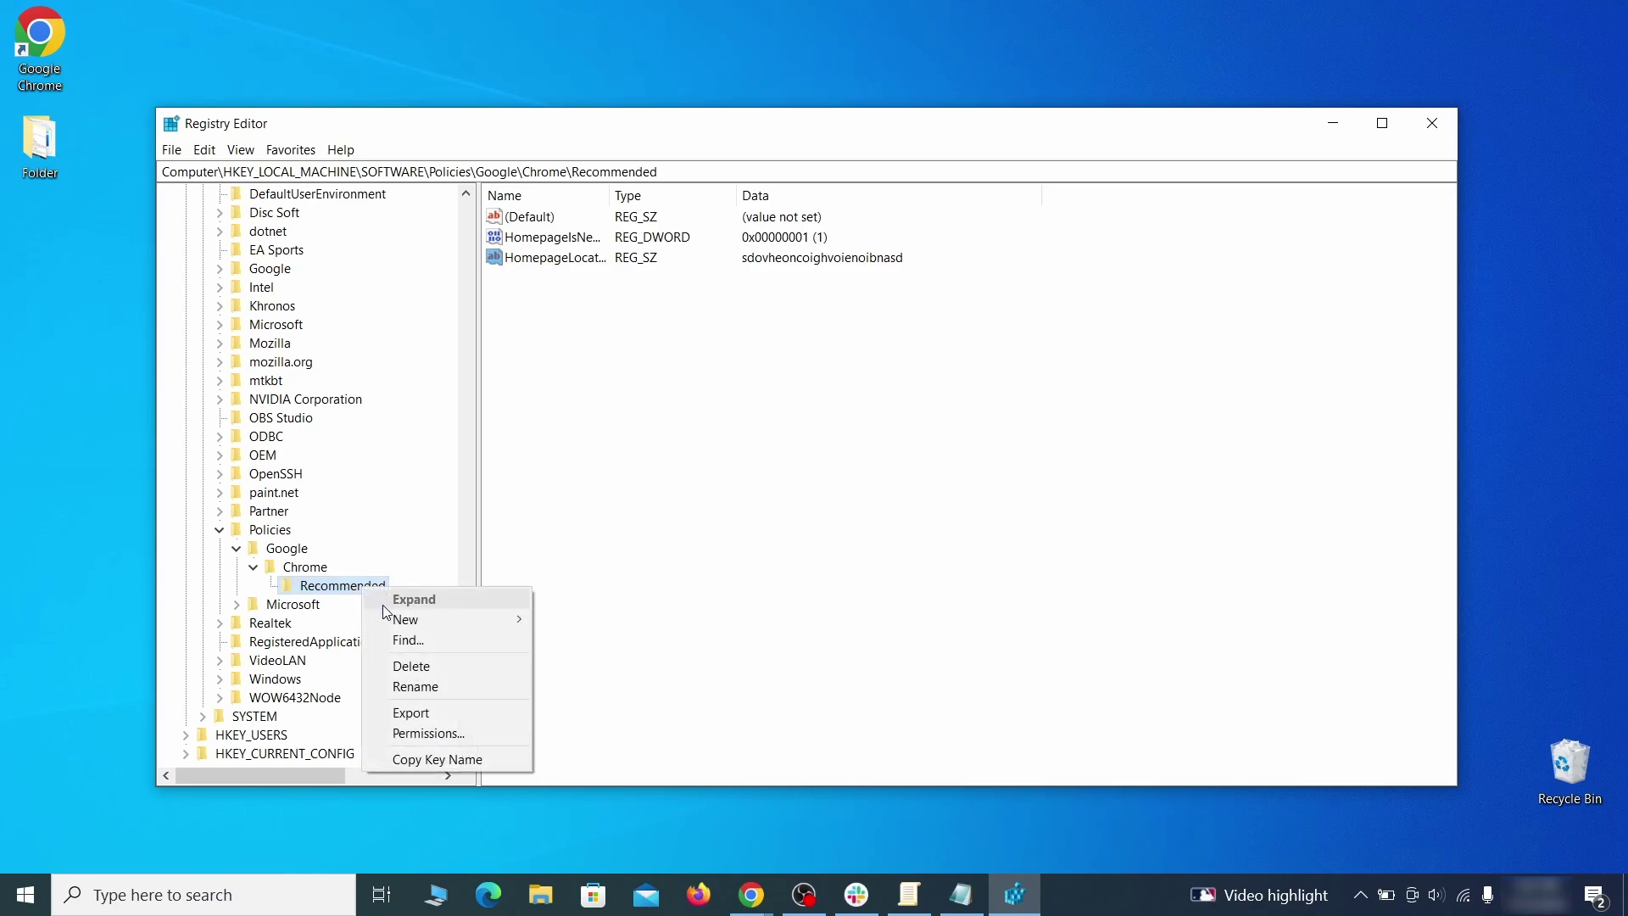
click(430, 668)
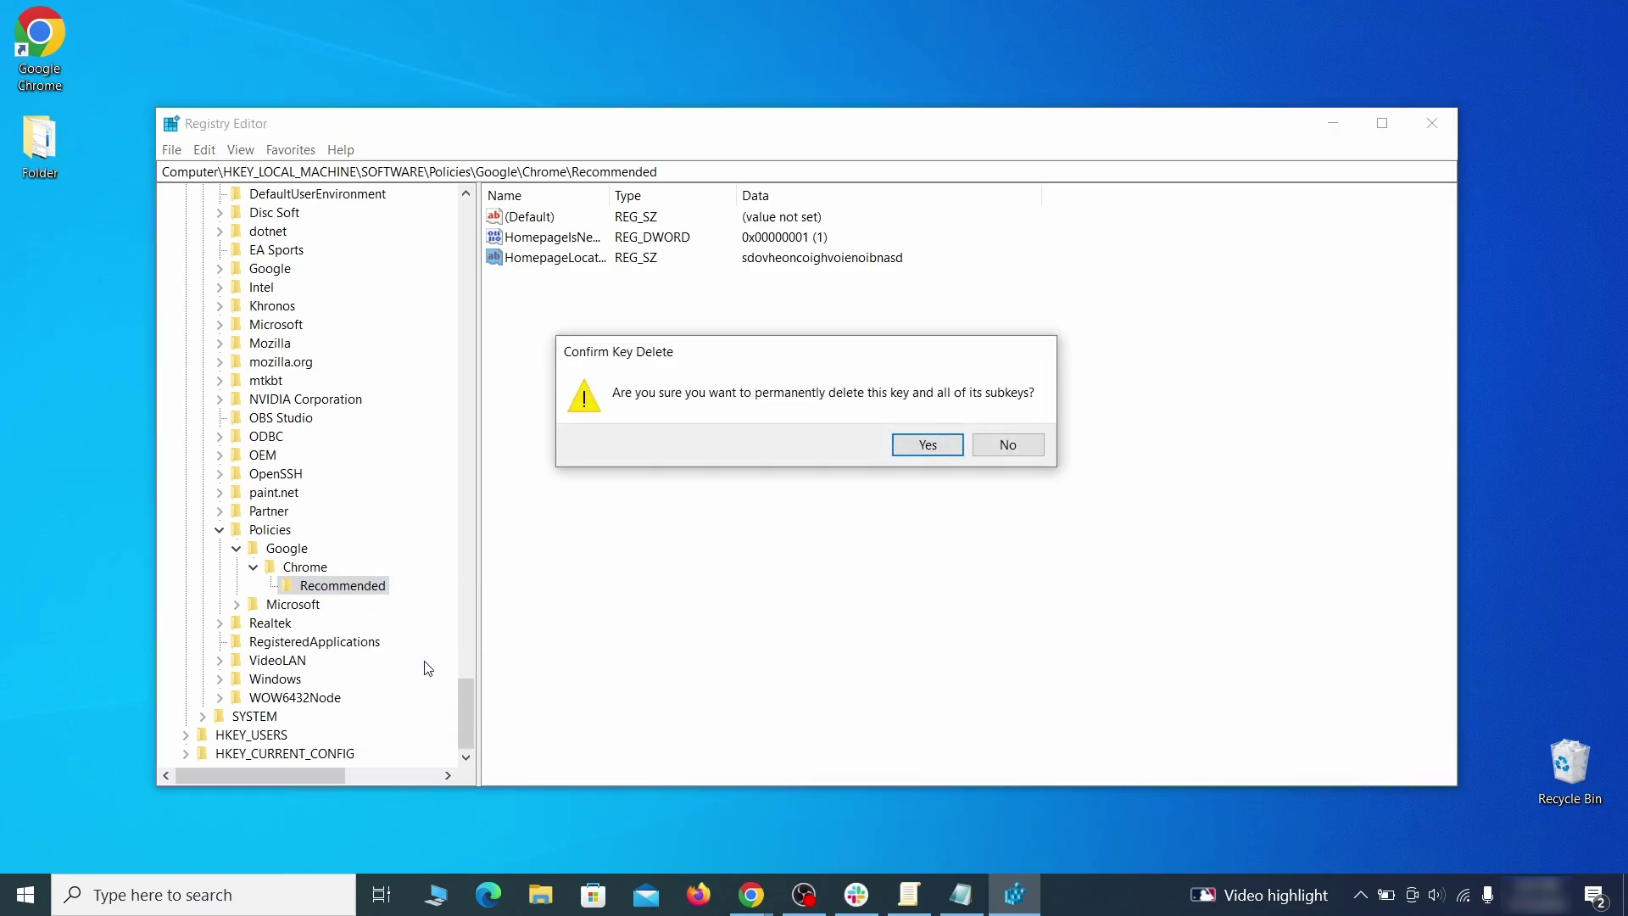
click(928, 445)
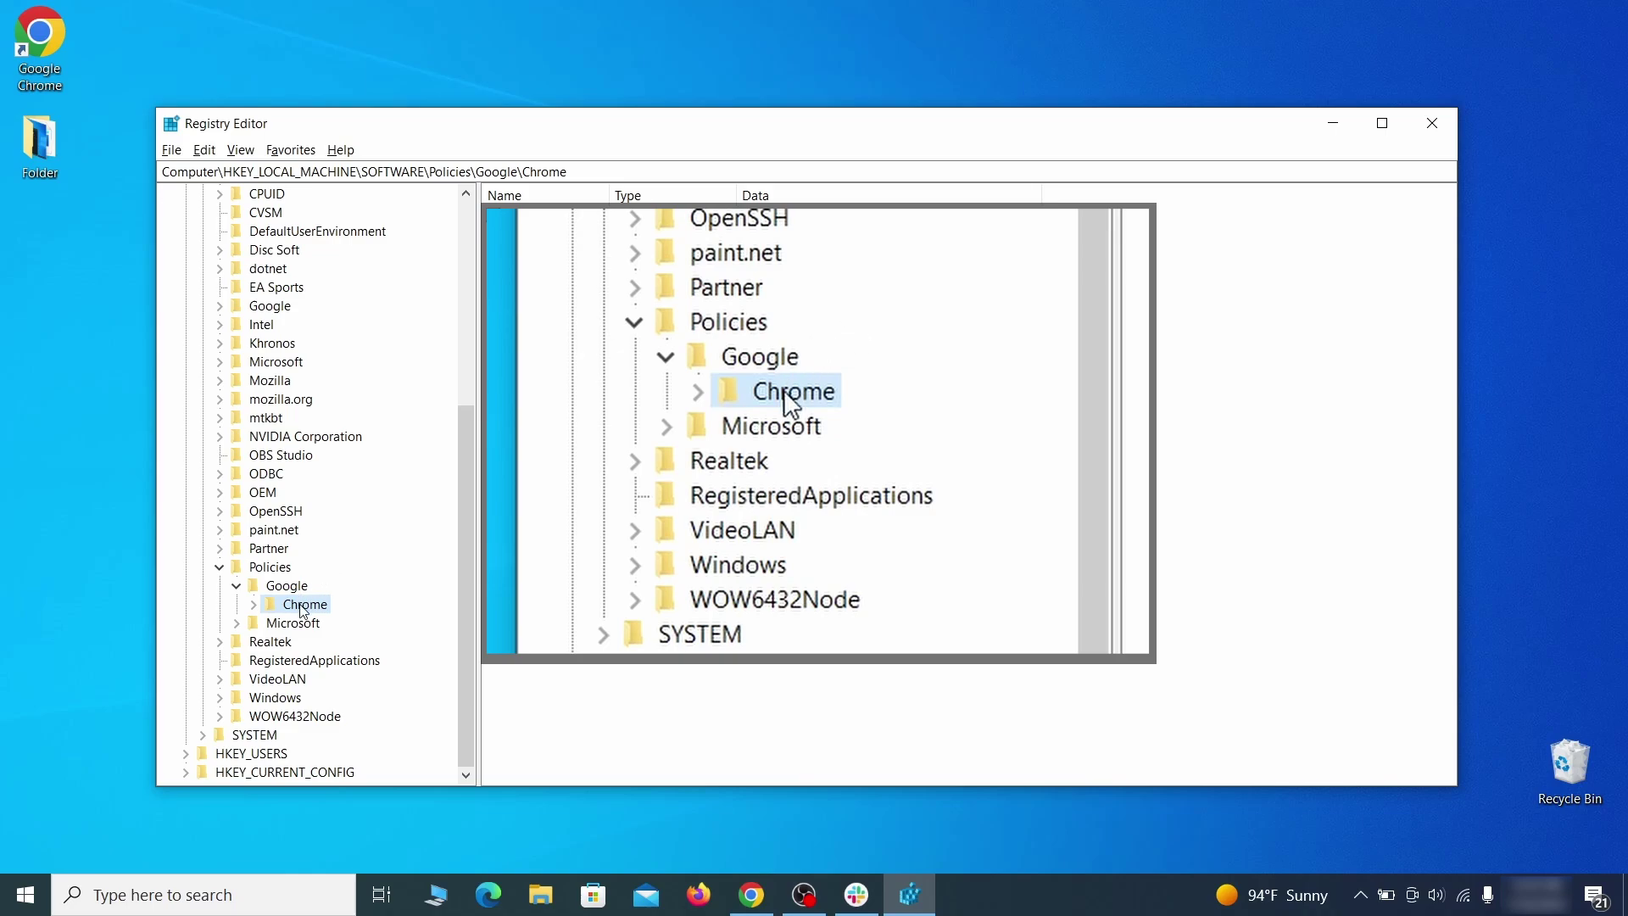
Delete the Chrome key under HKEY_LOCAL_MACHINE\SOFTWARE\Policies\Google.
right_click(301, 606)
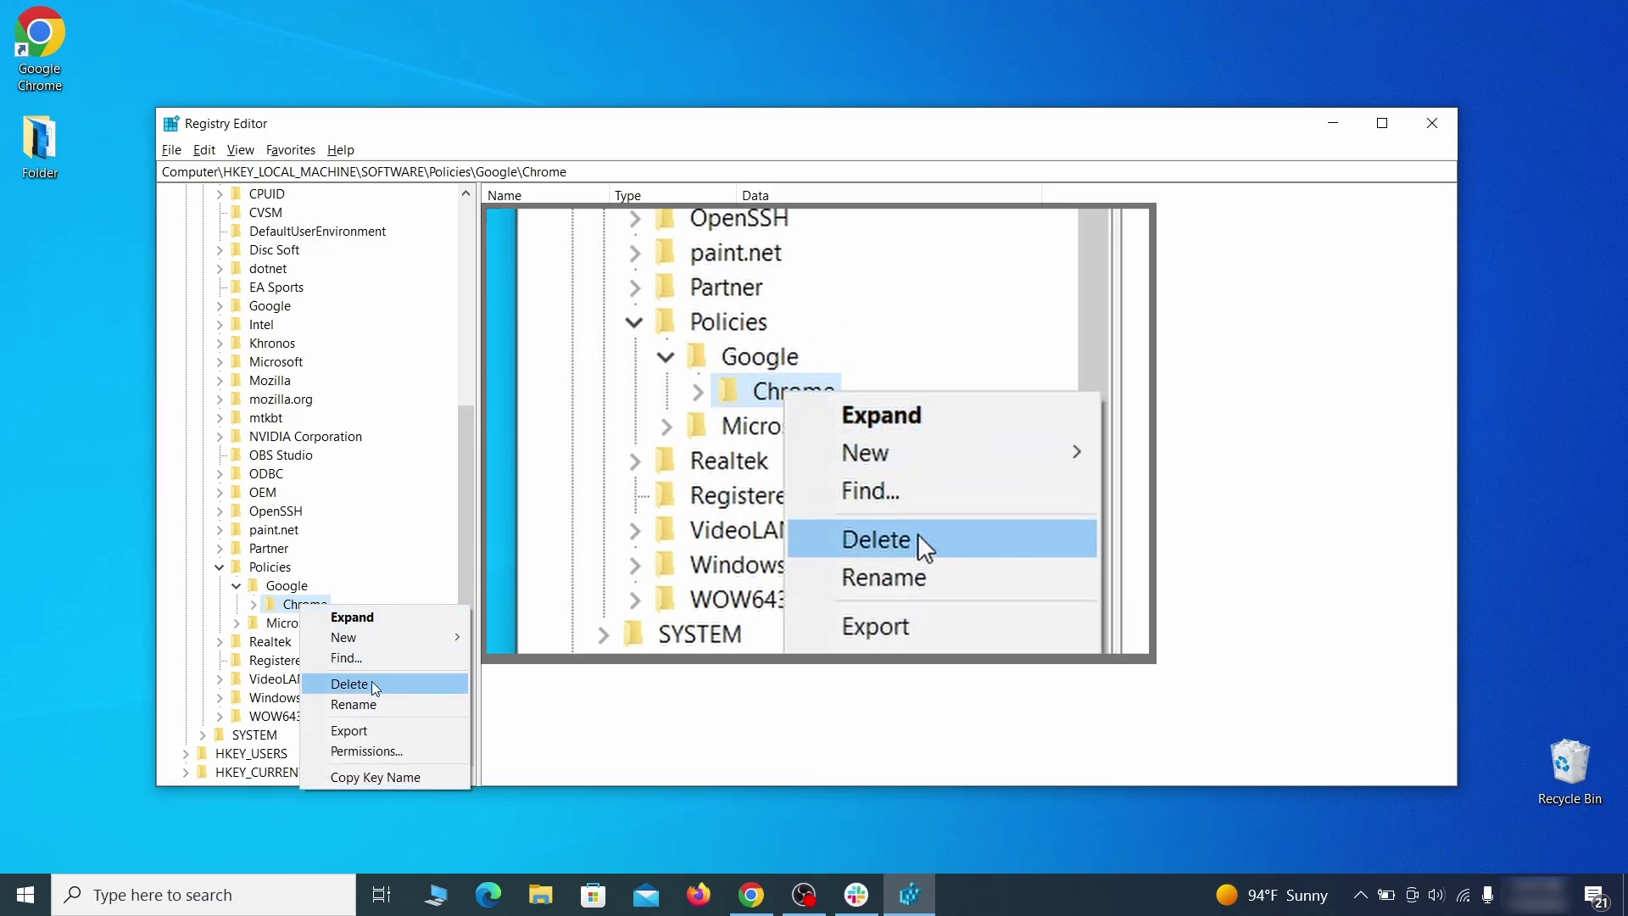
click(374, 686)
click(949, 446)
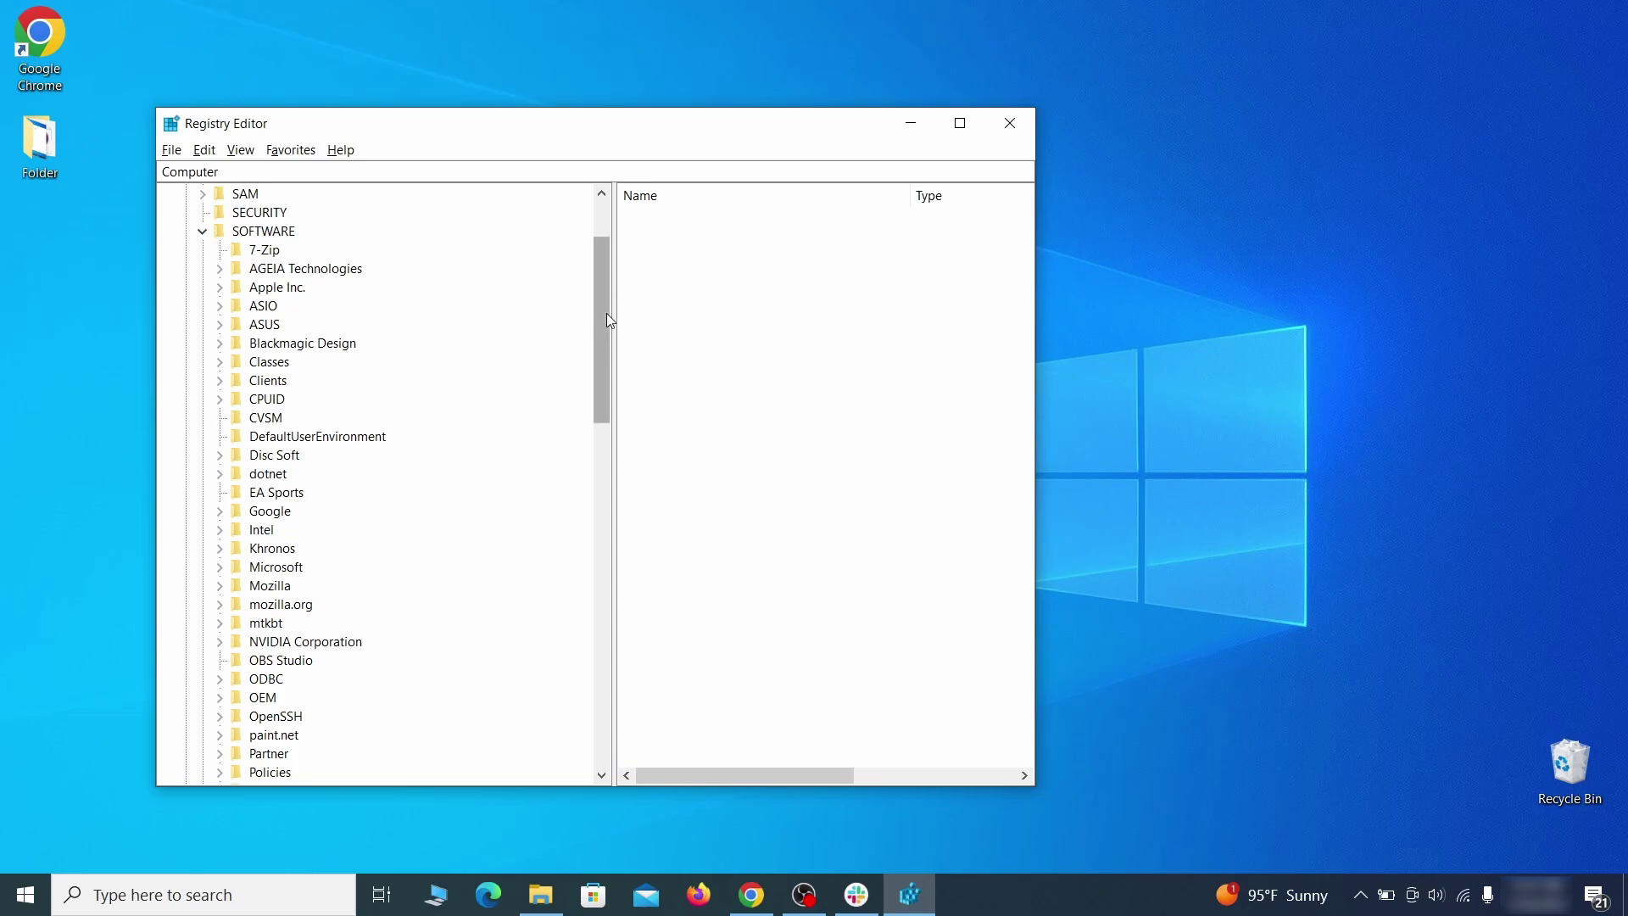
drag(607, 315, 585, 597)
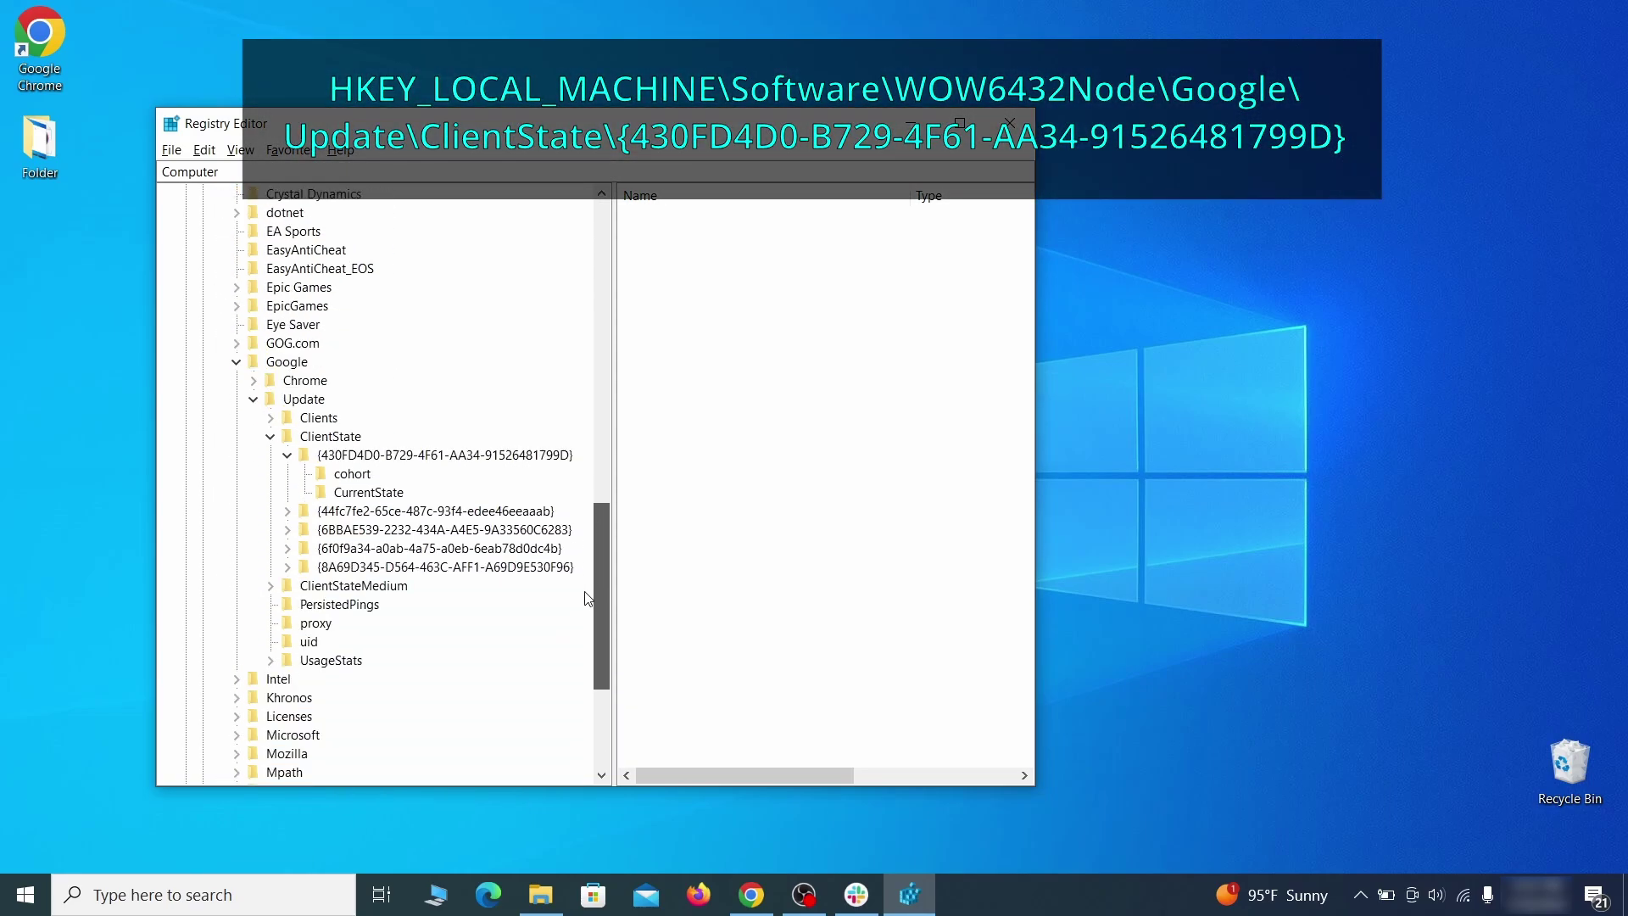
click(359, 457)
click(870, 258)
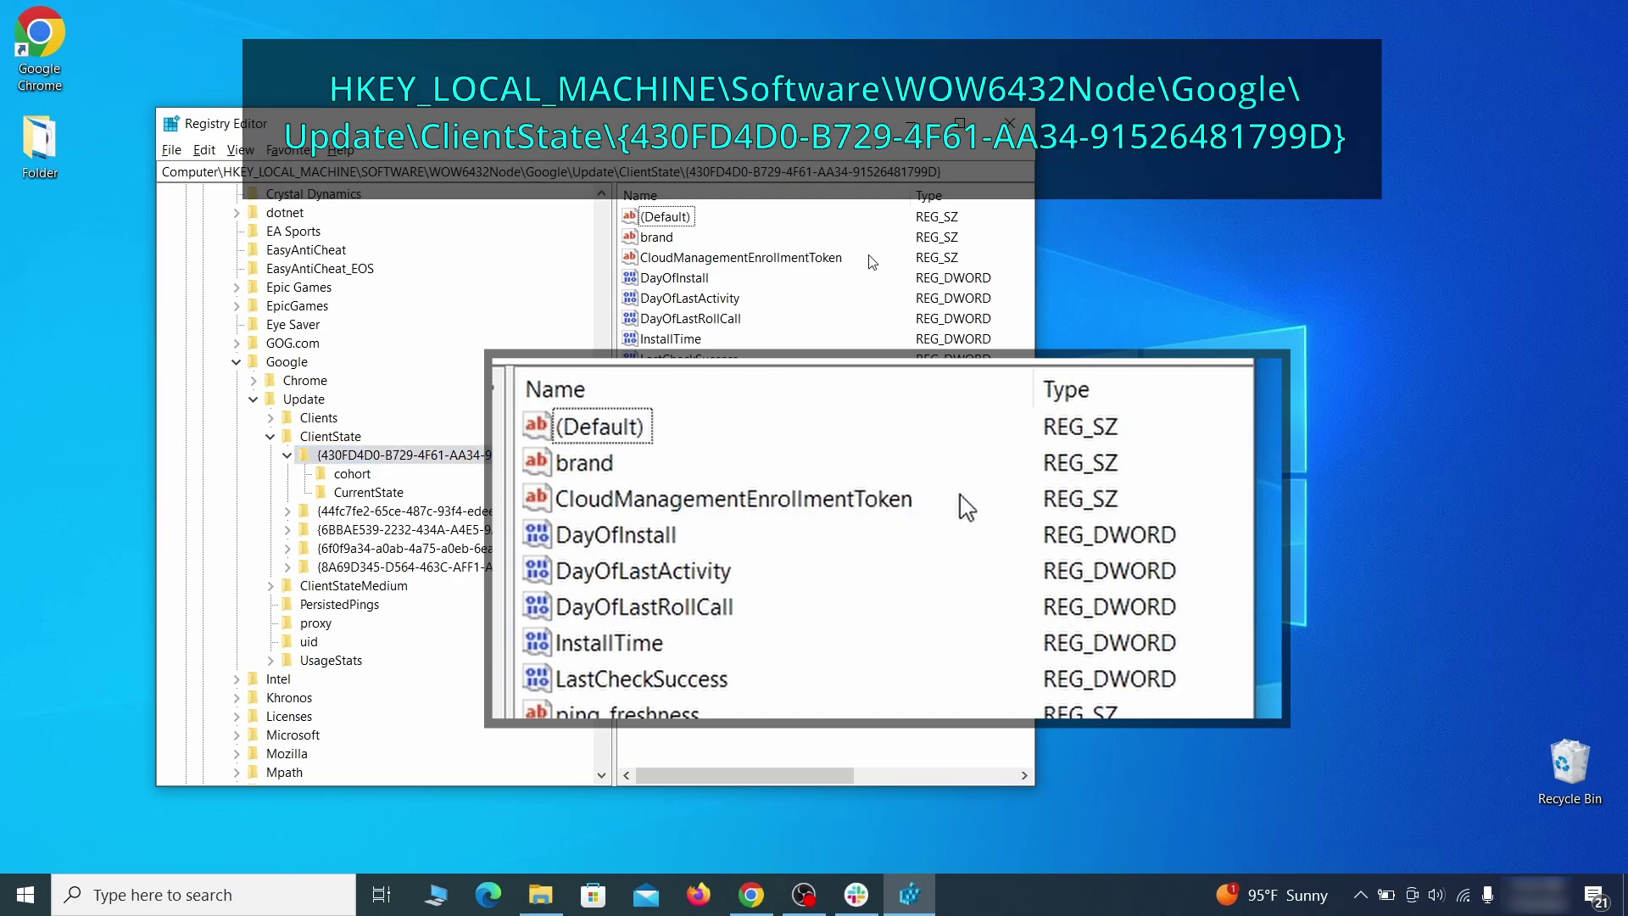
click(828, 262)
right_click(828, 263)
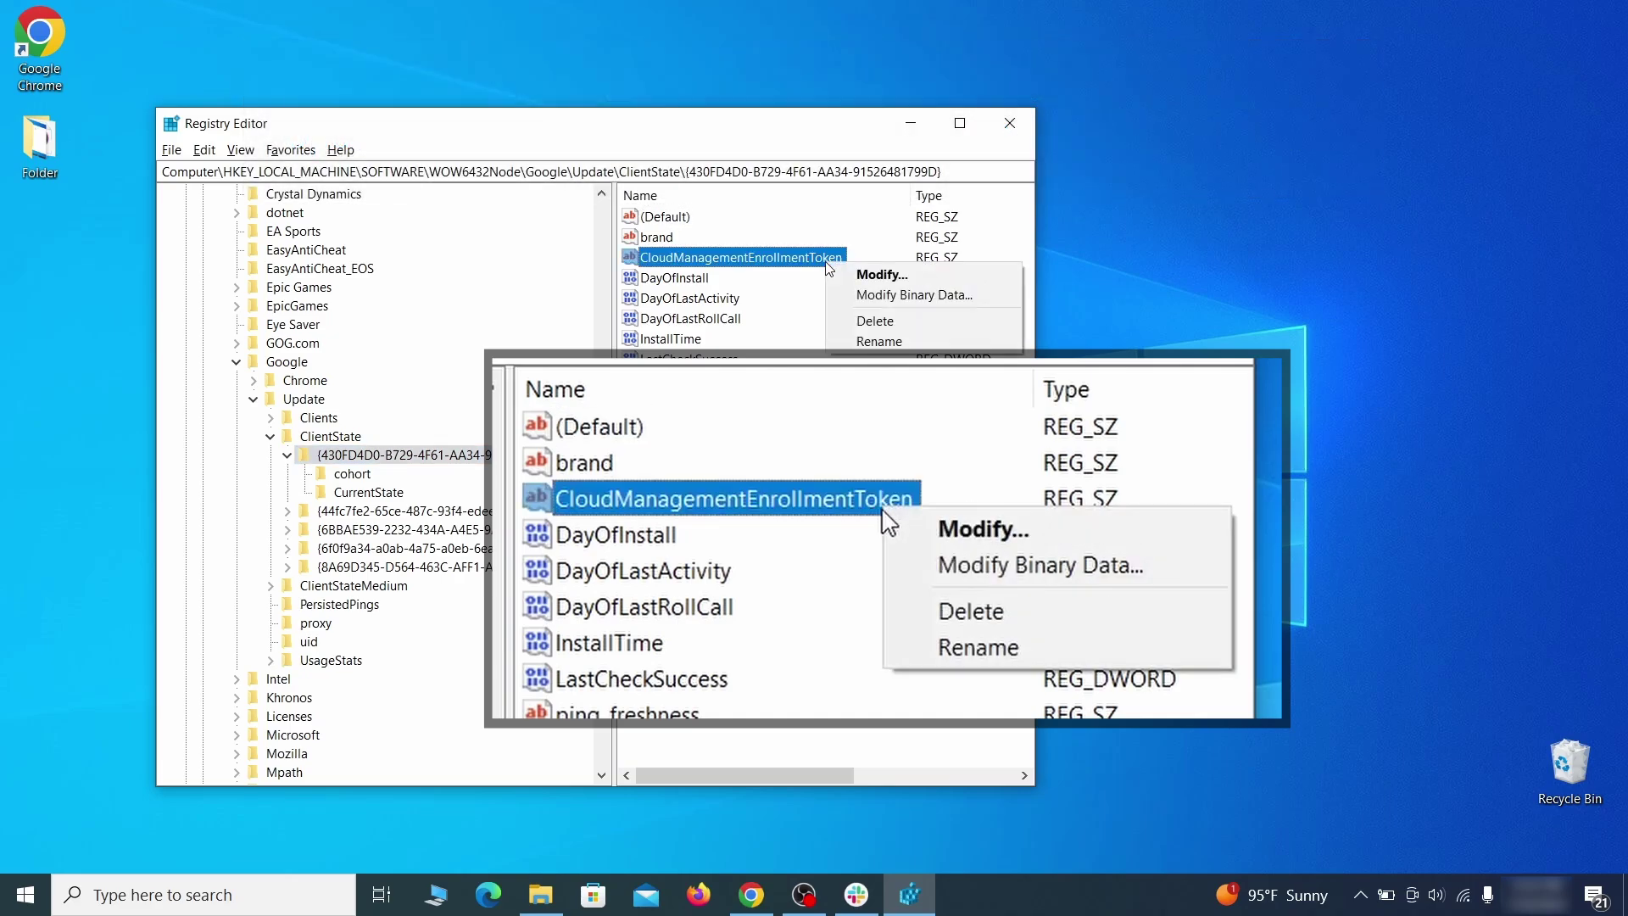
click(868, 324)
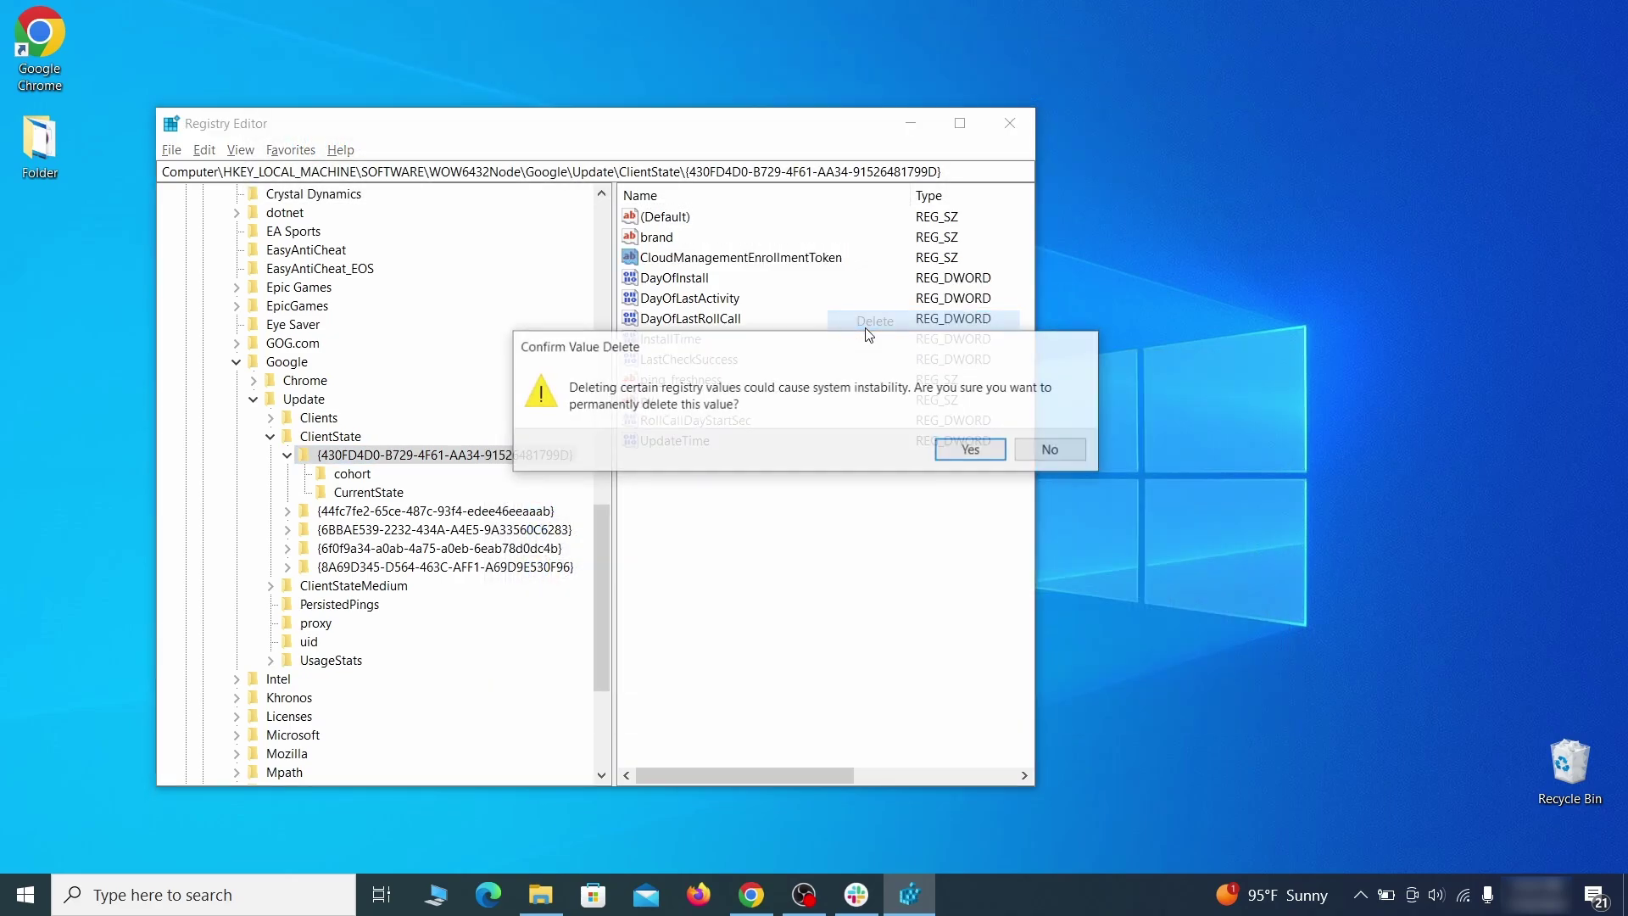
click(969, 452)
click(1019, 124)
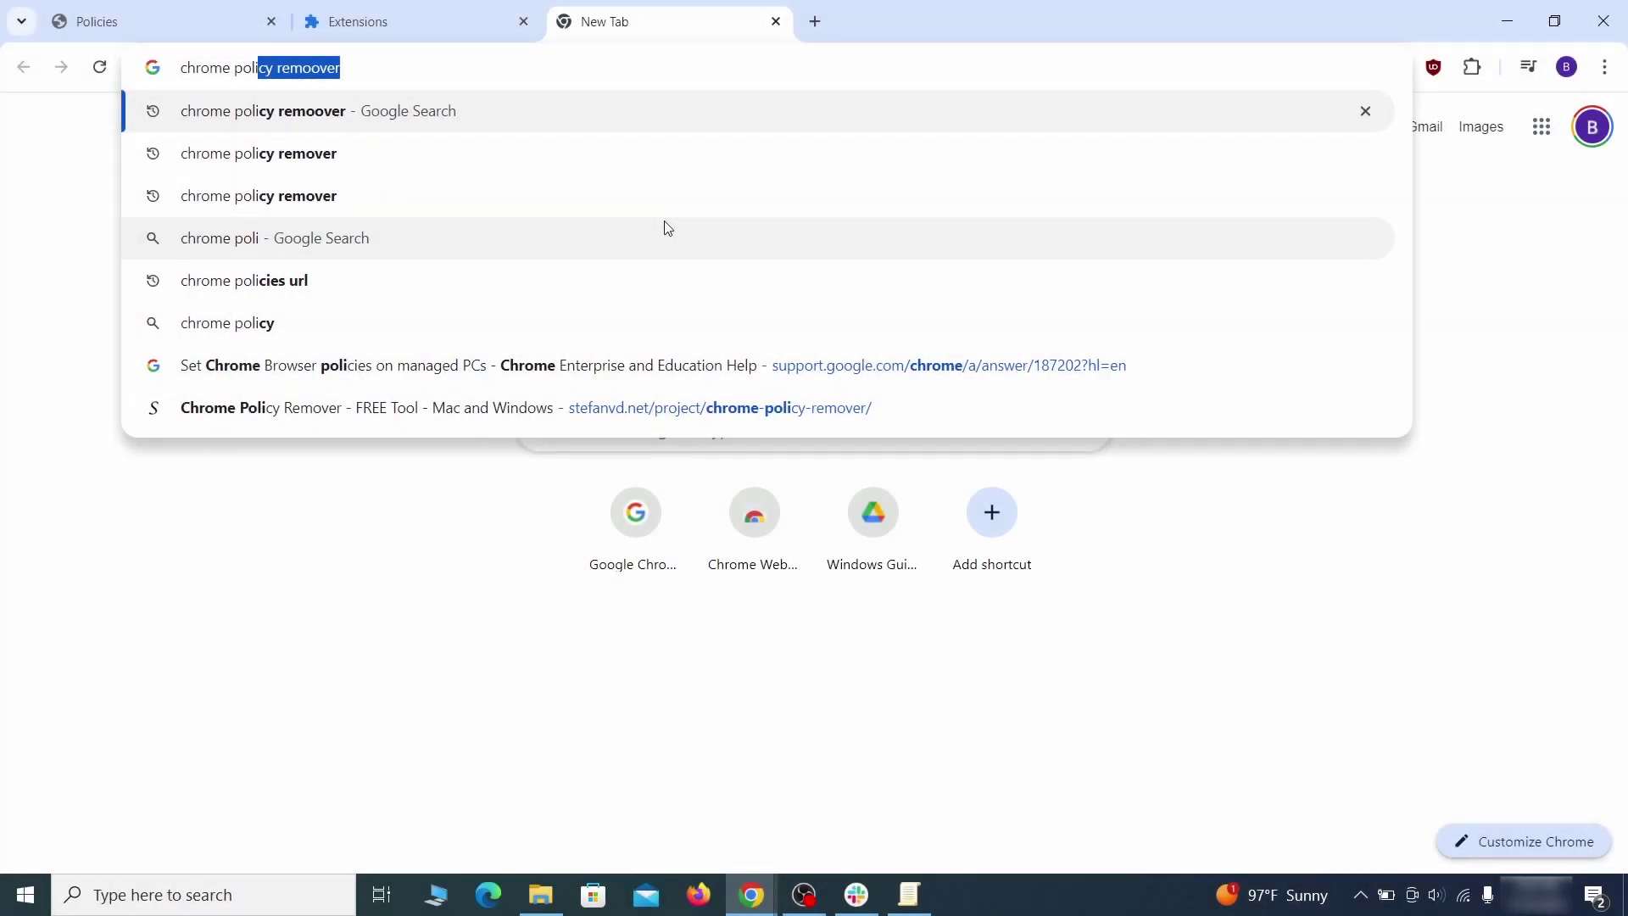
Search Google in Chrome for "chrome policy remover" and open the Stefan vd tool page.
text(cy remover)
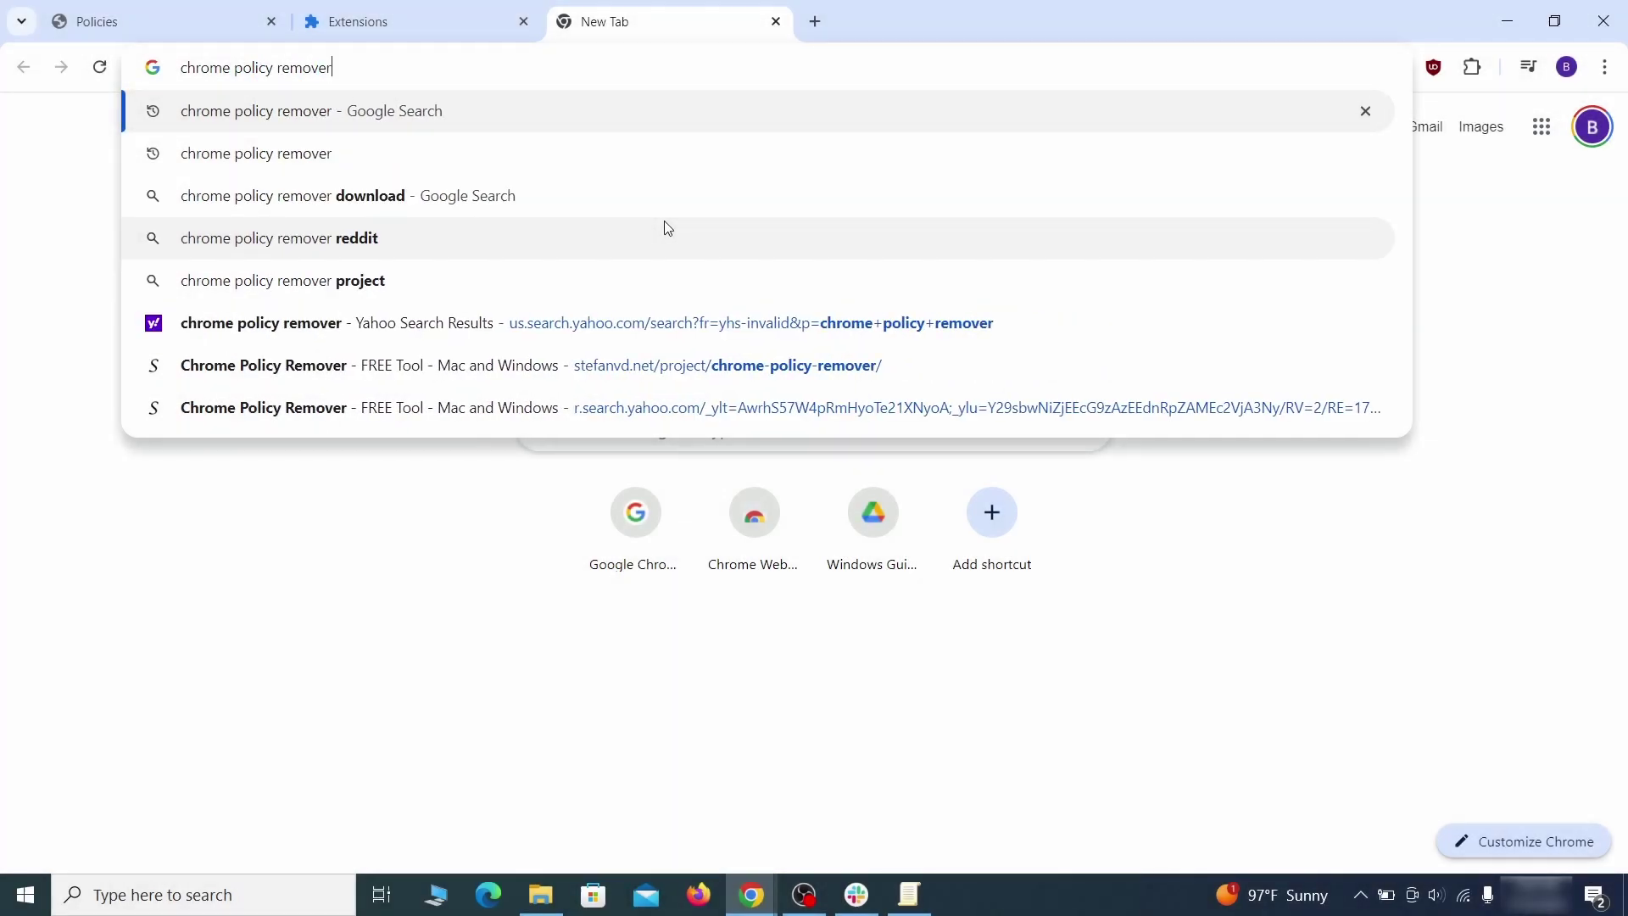
key(Return)
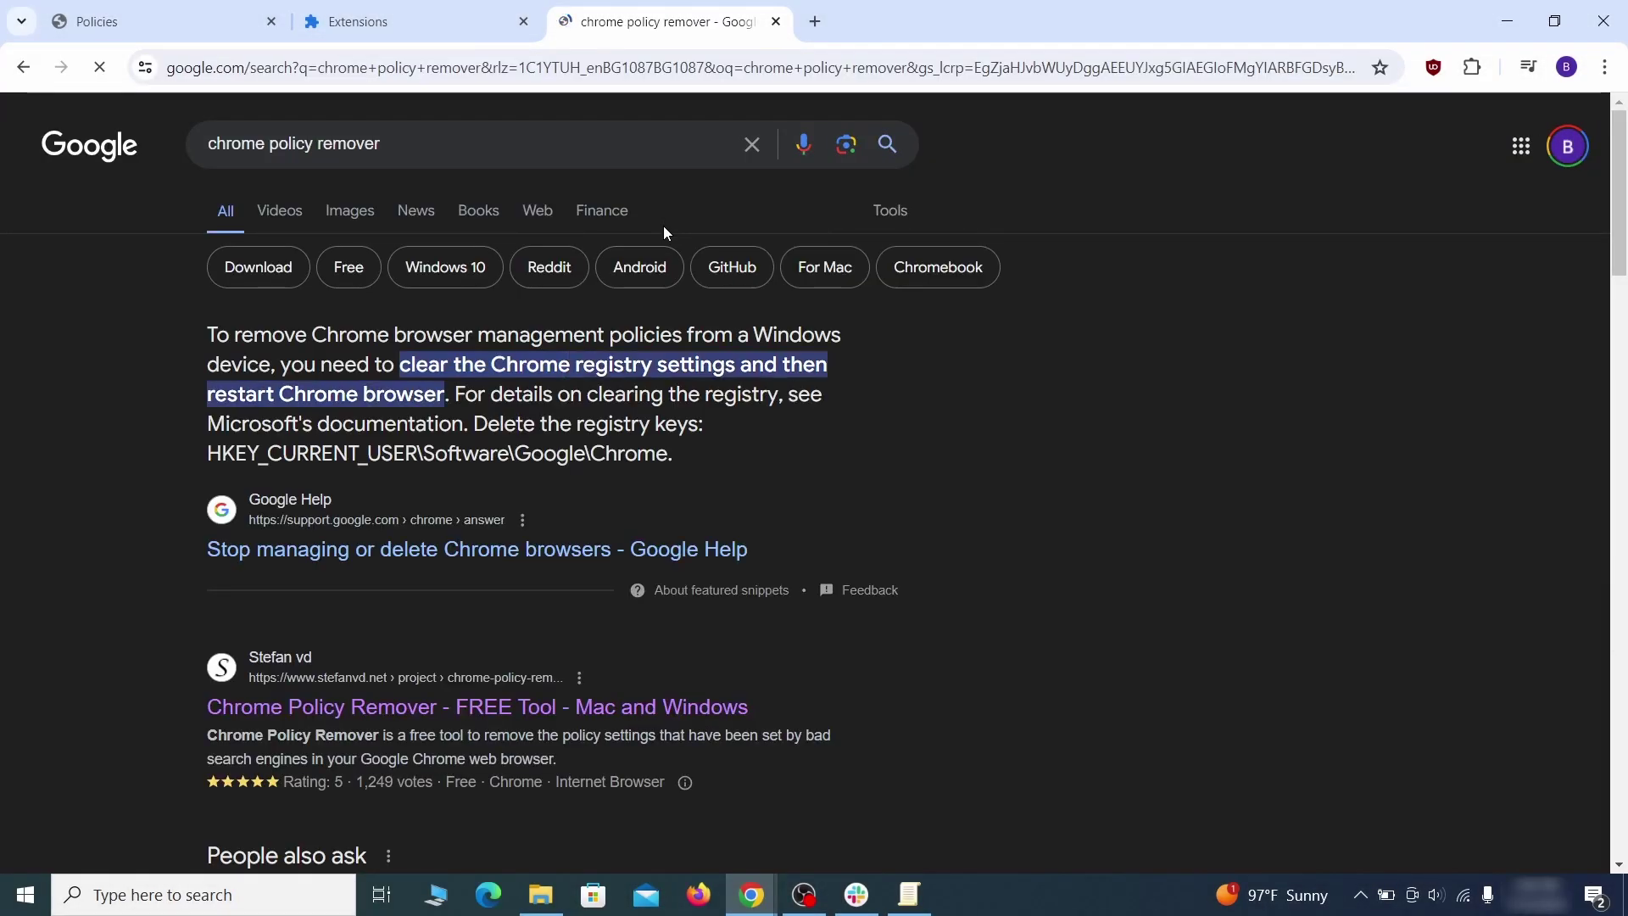
click(484, 708)
Download the Windows version of the Chrome Policy Remover tool.
scroll(523, 639, down, 10)
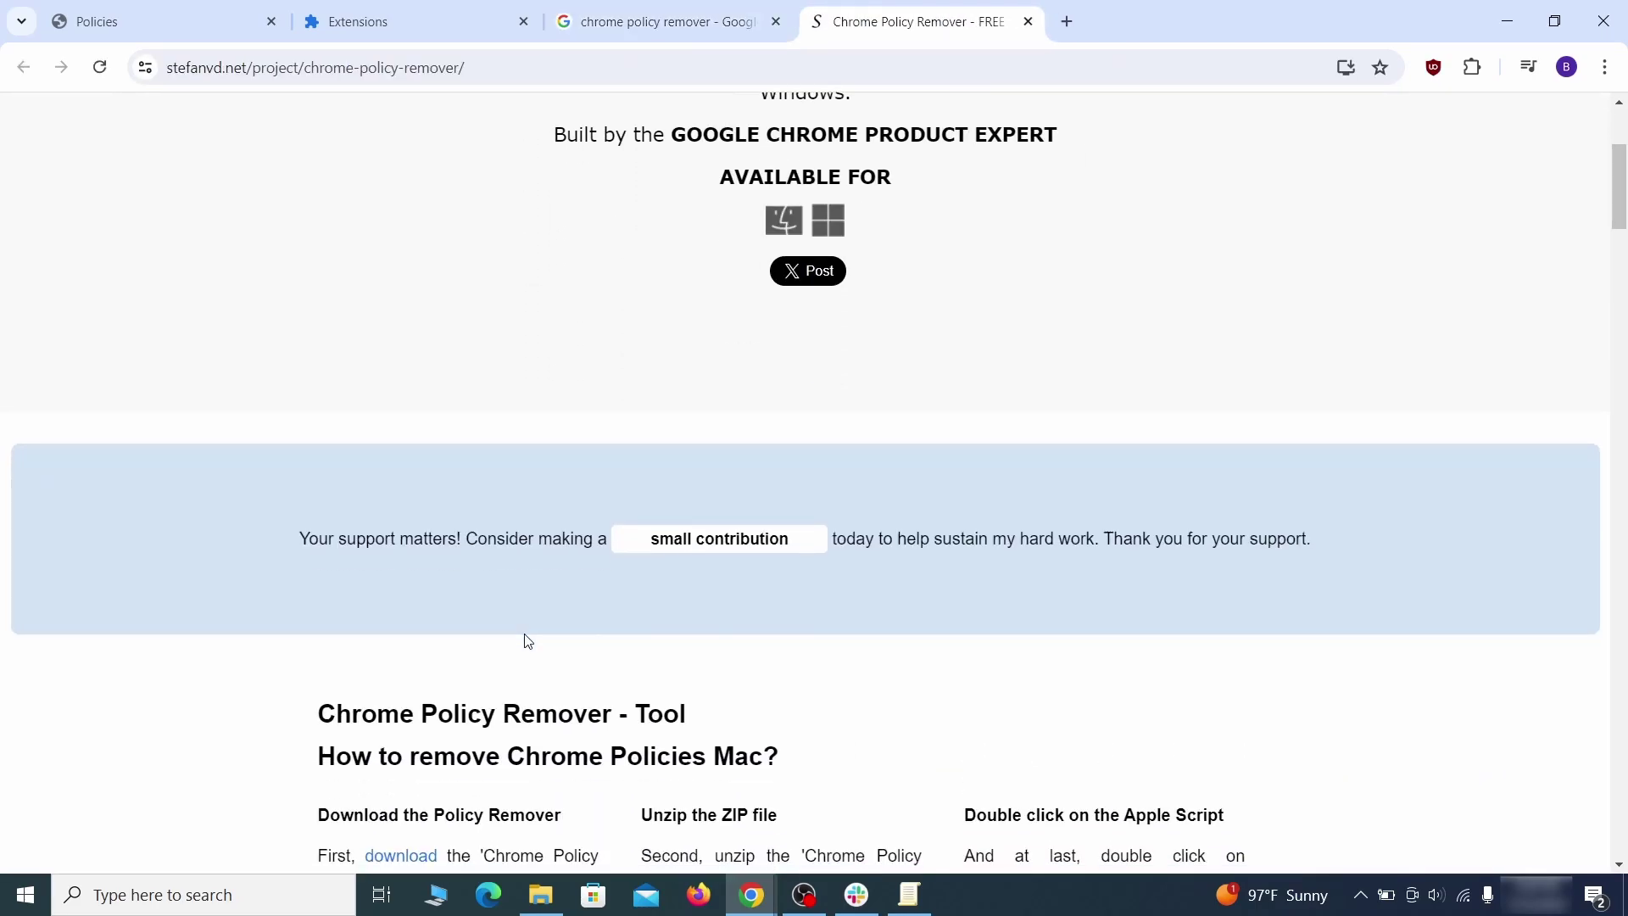
scroll(531, 648, down, 20)
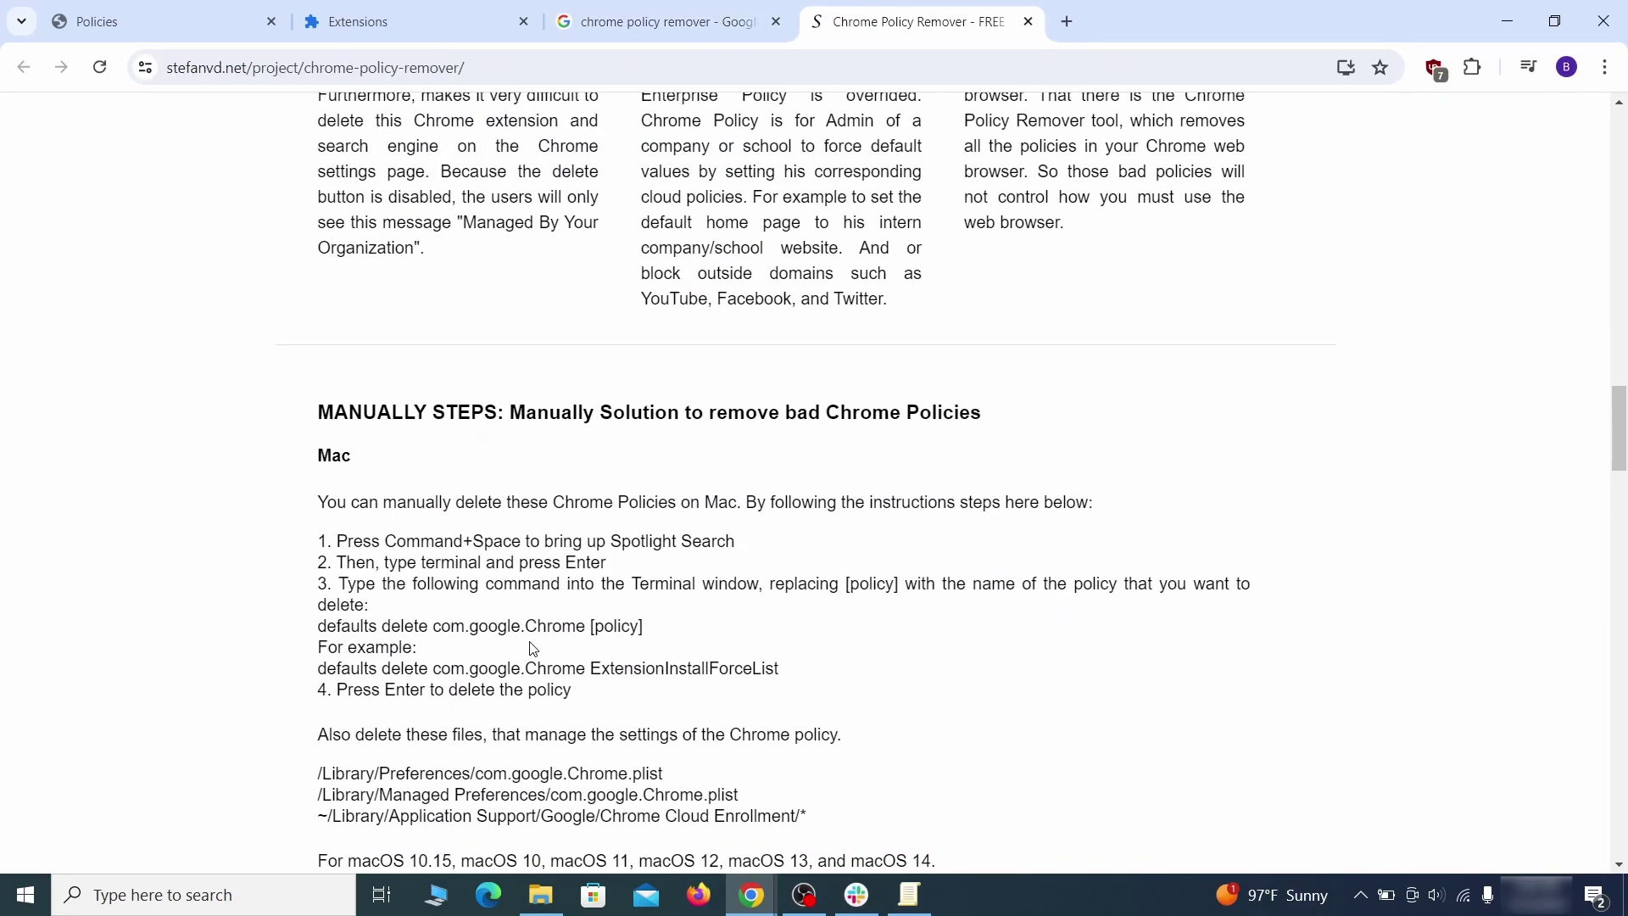
scroll(531, 649, down, 20)
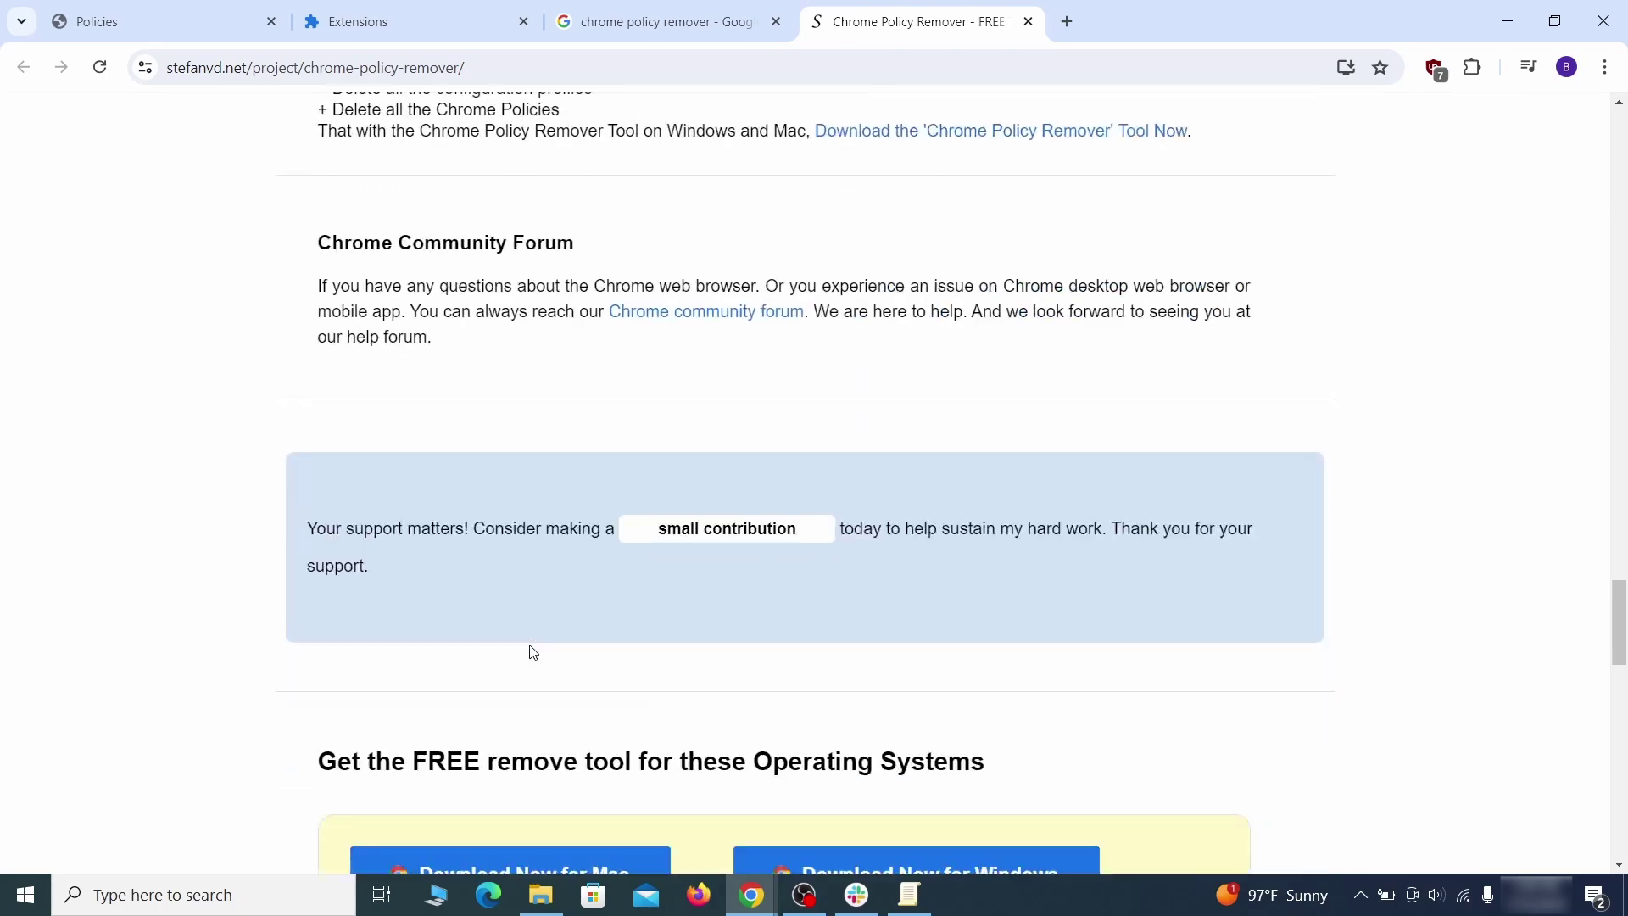
click(975, 435)
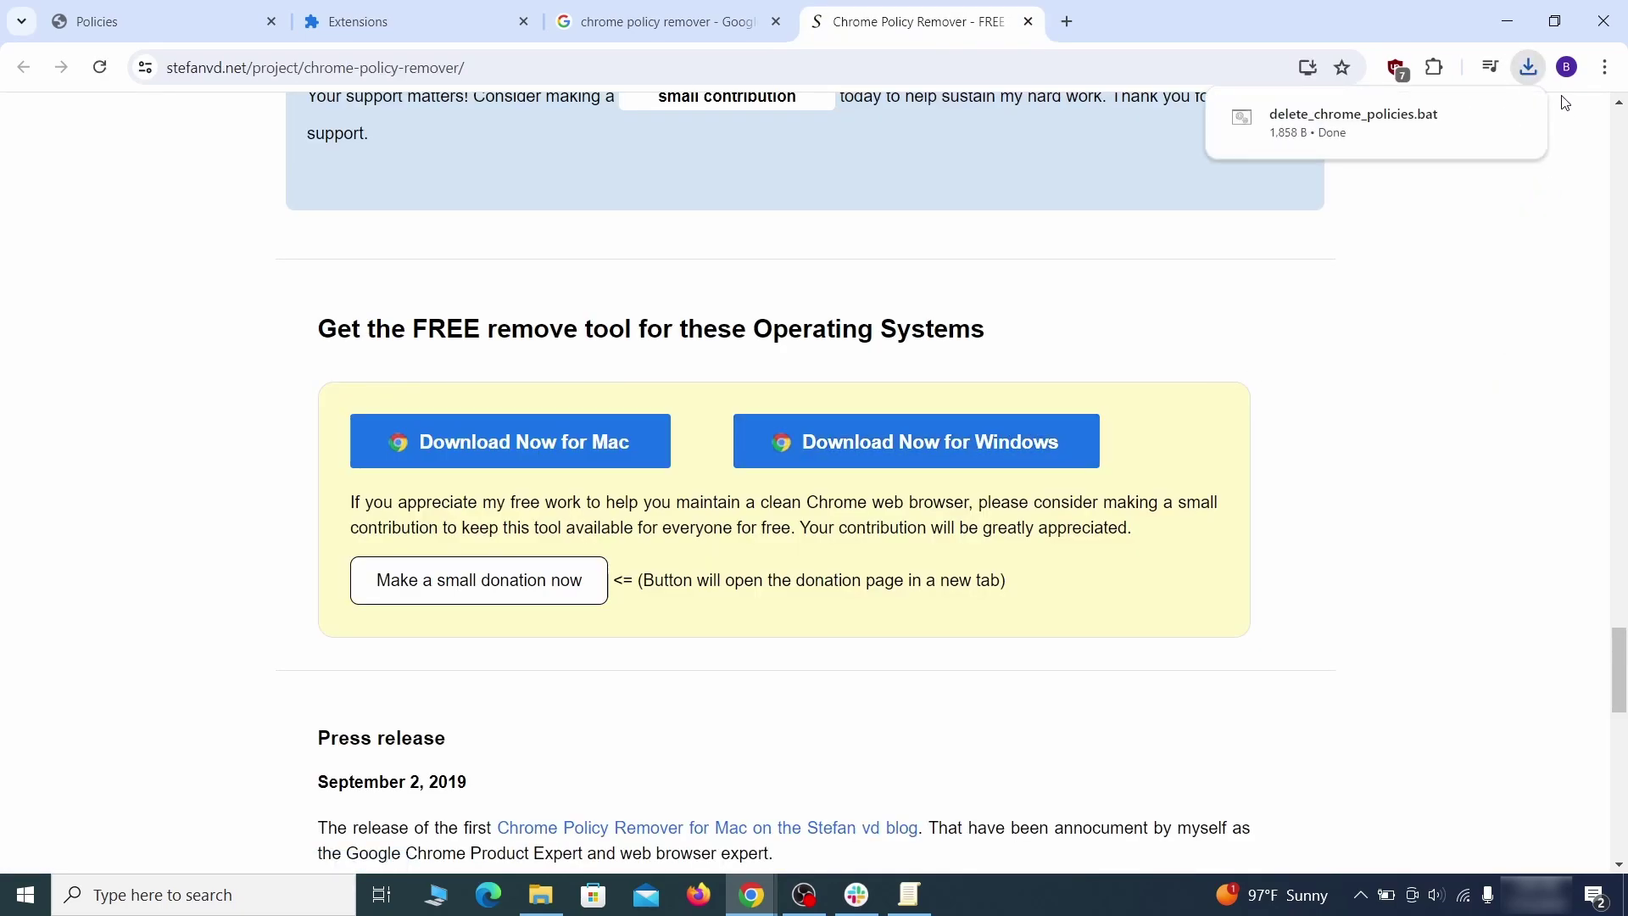
Show the downloaded delete_chrome_policies batch file in its folder, move it to the desktop and close the Downloads window.
mouse_move(1524, 137)
click(1474, 118)
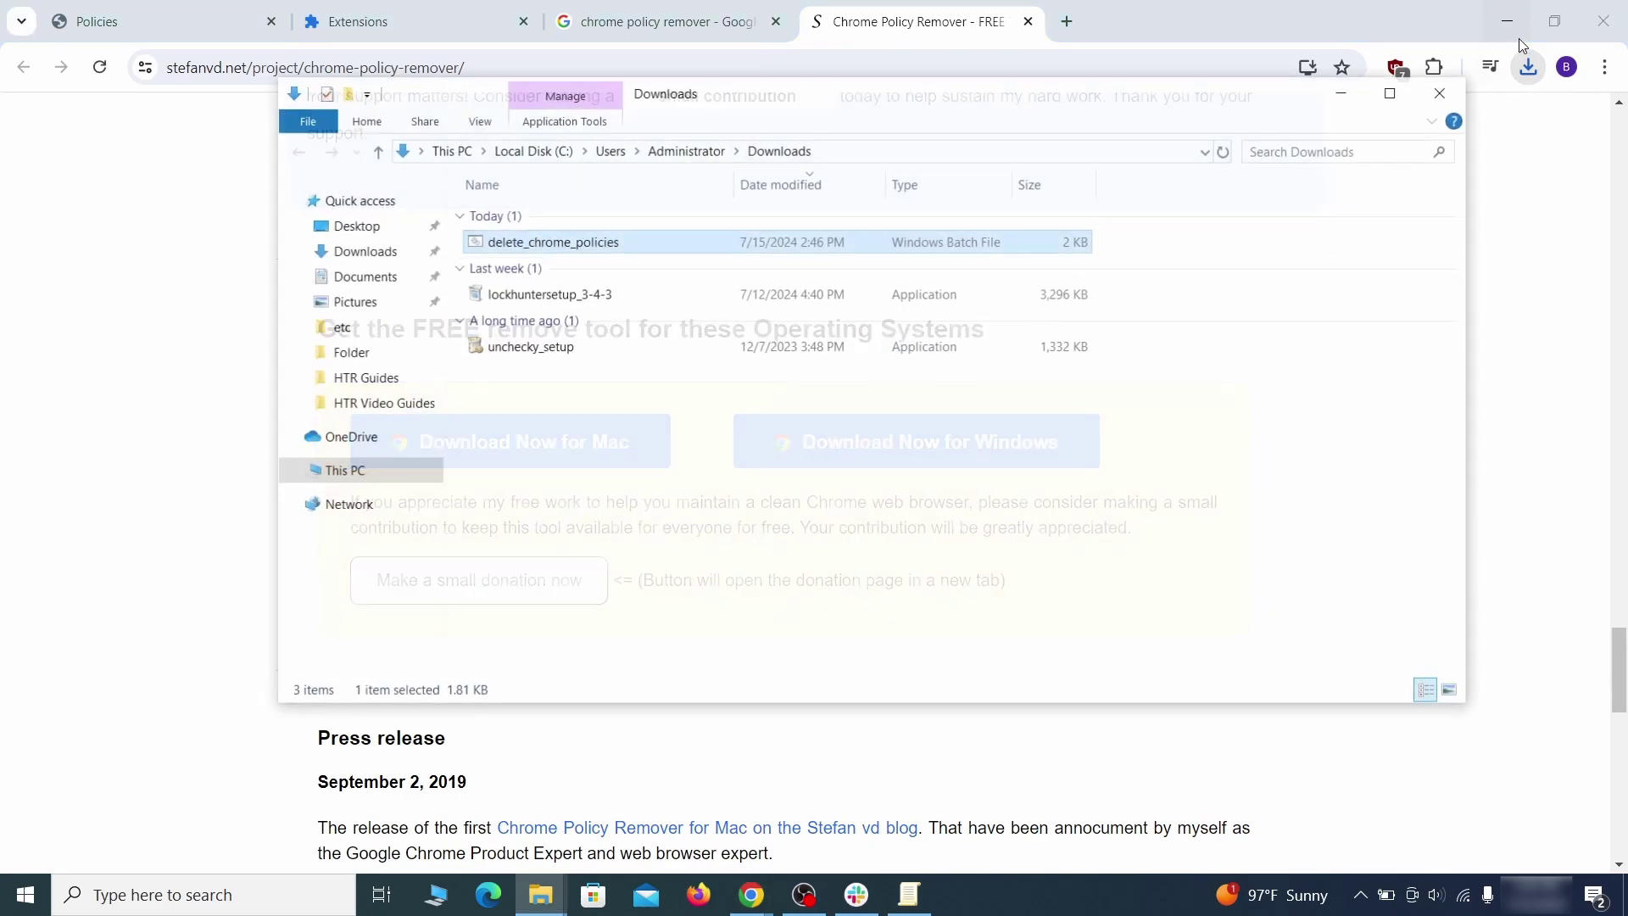
click(1508, 21)
drag(599, 241, 819, 329)
click(1442, 91)
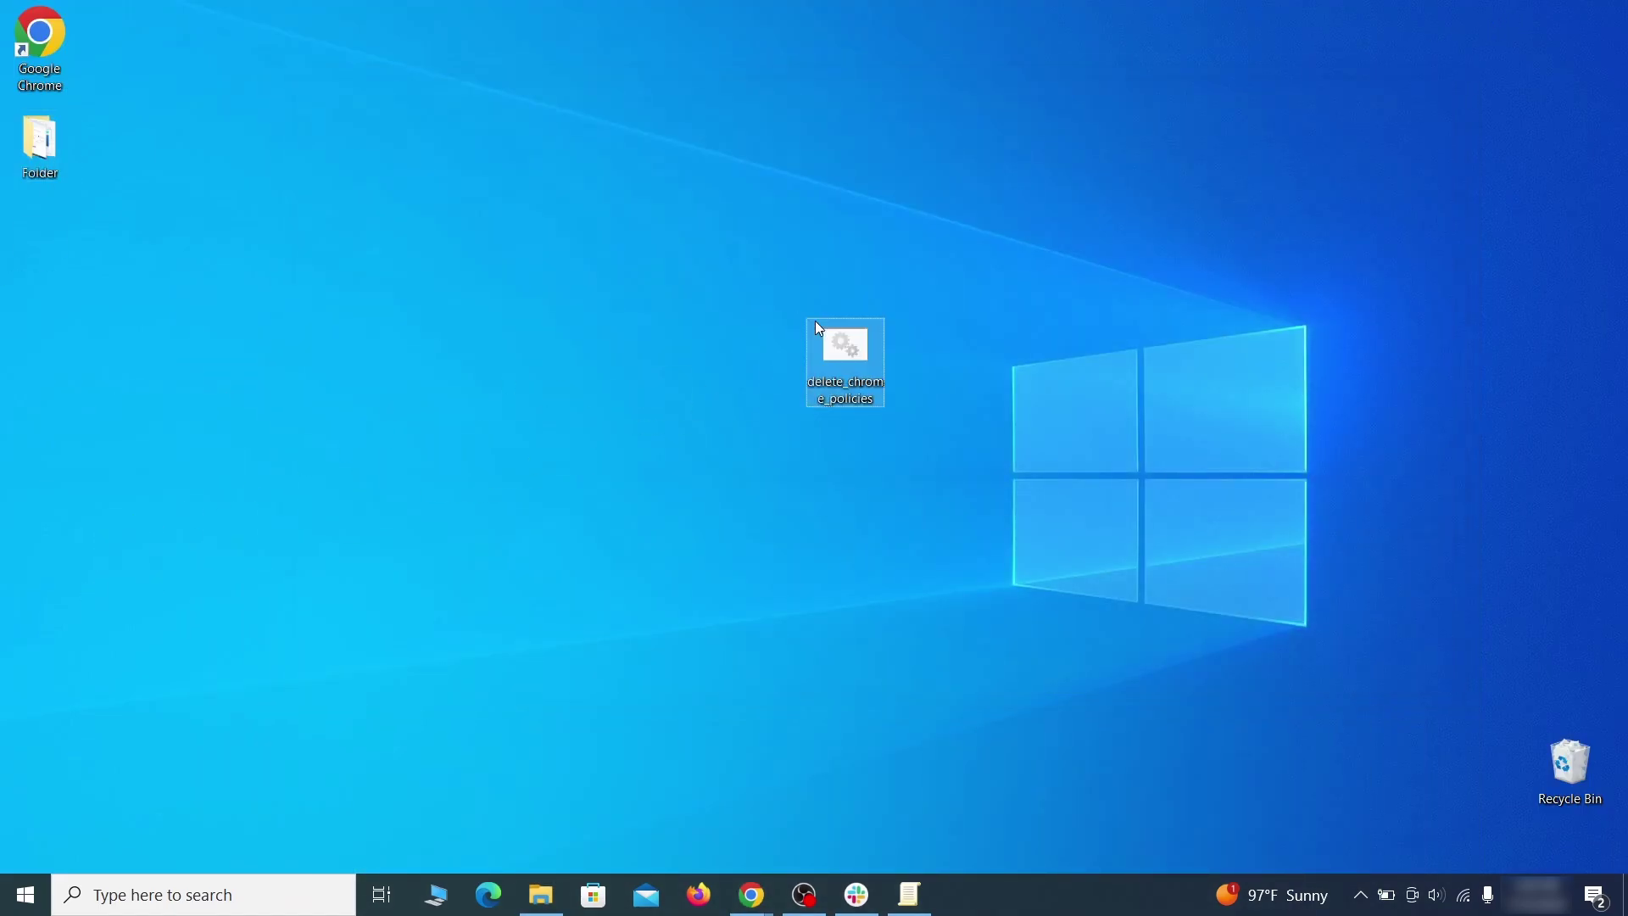
Run delete_chrome_policies as administrator despite the SmartScreen block, and close its command window once the script has finished.
right_click(865, 353)
click(977, 434)
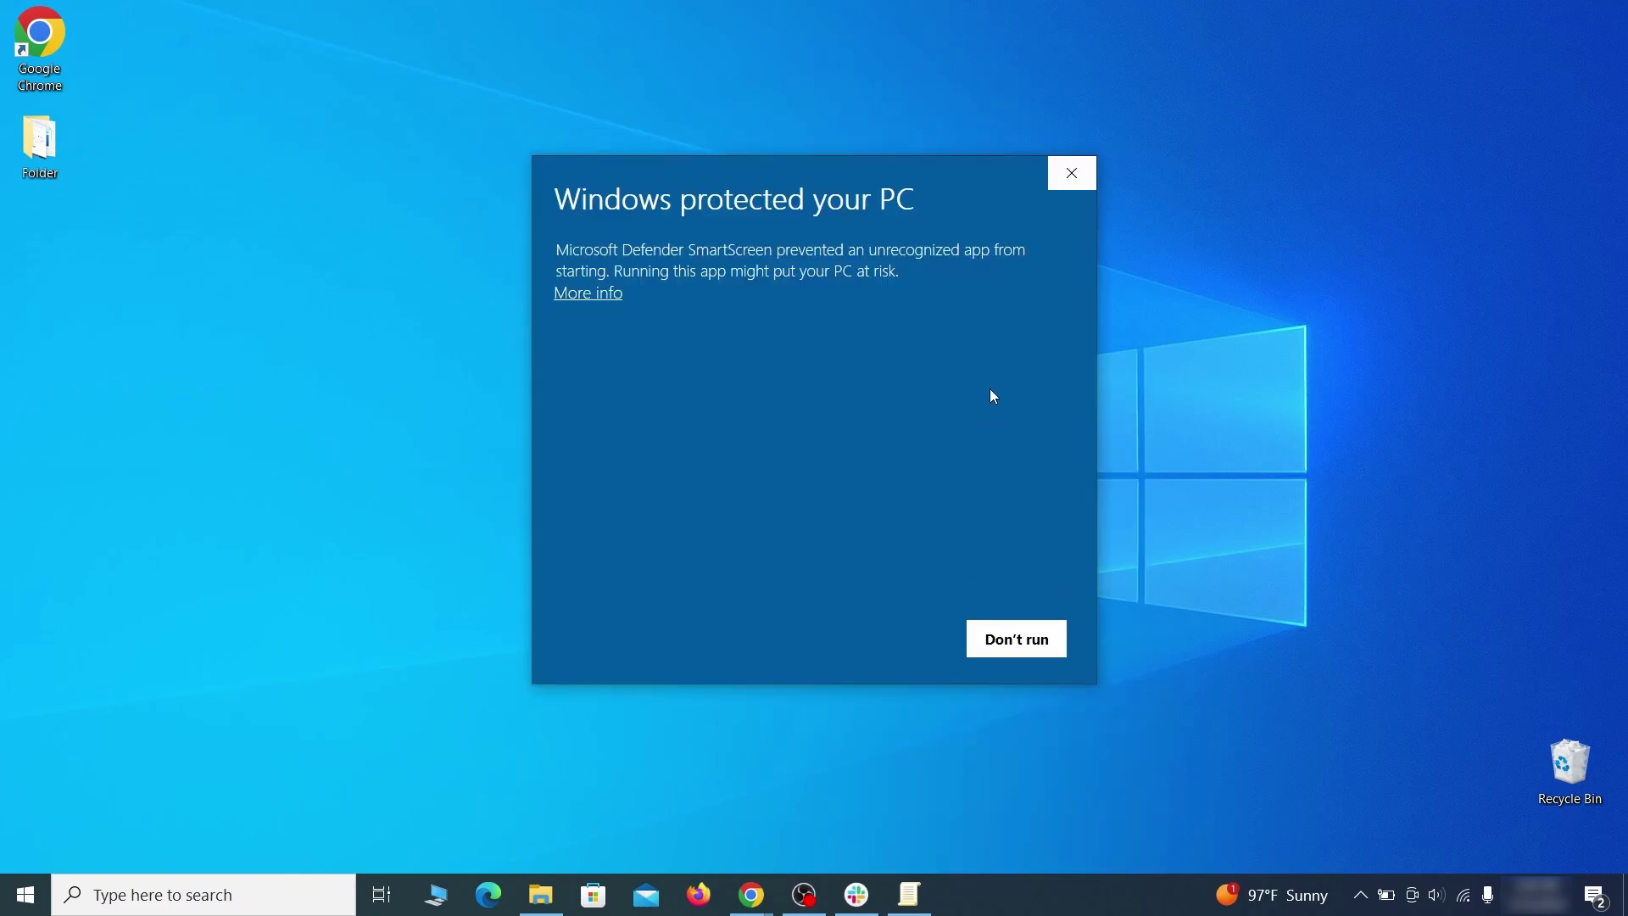
click(593, 294)
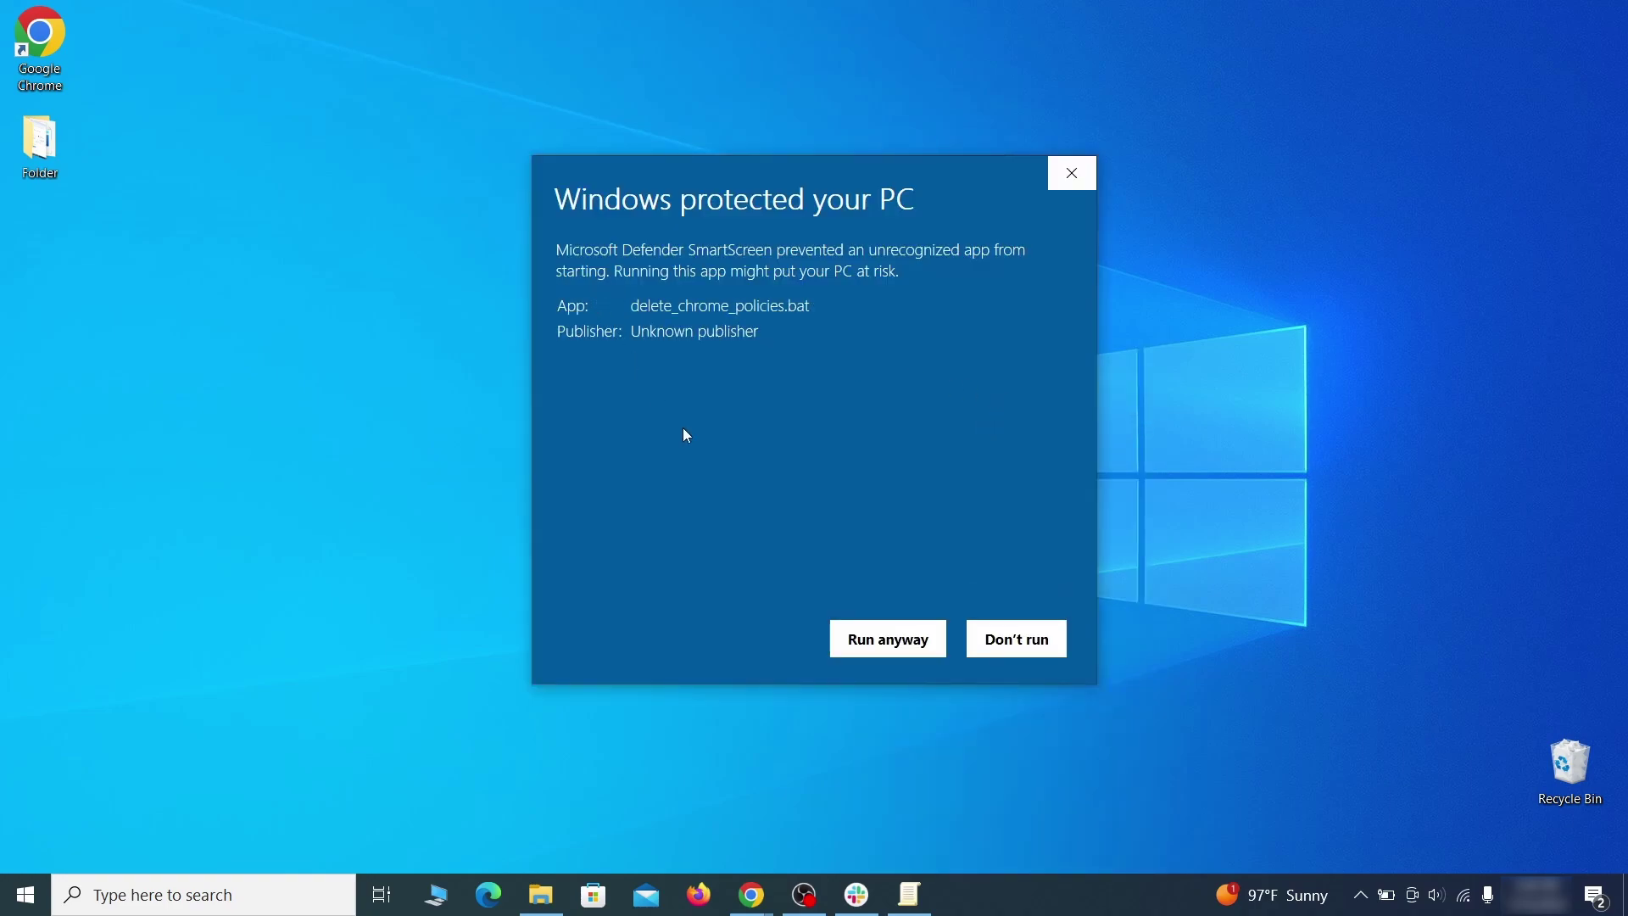
click(886, 641)
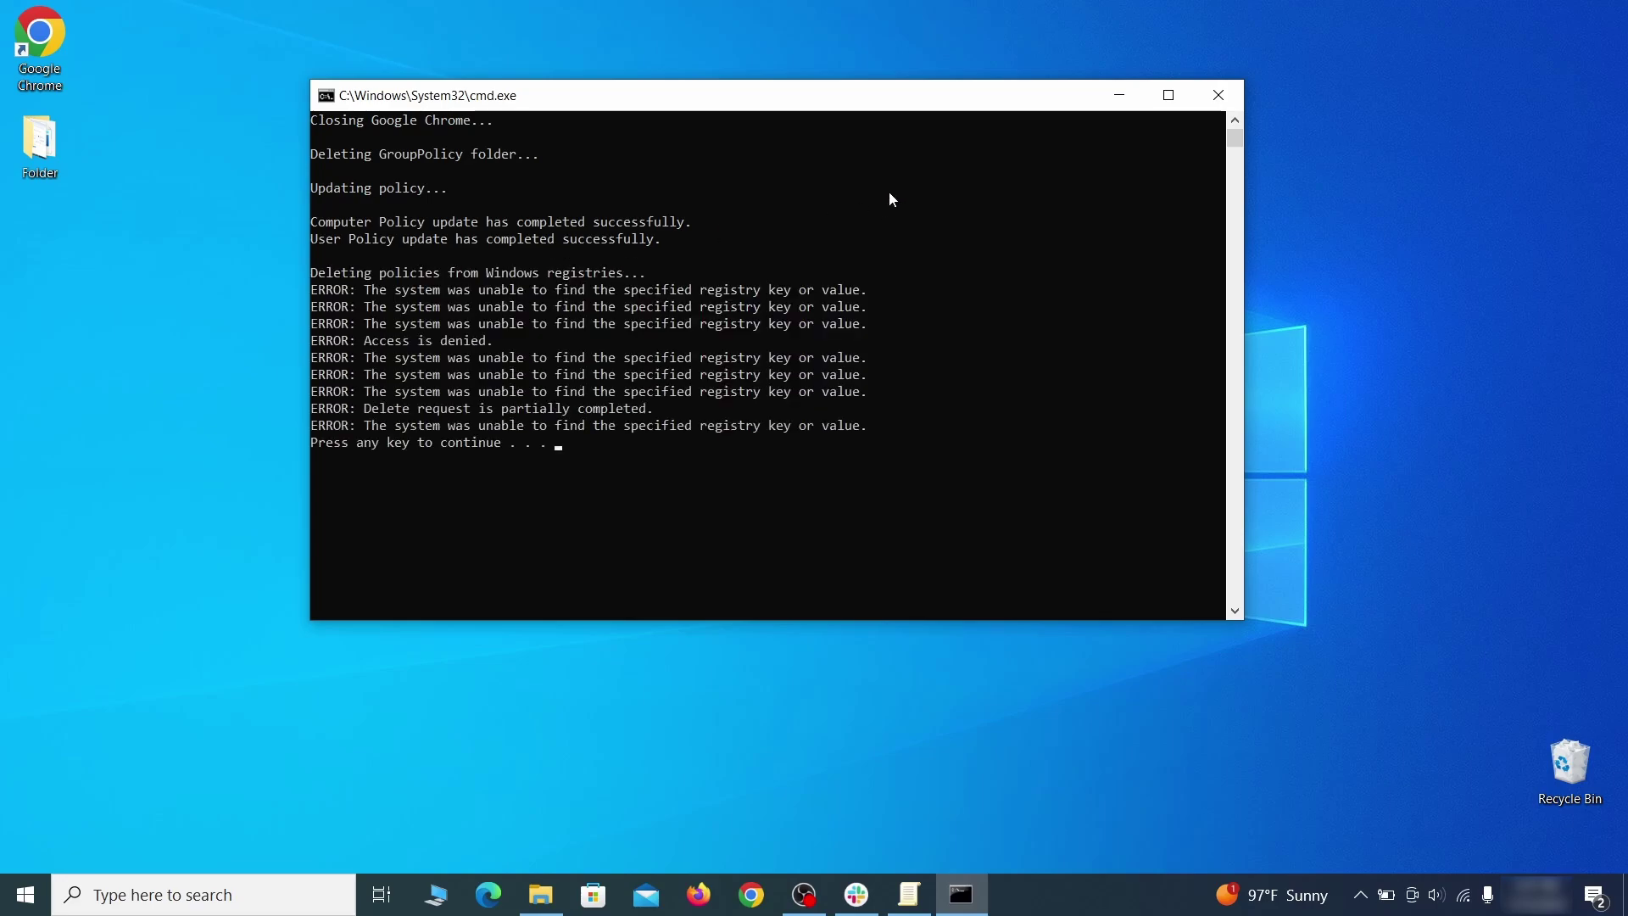
click(1225, 102)
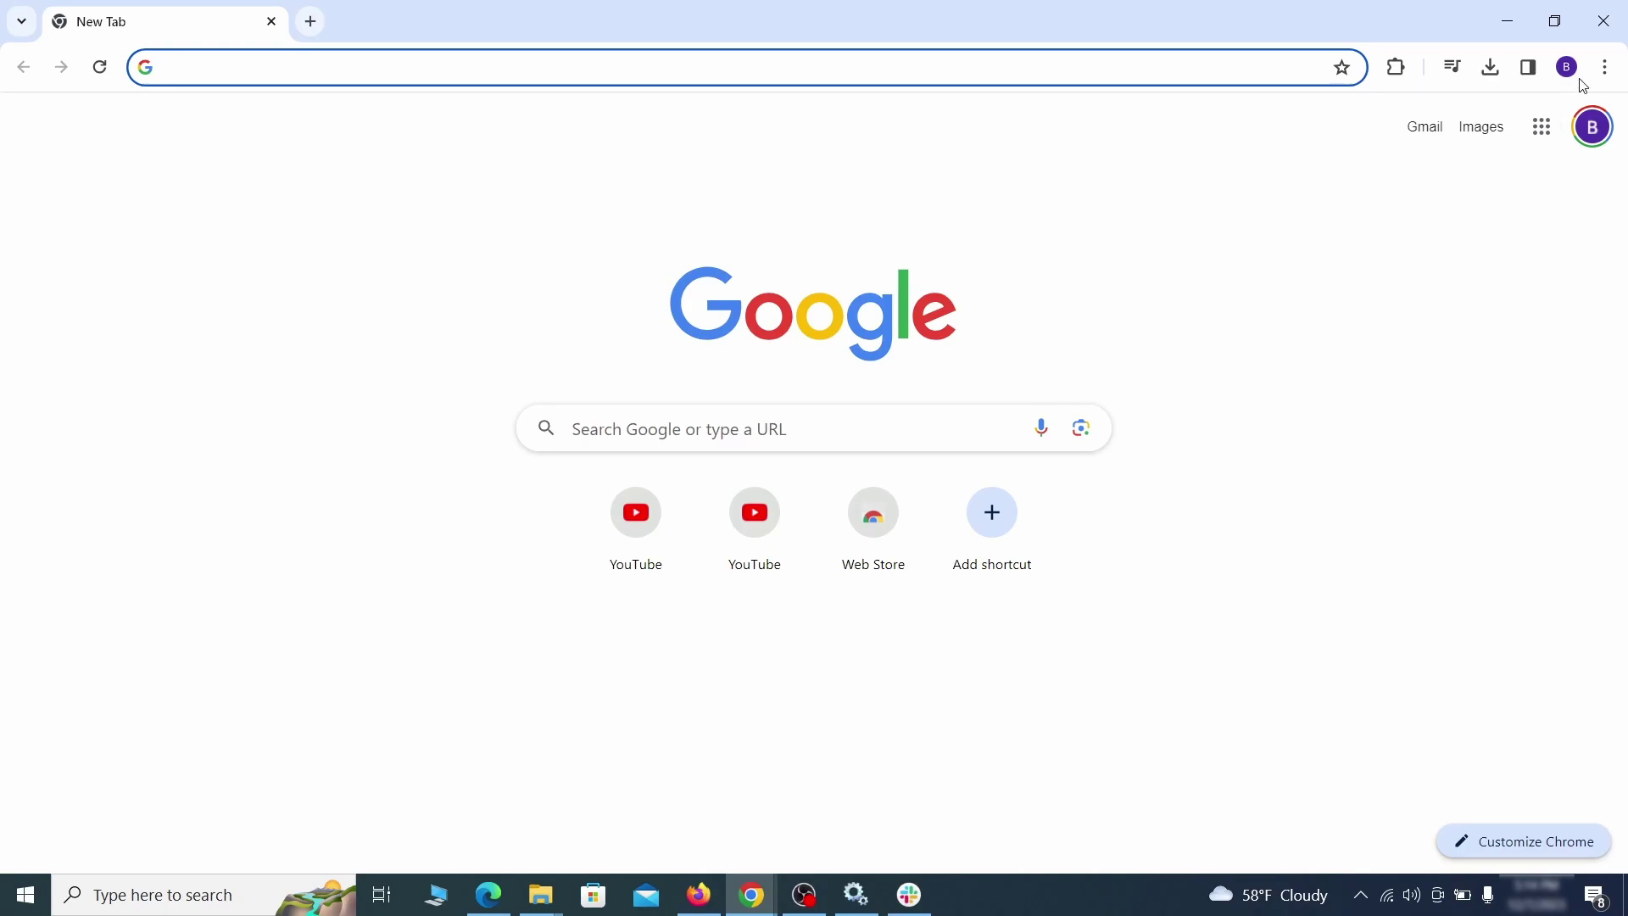
Open Chrome's extension manager, then disable and remove the Add to Zola Button extension.
click(1605, 68)
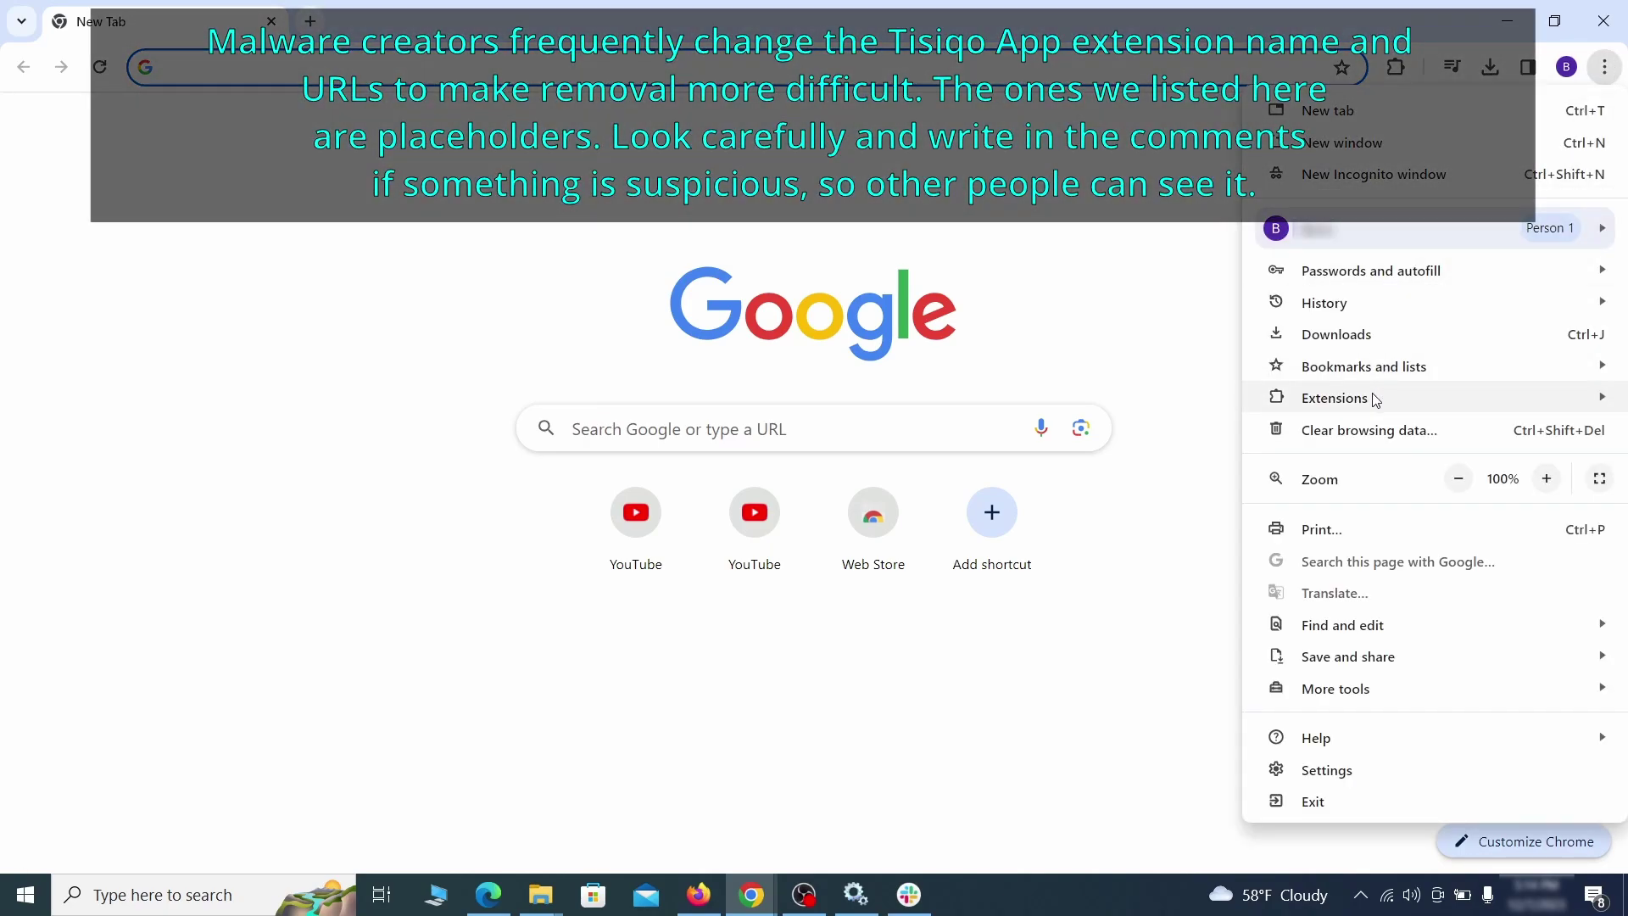
mouse_move(1375, 400)
click(1192, 401)
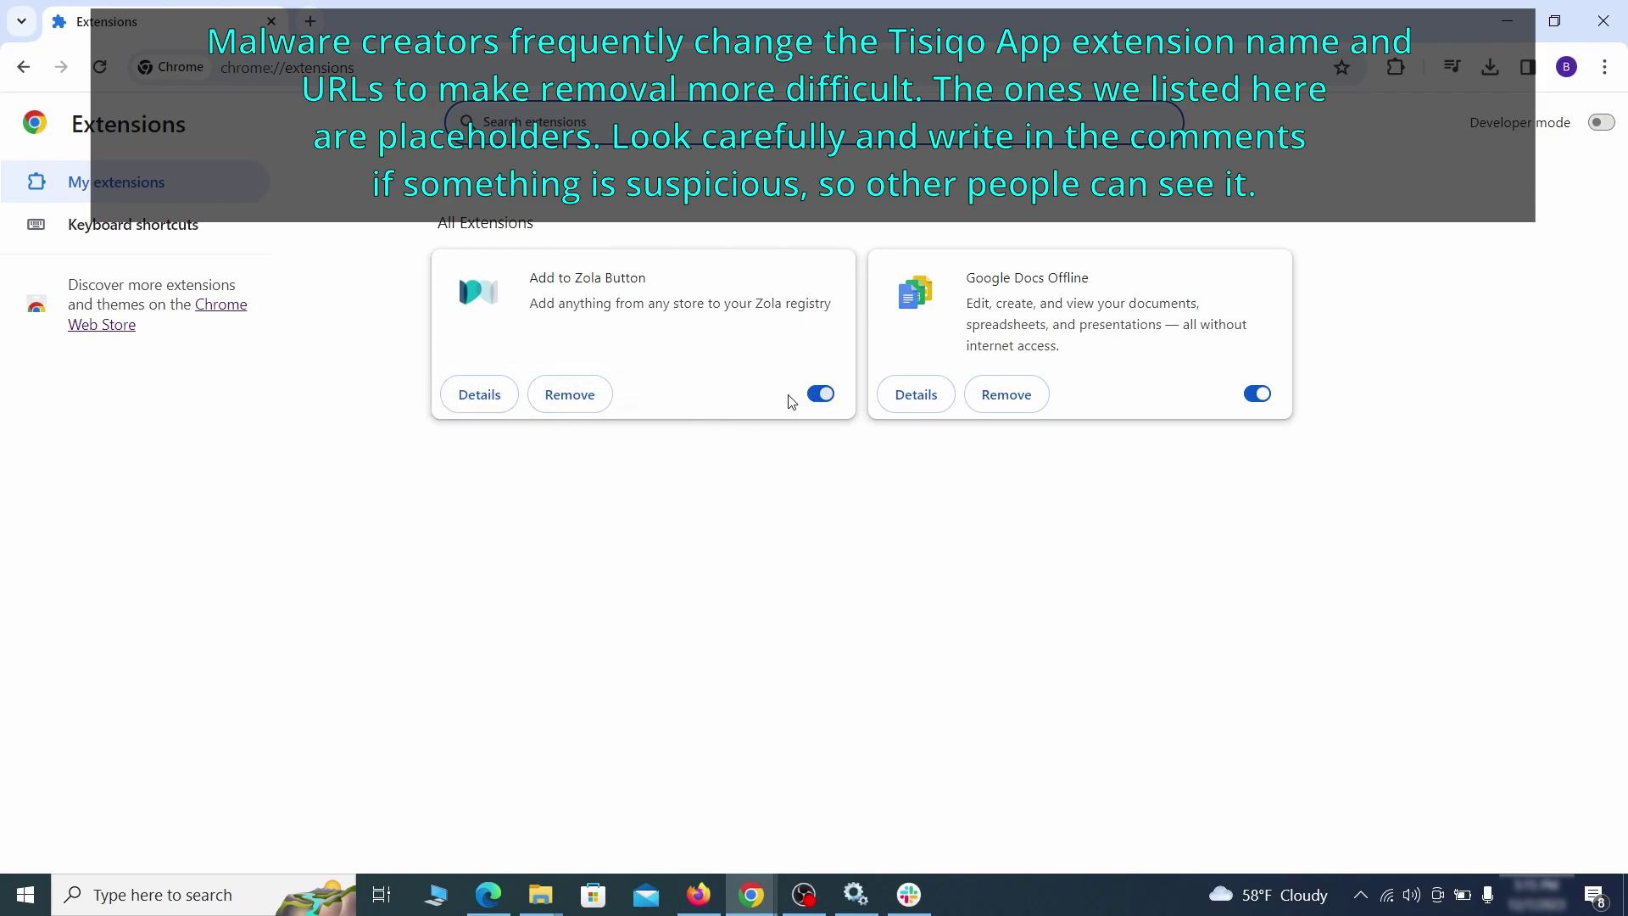
click(819, 393)
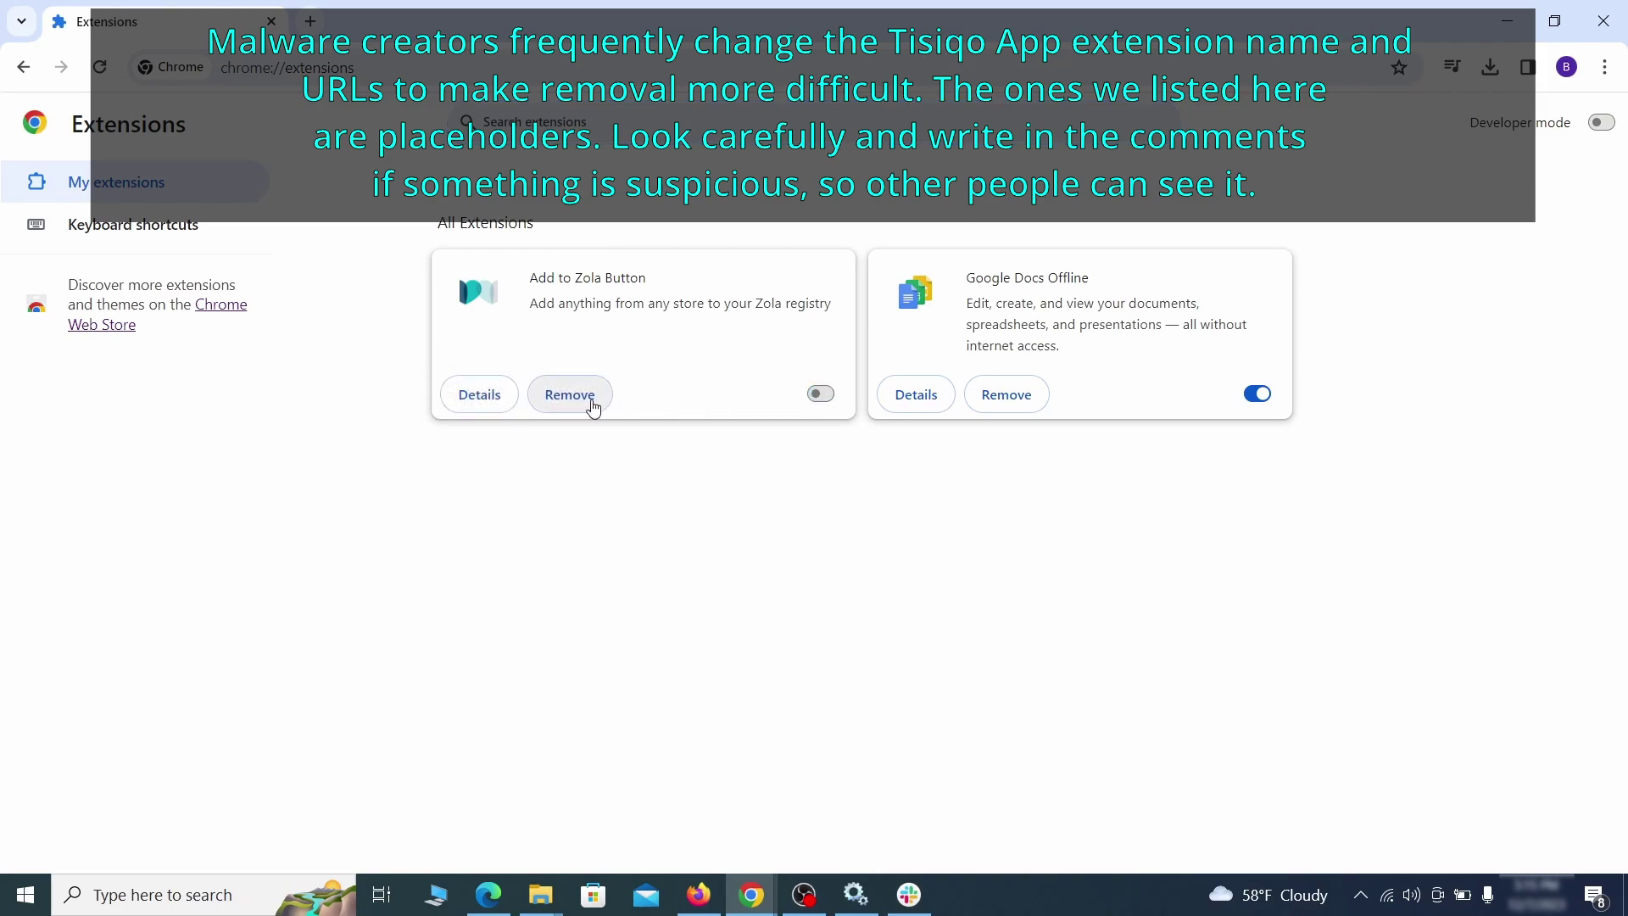
click(593, 405)
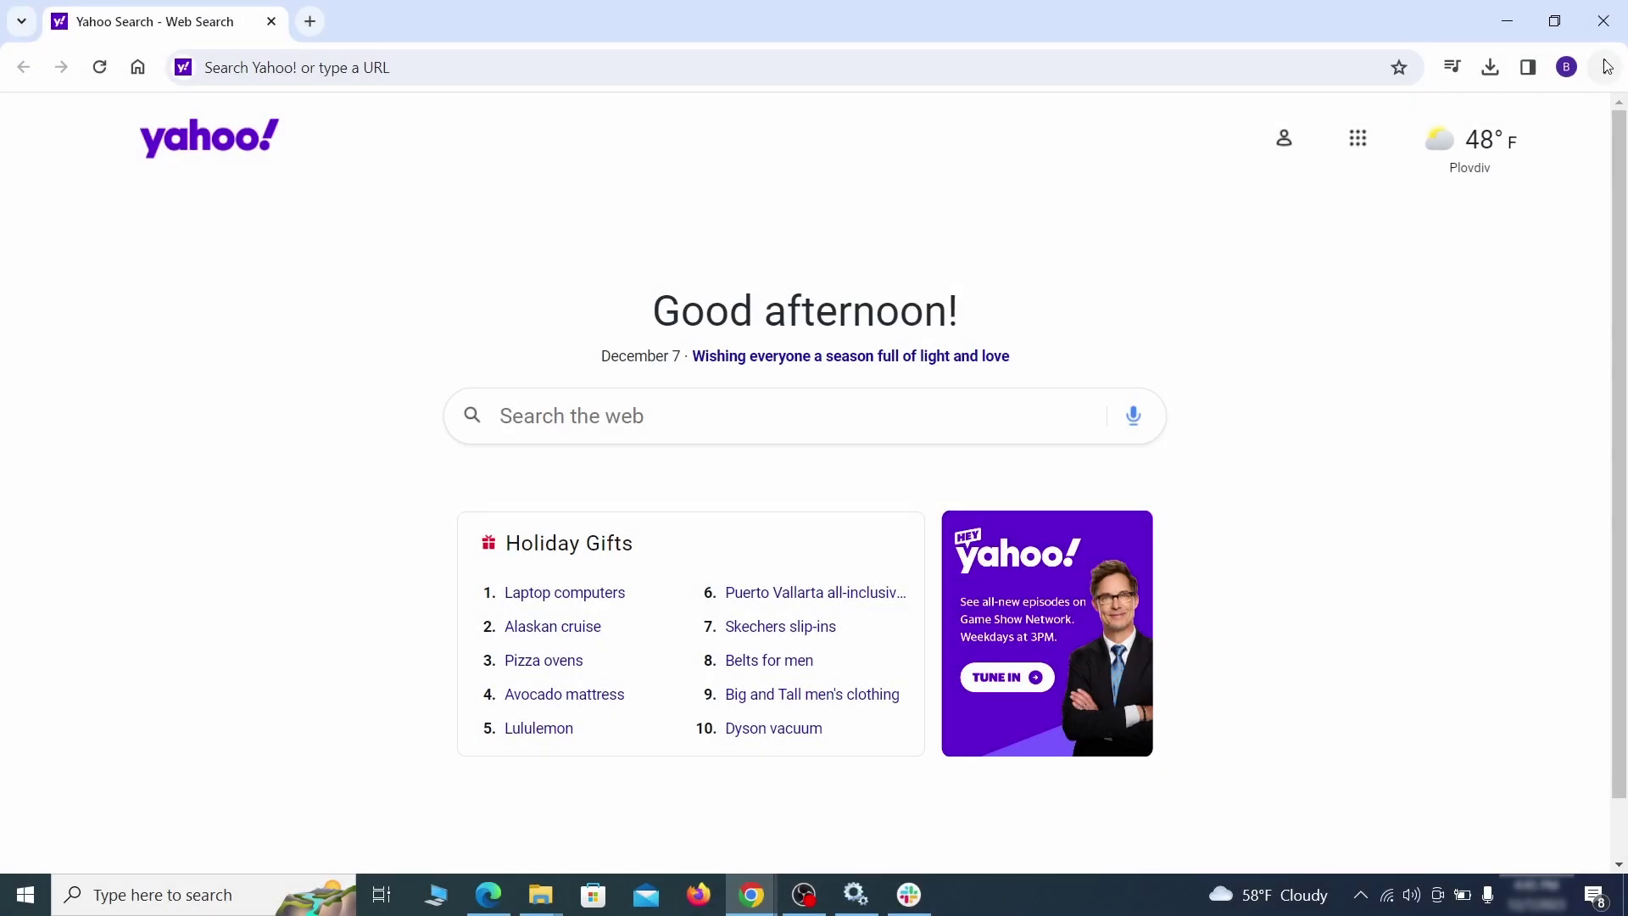
Clear Chrome's browsing data for the last hour using the advanced options, with every category selected except passwords and other sign-in data.
click(1605, 67)
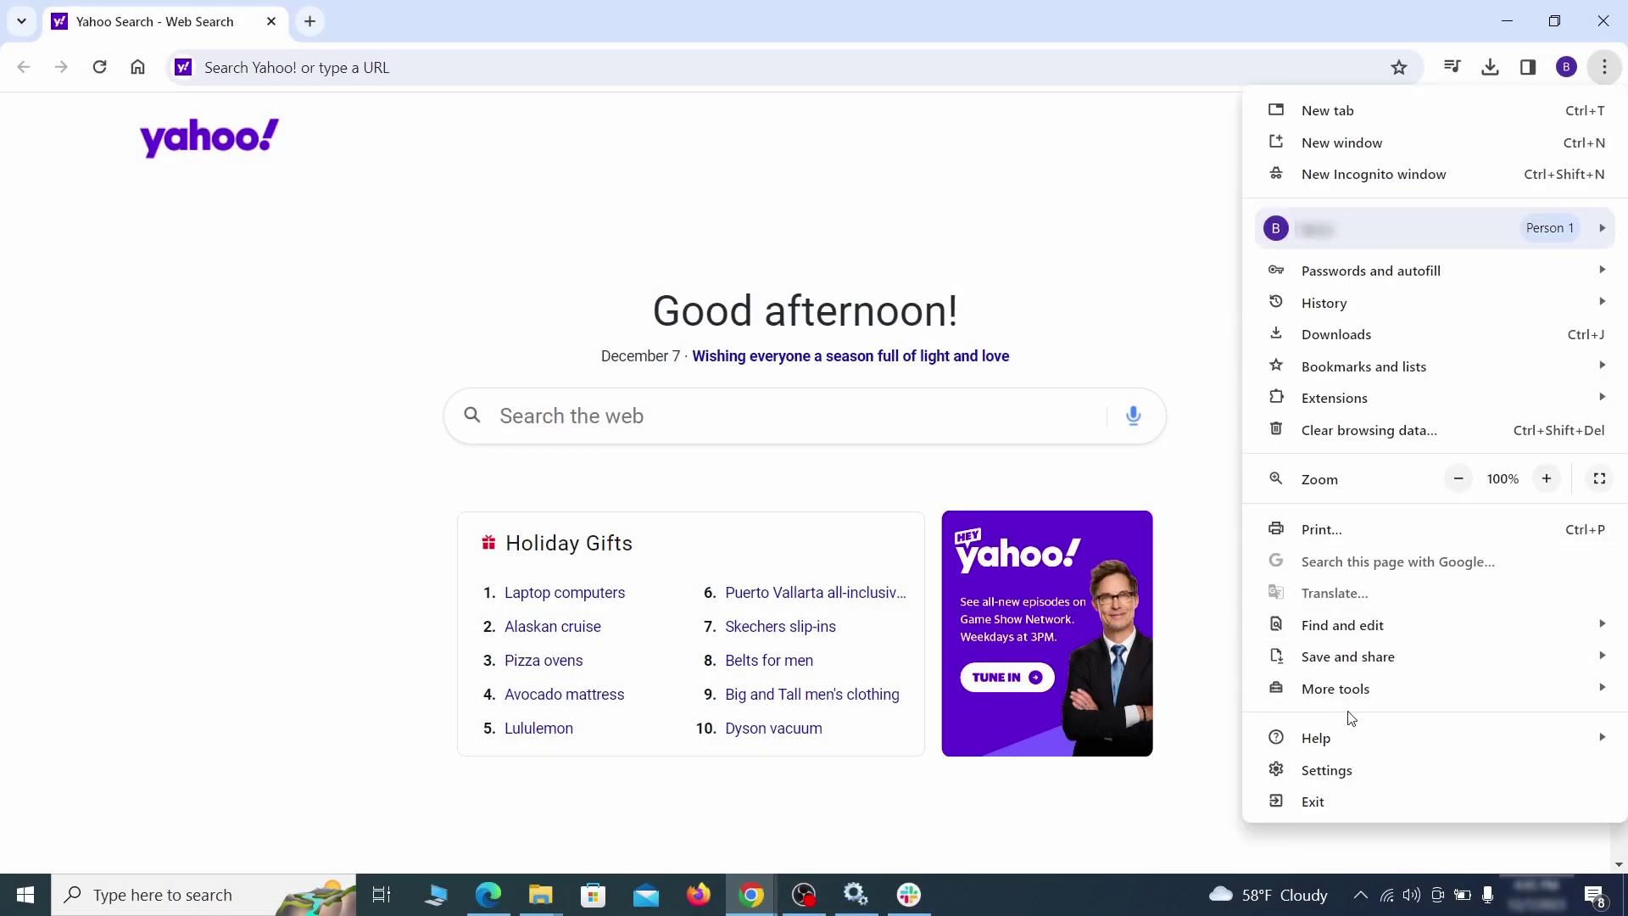
click(1334, 772)
click(192, 265)
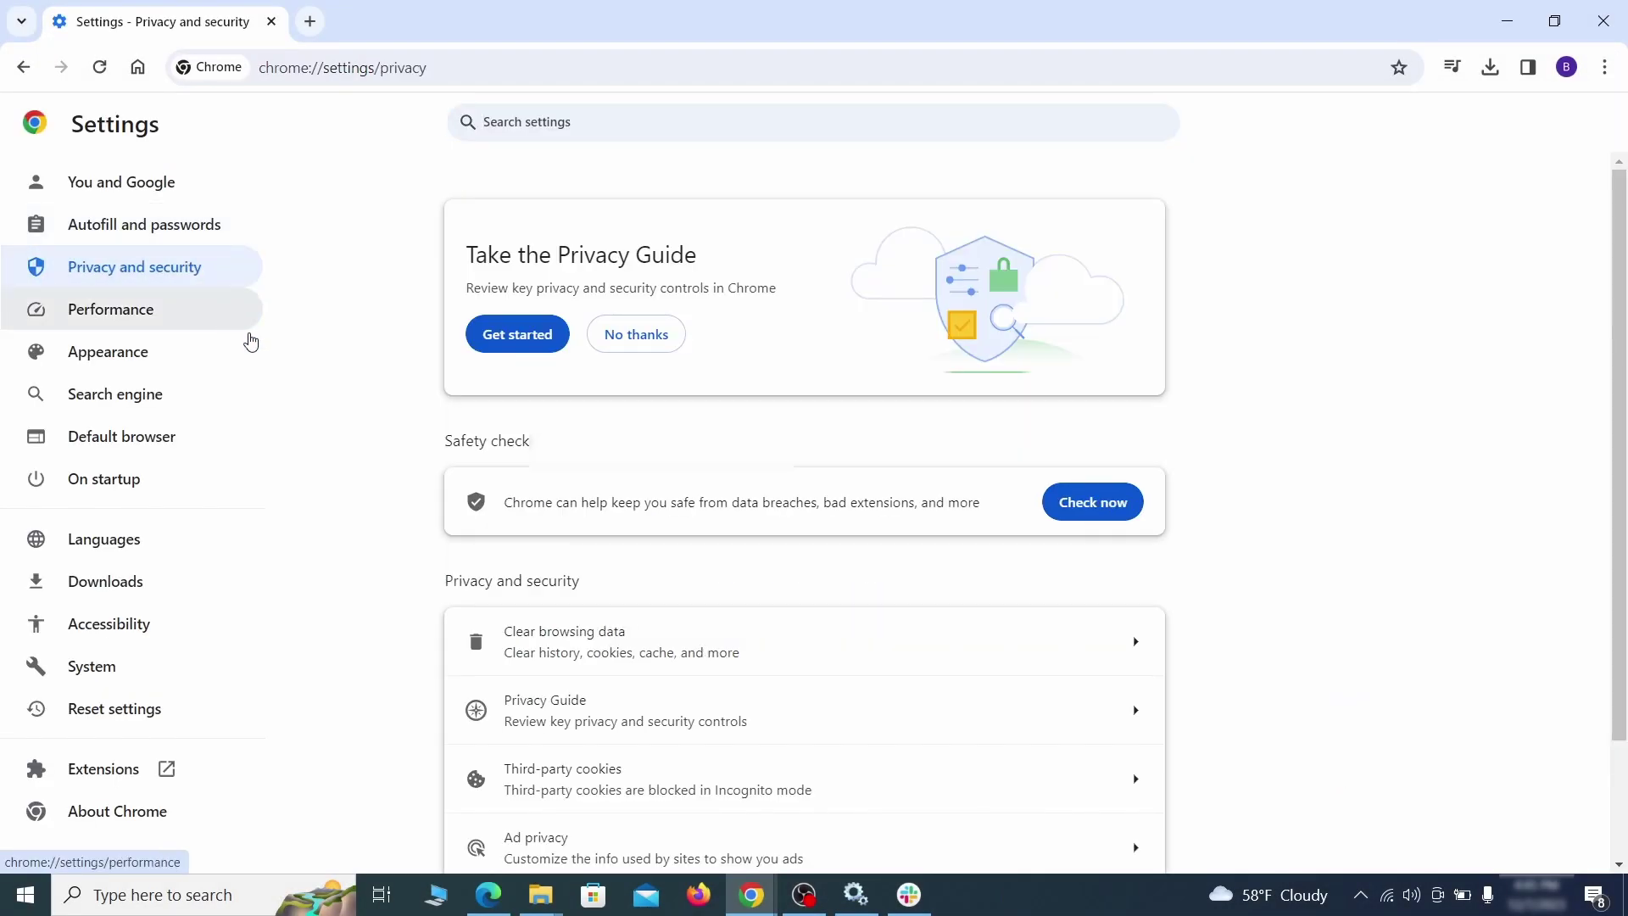
scroll(1284, 555, down, 1)
click(1064, 547)
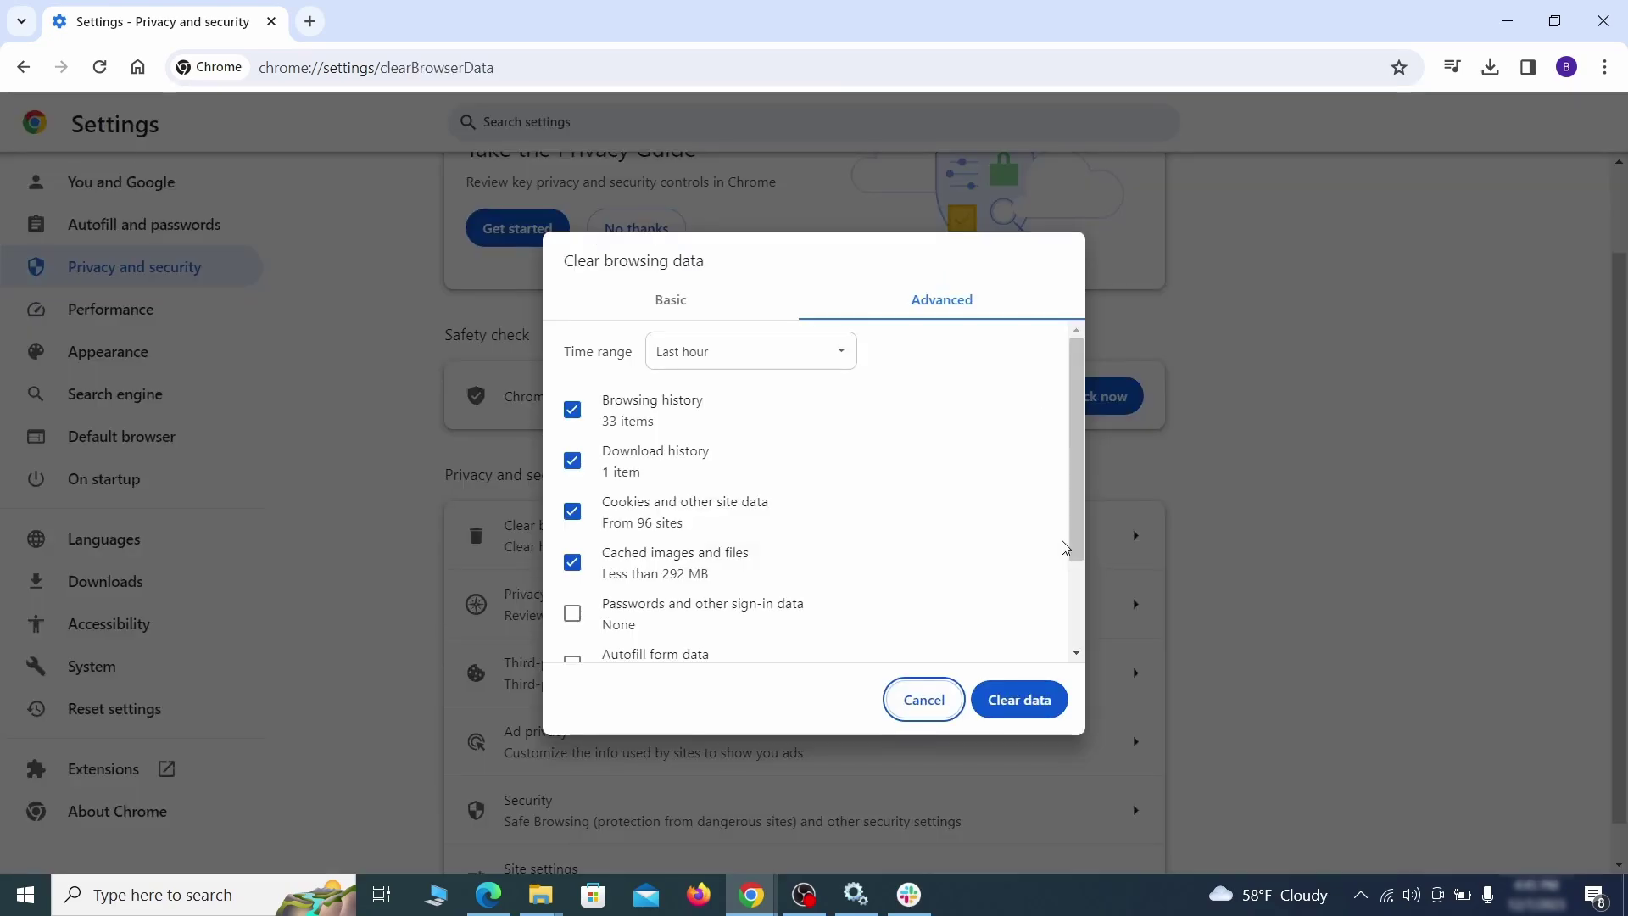
click(717, 307)
click(906, 305)
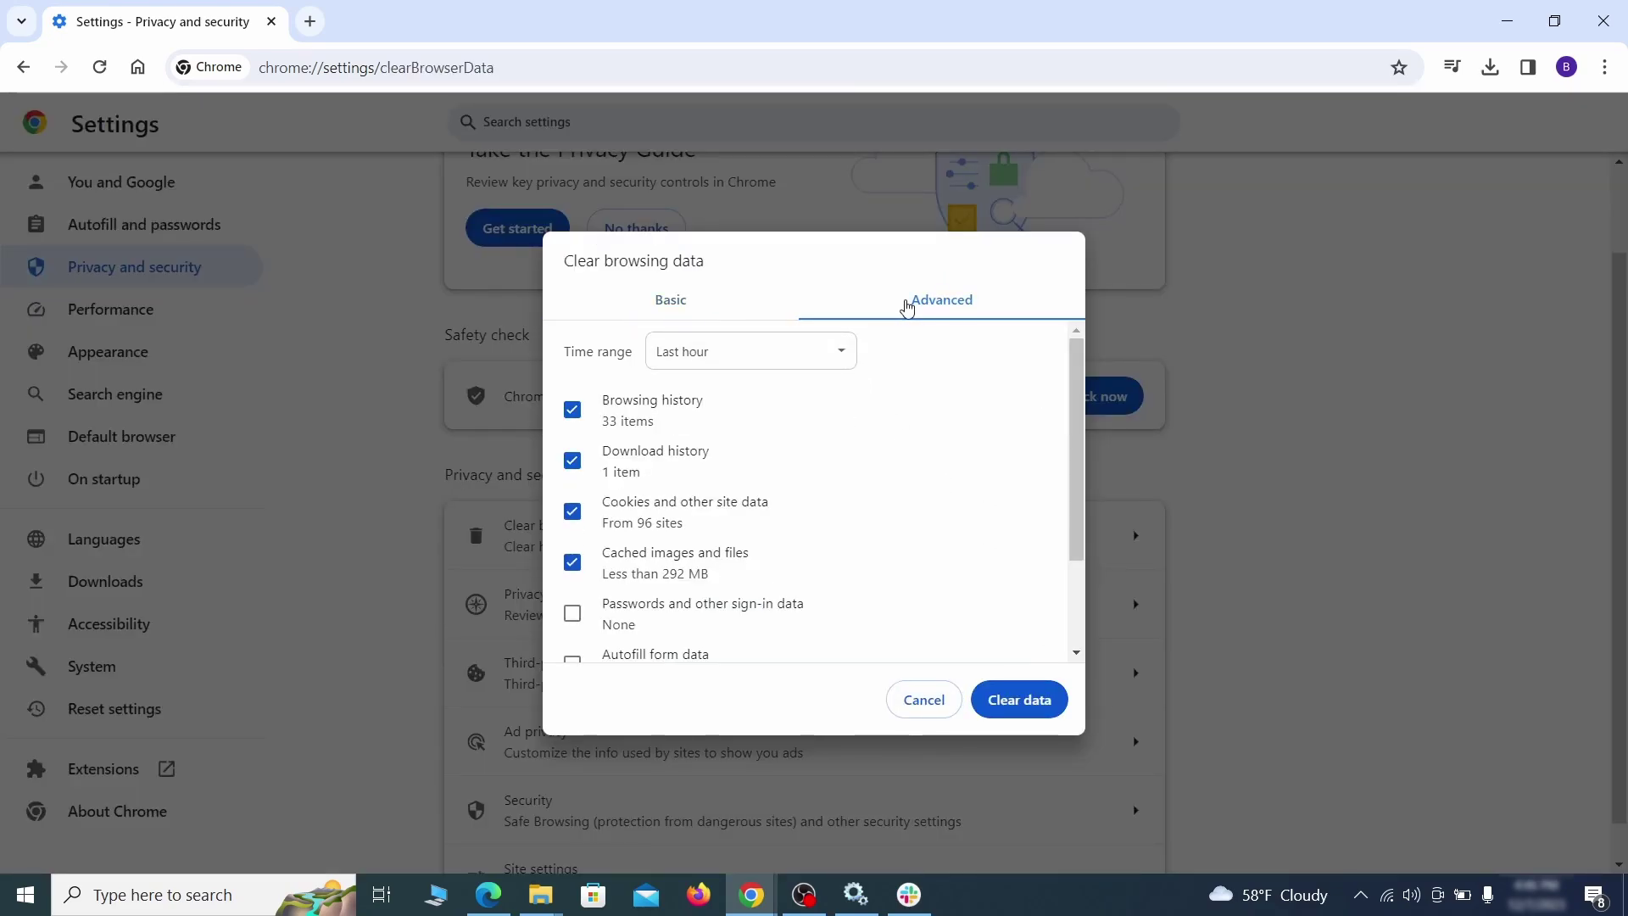
scroll(825, 485, down, 2)
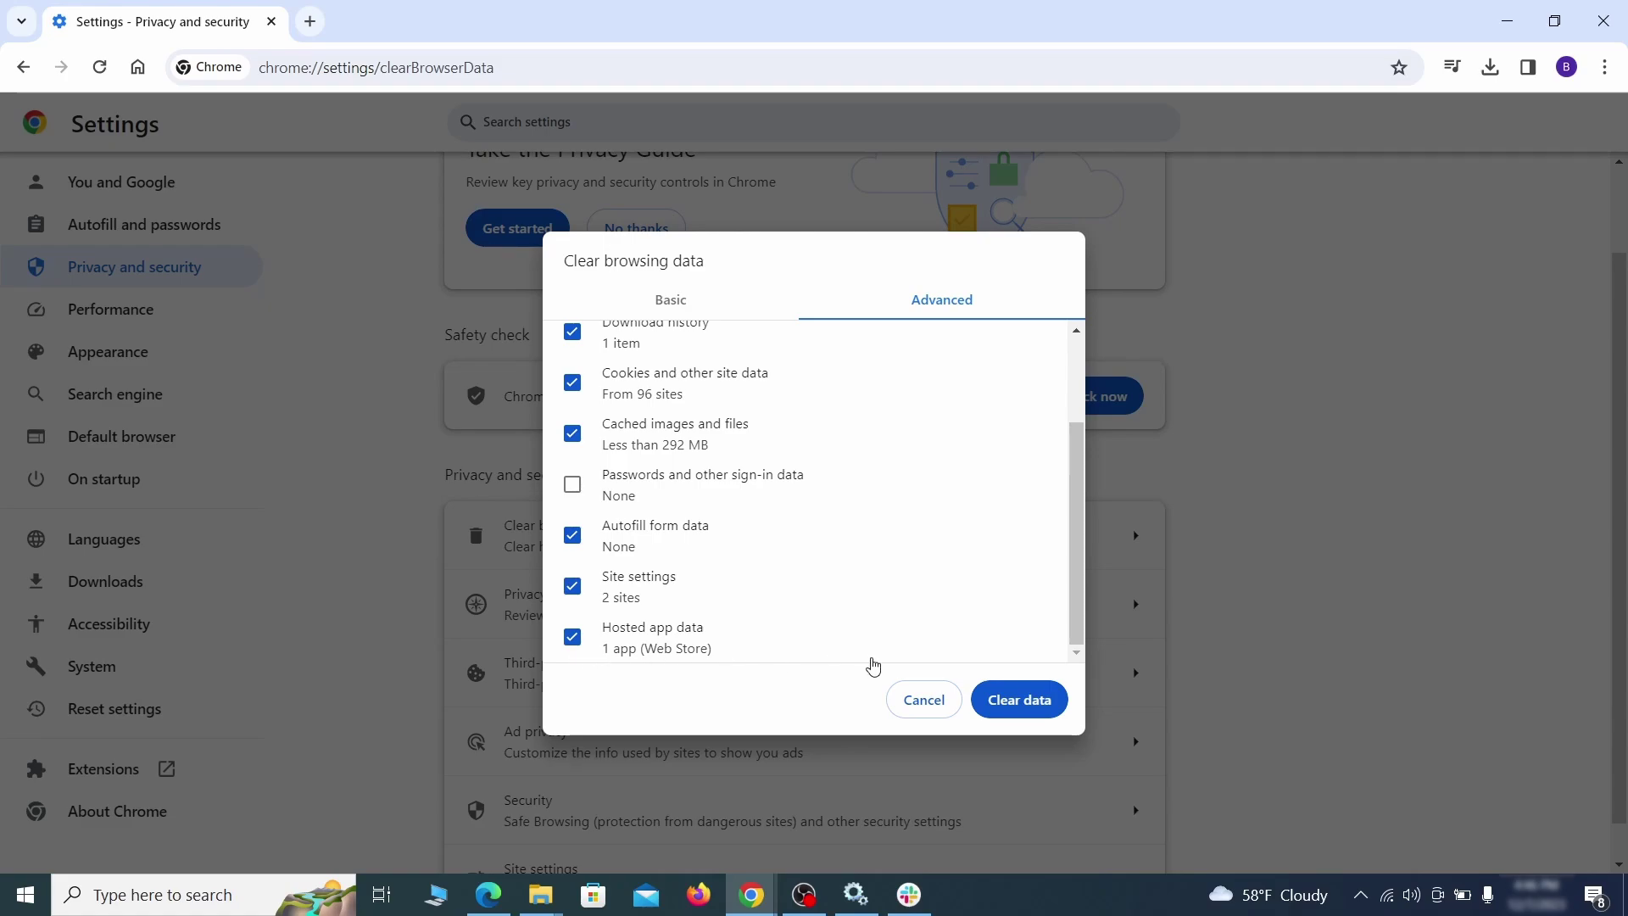
click(1022, 700)
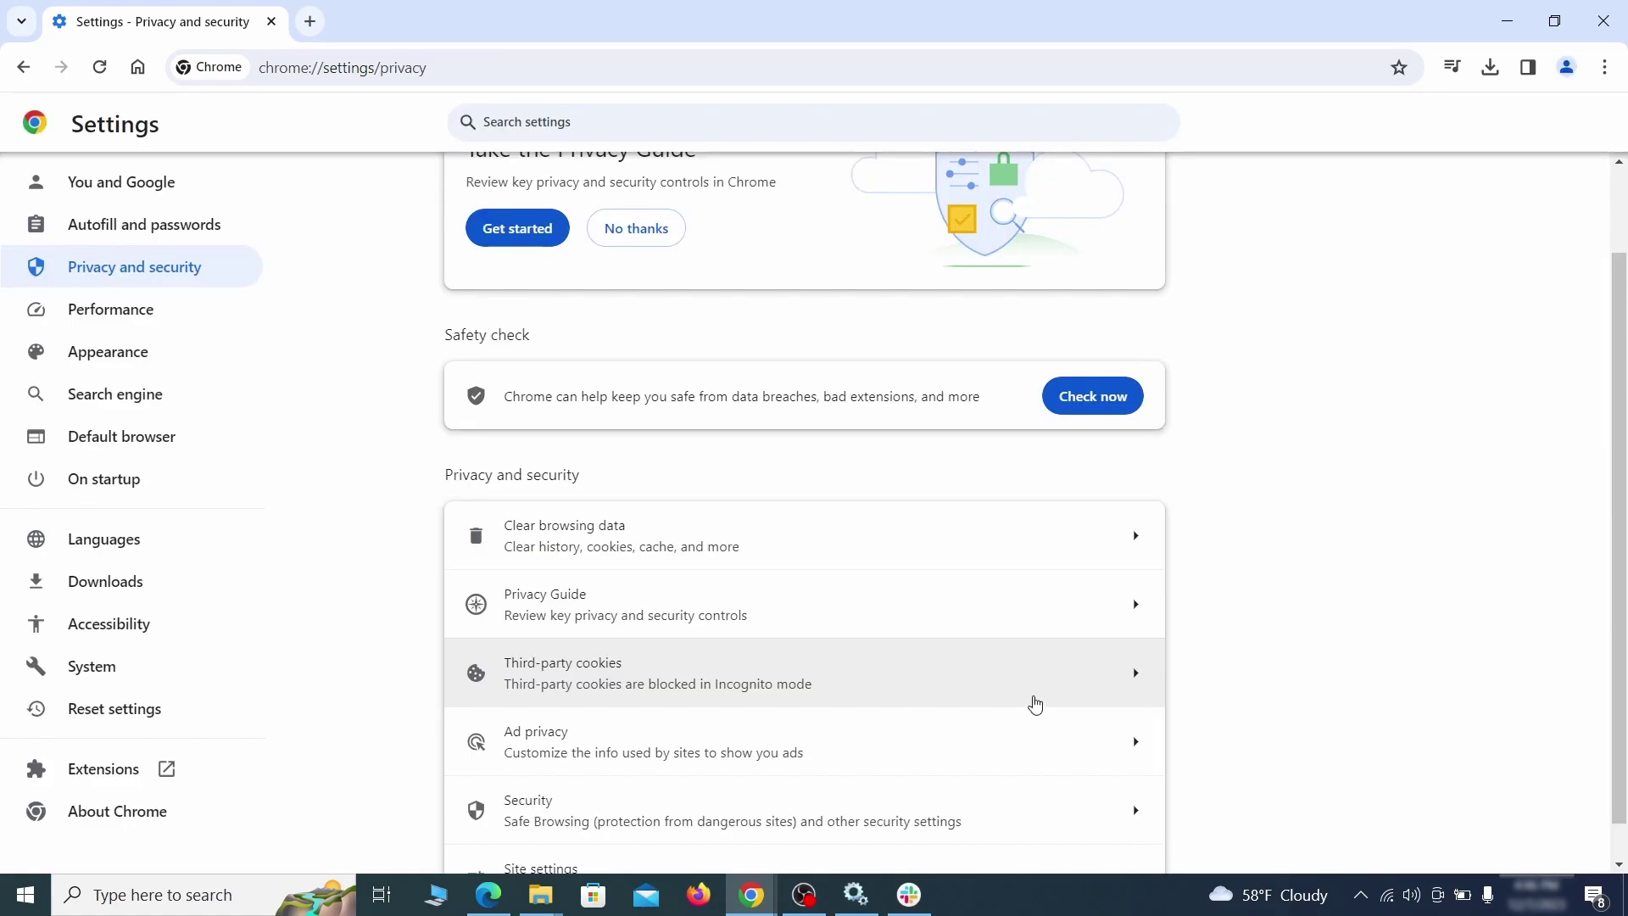
Remove ExampleRougeURL.com from the sites allowed to send notifications in Chrome's site settings.
scroll(1226, 556, down, 1)
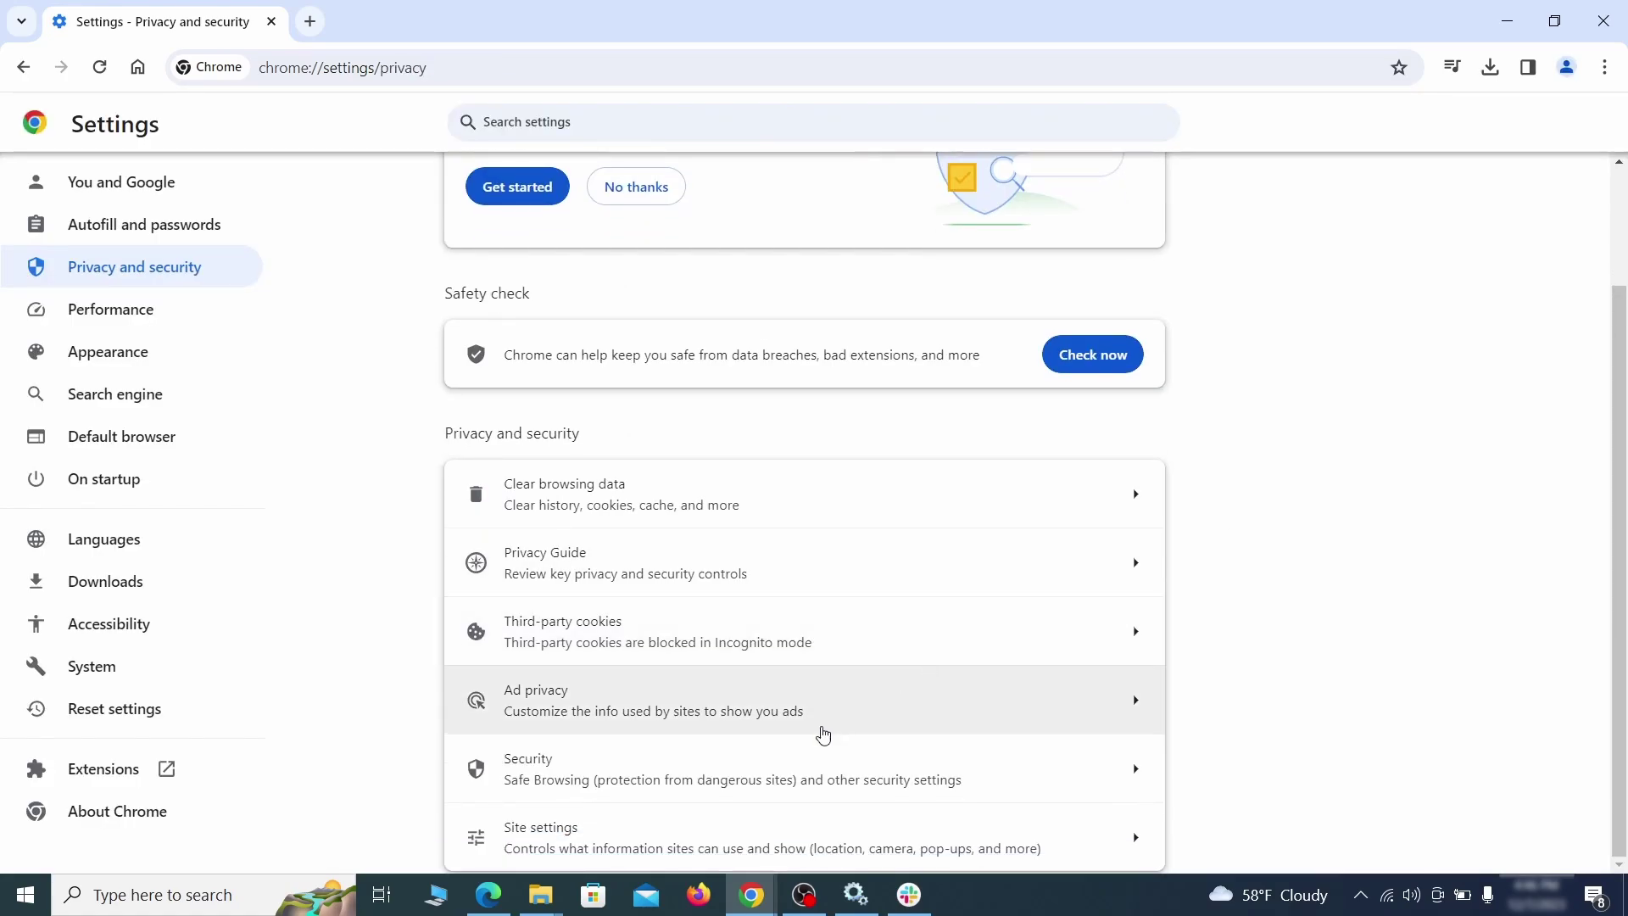
click(797, 831)
scroll(1168, 517, down, 3)
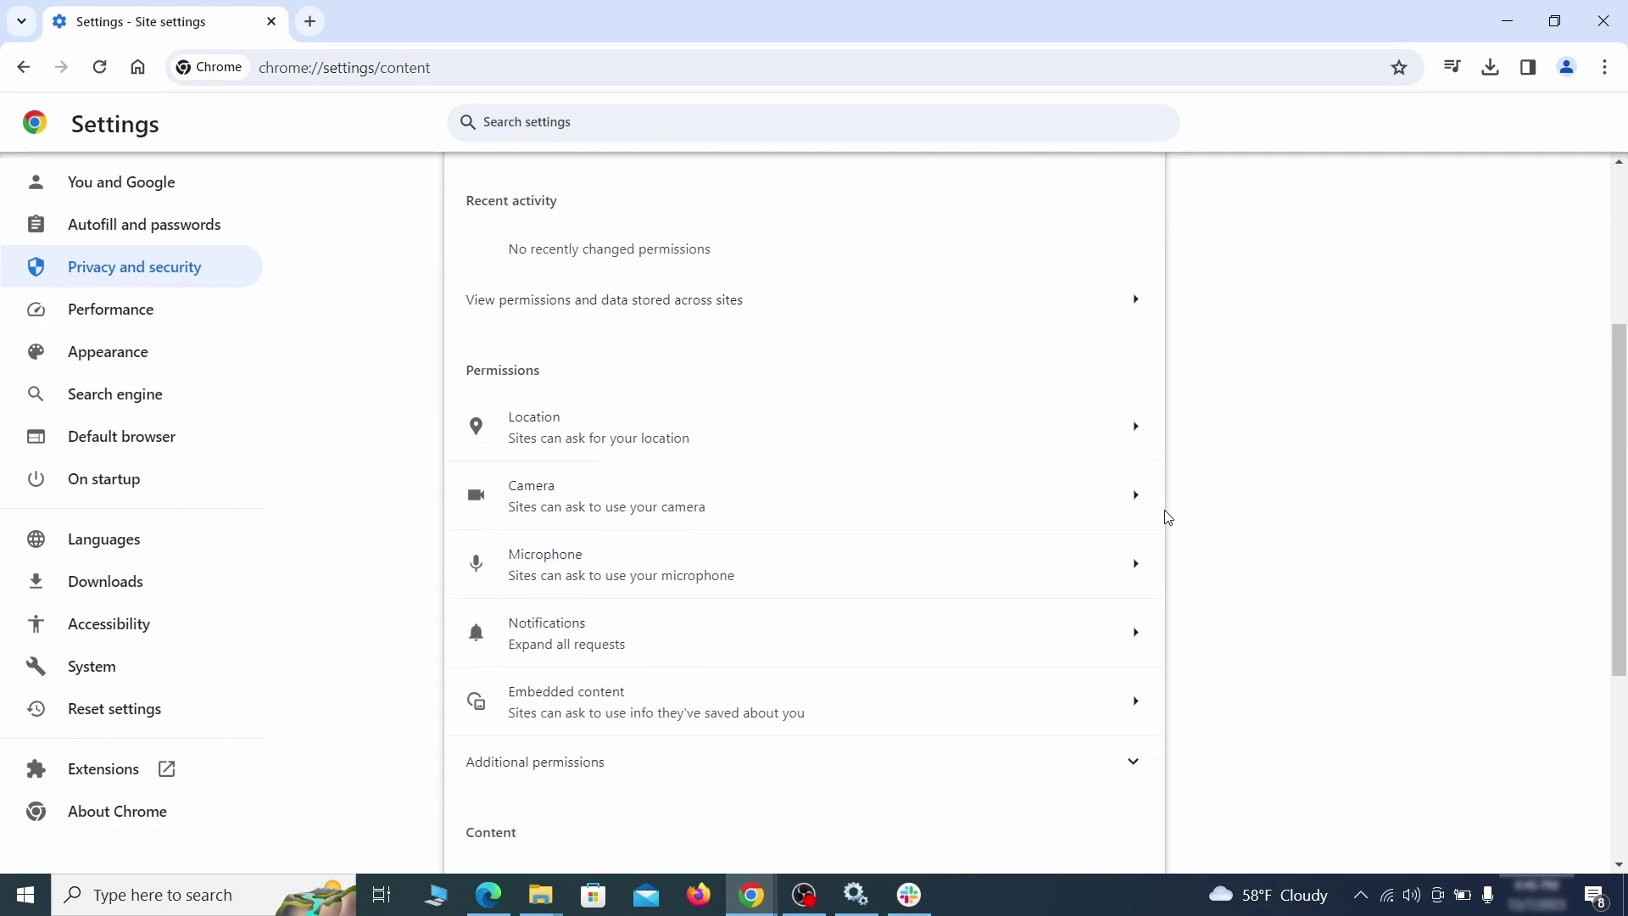
scroll(1176, 507, down, 1)
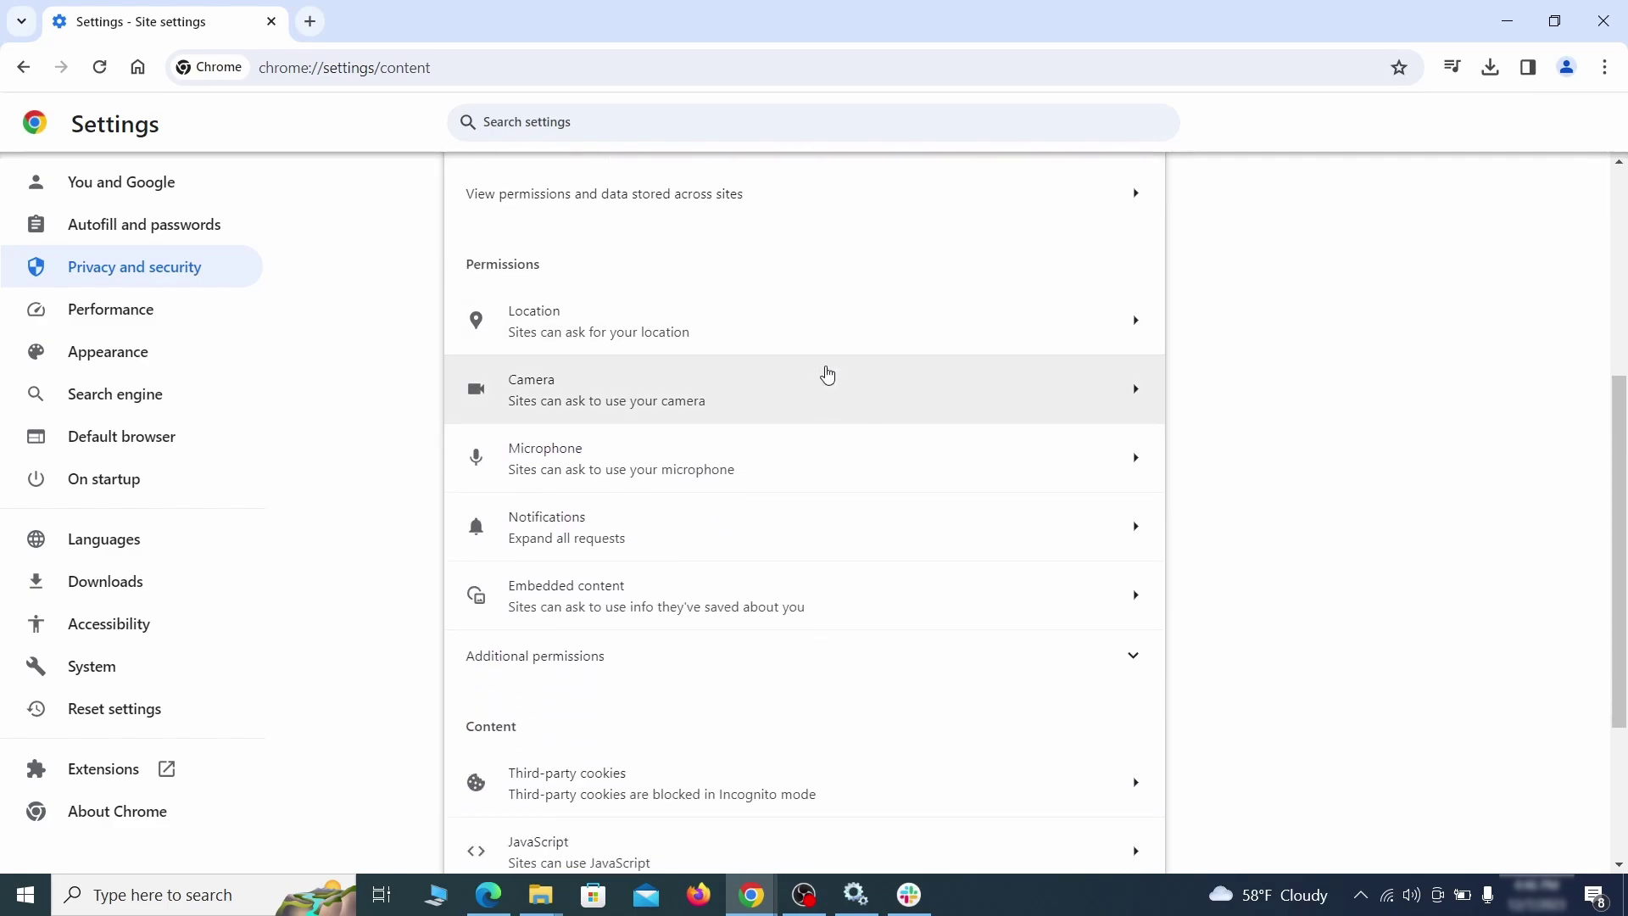
click(819, 337)
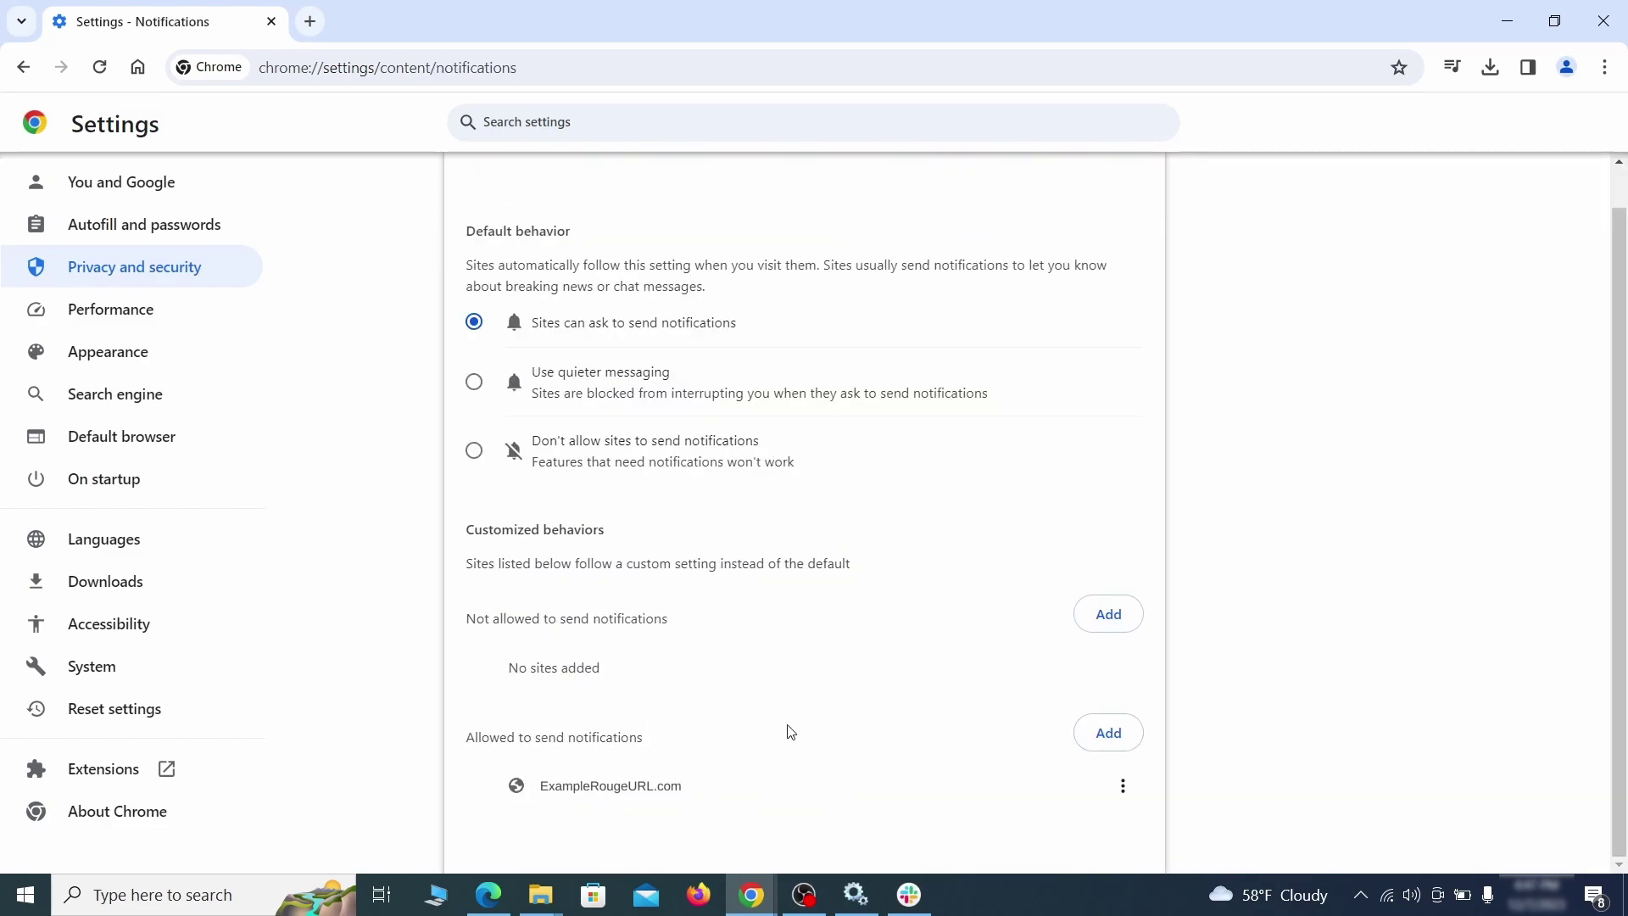
click(1123, 787)
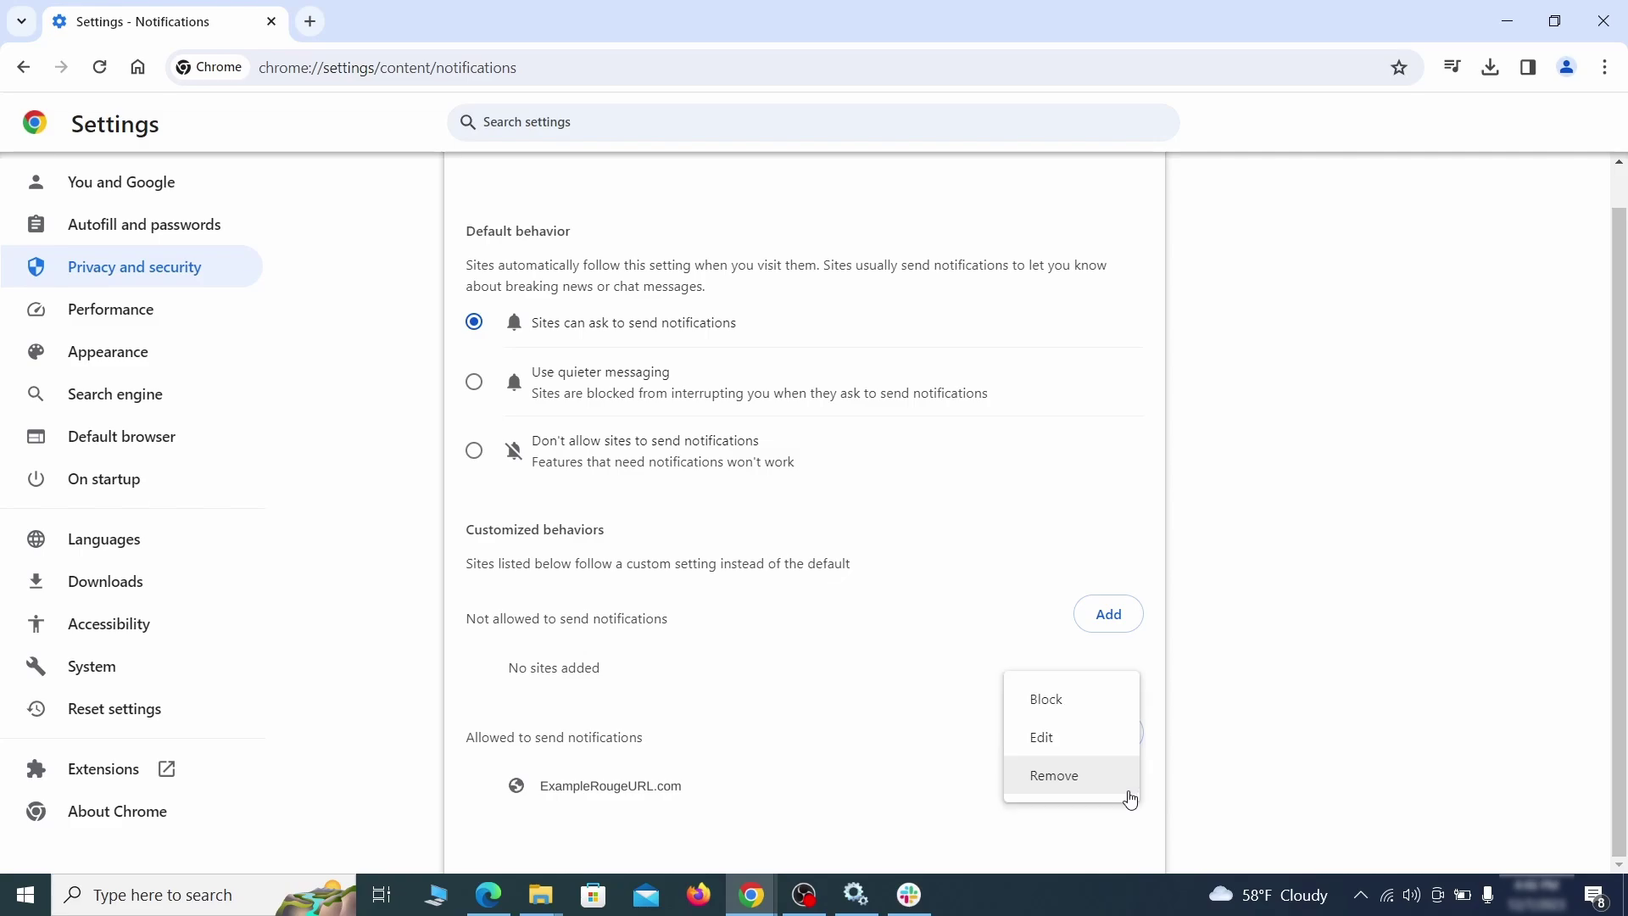
click(1072, 778)
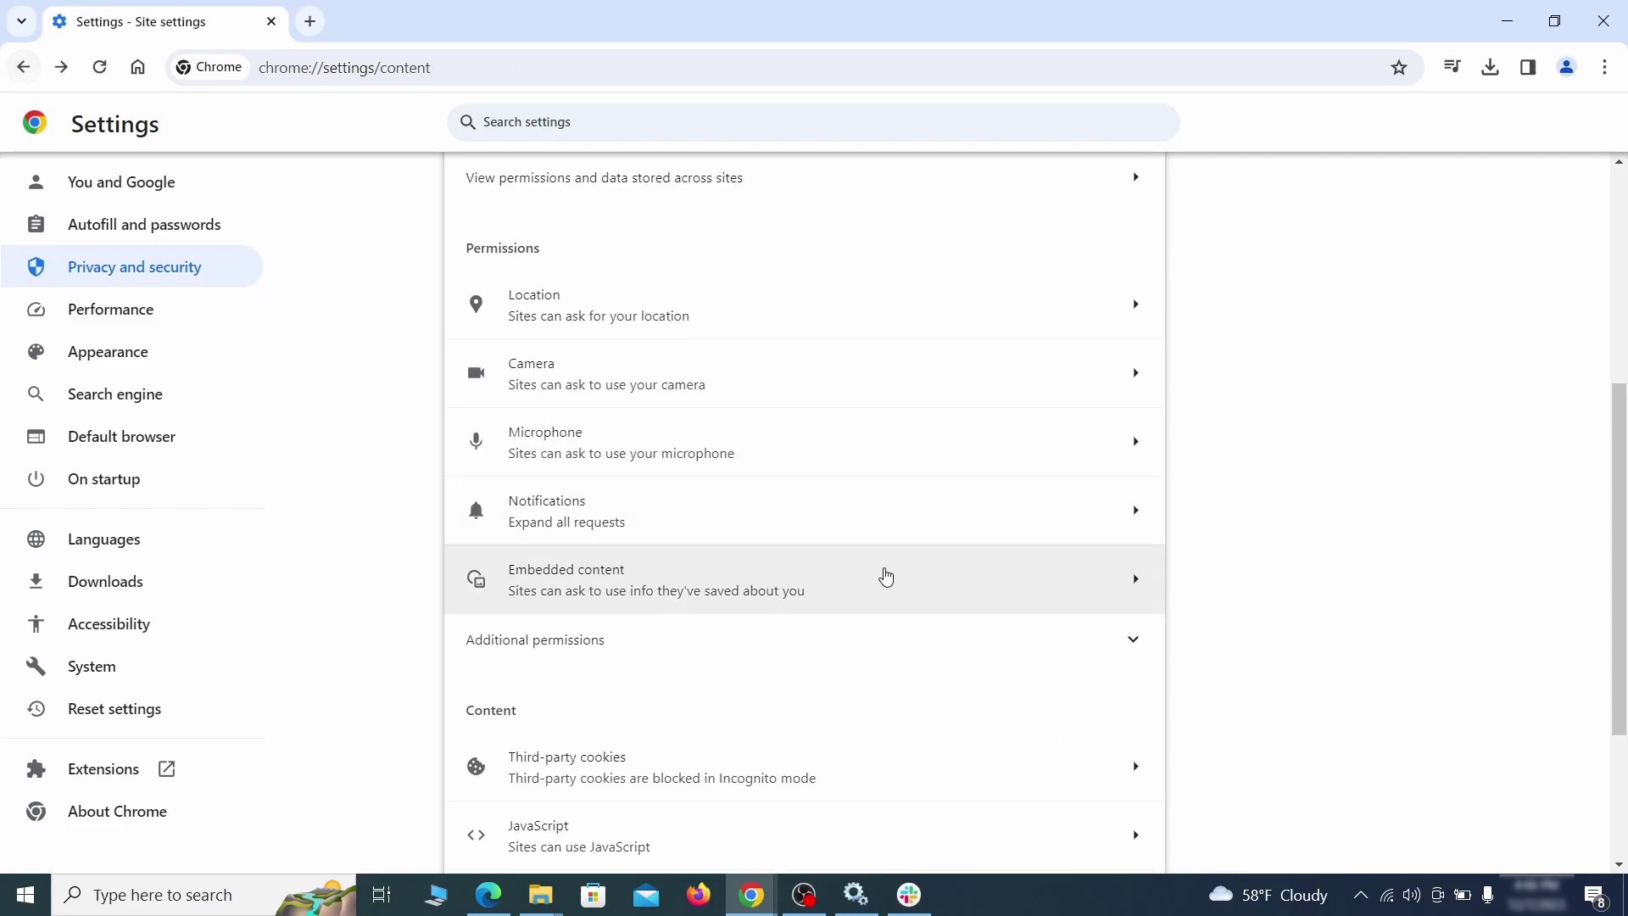
Examine the sites allowed to use third-party cookies, and return to the site settings.
scroll(882, 574, down, 3)
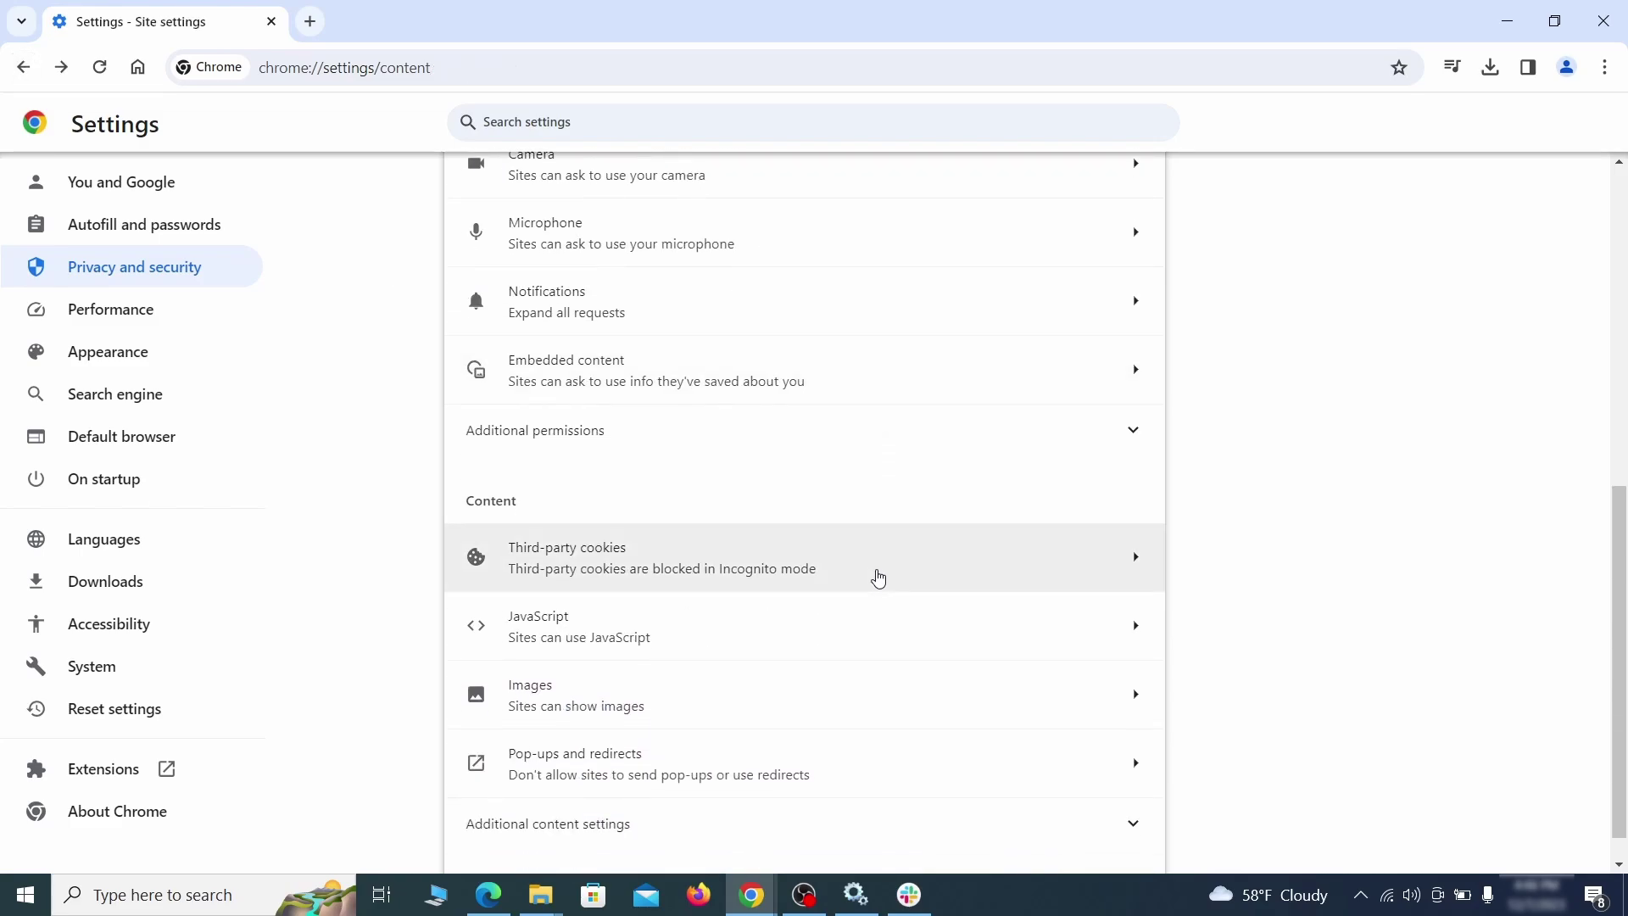
click(873, 574)
scroll(880, 574, down, 5)
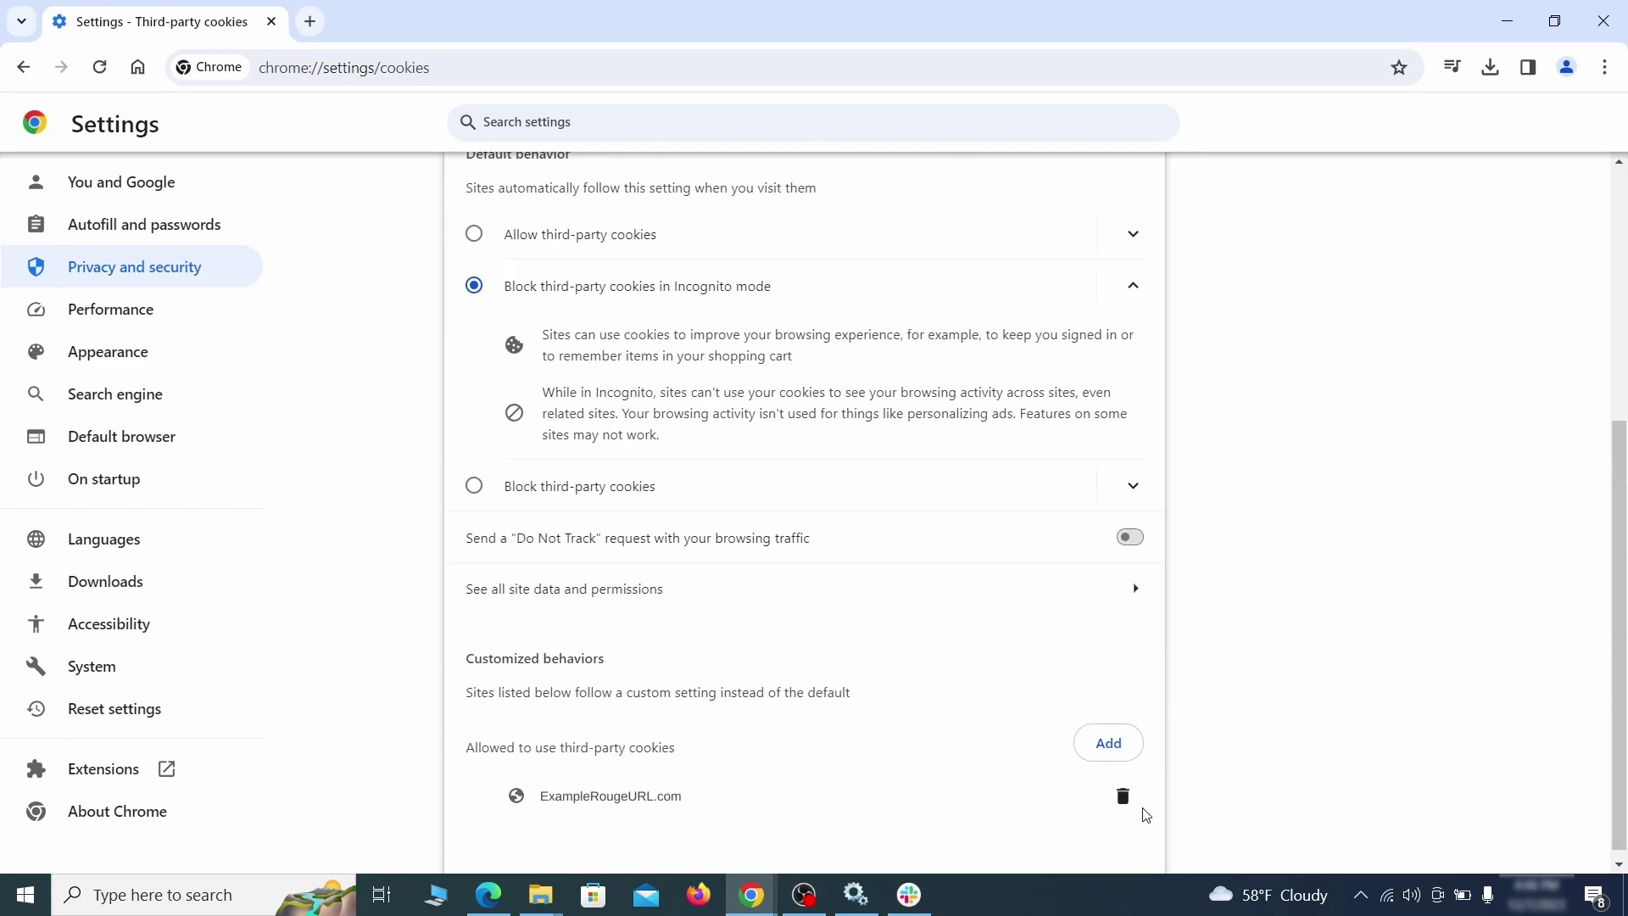
key(alt+Left)
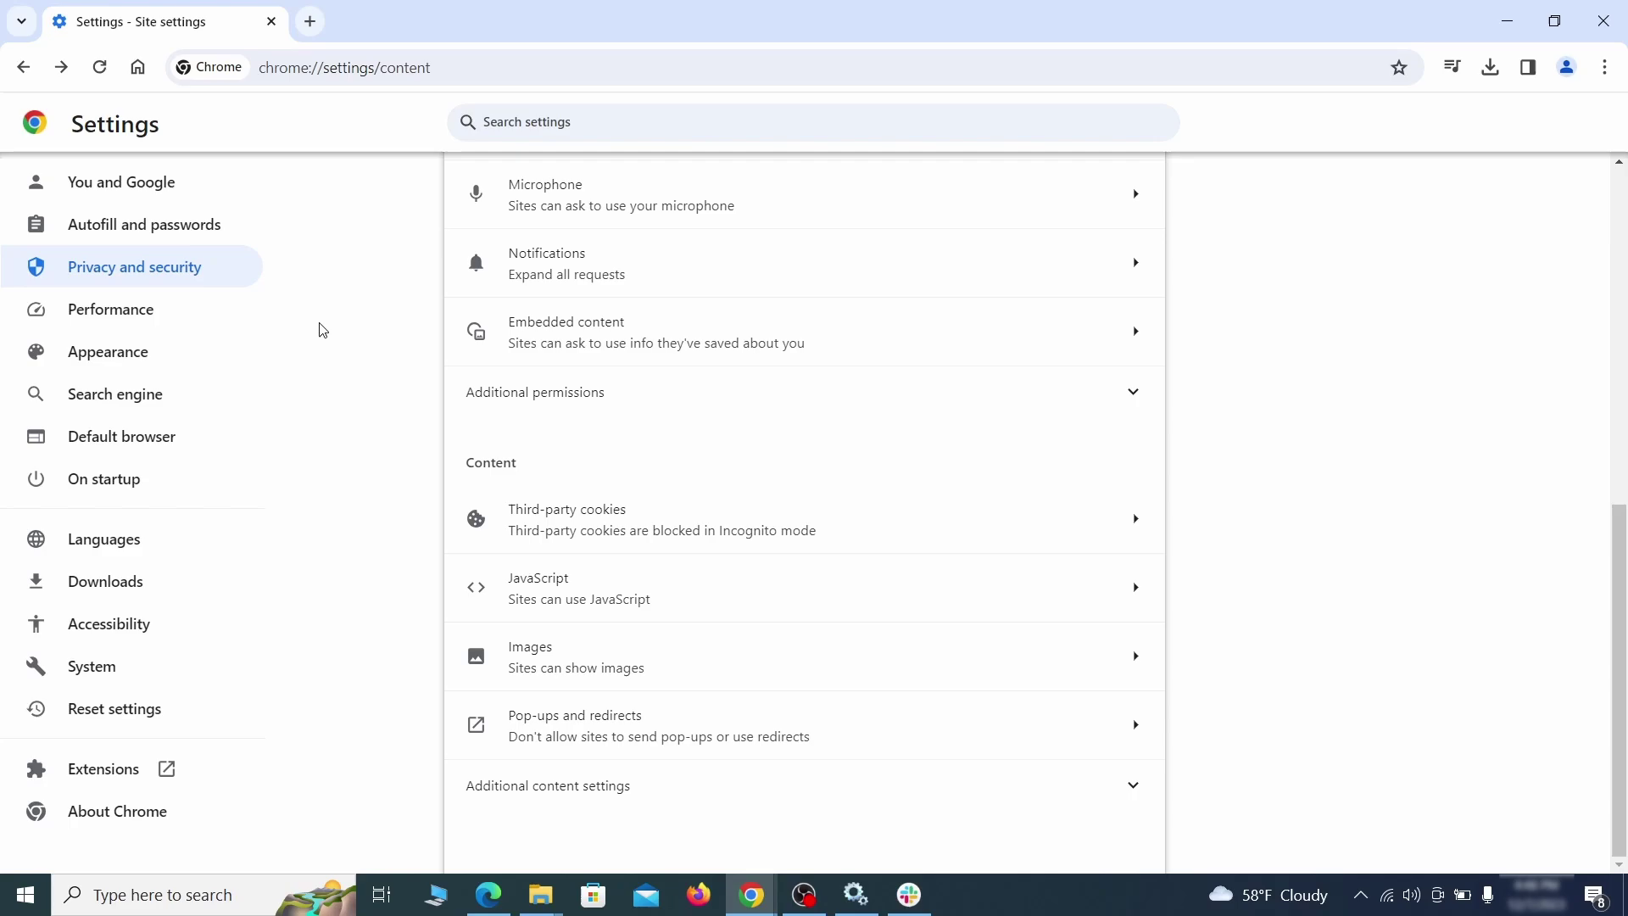
Clear the custom web address assigned to the home button in Chrome's appearance settings.
click(221, 356)
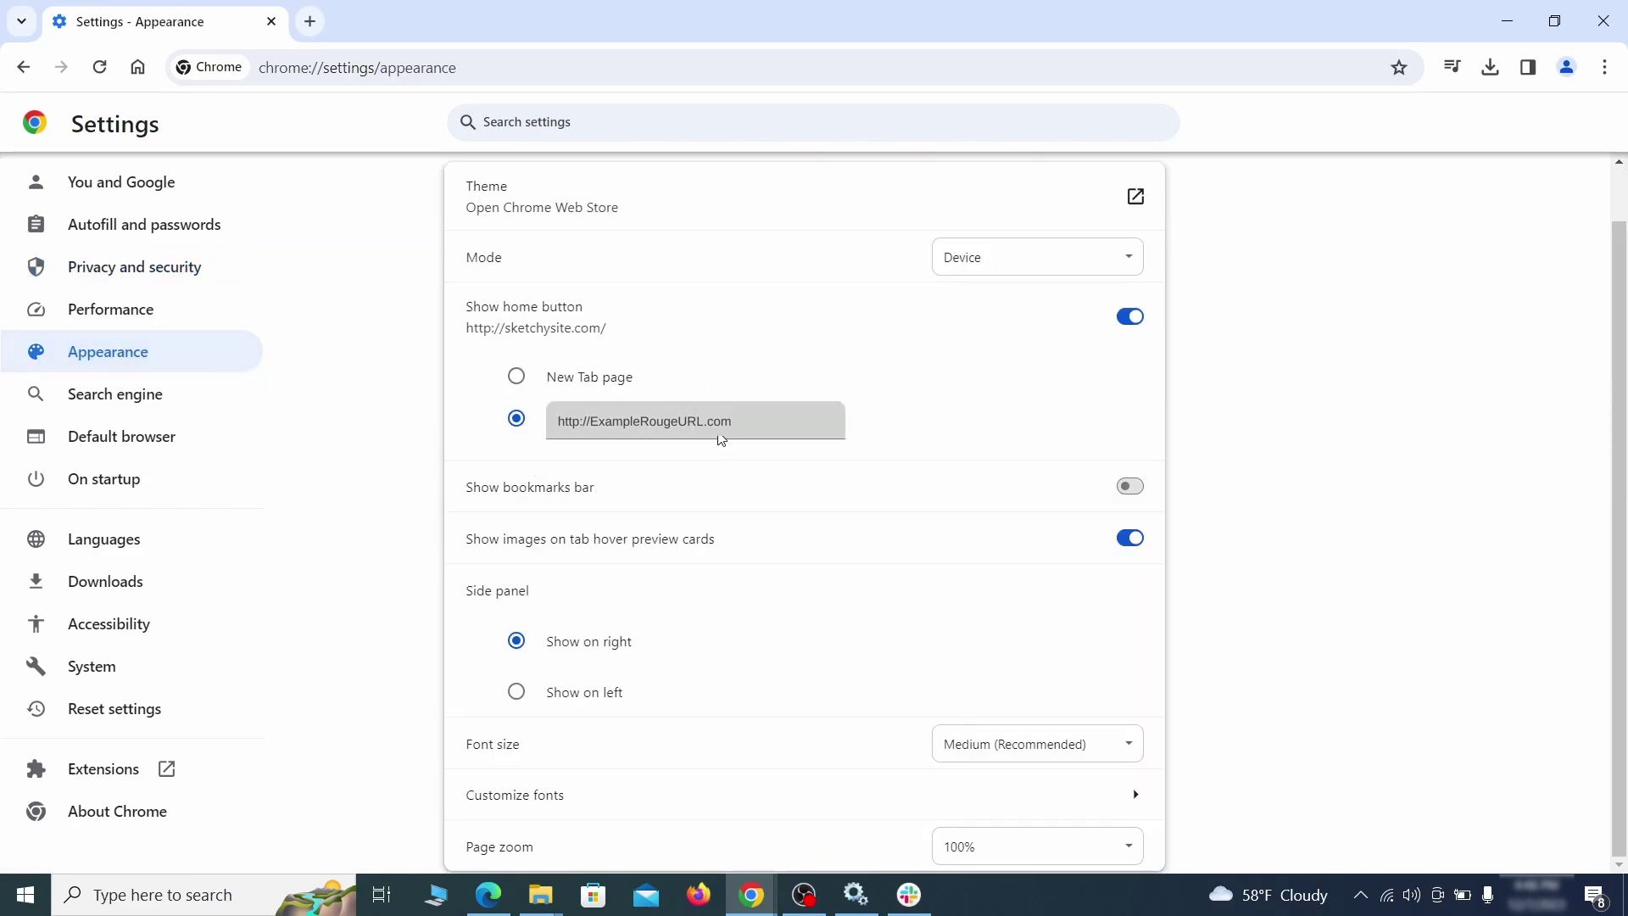
click(535, 422)
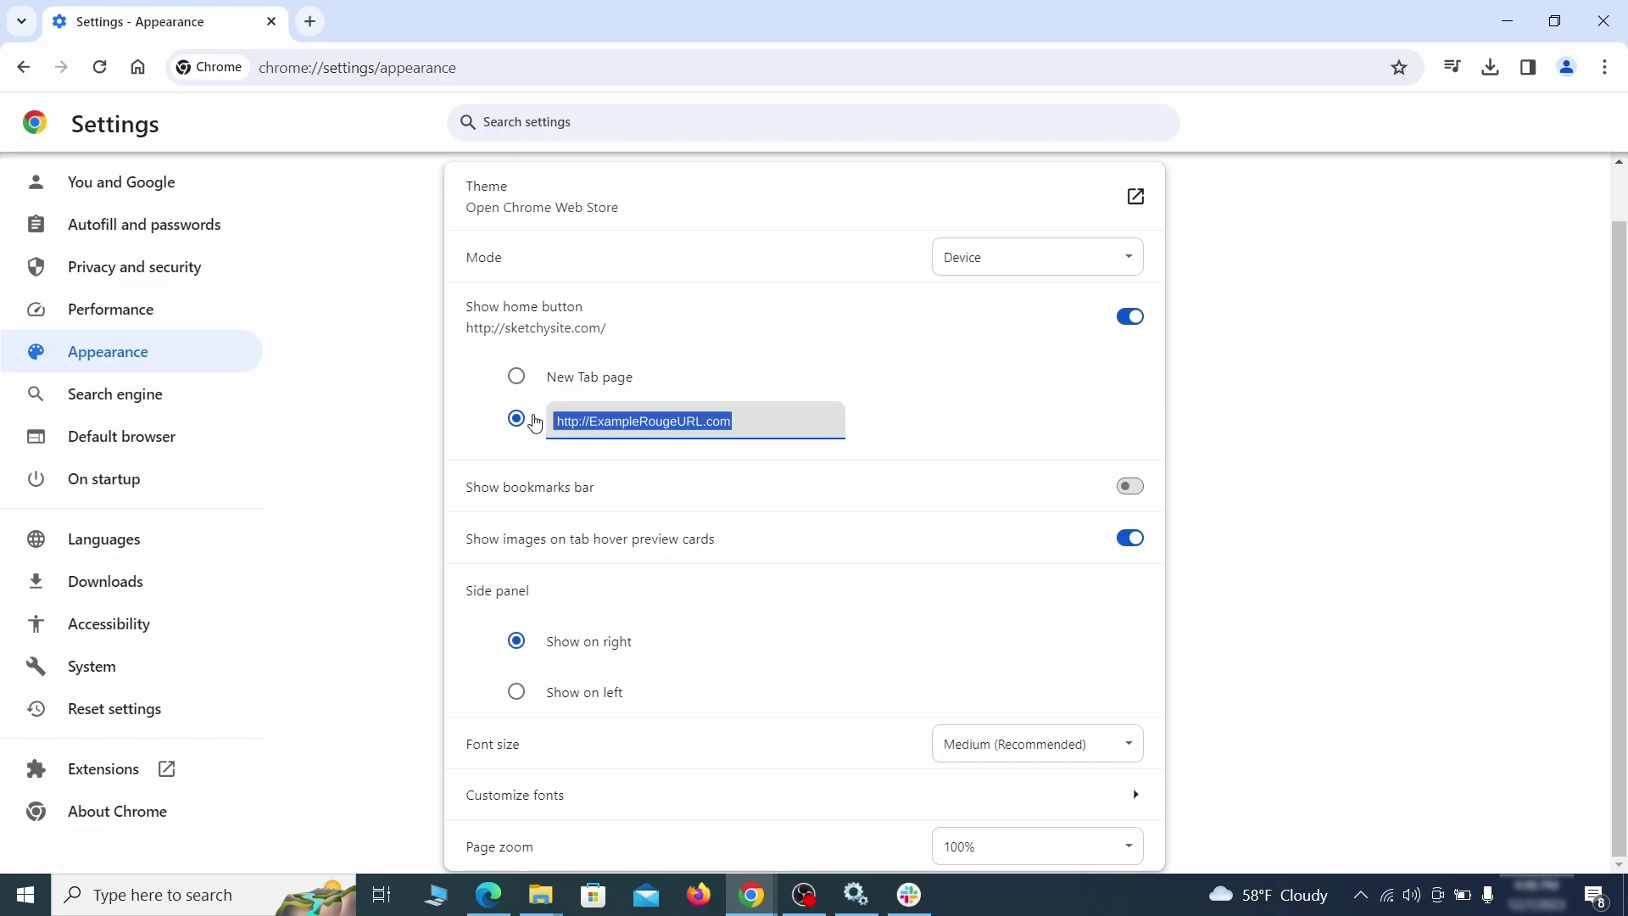
key(BackSpace)
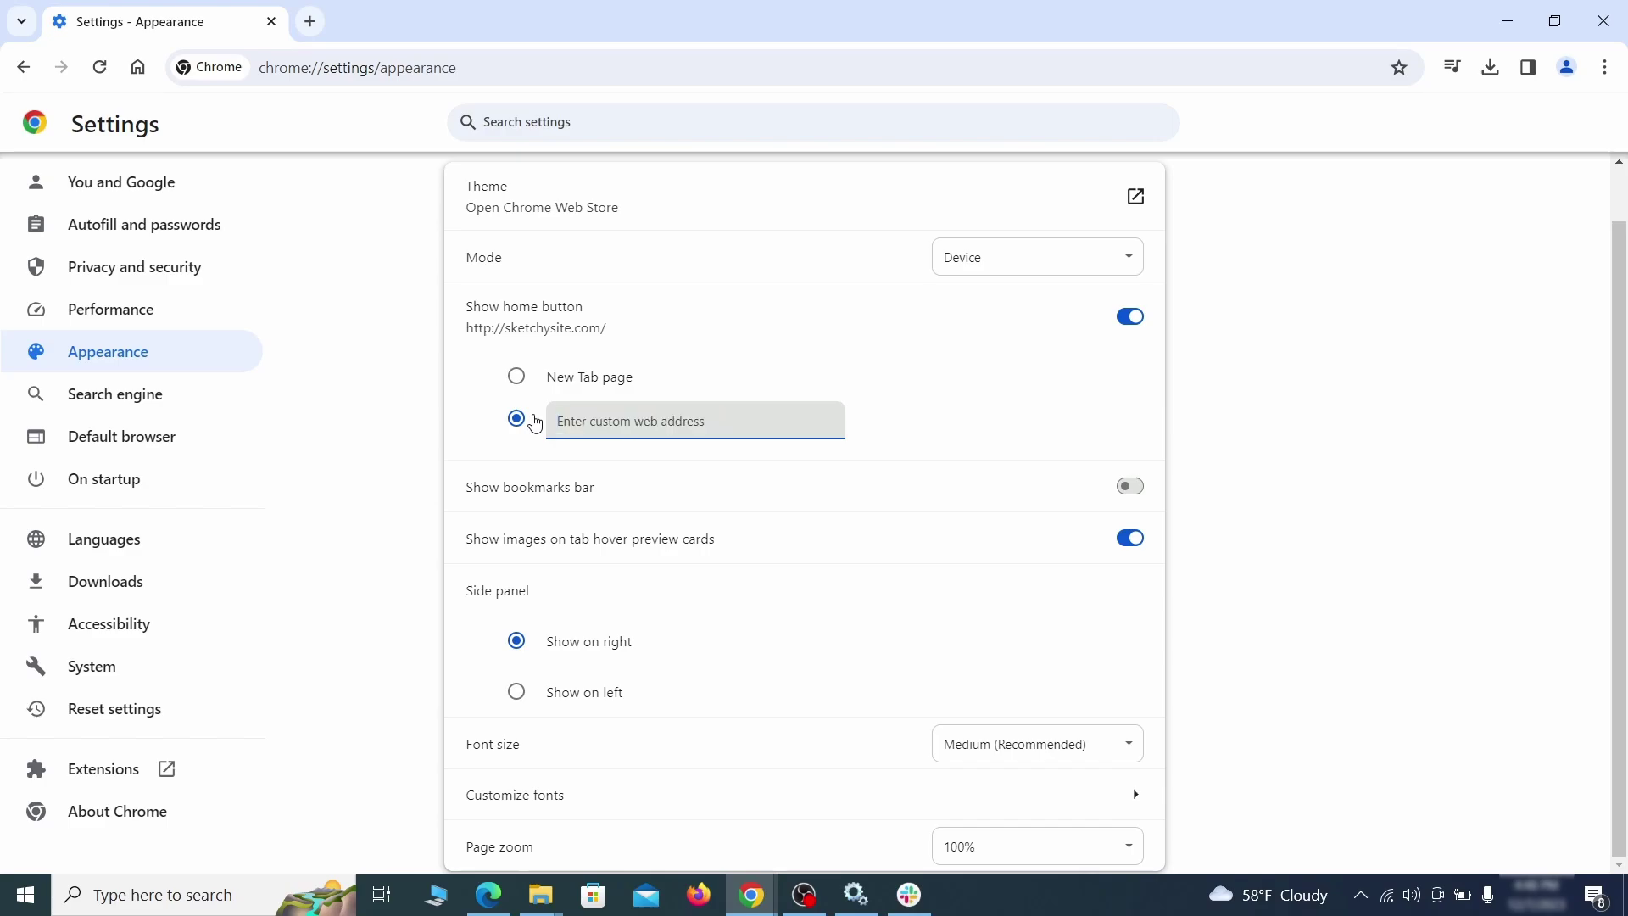
Set Google as the search engine used in Chrome's address bar.
click(175, 398)
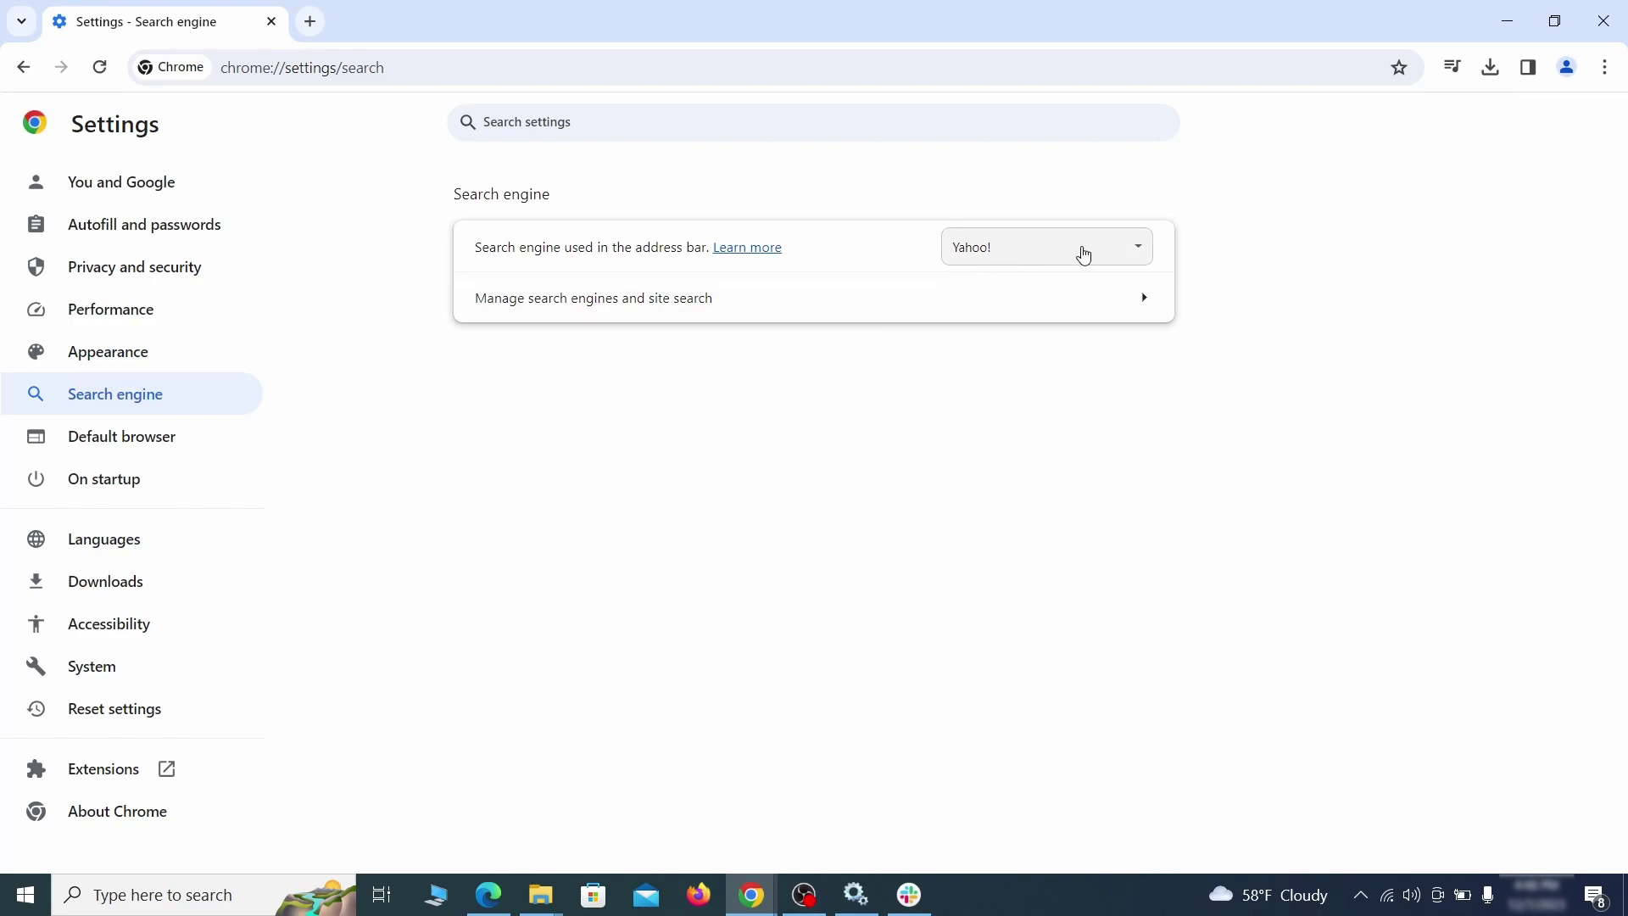
click(1112, 254)
click(1067, 276)
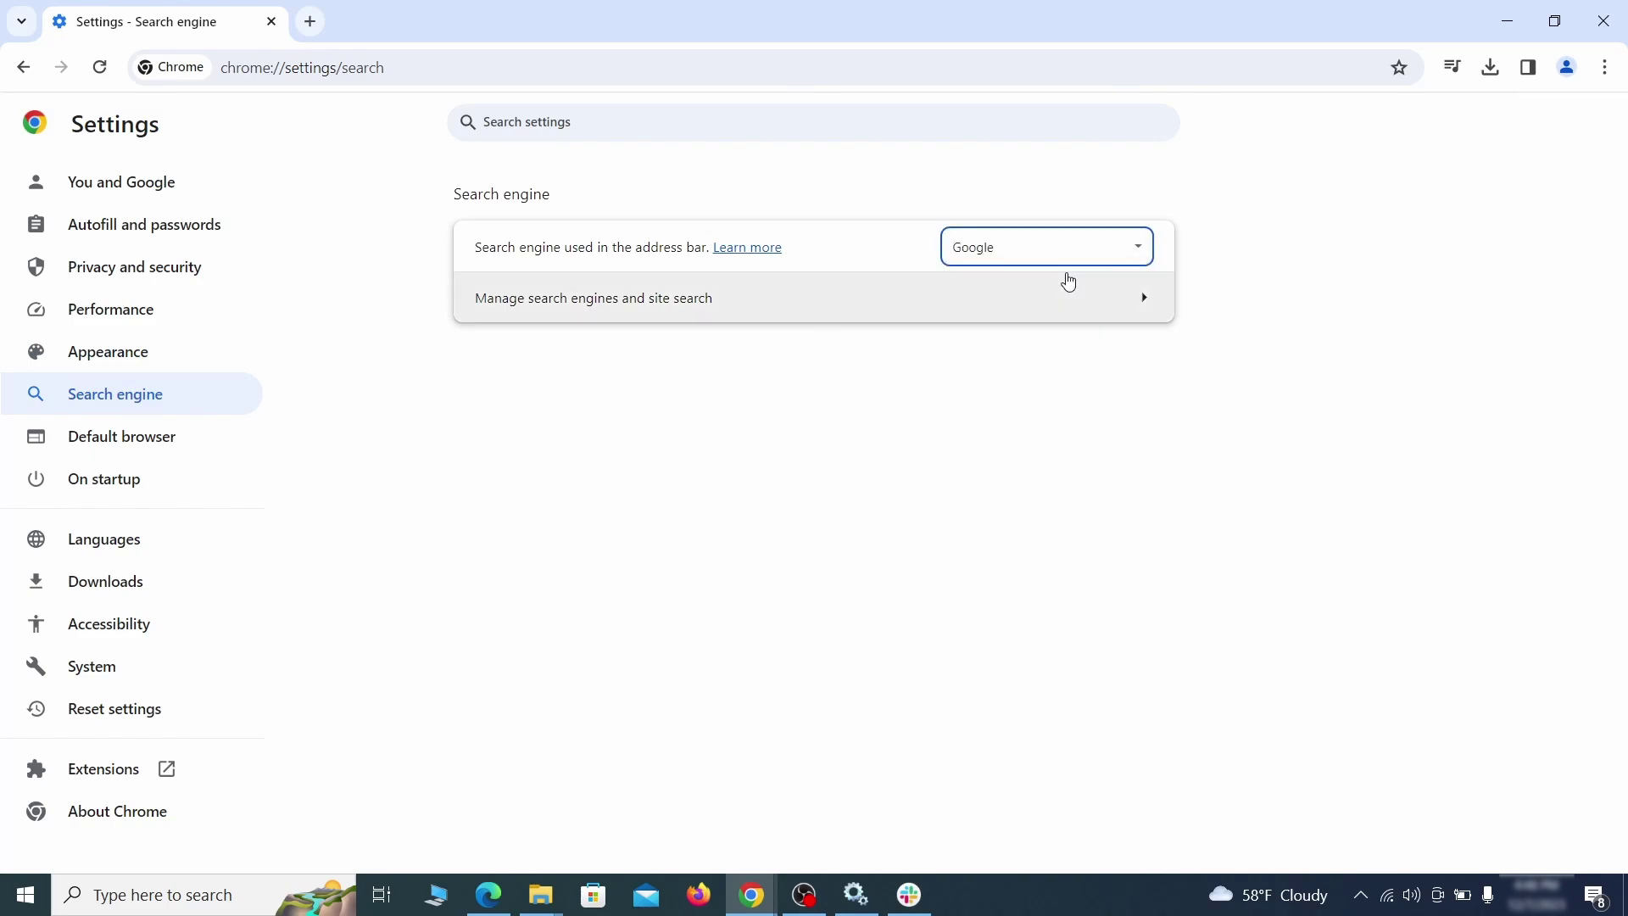
Delete the ExampleRougeURL.com entry from the site search list in Chrome's search engine management.
click(1048, 316)
scroll(1050, 381, down, 8)
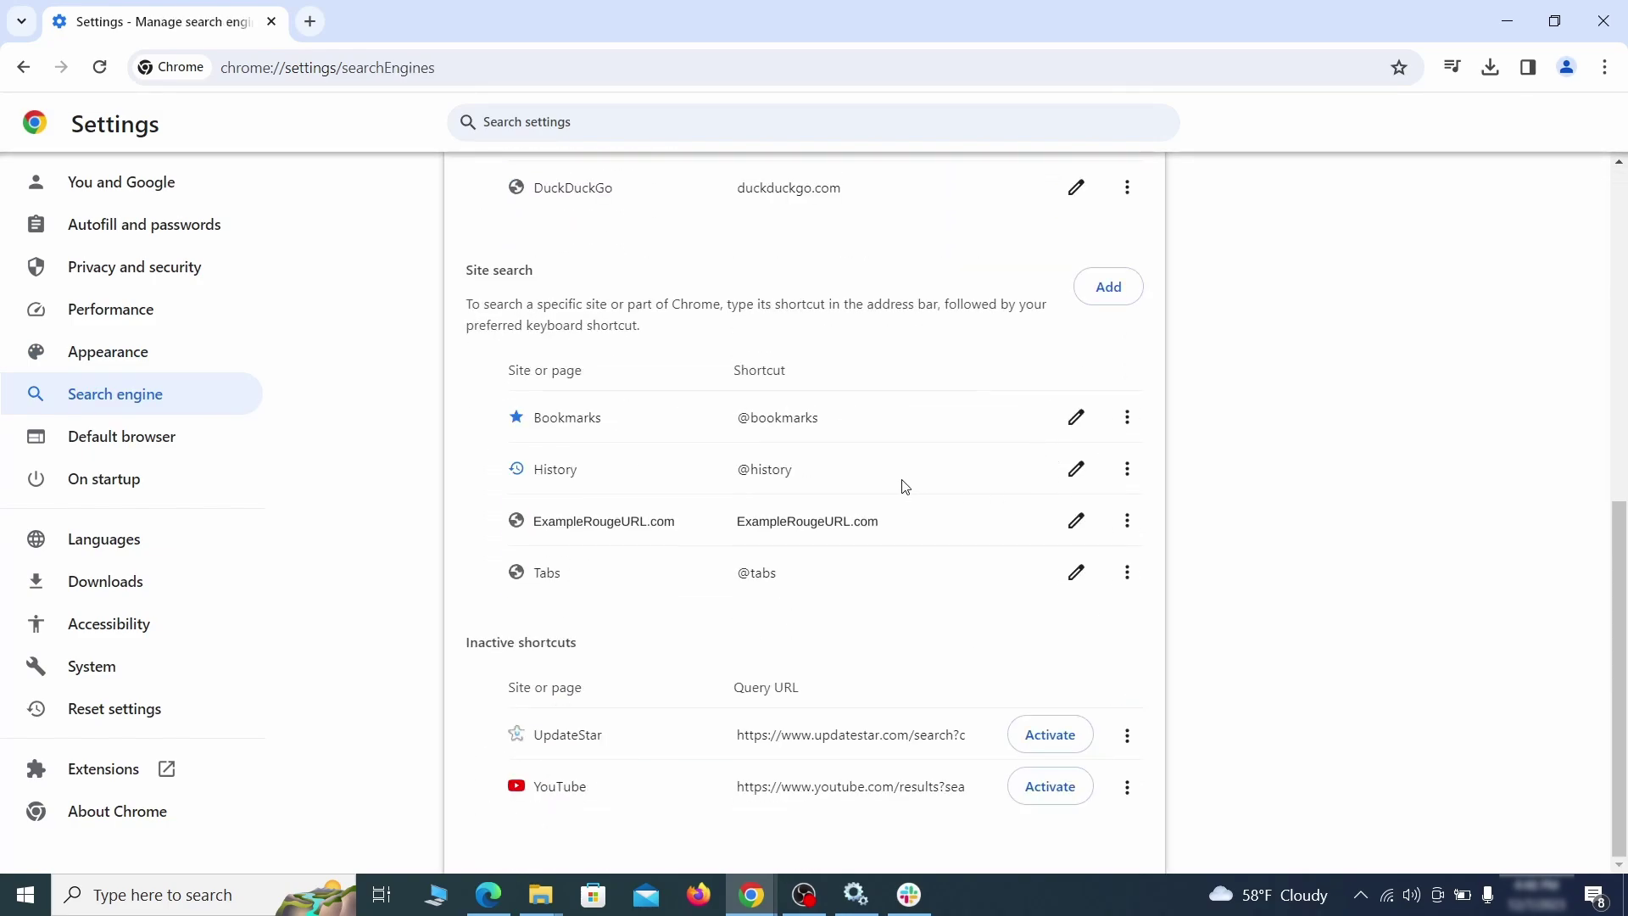
click(1127, 521)
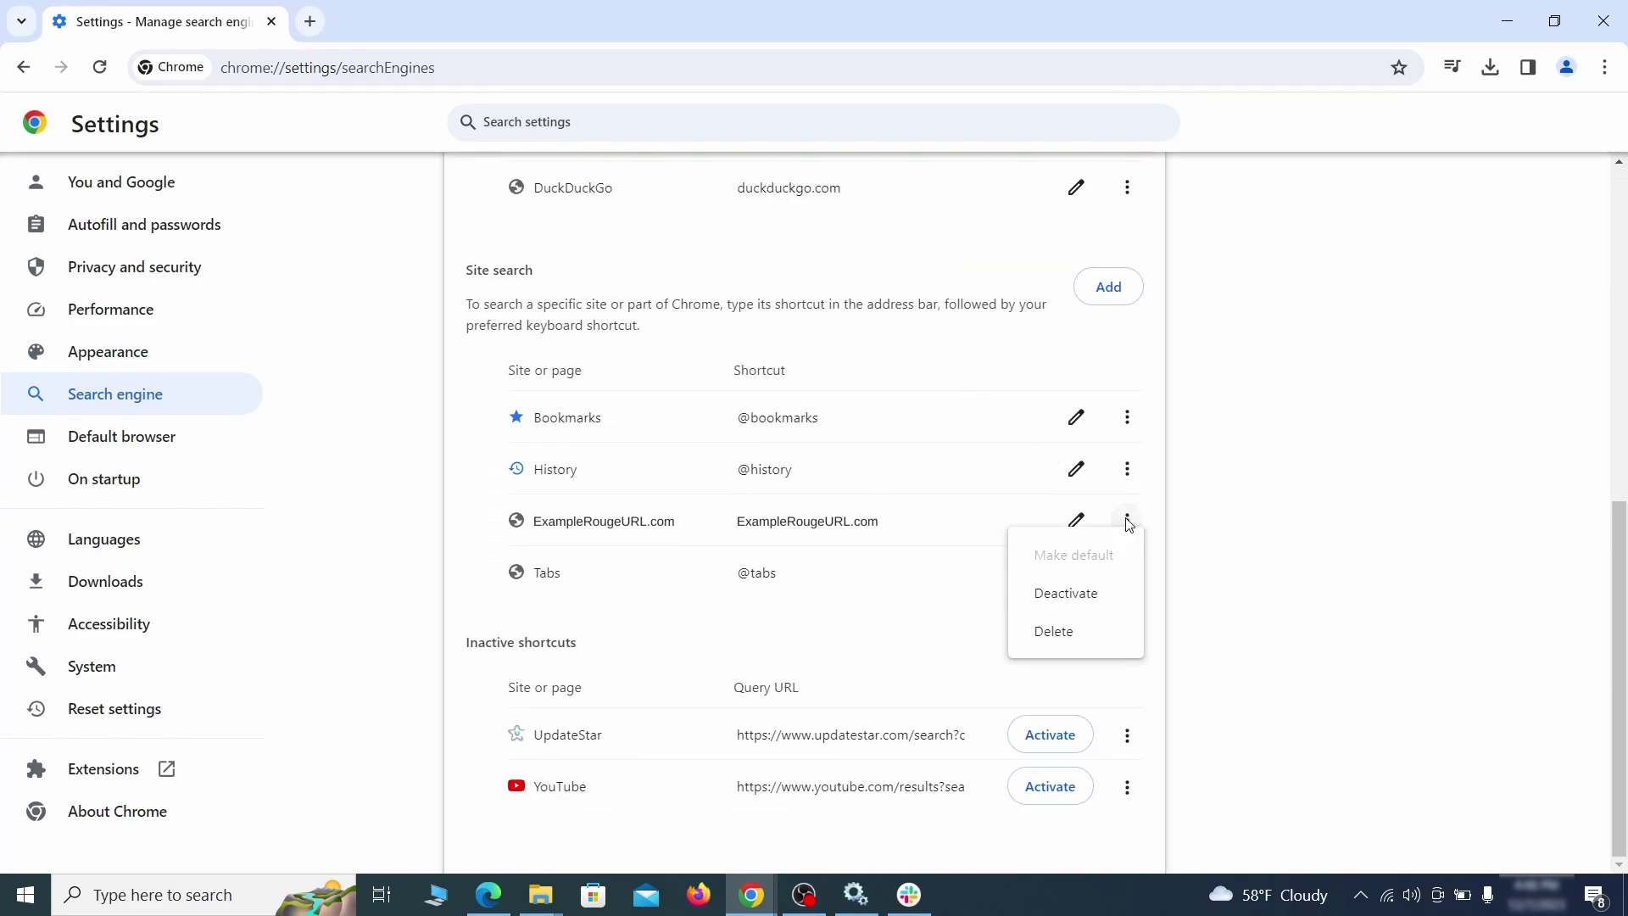
click(1054, 634)
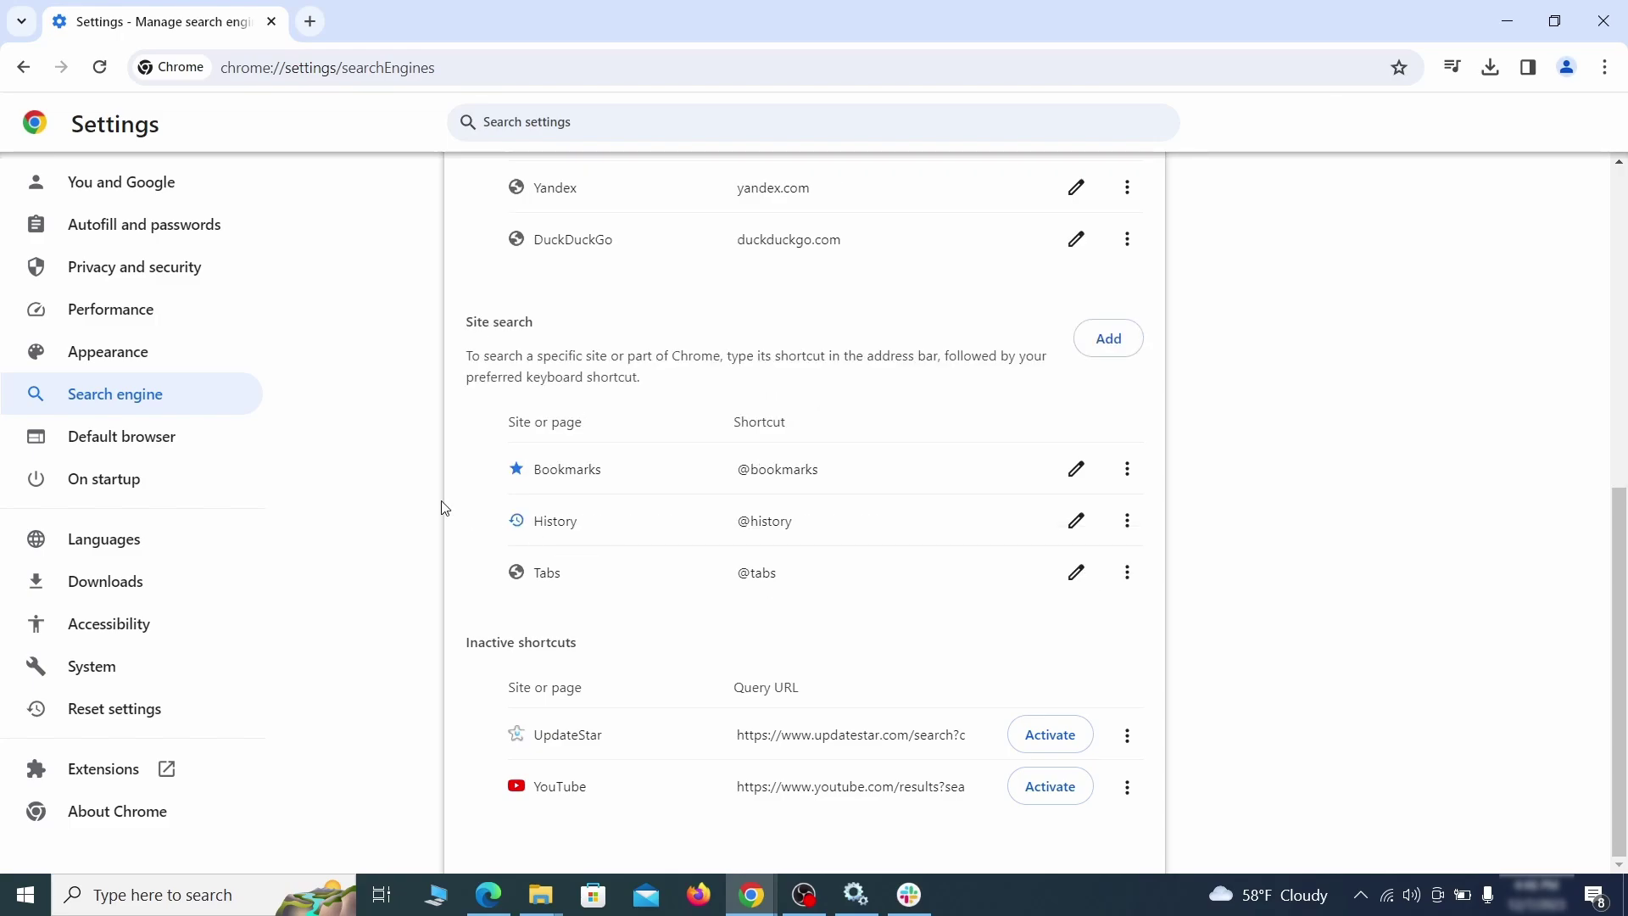
Remove ExampleRougeURL.com from Chrome's startup pages and choose to continue where you left off on startup.
click(127, 476)
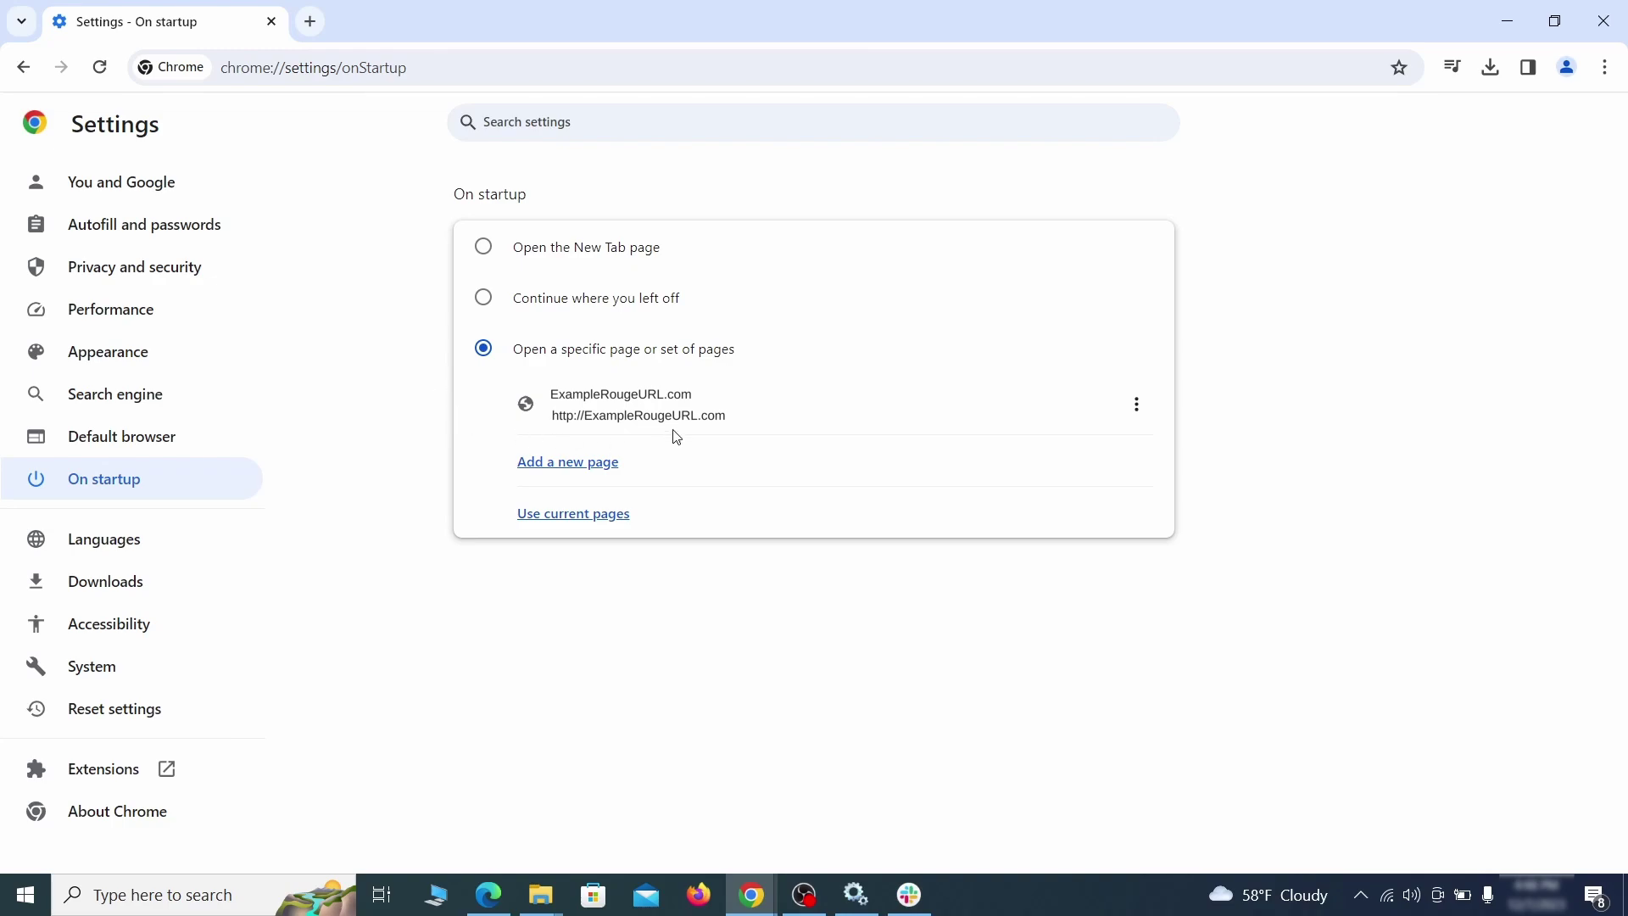
click(1137, 408)
click(1068, 454)
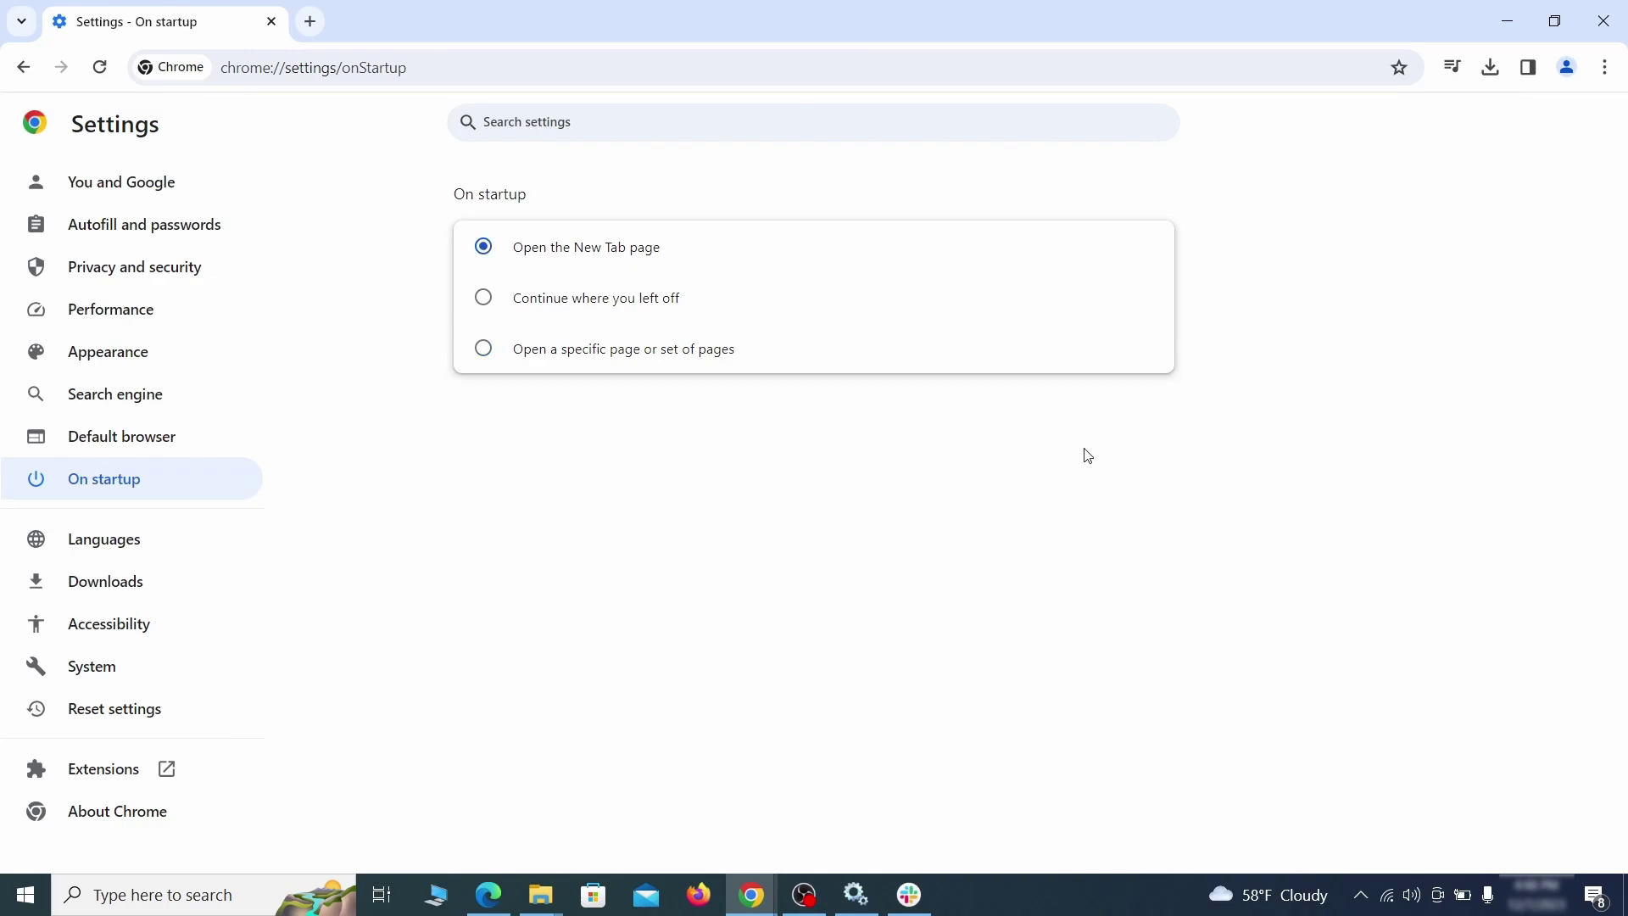
click(487, 306)
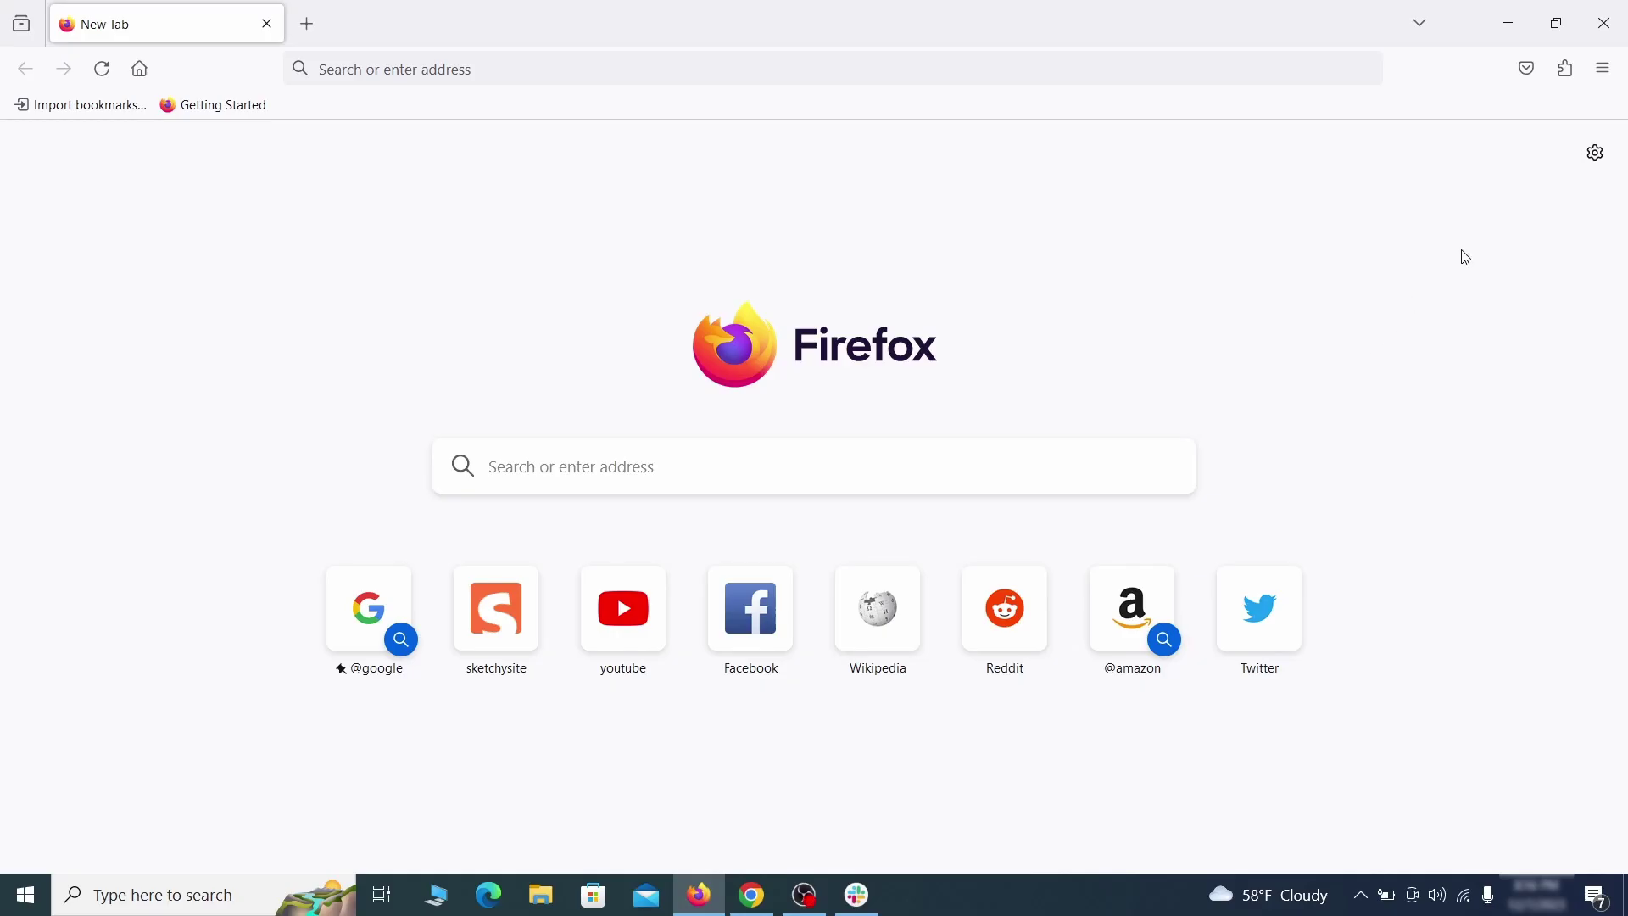
Open Firefox's extension manager, then disable and remove the Contenu+ extension.
click(1567, 68)
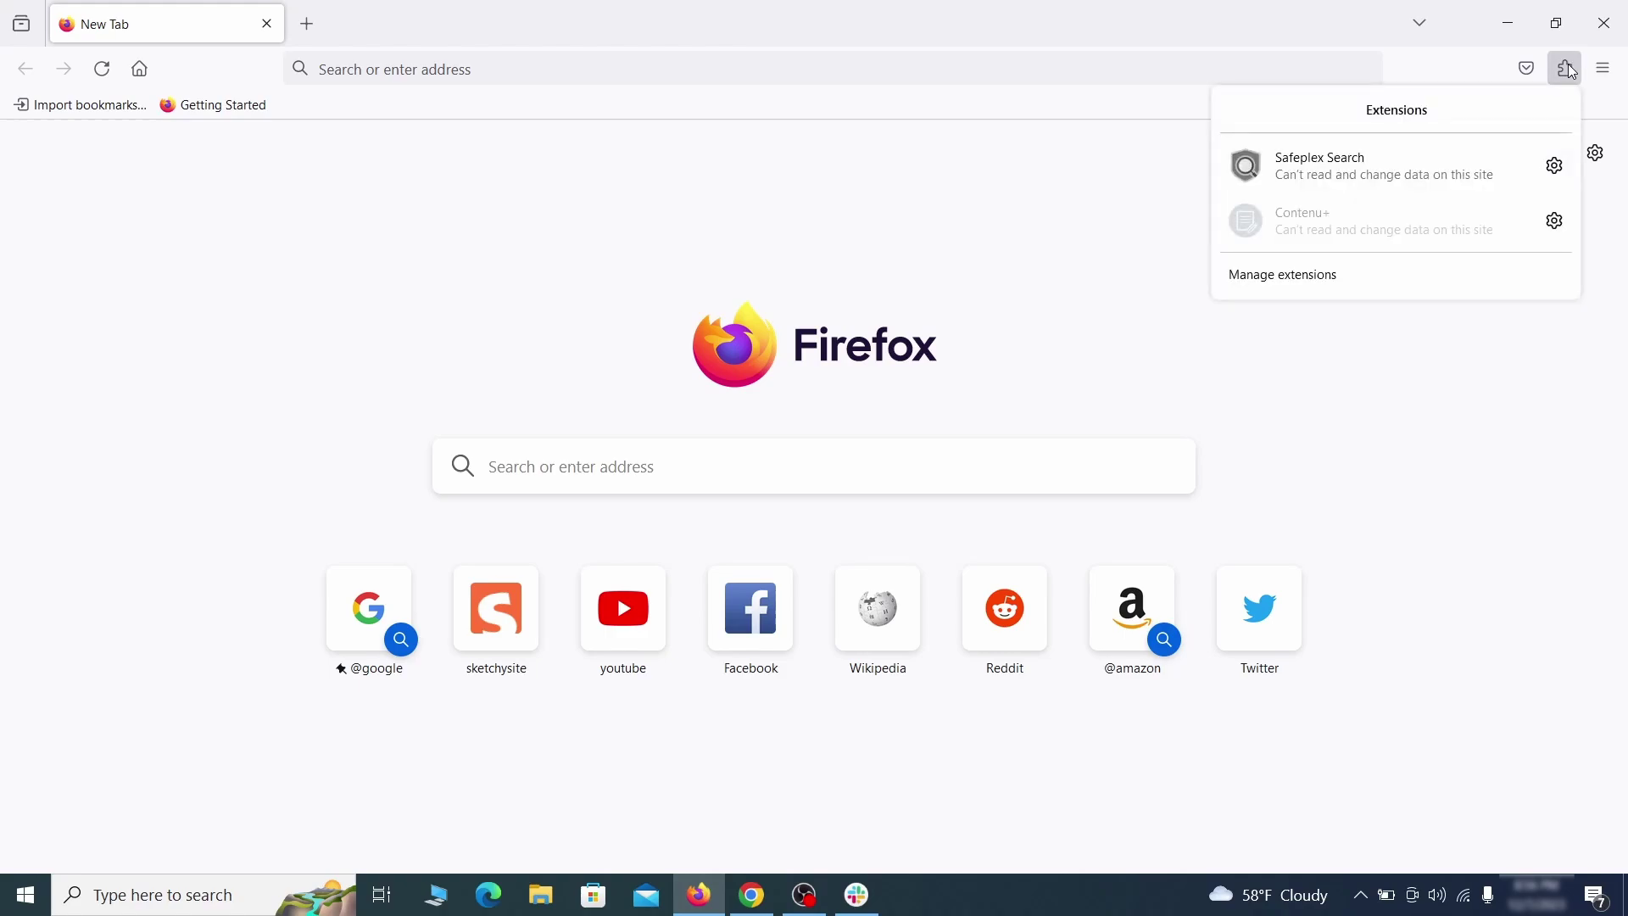
click(1370, 278)
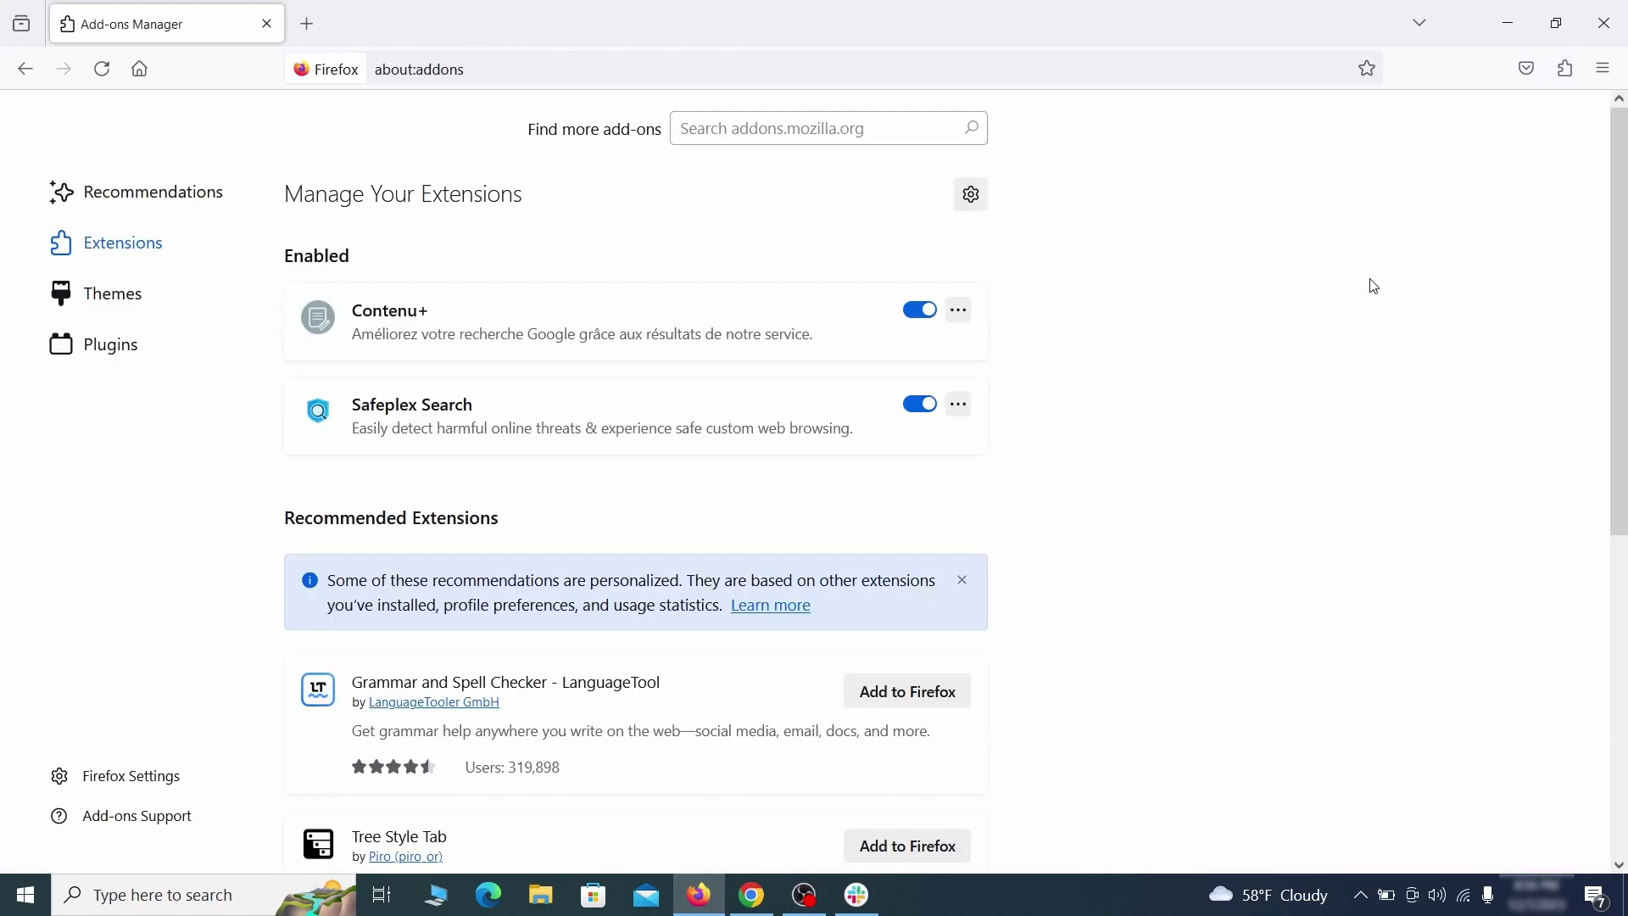
click(920, 309)
click(959, 310)
click(1026, 343)
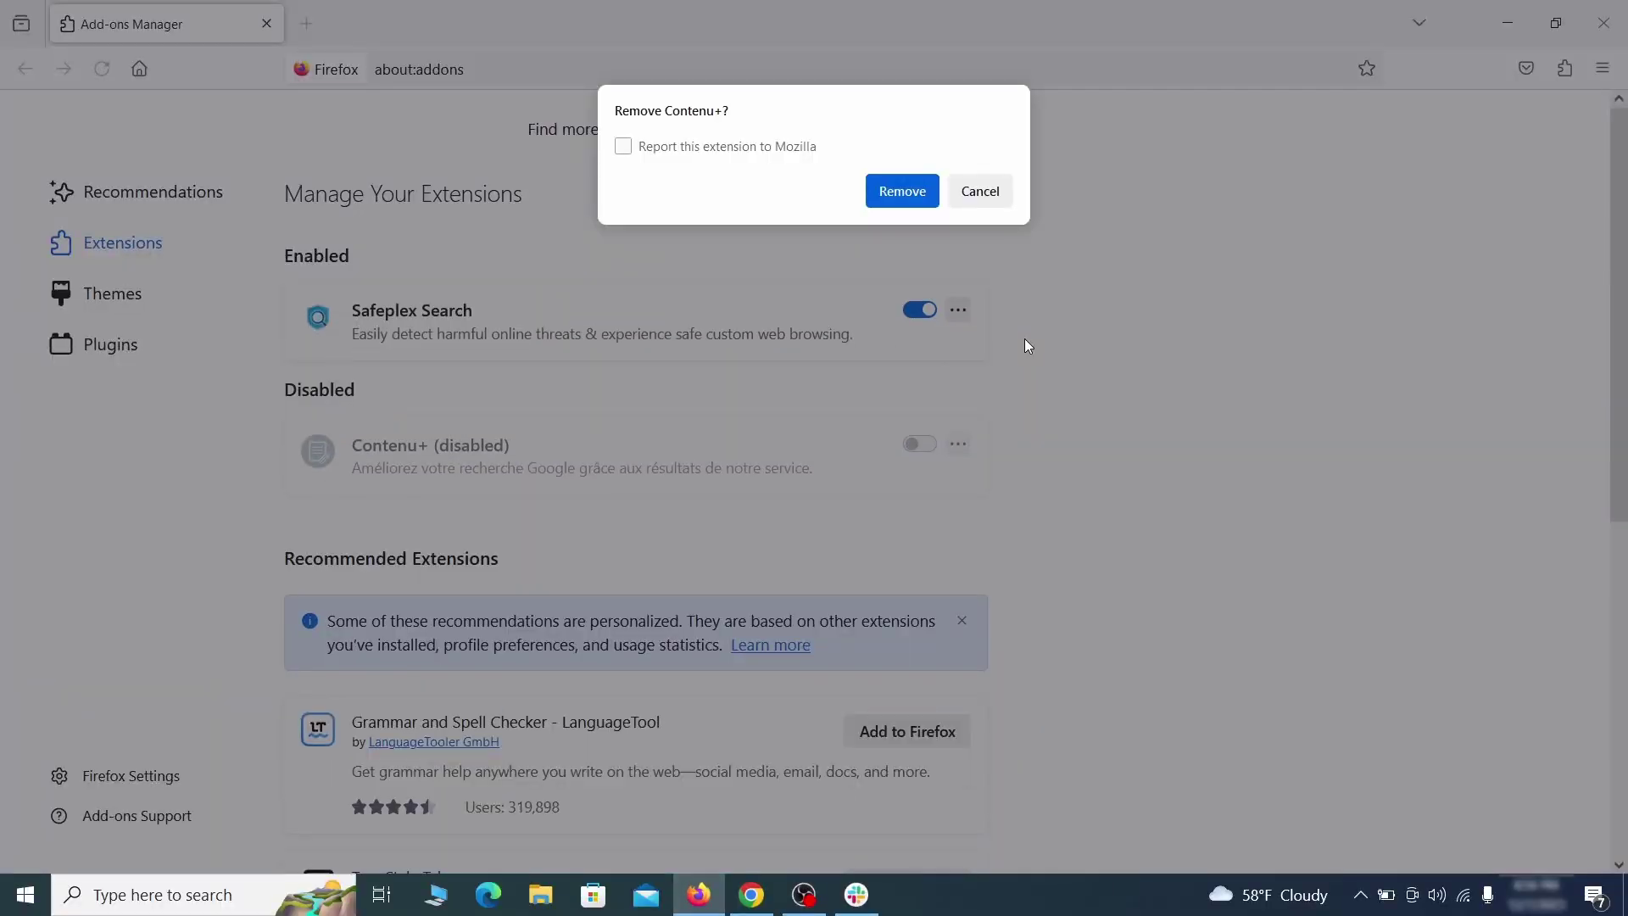
click(924, 192)
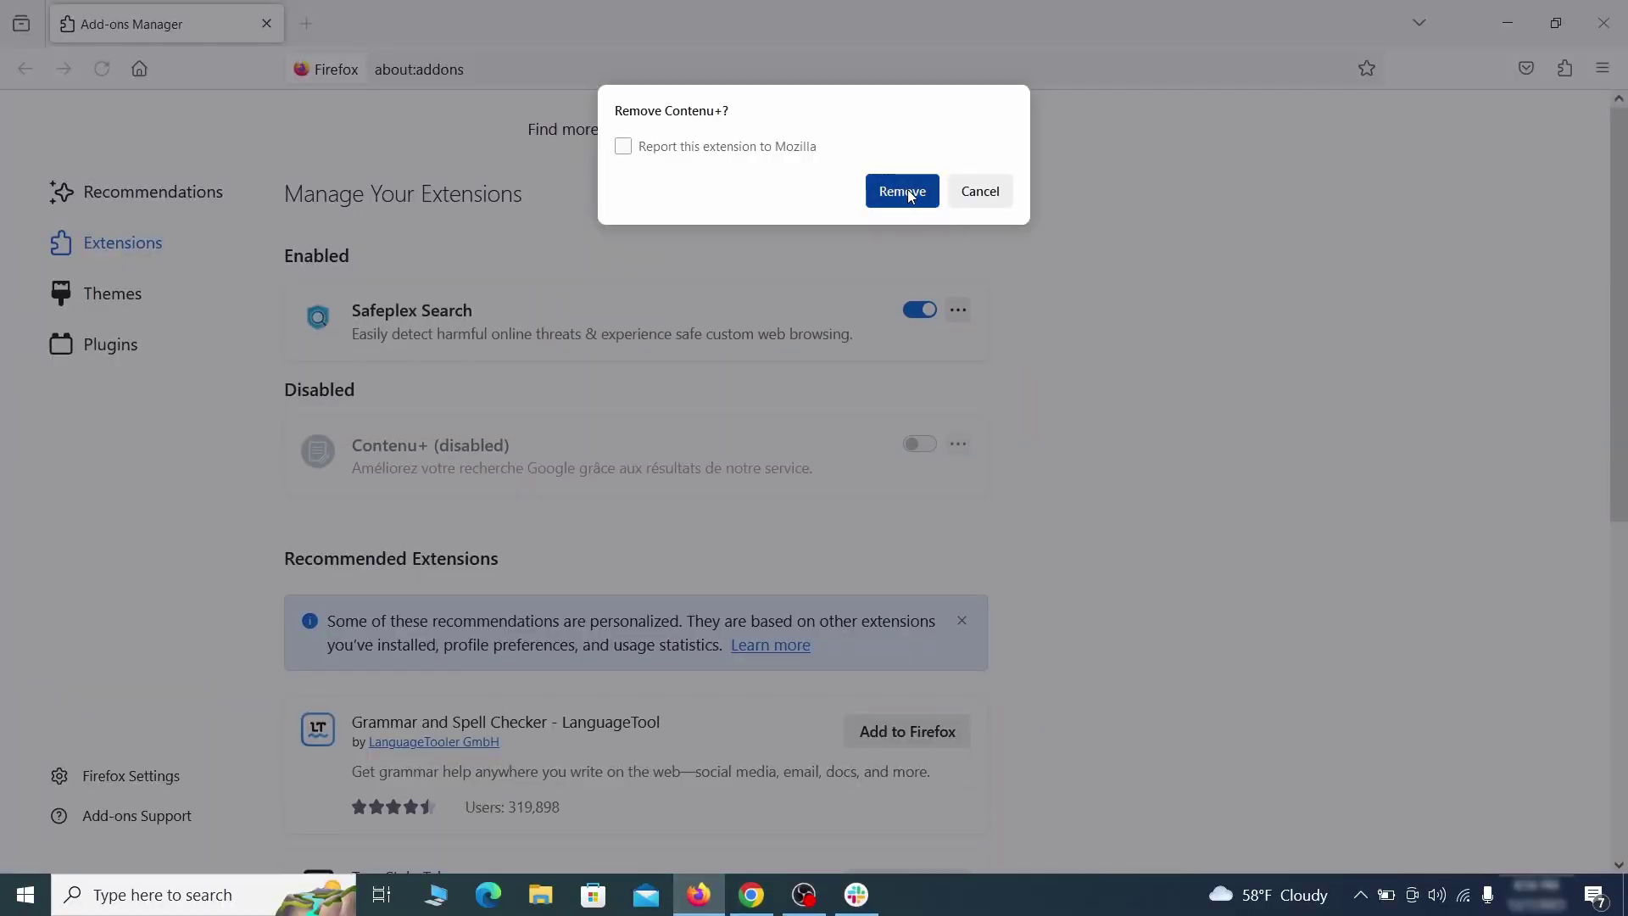
Delete the custom homepage URL ExampleRougeURL.com for new windows in Firefox's Home settings.
click(1602, 72)
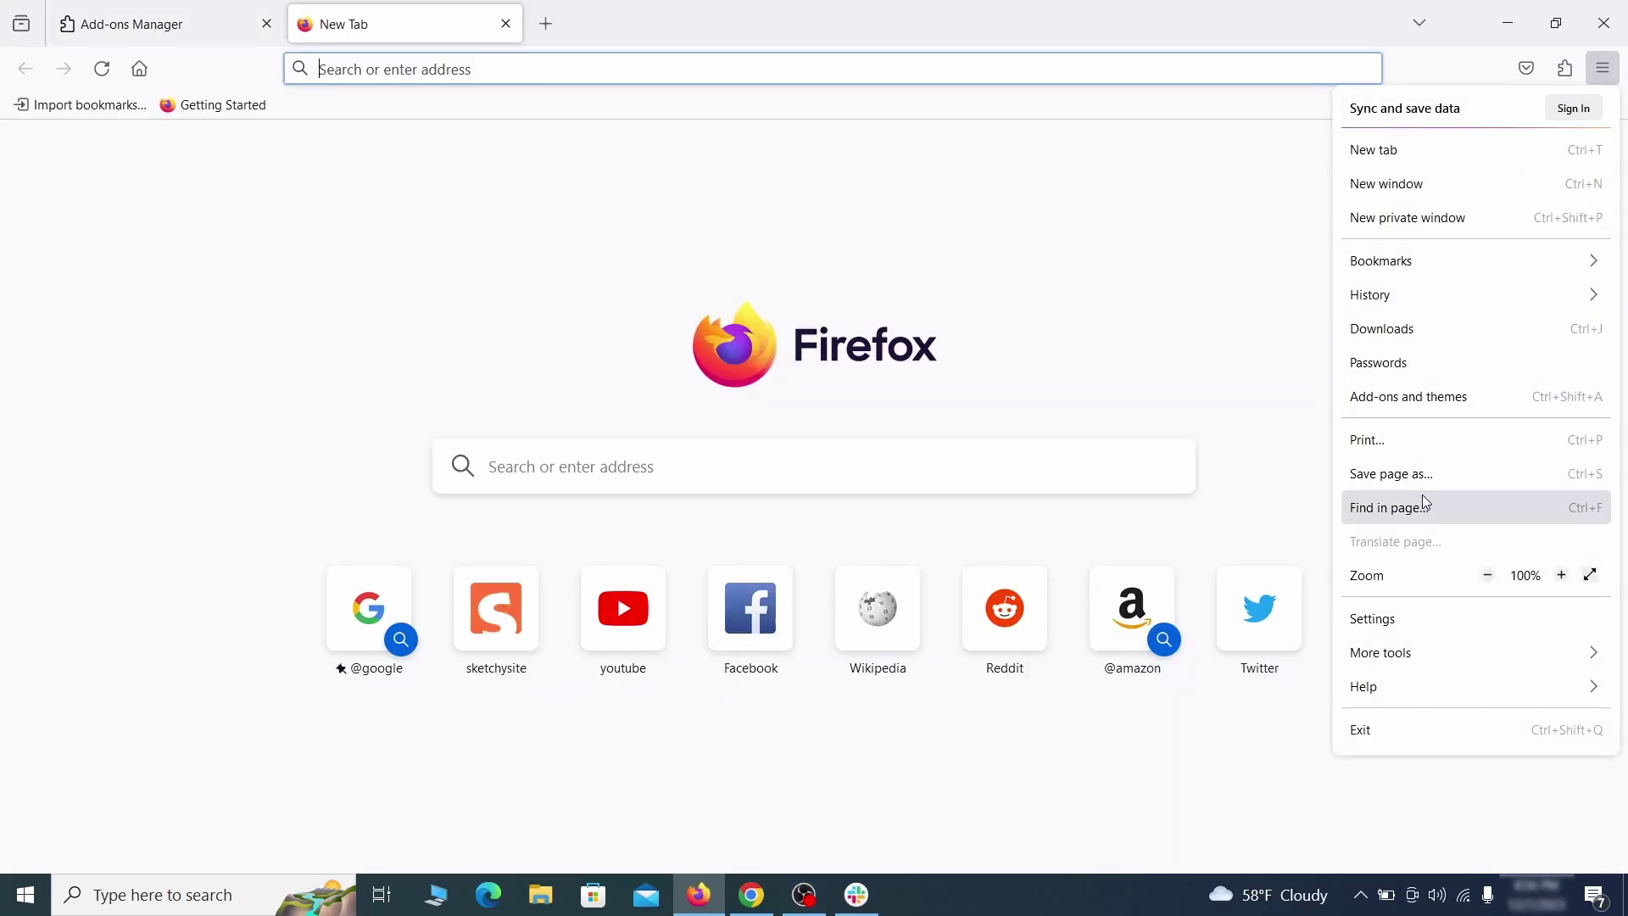
click(1408, 625)
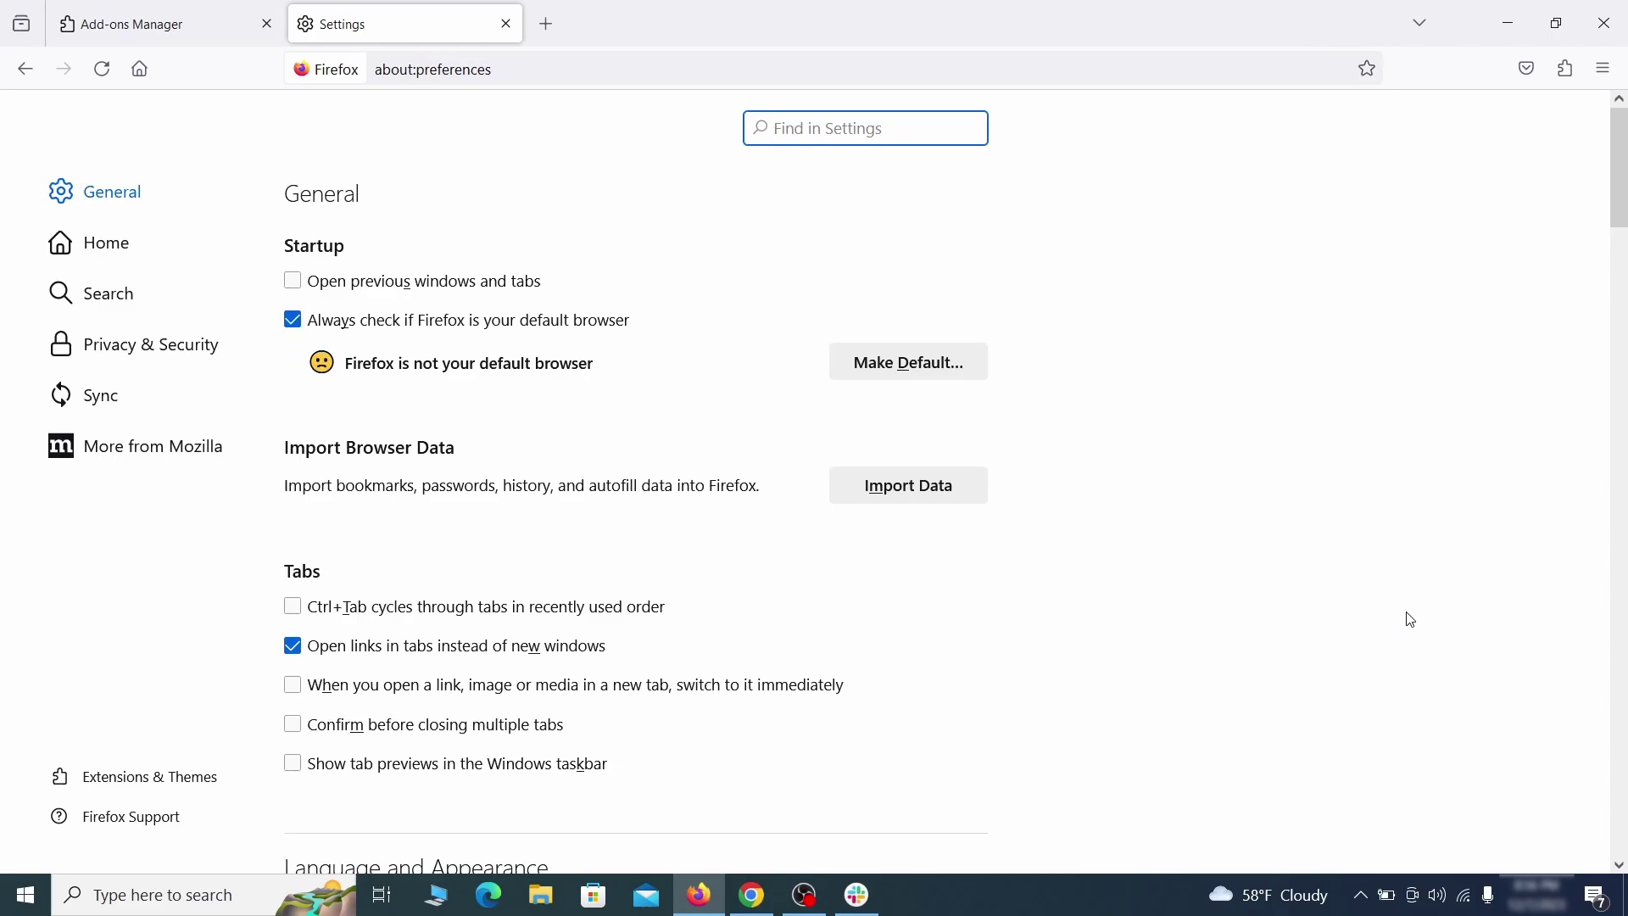
click(123, 245)
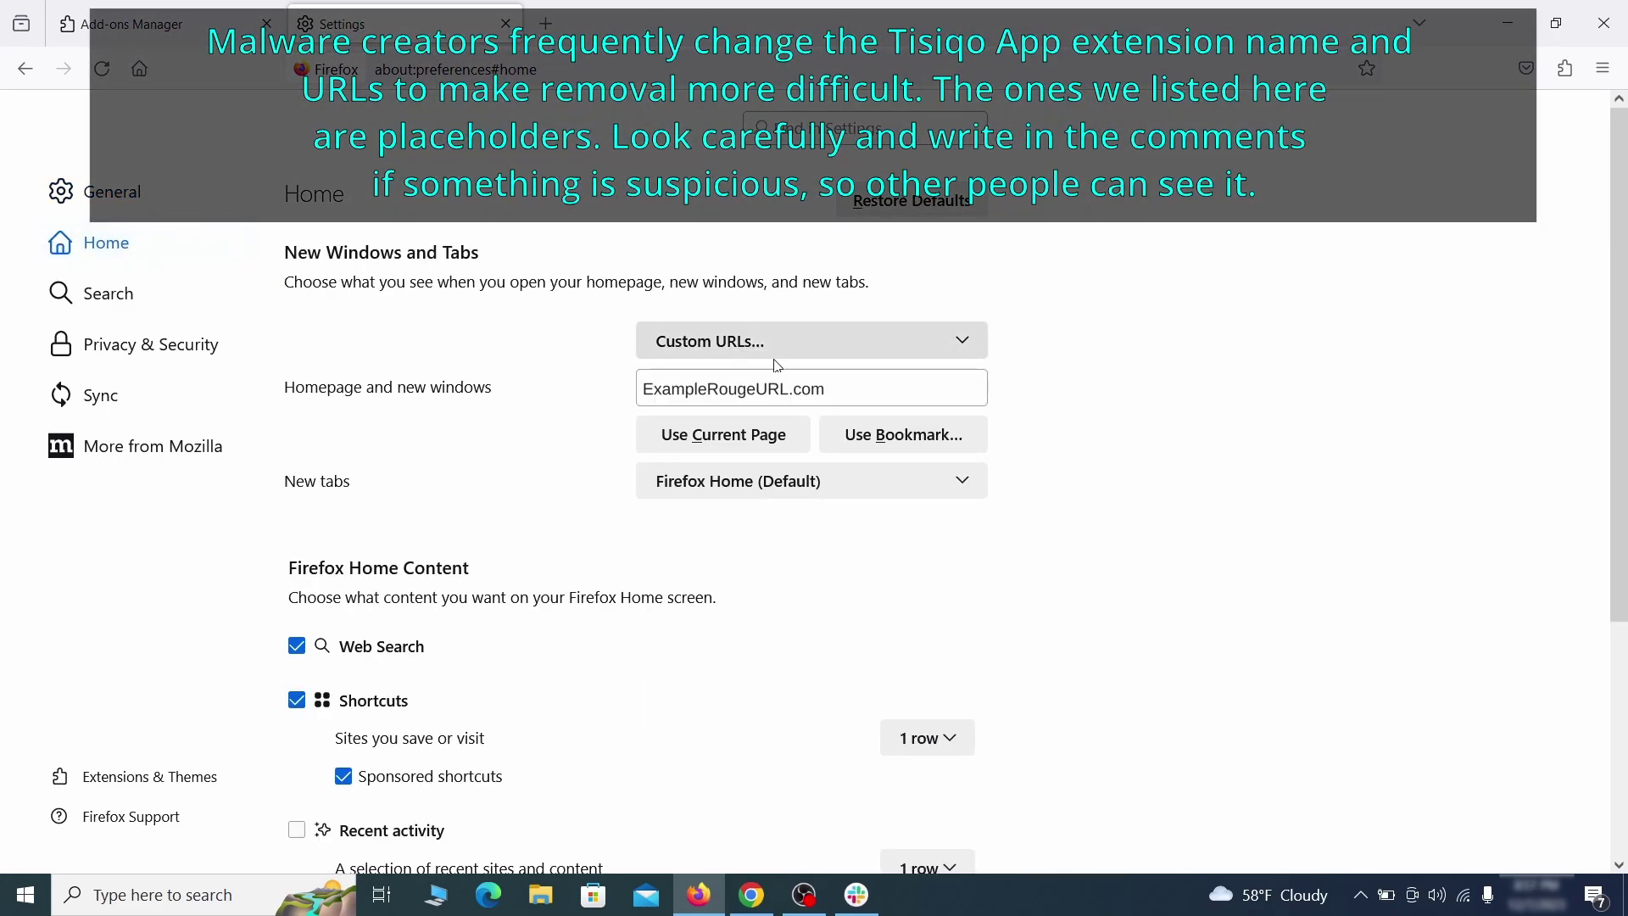
triple_click(822, 388)
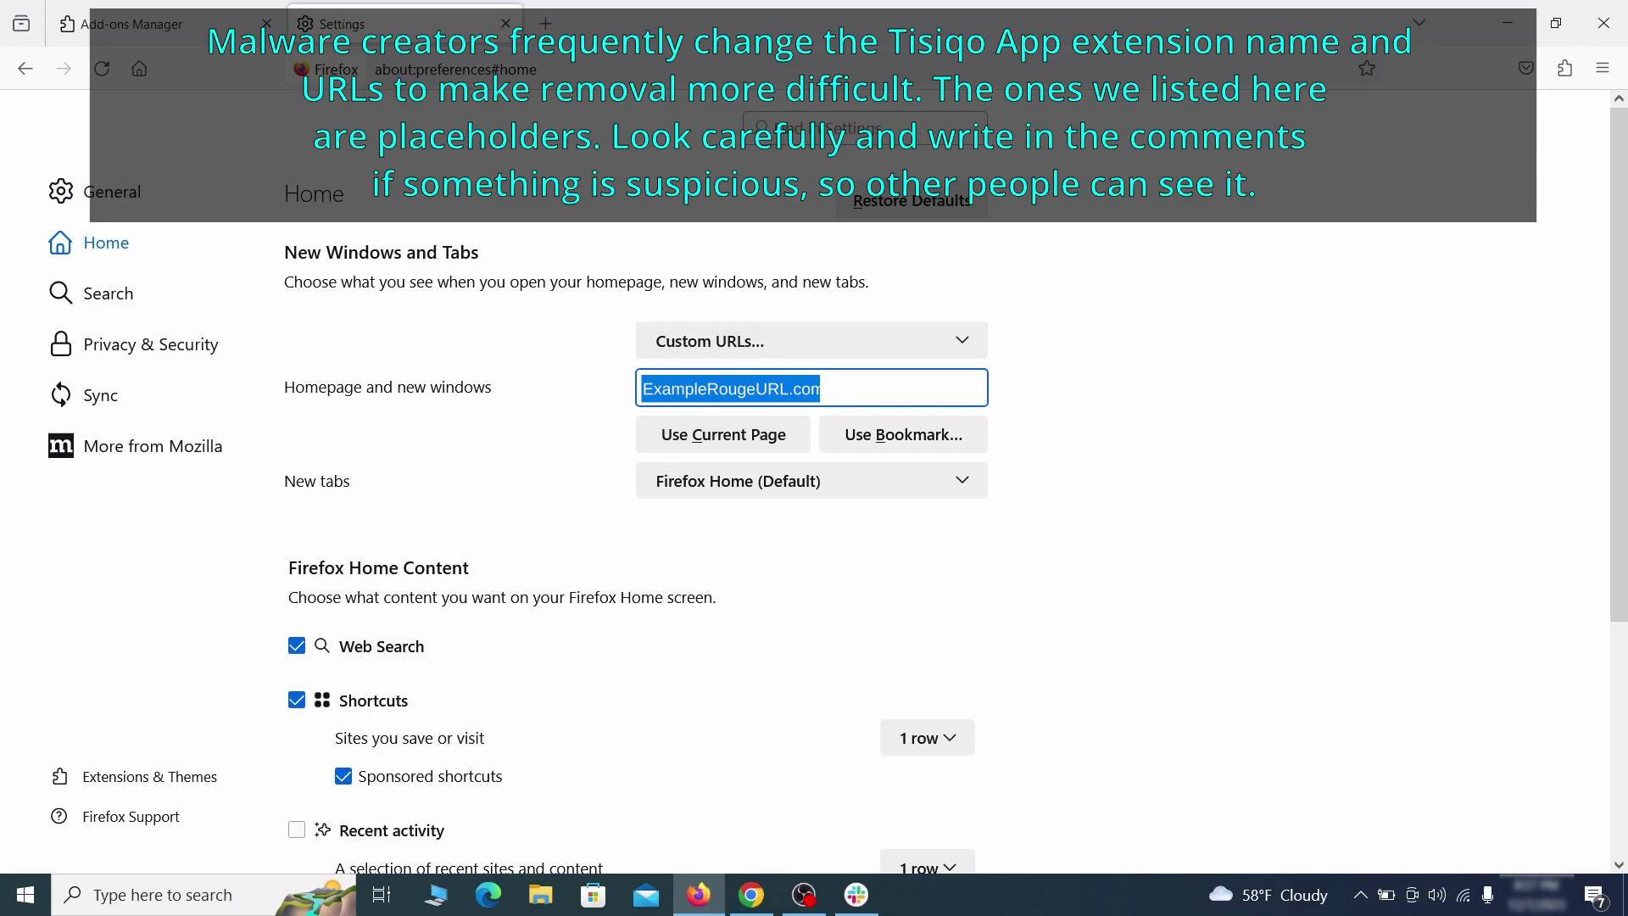
key(BackSpace)
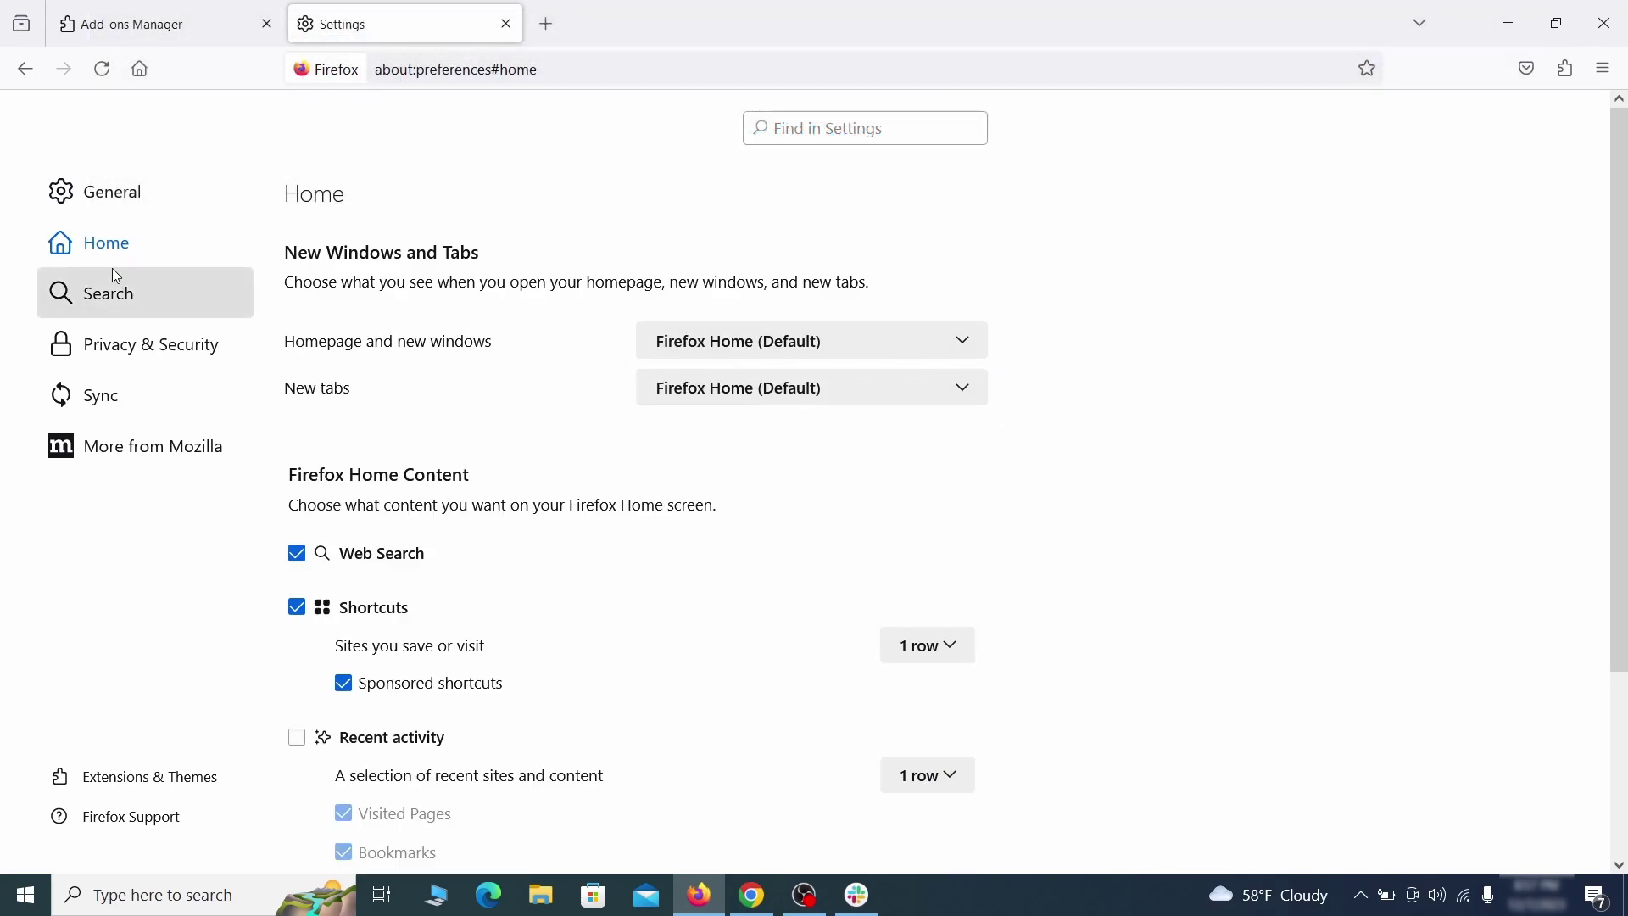
Set Google as Firefox's default search engine in the Search settings.
click(116, 295)
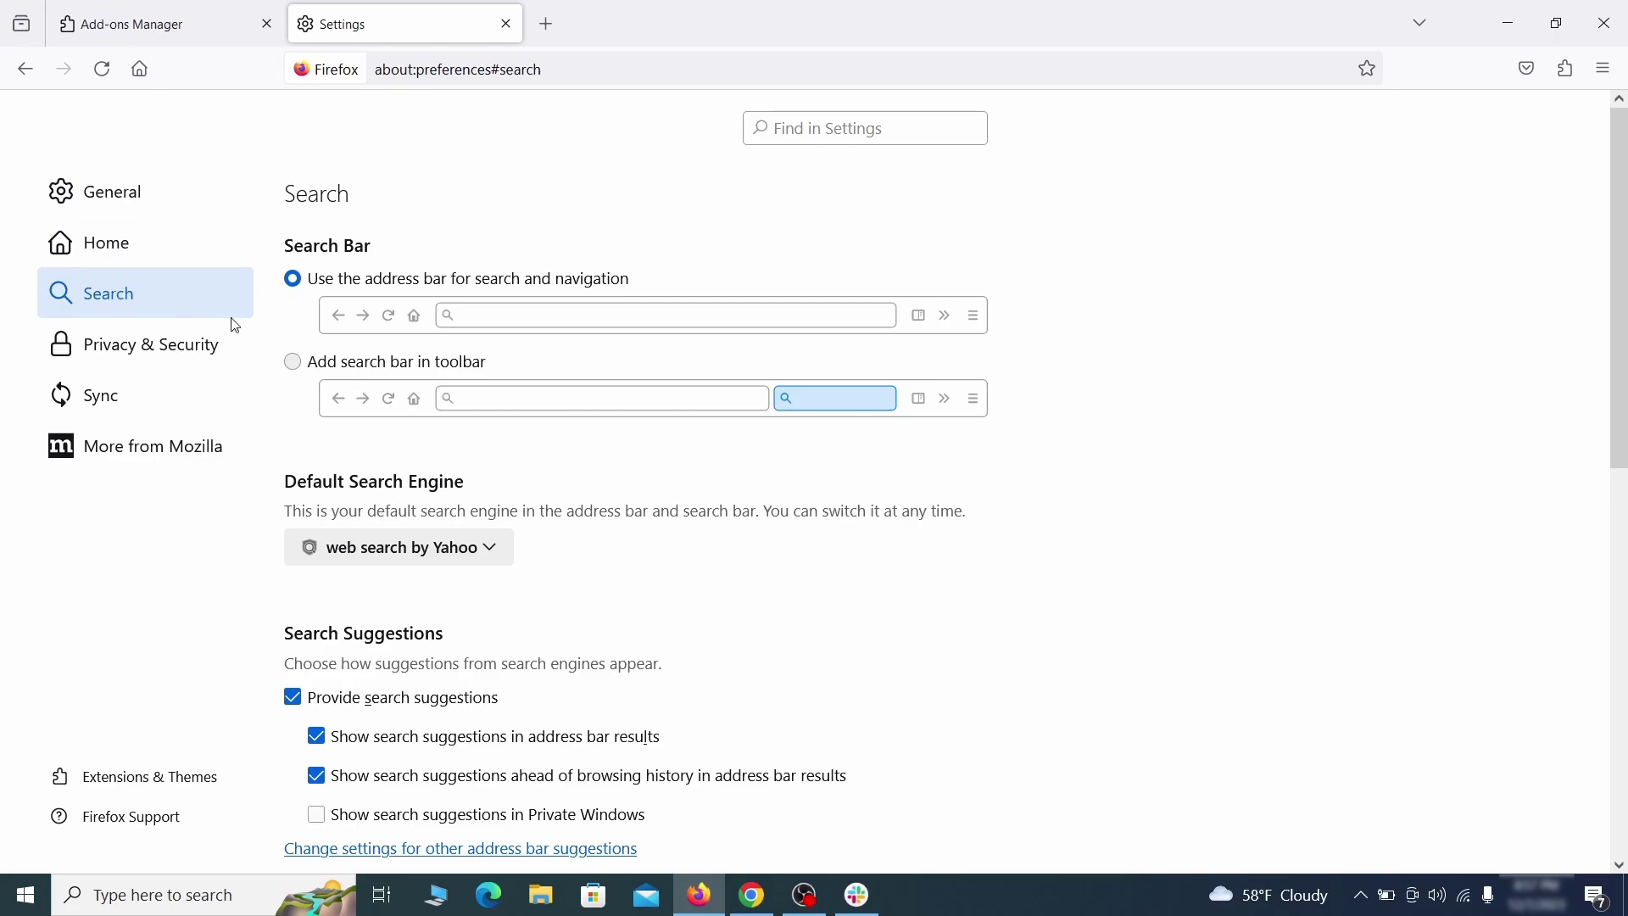
scroll(547, 449, down, 2)
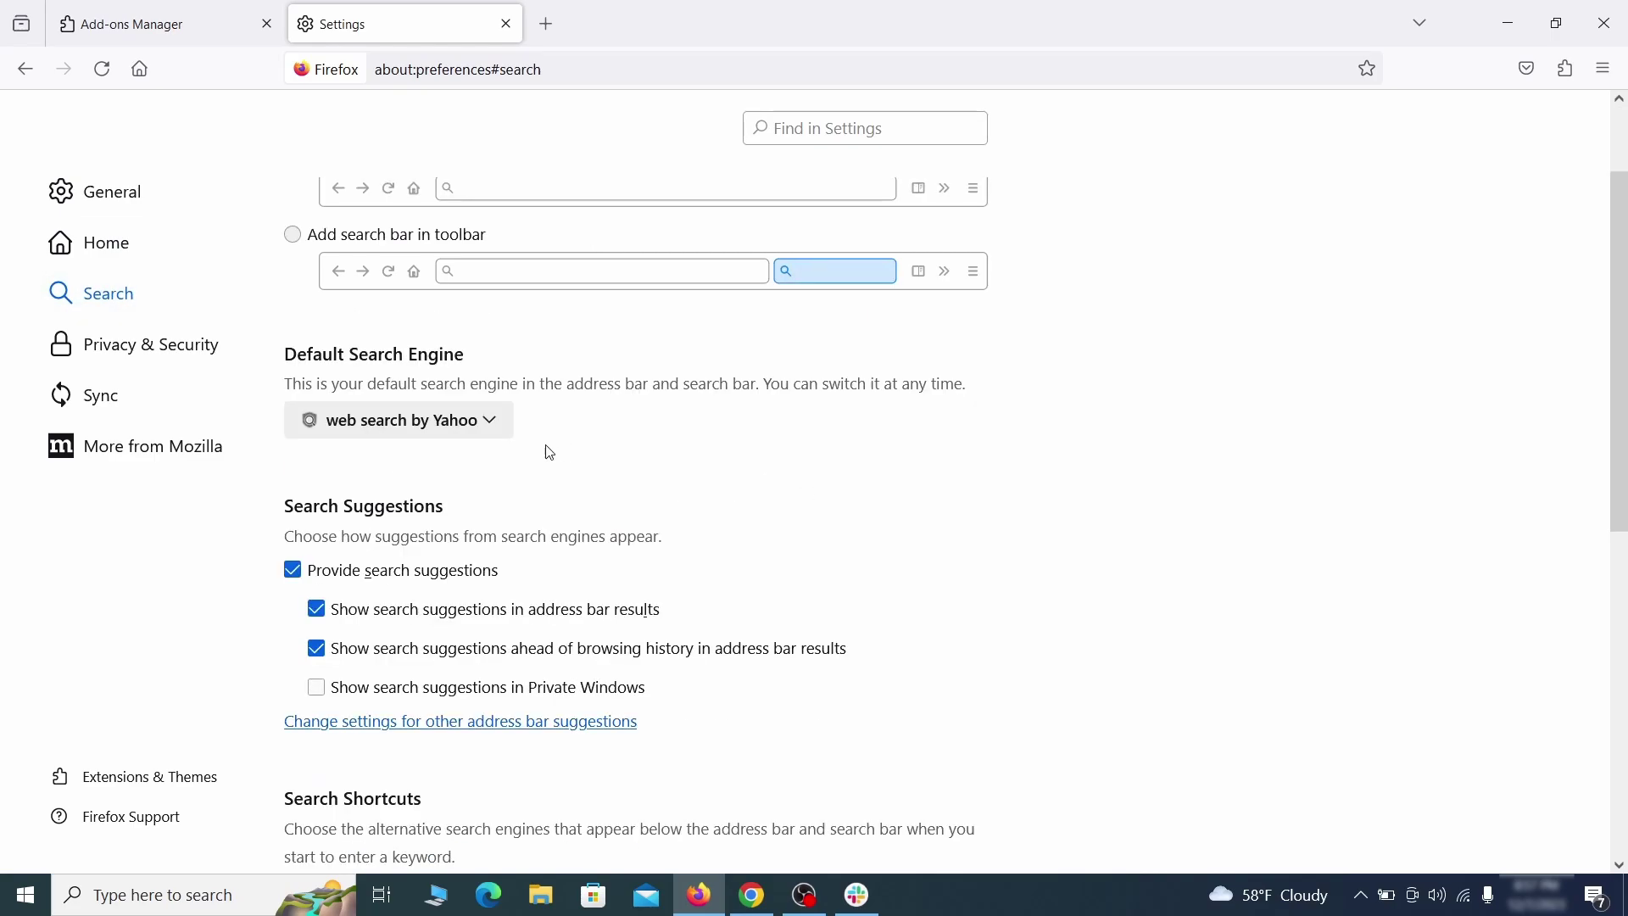
click(484, 424)
click(472, 455)
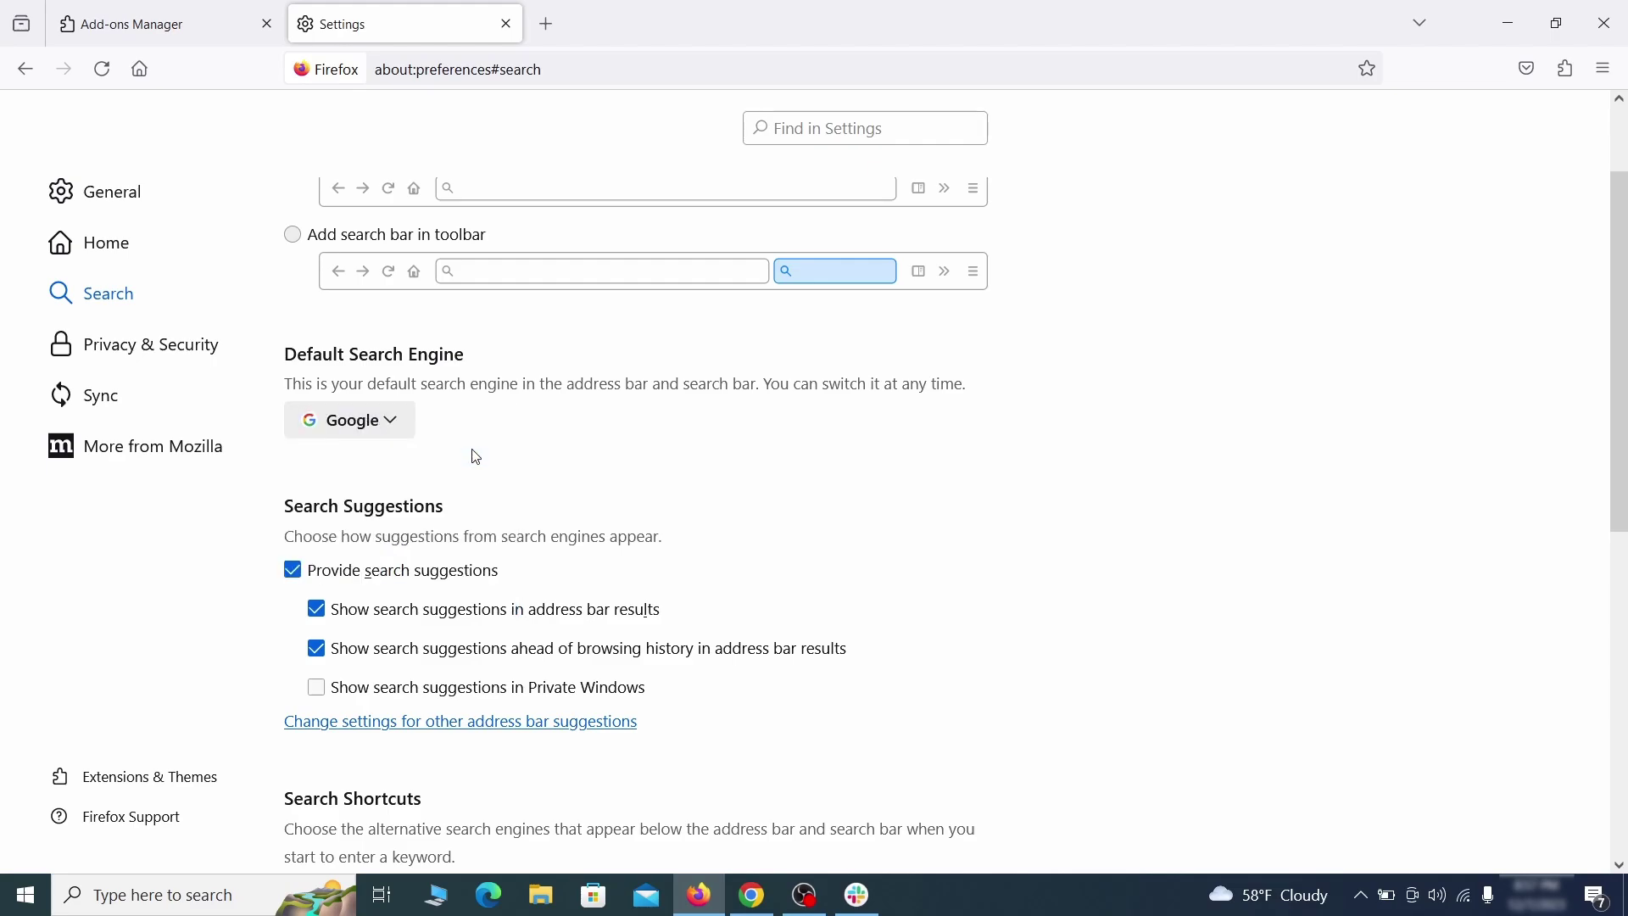
Remove the "web search by Yahoo" engine from Firefox's search shortcuts.
scroll(788, 475, down, 4)
scroll(889, 429, down, 2)
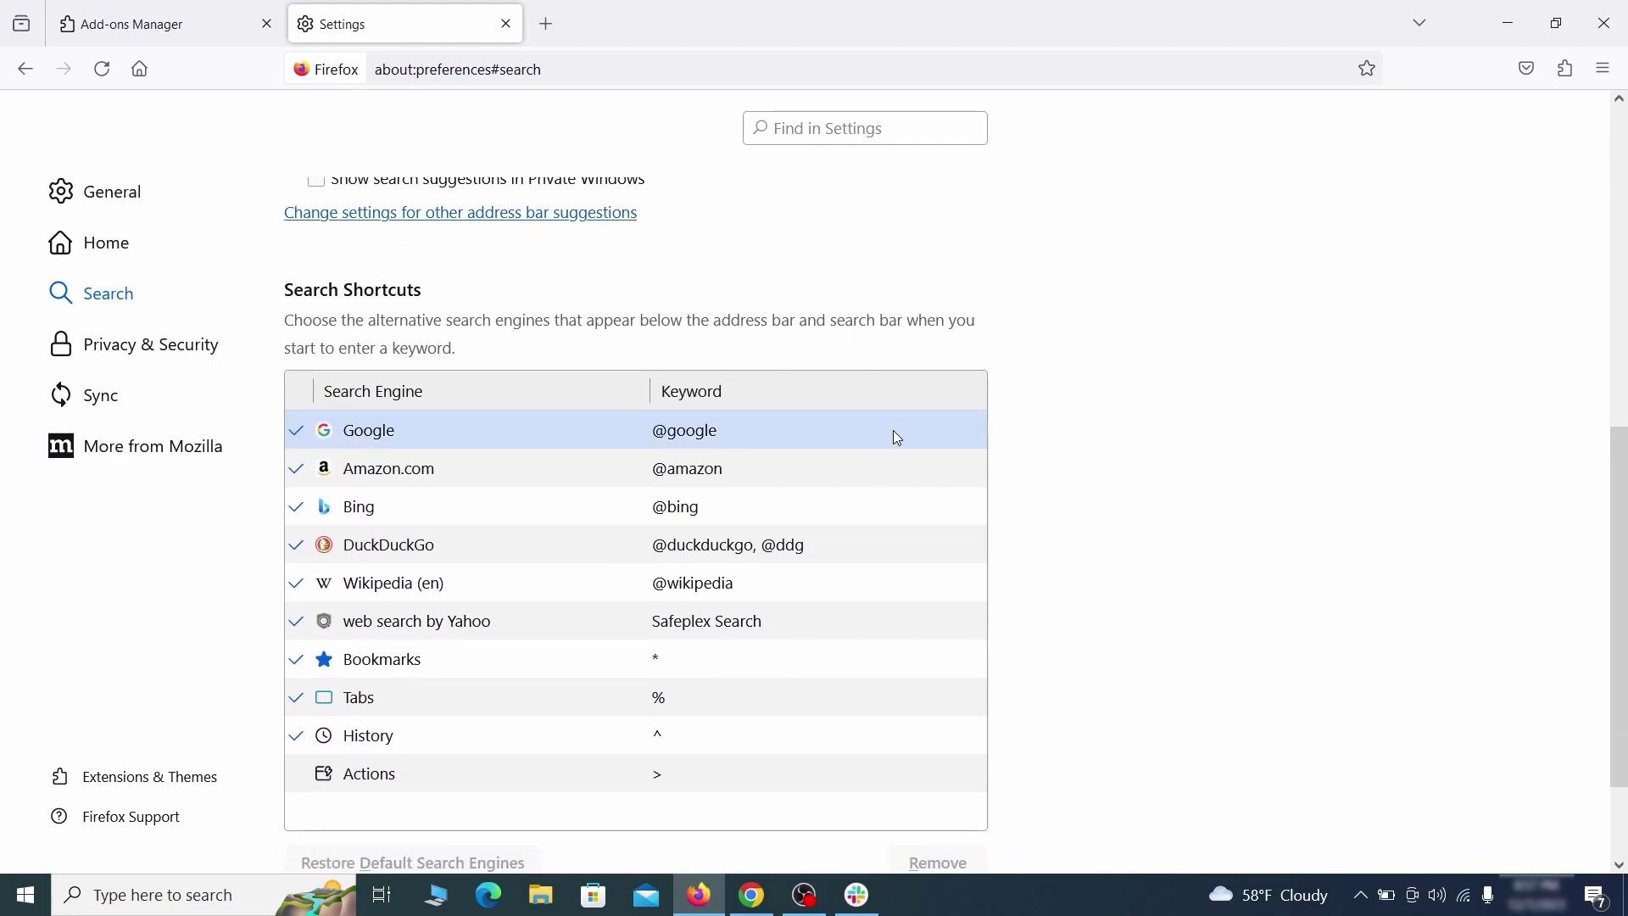
scroll(893, 429, down, 2)
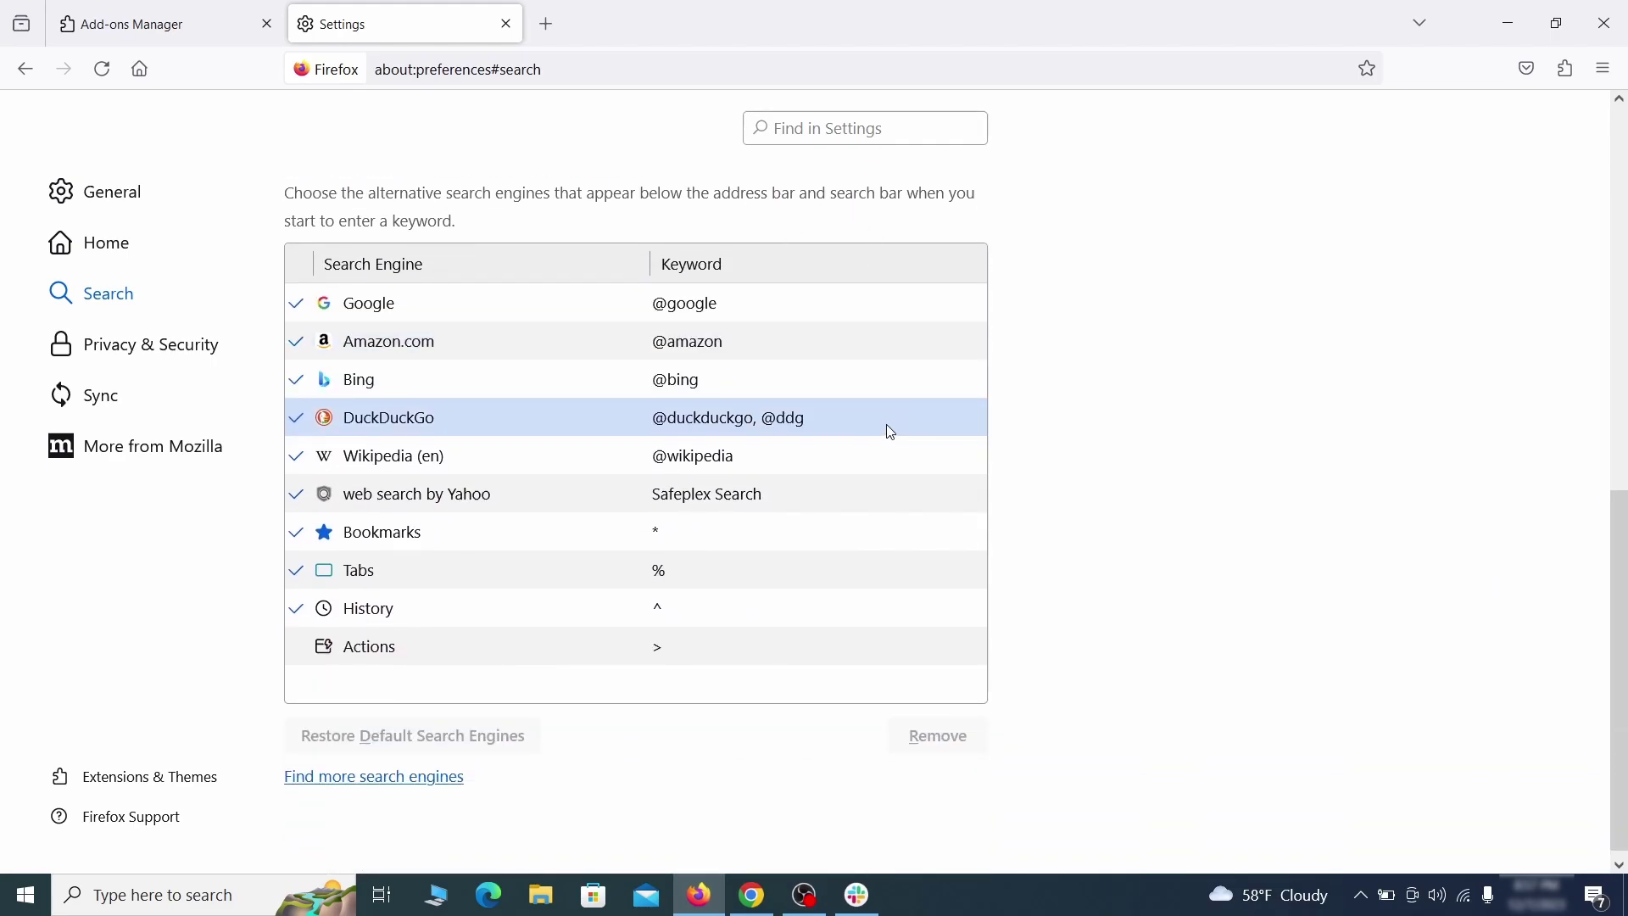
click(806, 499)
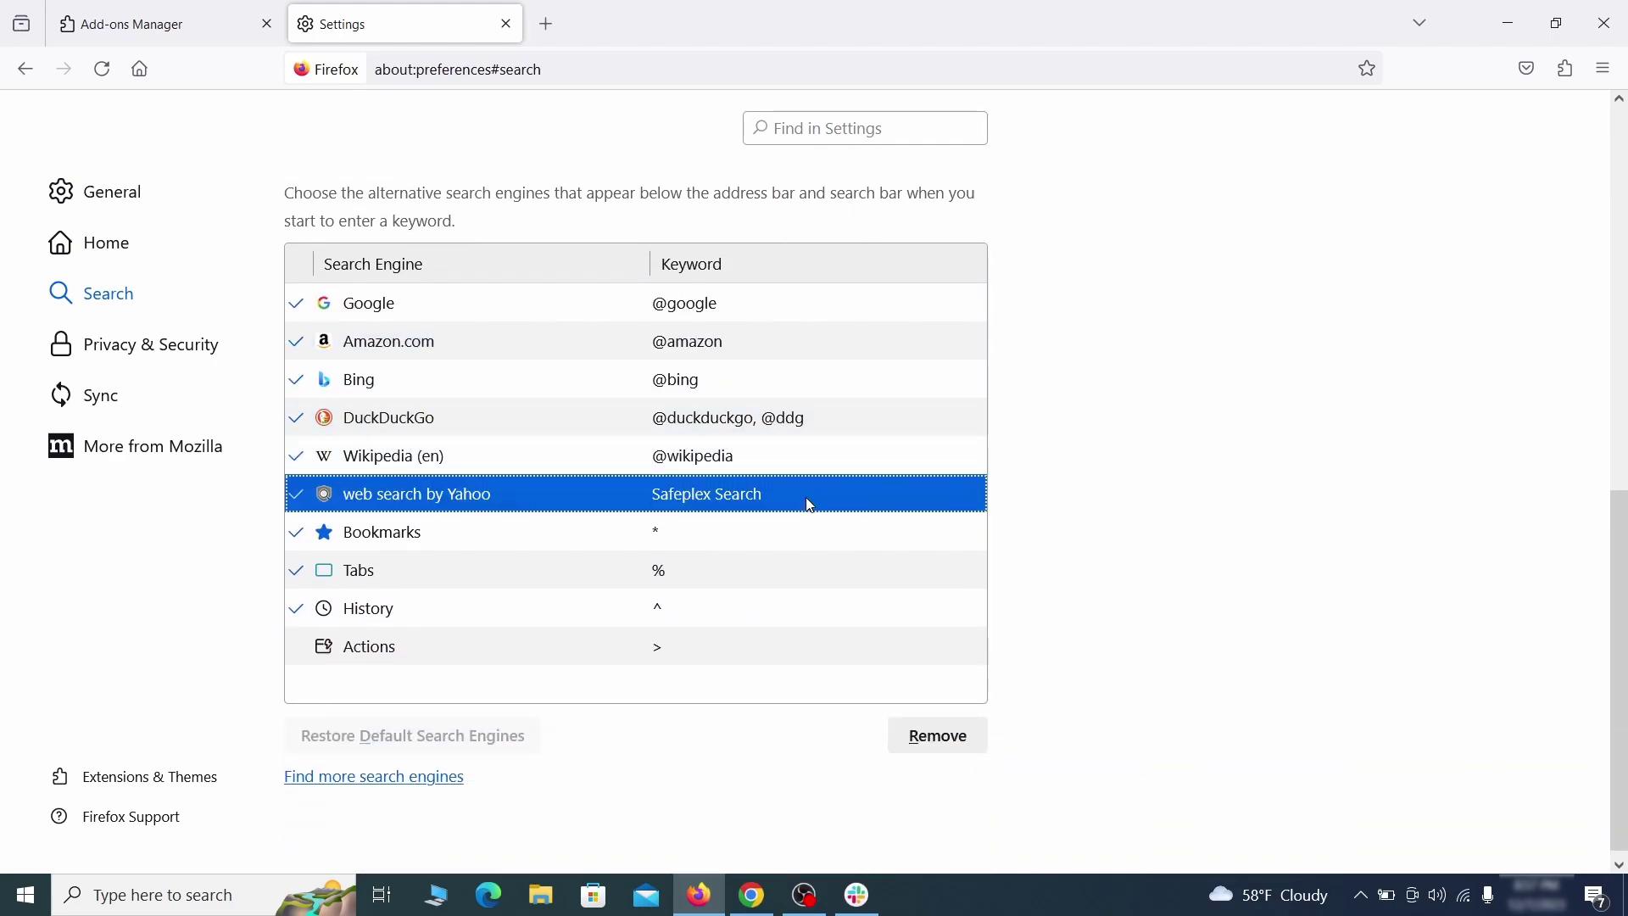
click(975, 758)
scroll(771, 530, up, 3)
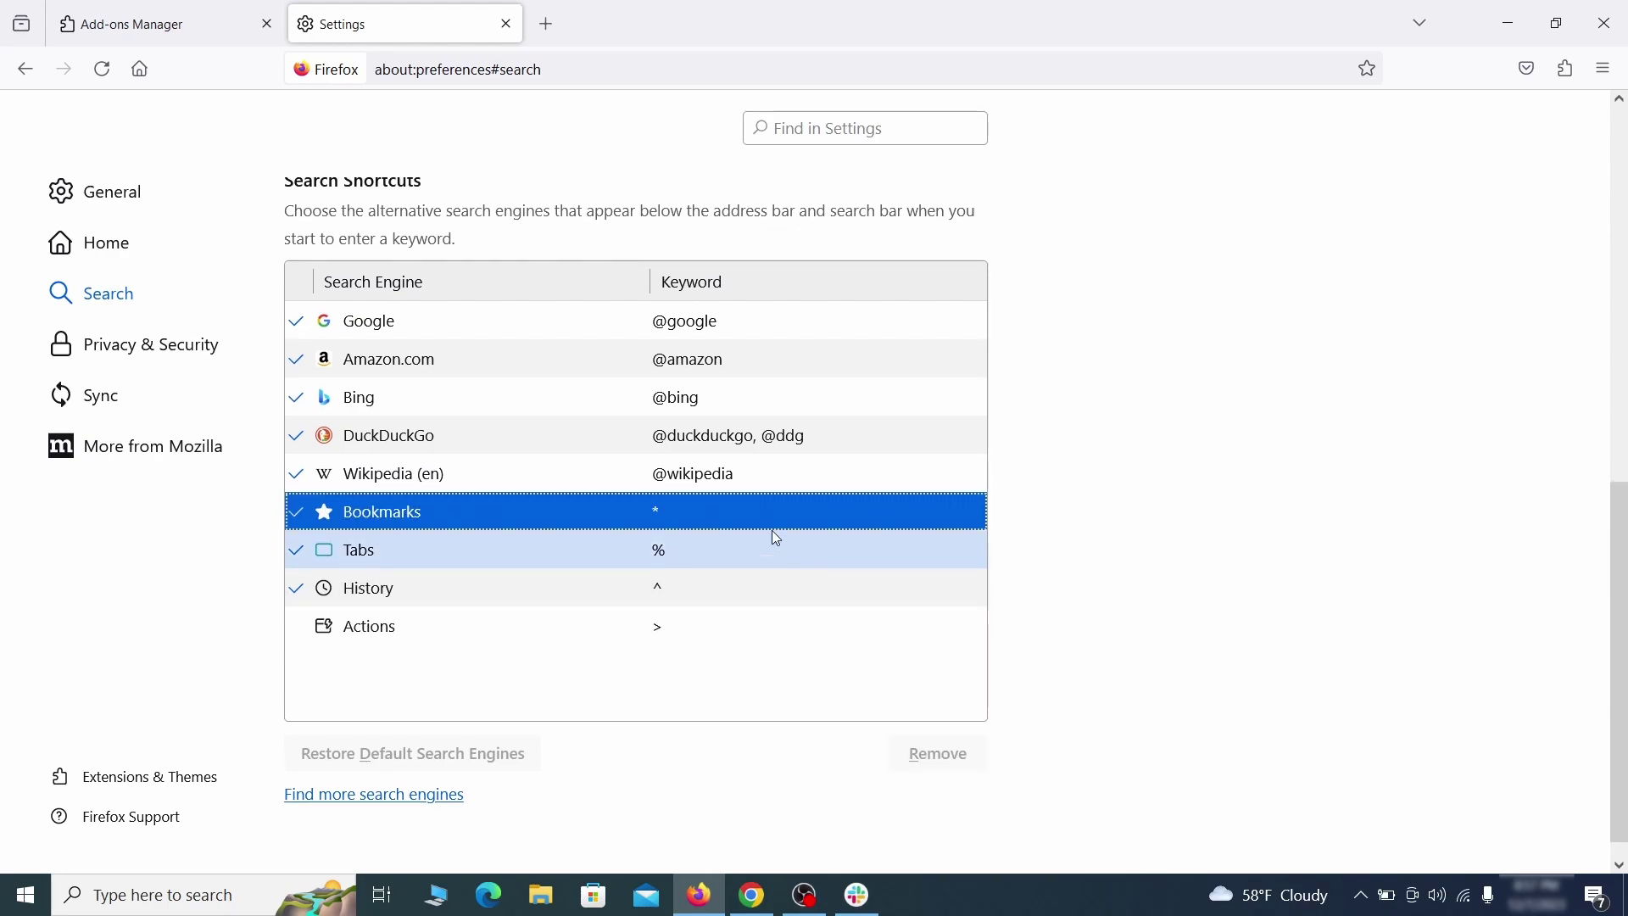
Clear Firefox's stored cookies, site data and cached web content in the Privacy & Security settings.
click(156, 341)
scroll(1082, 391, down, 10)
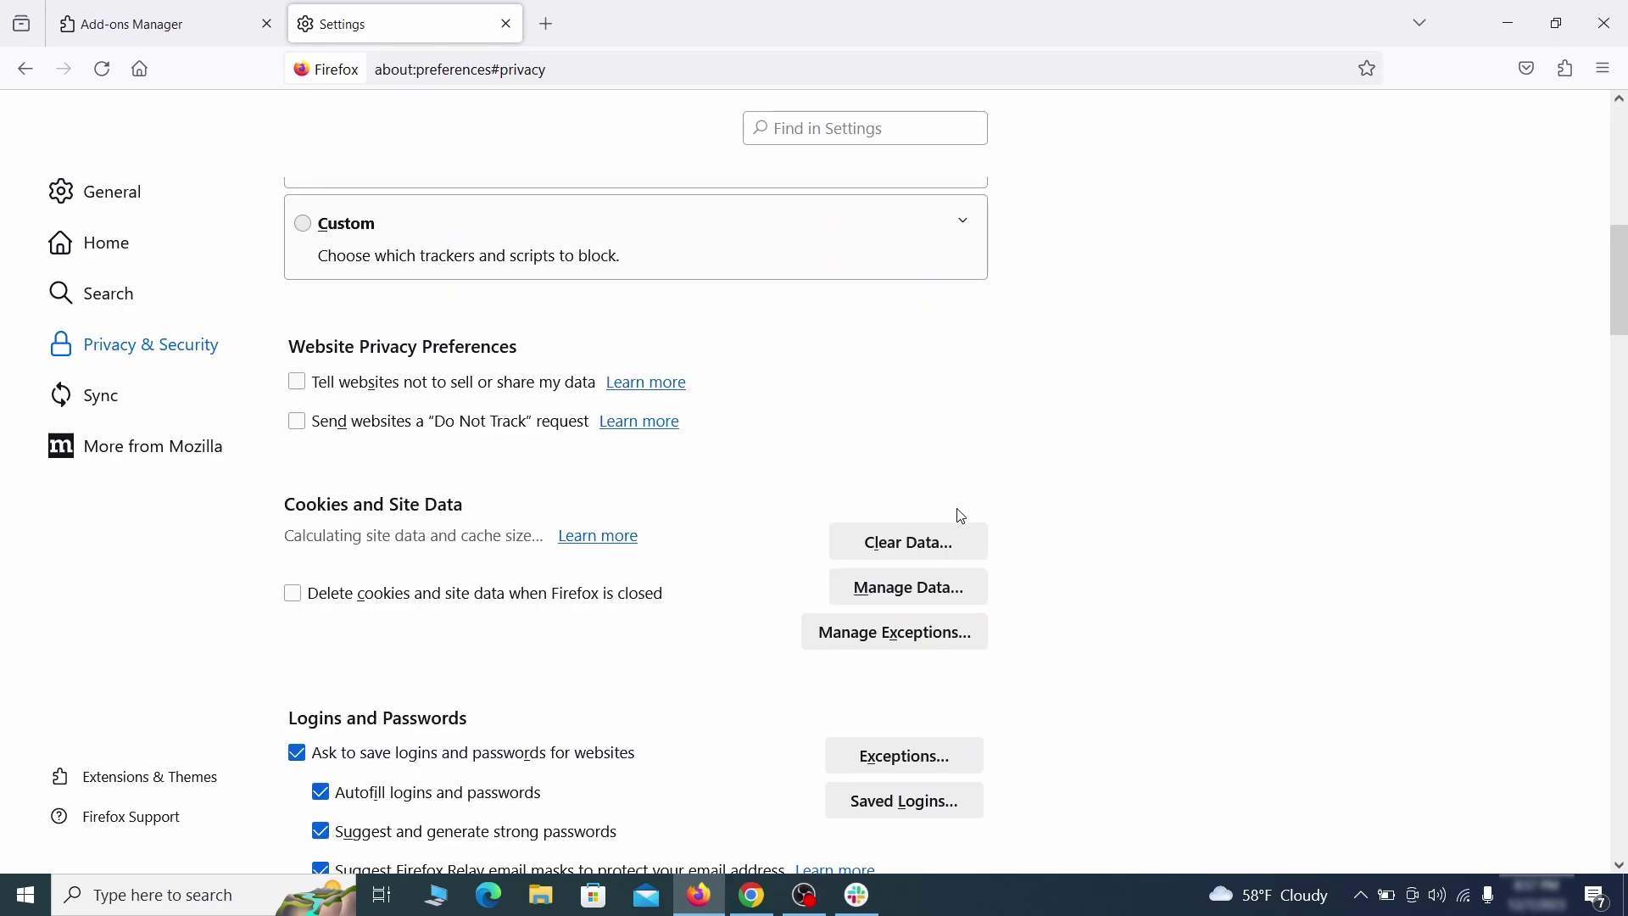
click(929, 543)
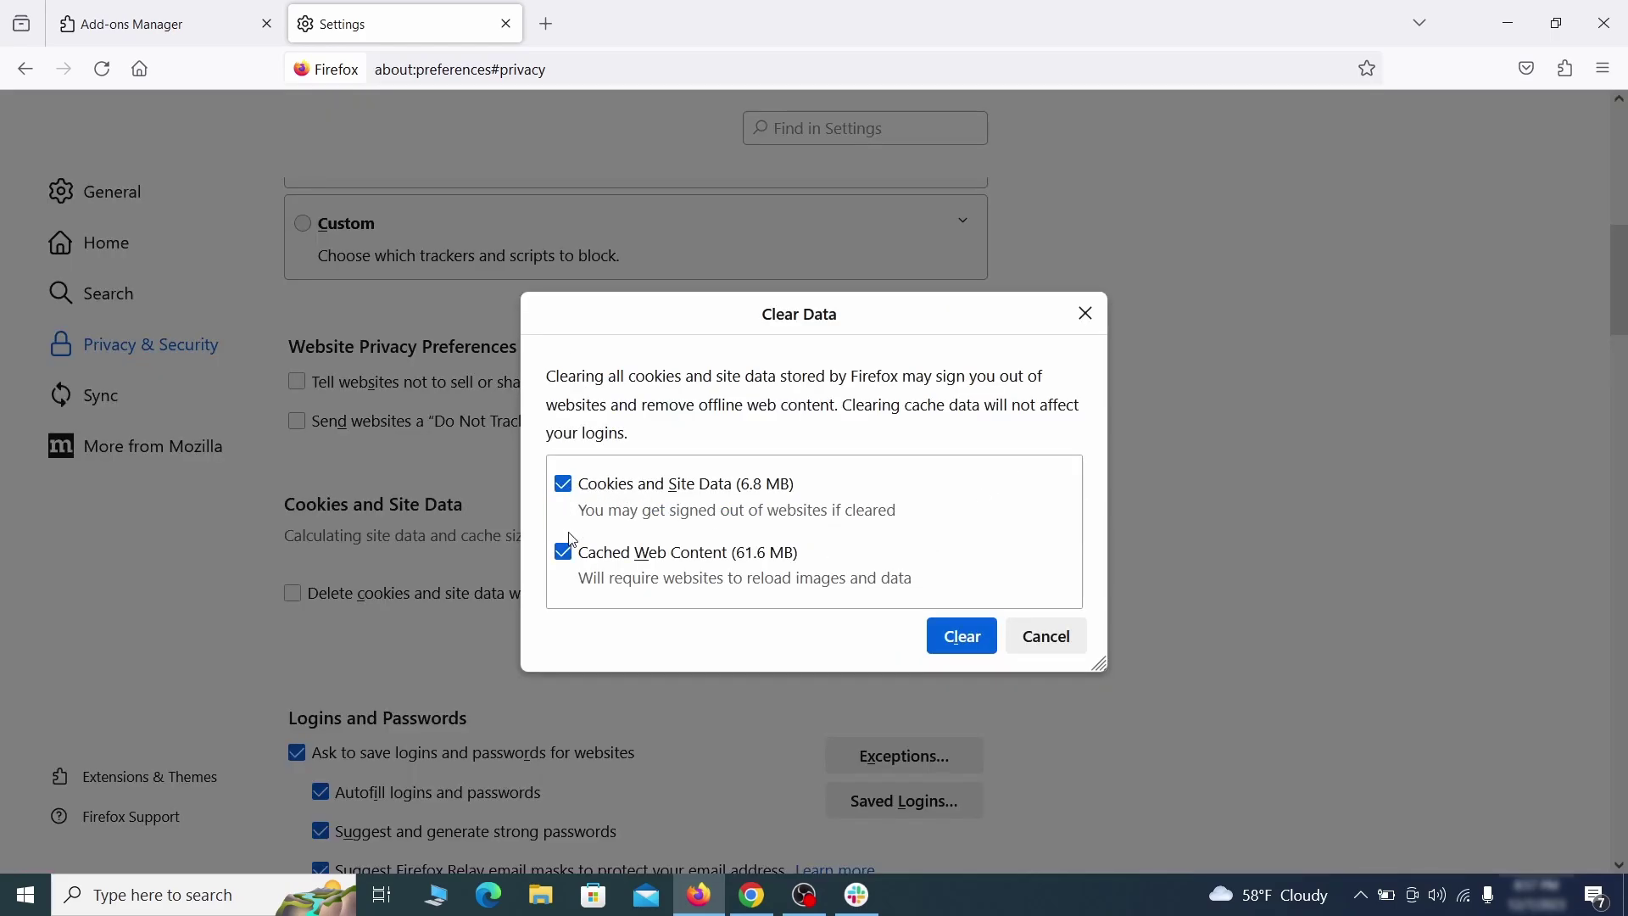
click(988, 637)
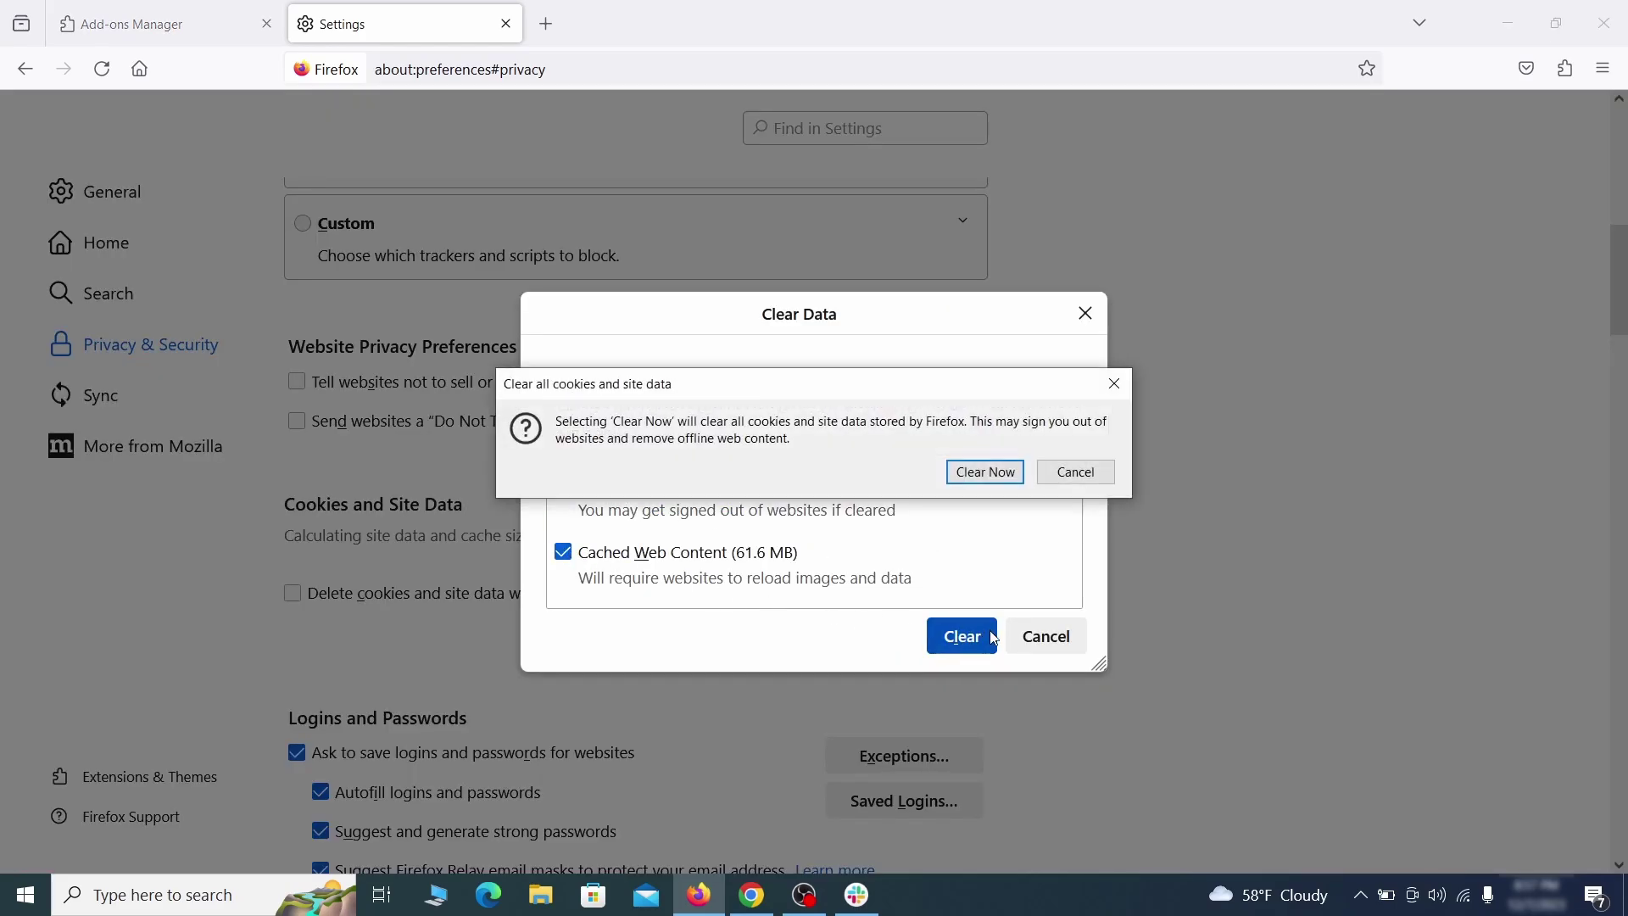
click(993, 480)
Open the notification permission settings in Firefox's Privacy & Security settings.
scroll(1105, 520, down, 5)
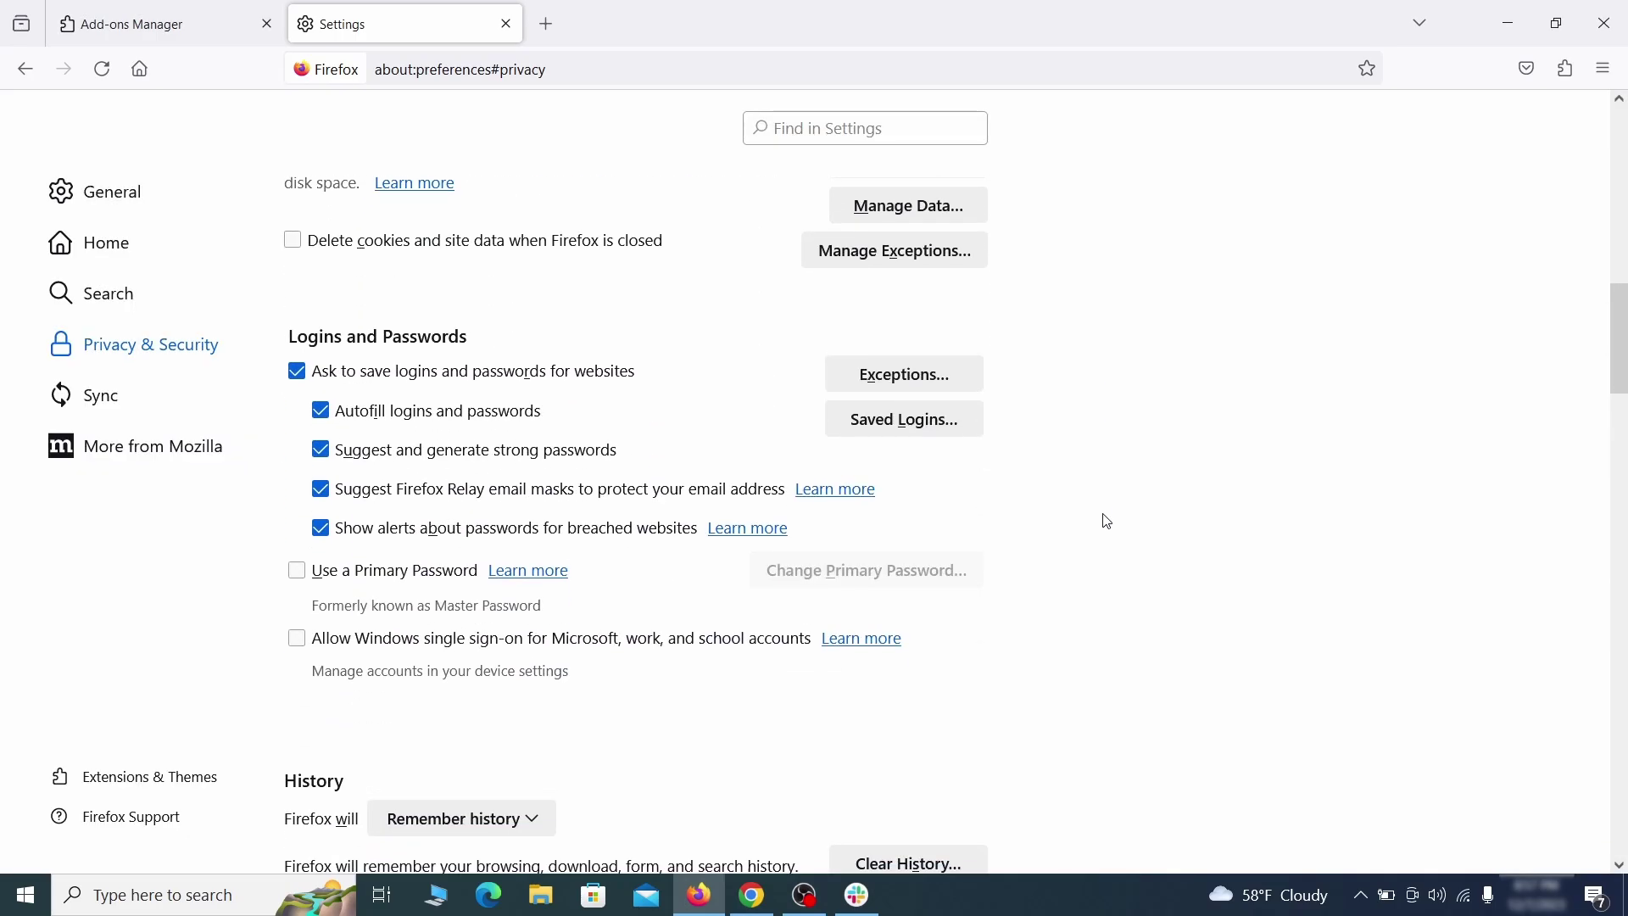
scroll(1104, 519, down, 10)
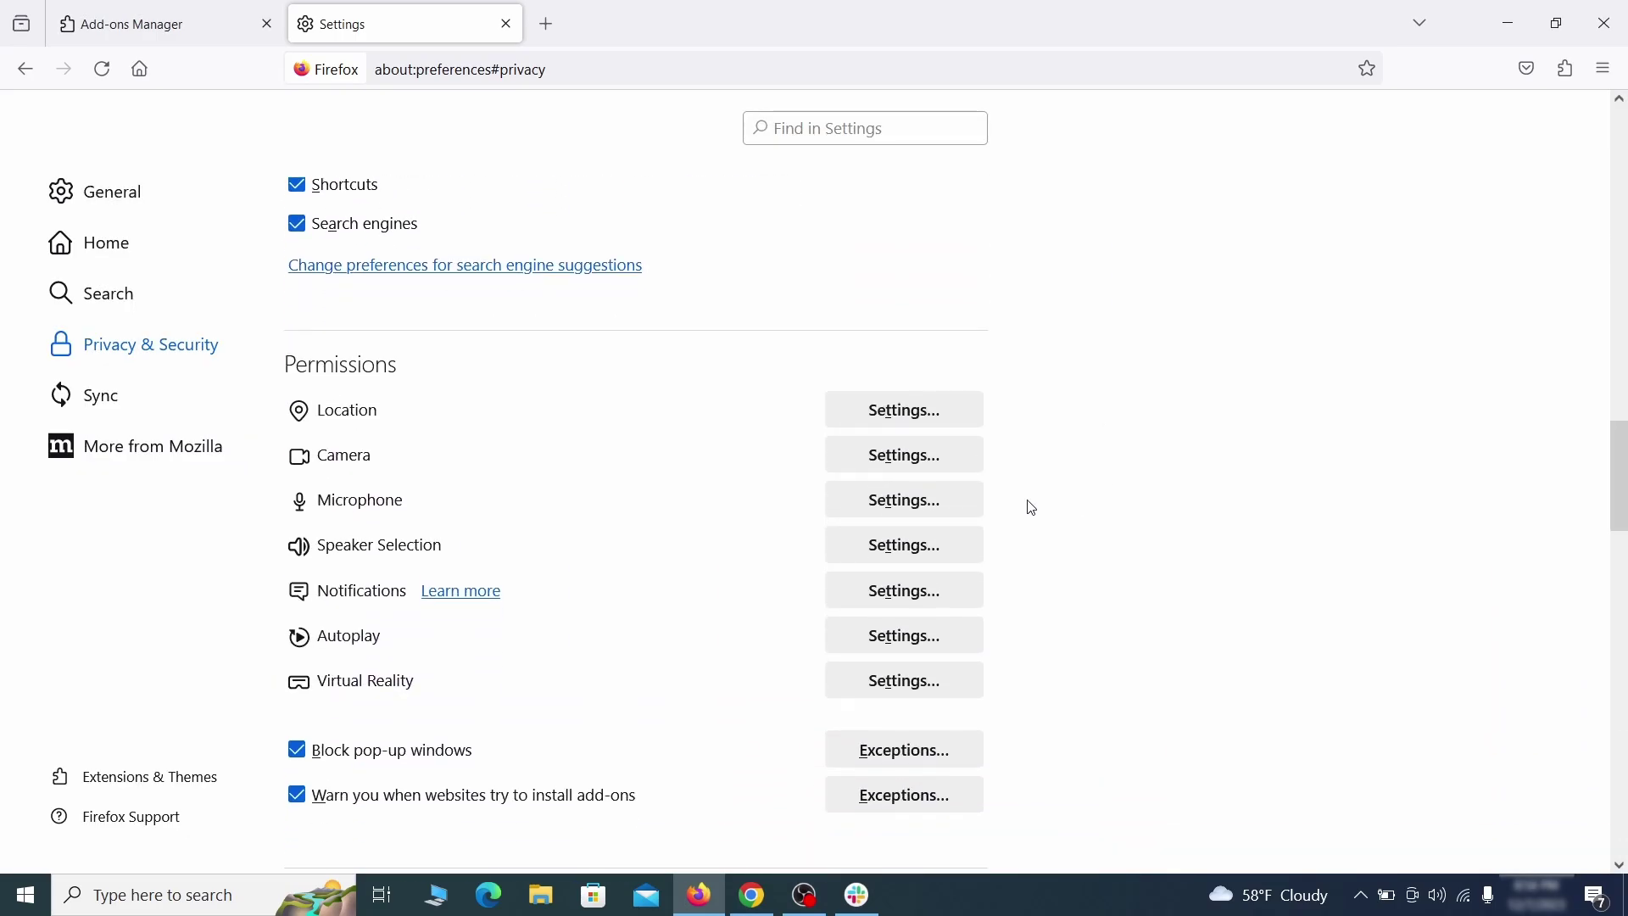
click(940, 596)
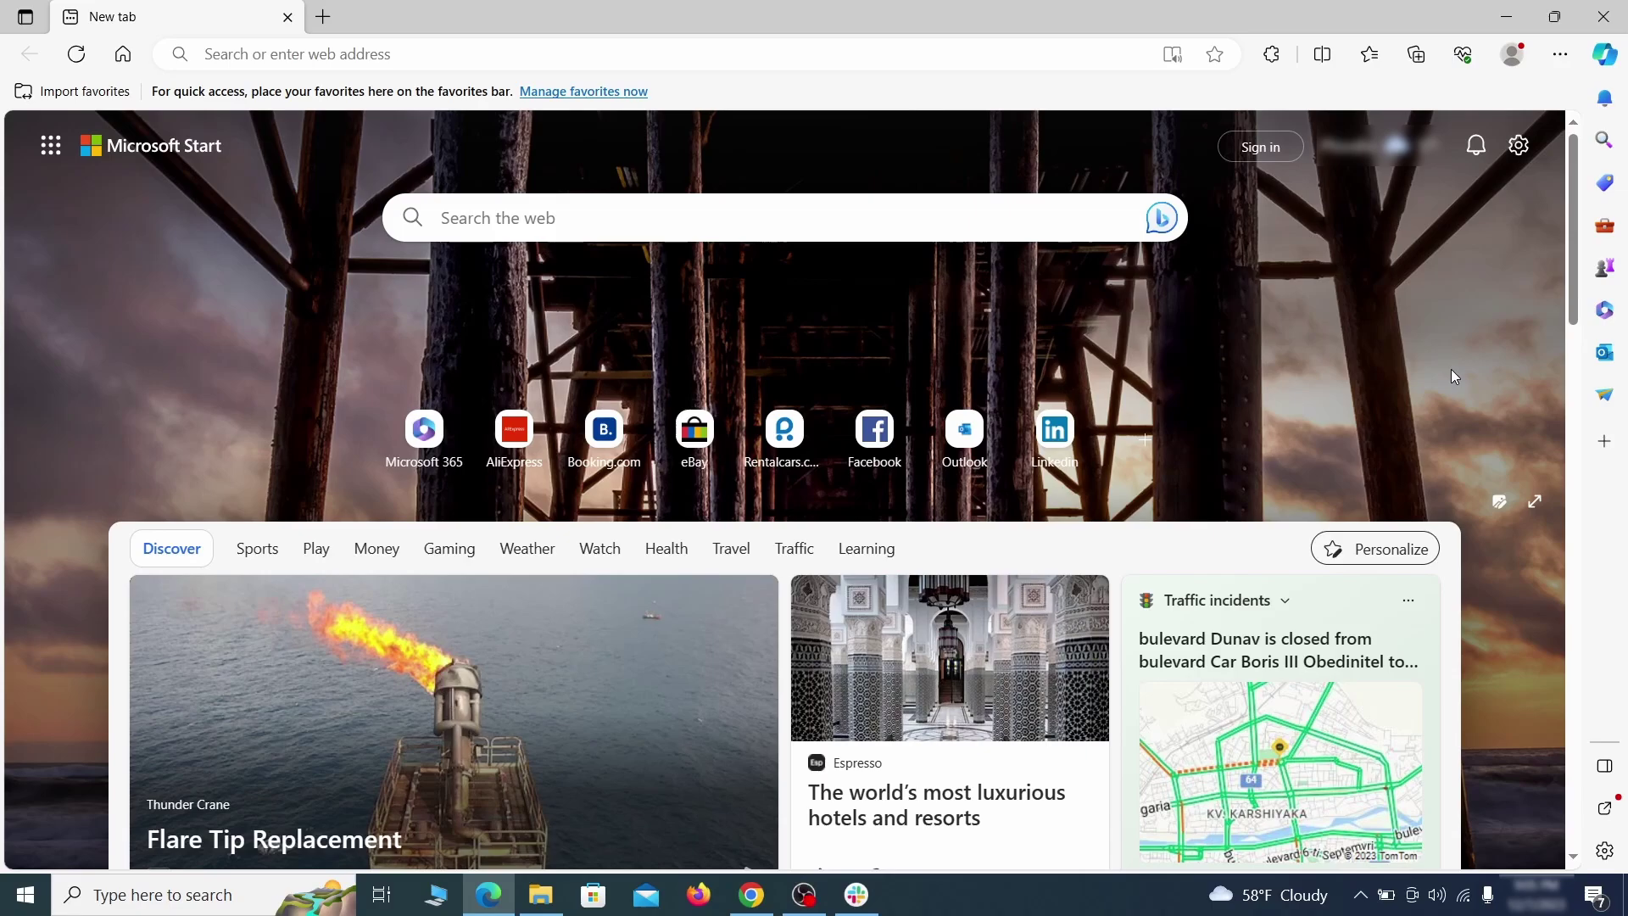
Switch to Microsoft Edge, open its extension manager, and disable and remove the Quidco Cashback Reminder extension.
click(1560, 53)
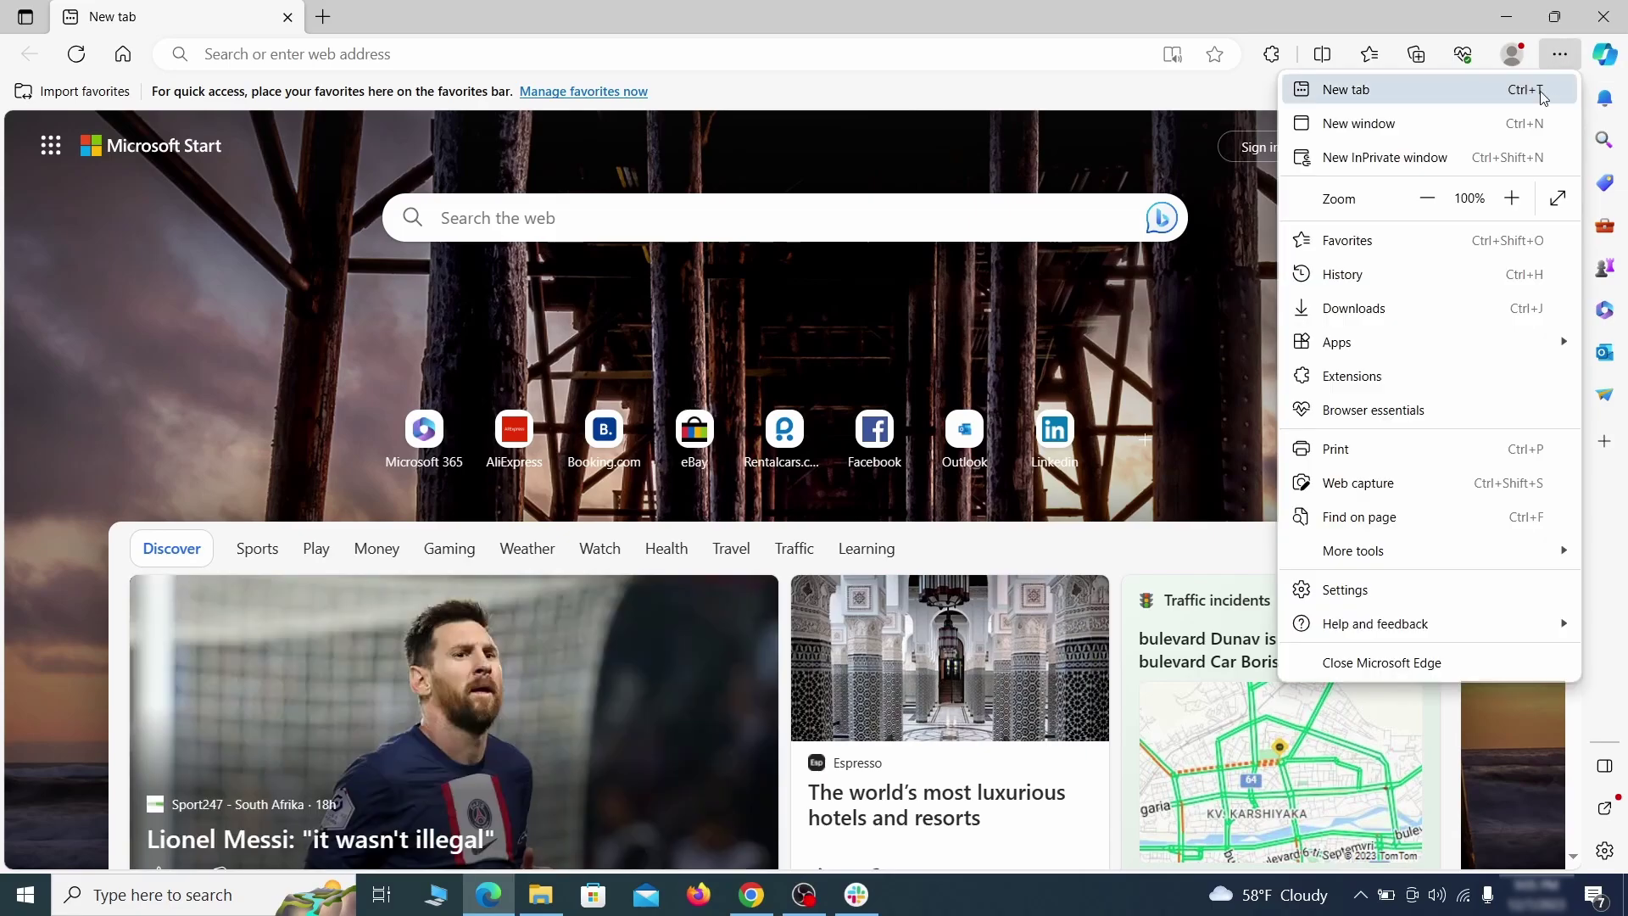
click(1399, 376)
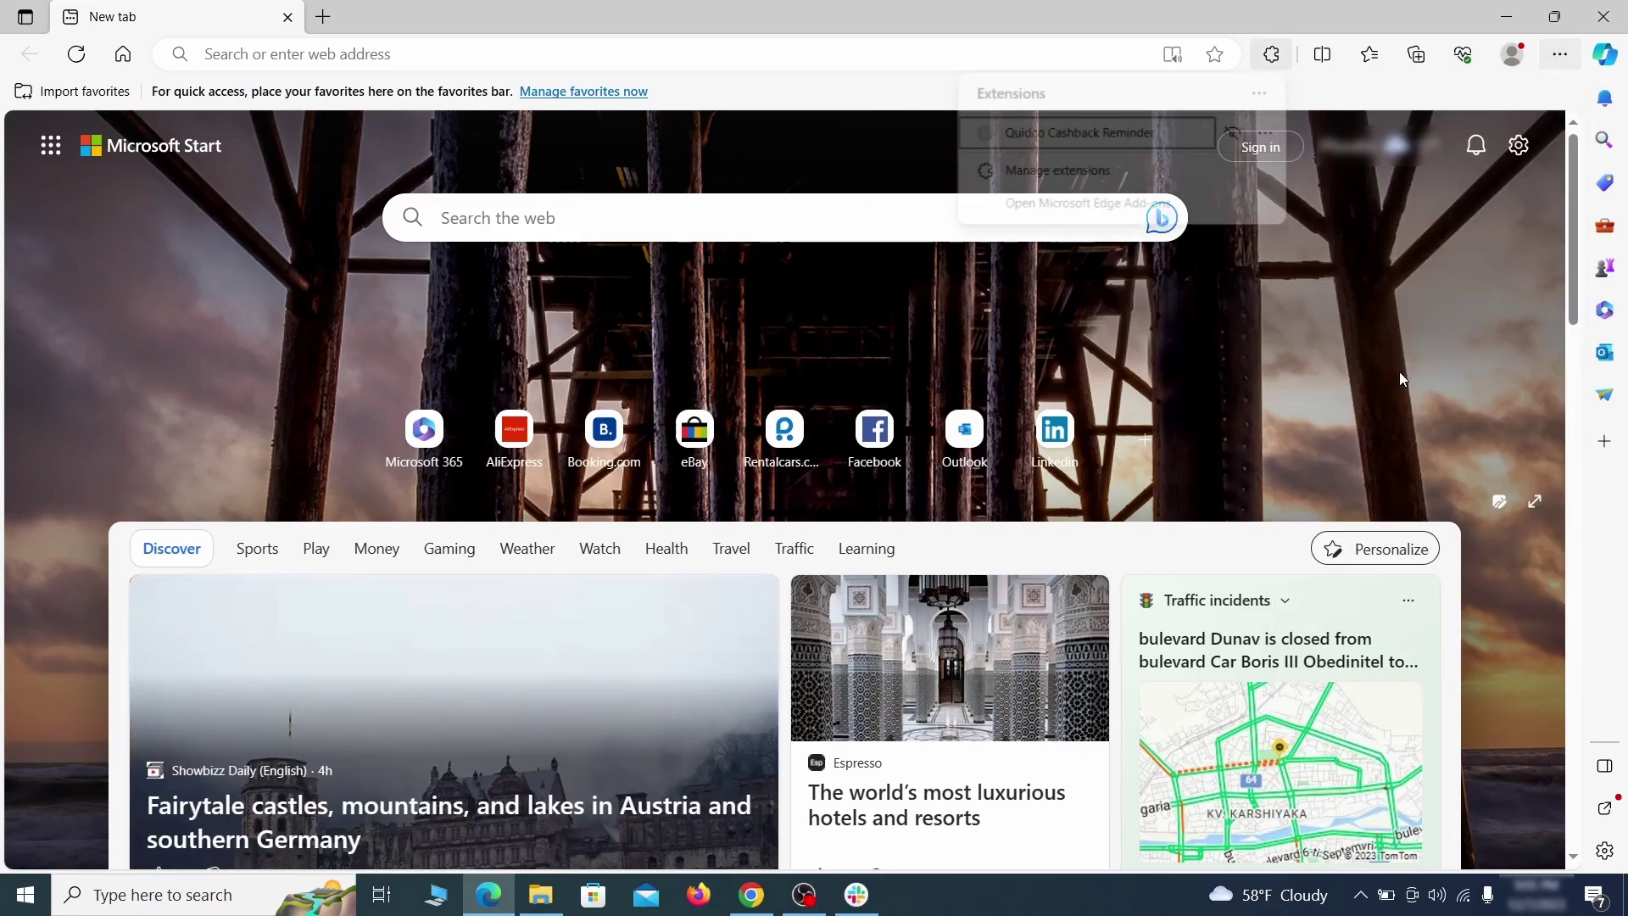
click(1053, 172)
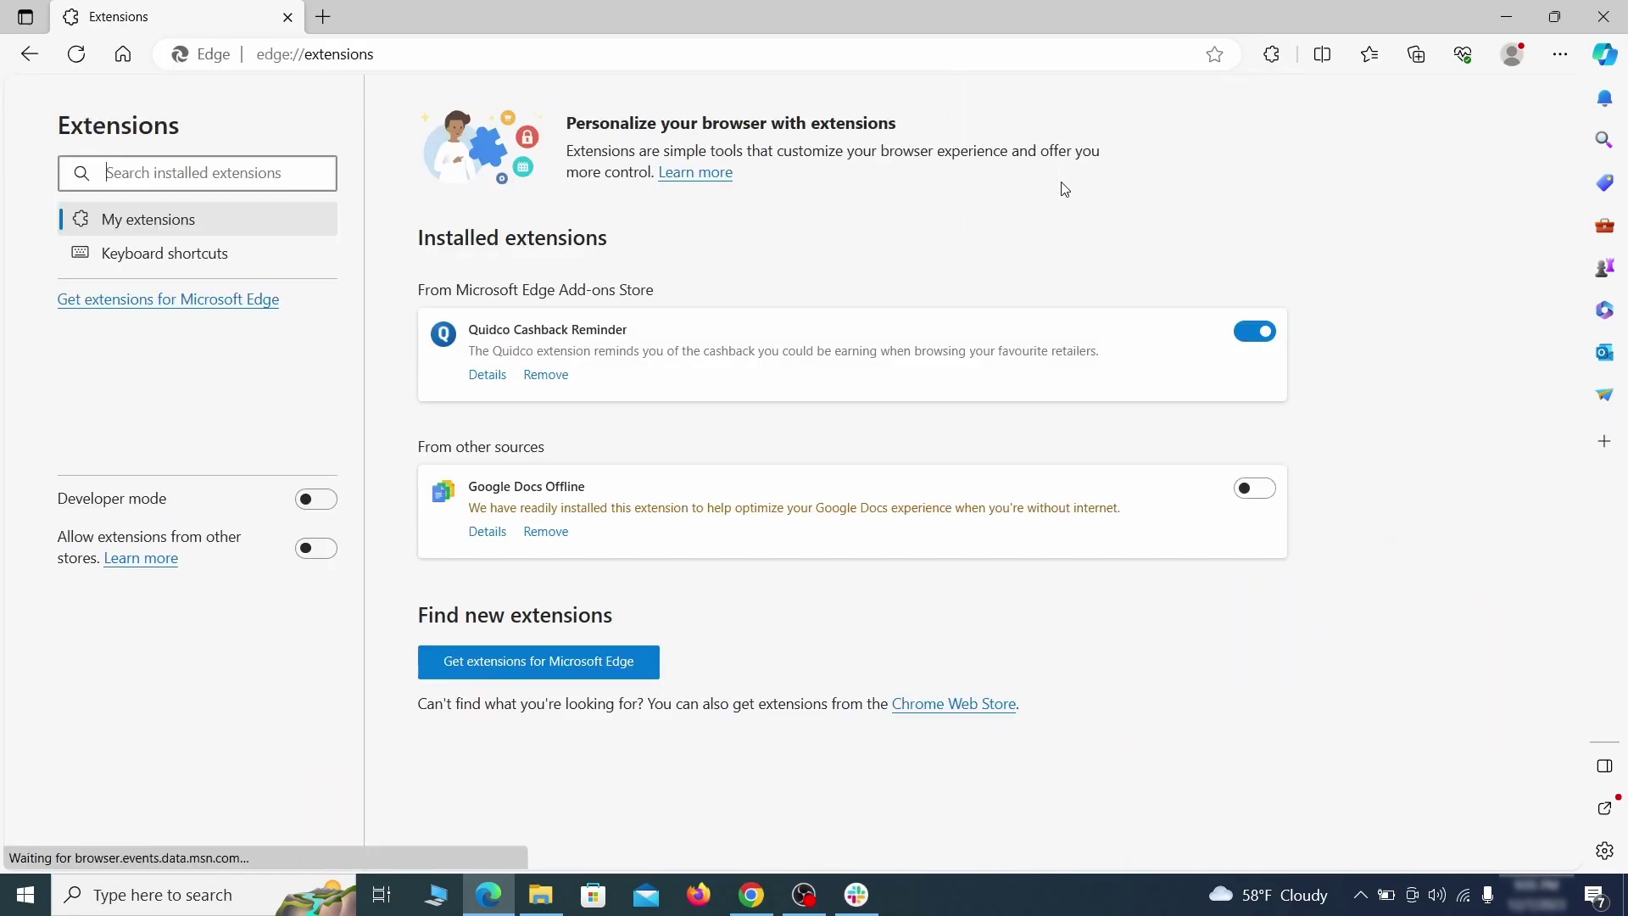
click(1254, 333)
click(543, 377)
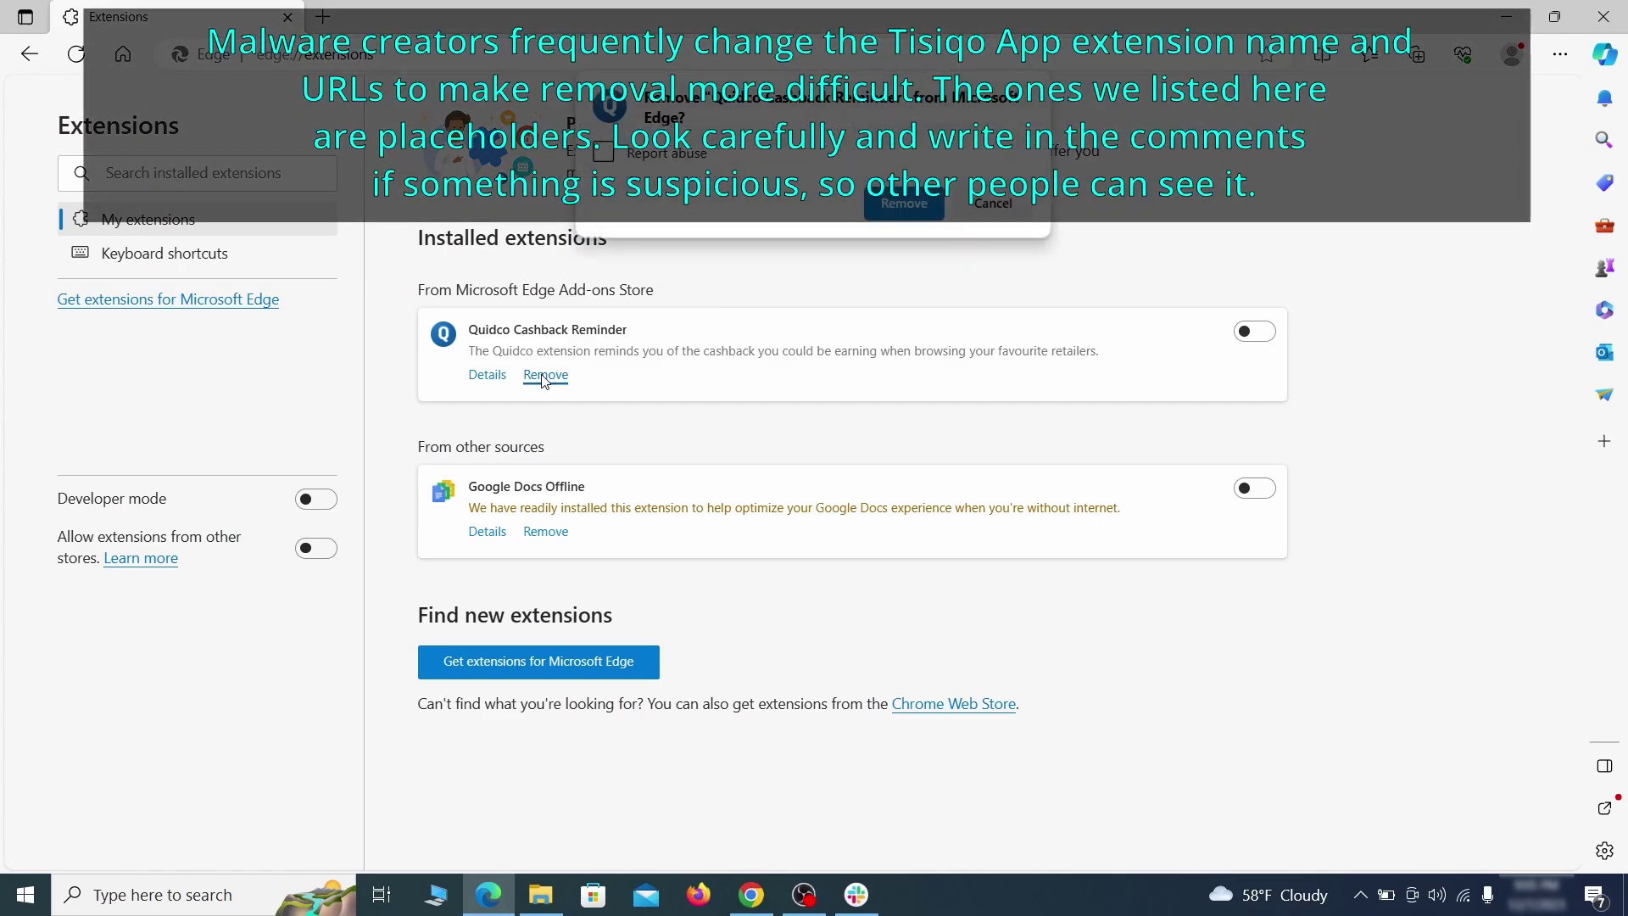
Open Edge's settings in a new tab and clear all selected browsing data types for the last hour.
key(ctrl+t)
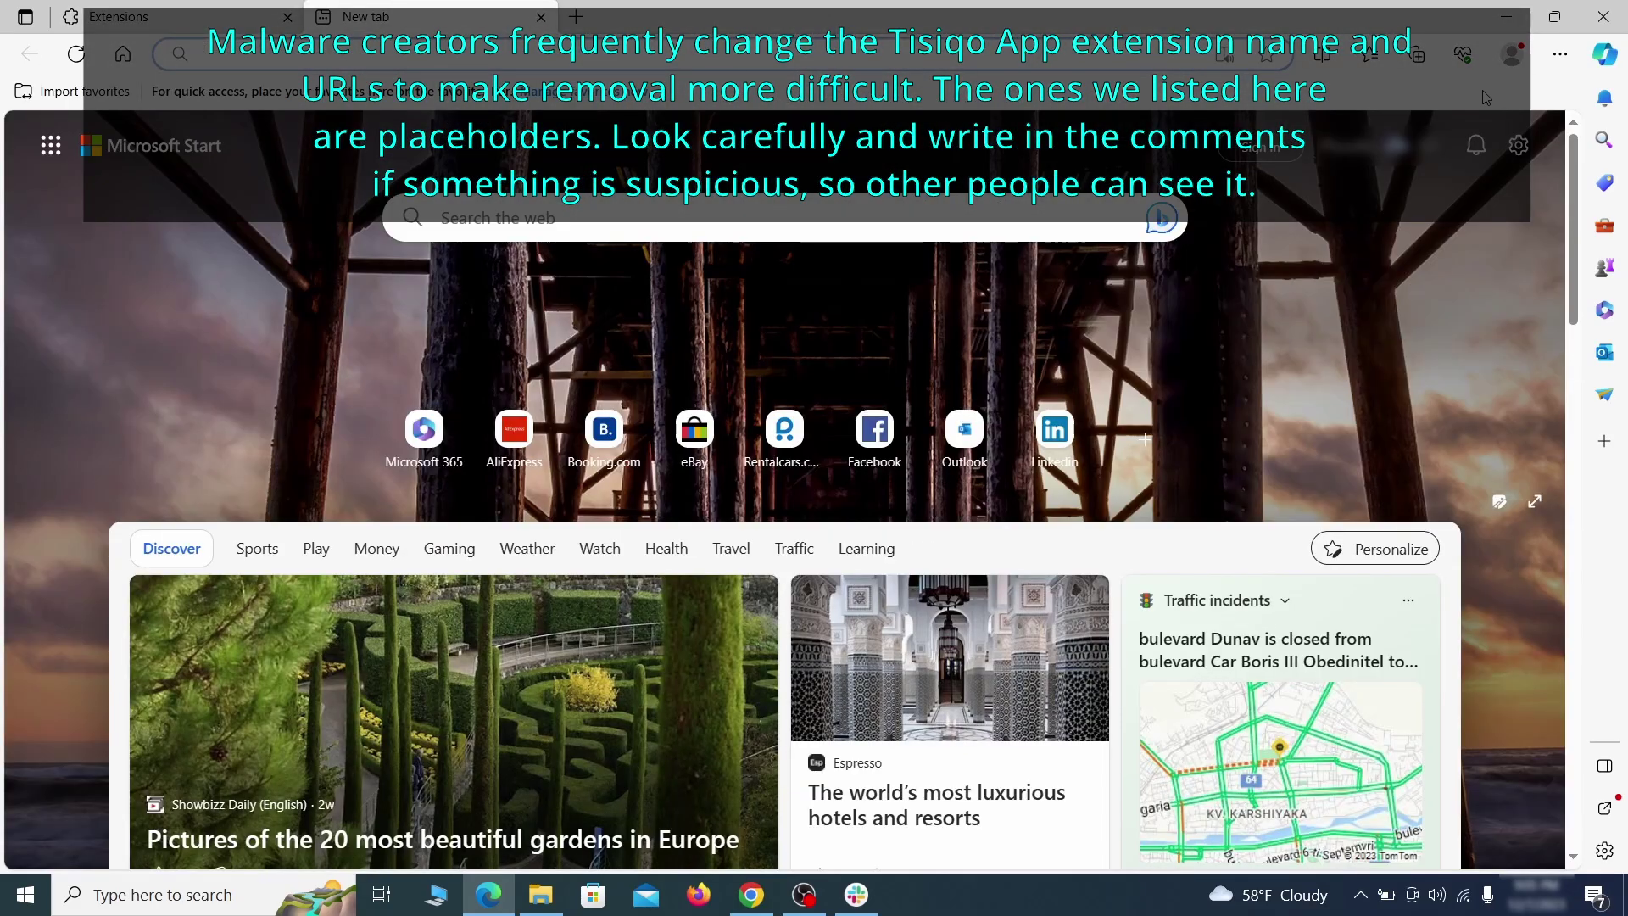
click(1560, 56)
click(1350, 585)
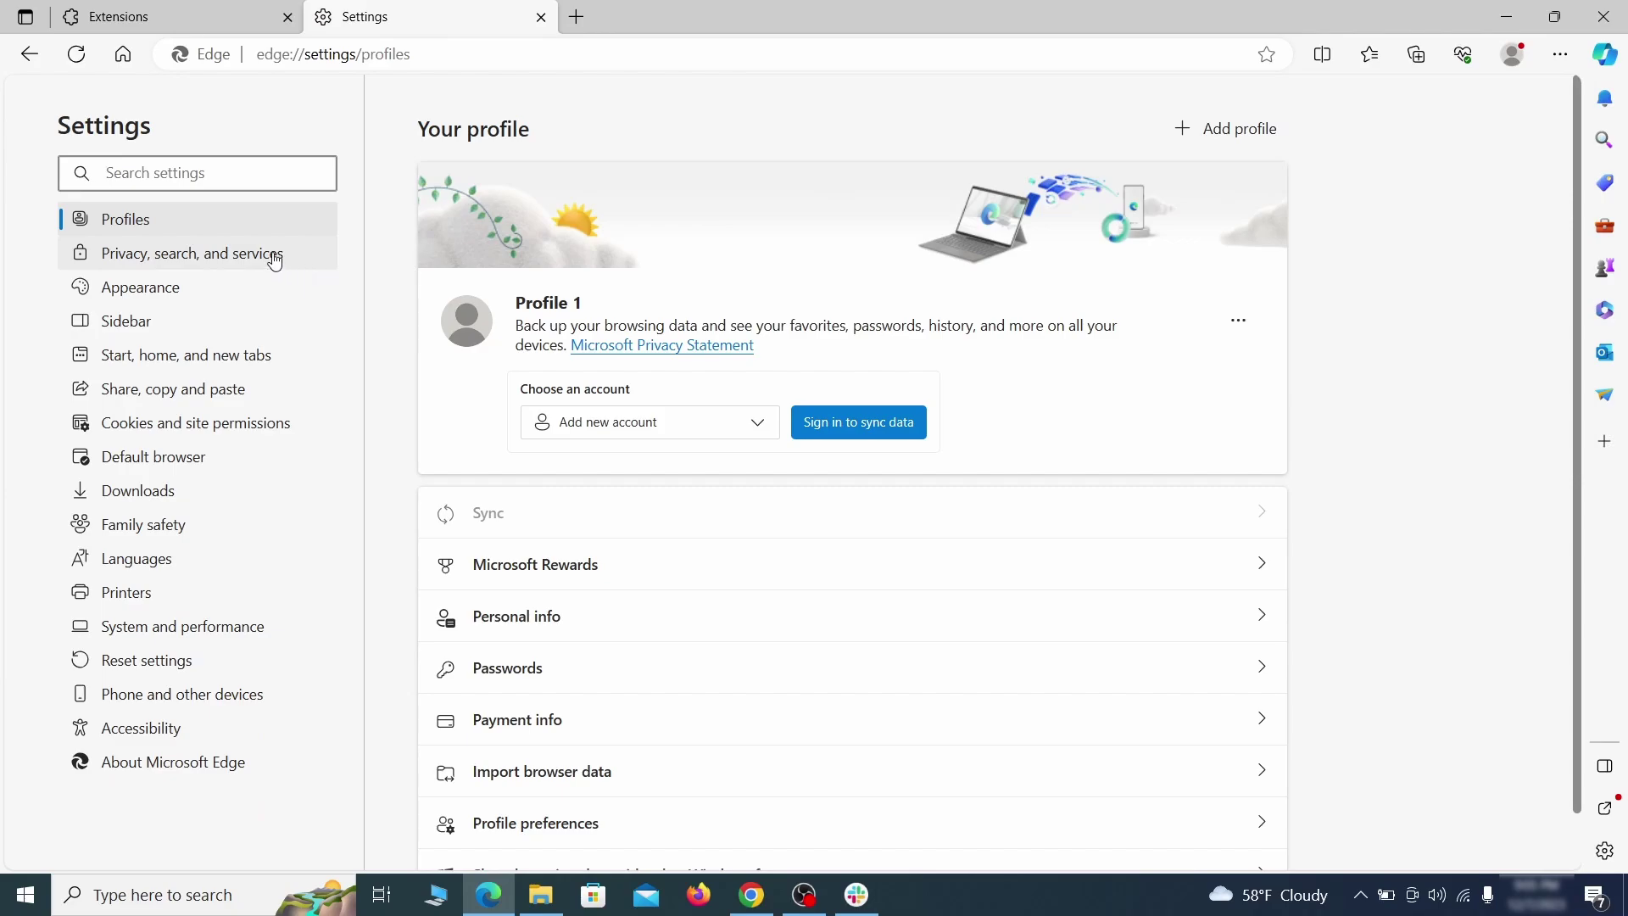
click(273, 261)
scroll(883, 520, down, 4)
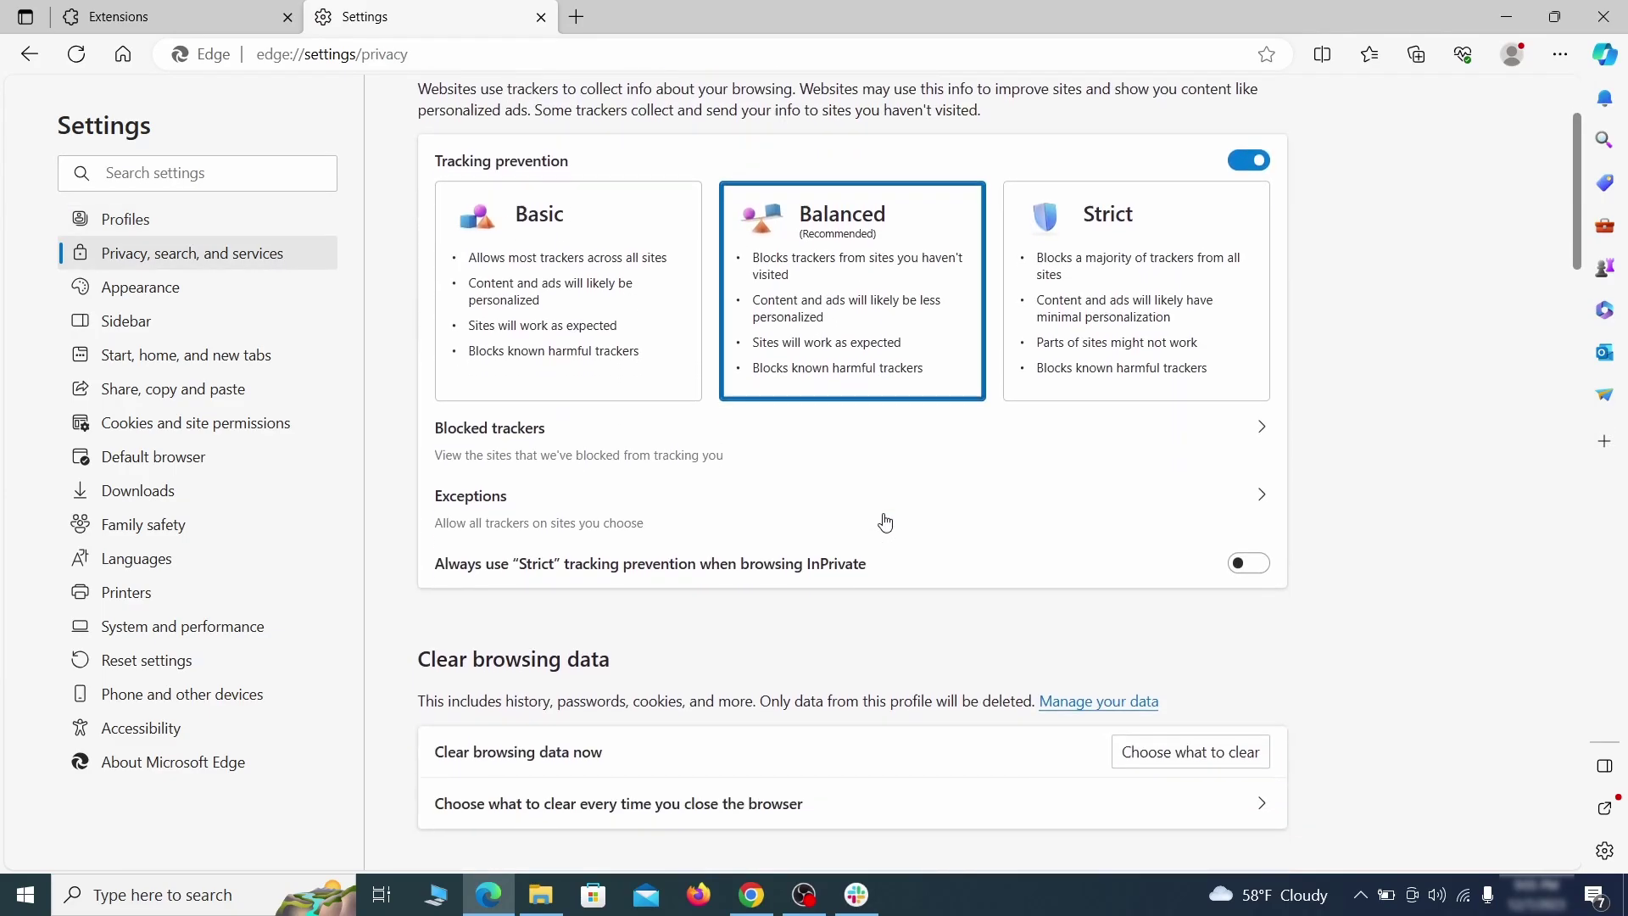
click(1219, 590)
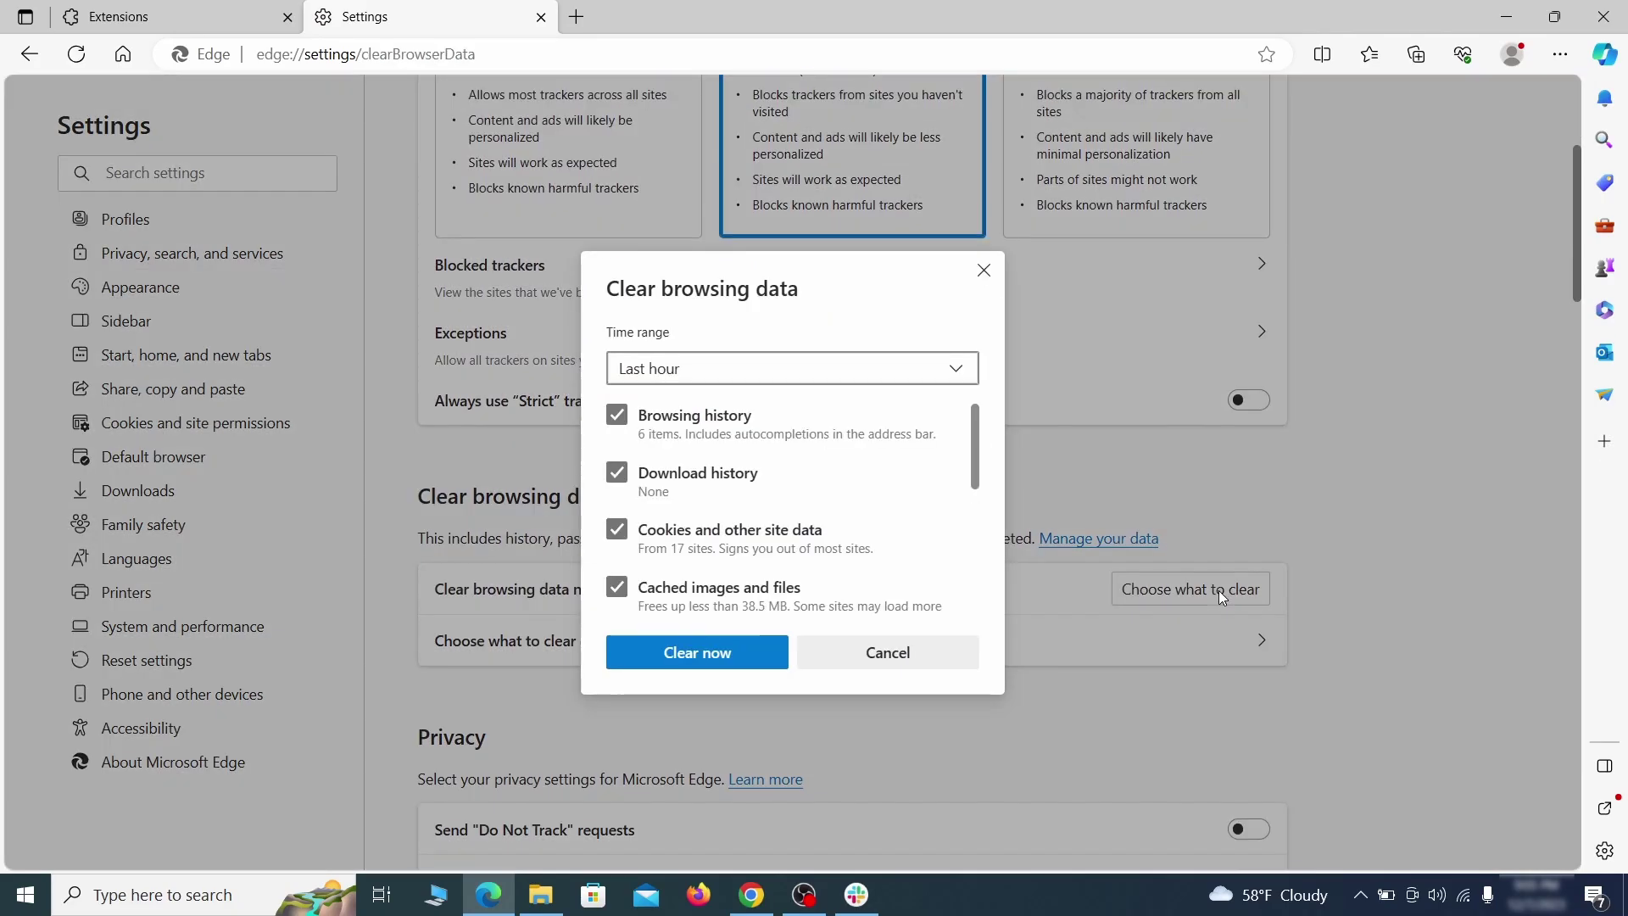
scroll(652, 413, down, 5)
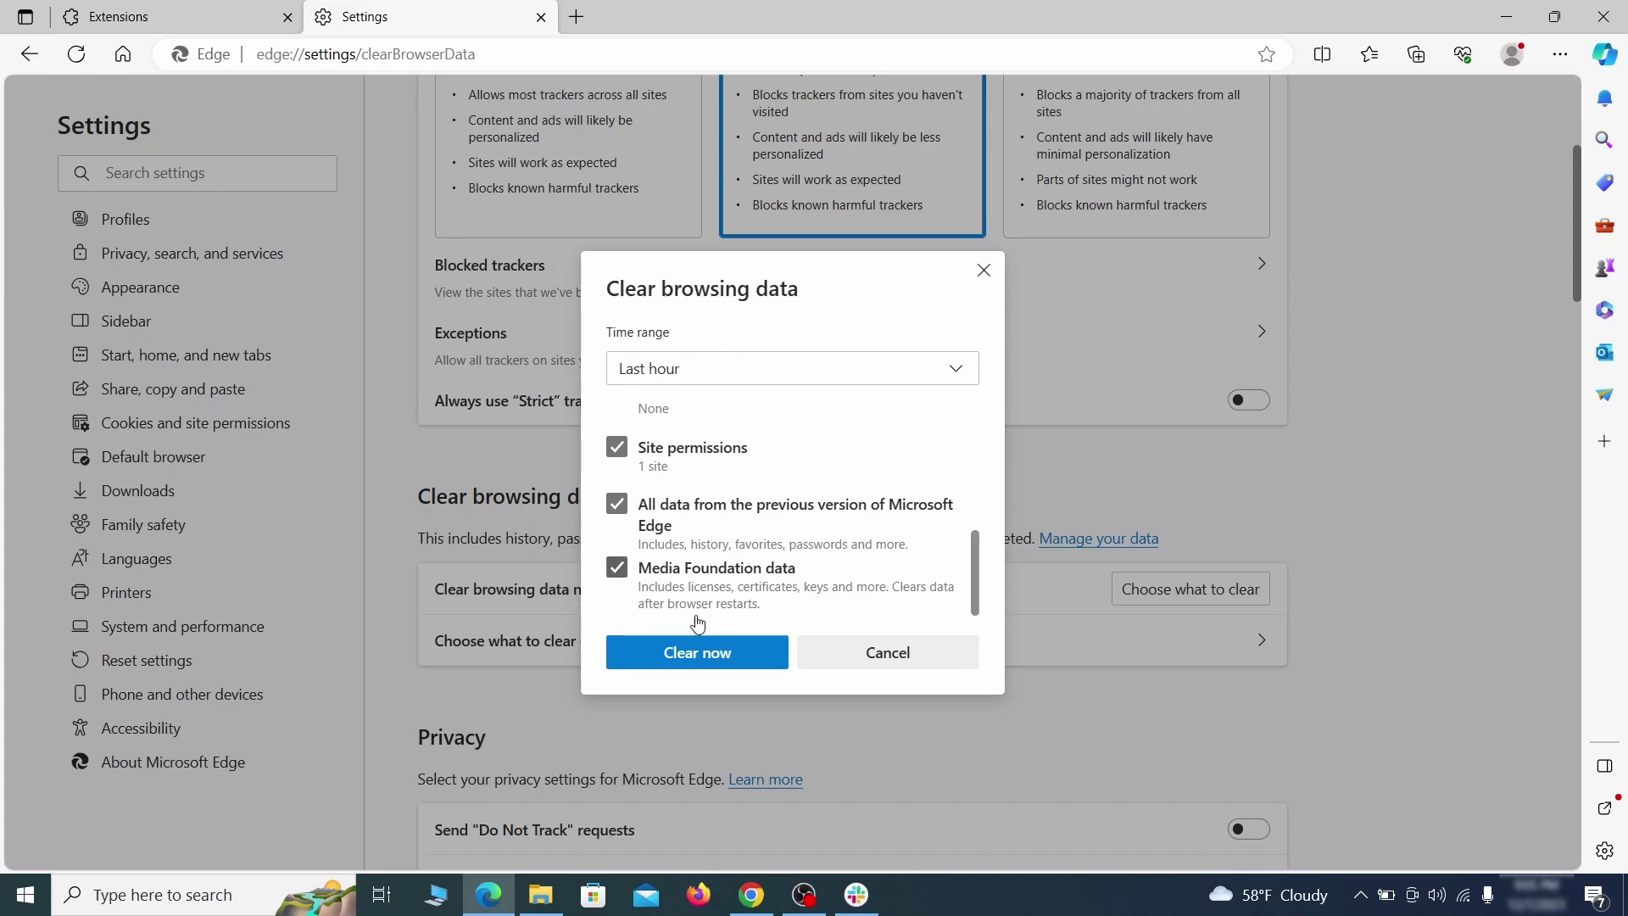
click(764, 662)
Set Google as the search engine used in Edge's address bar.
scroll(1051, 482, down, 15)
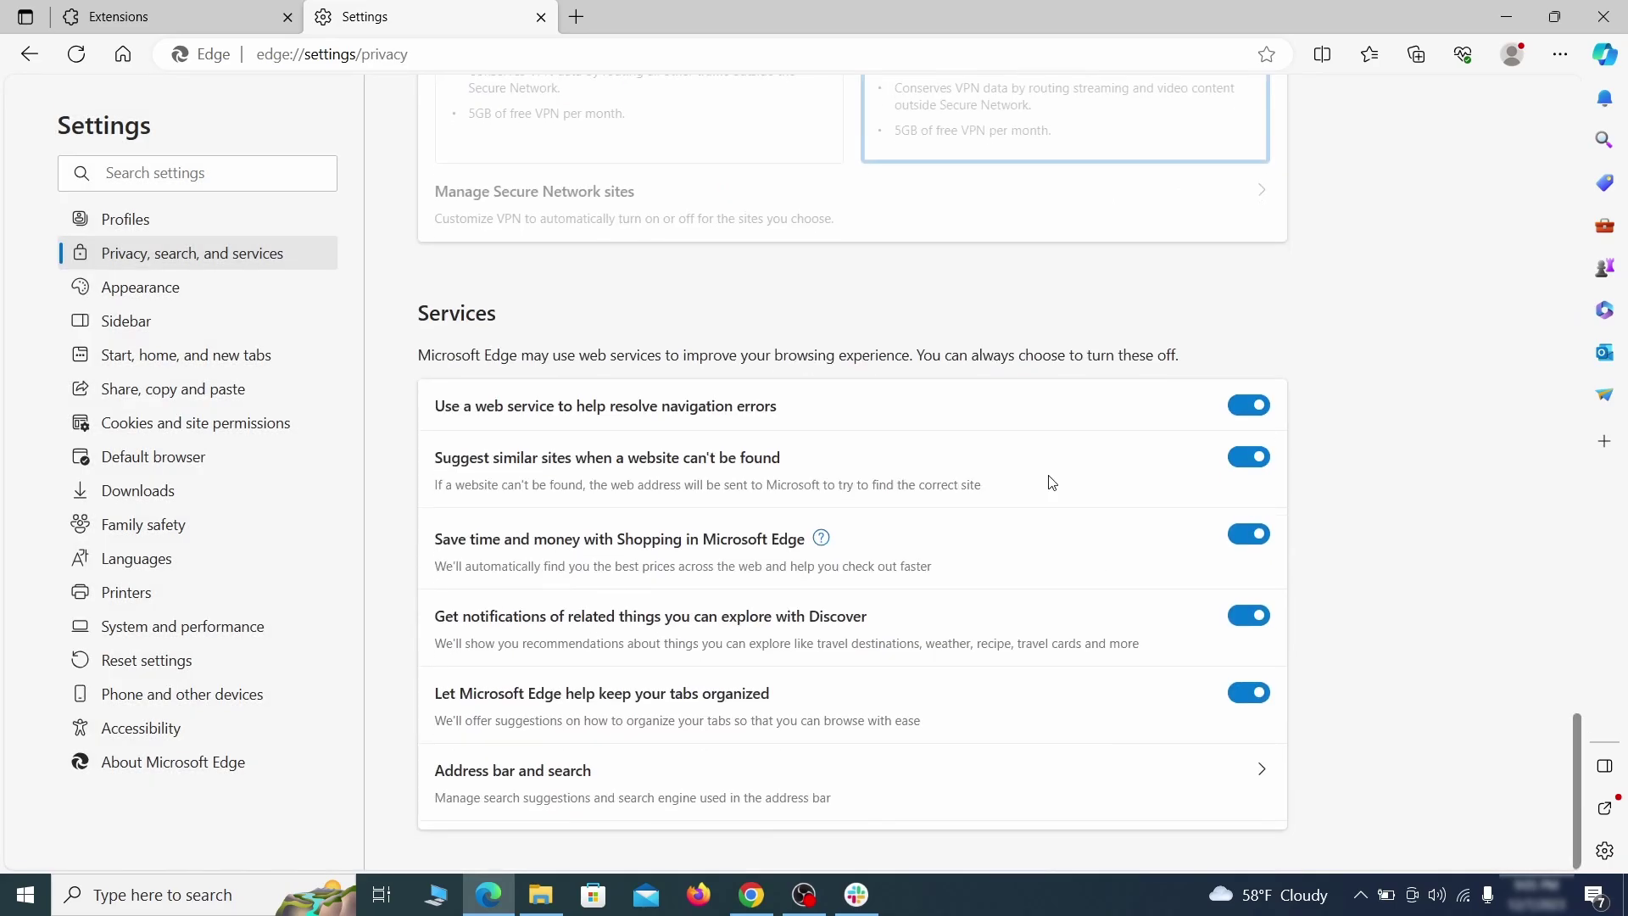
click(930, 799)
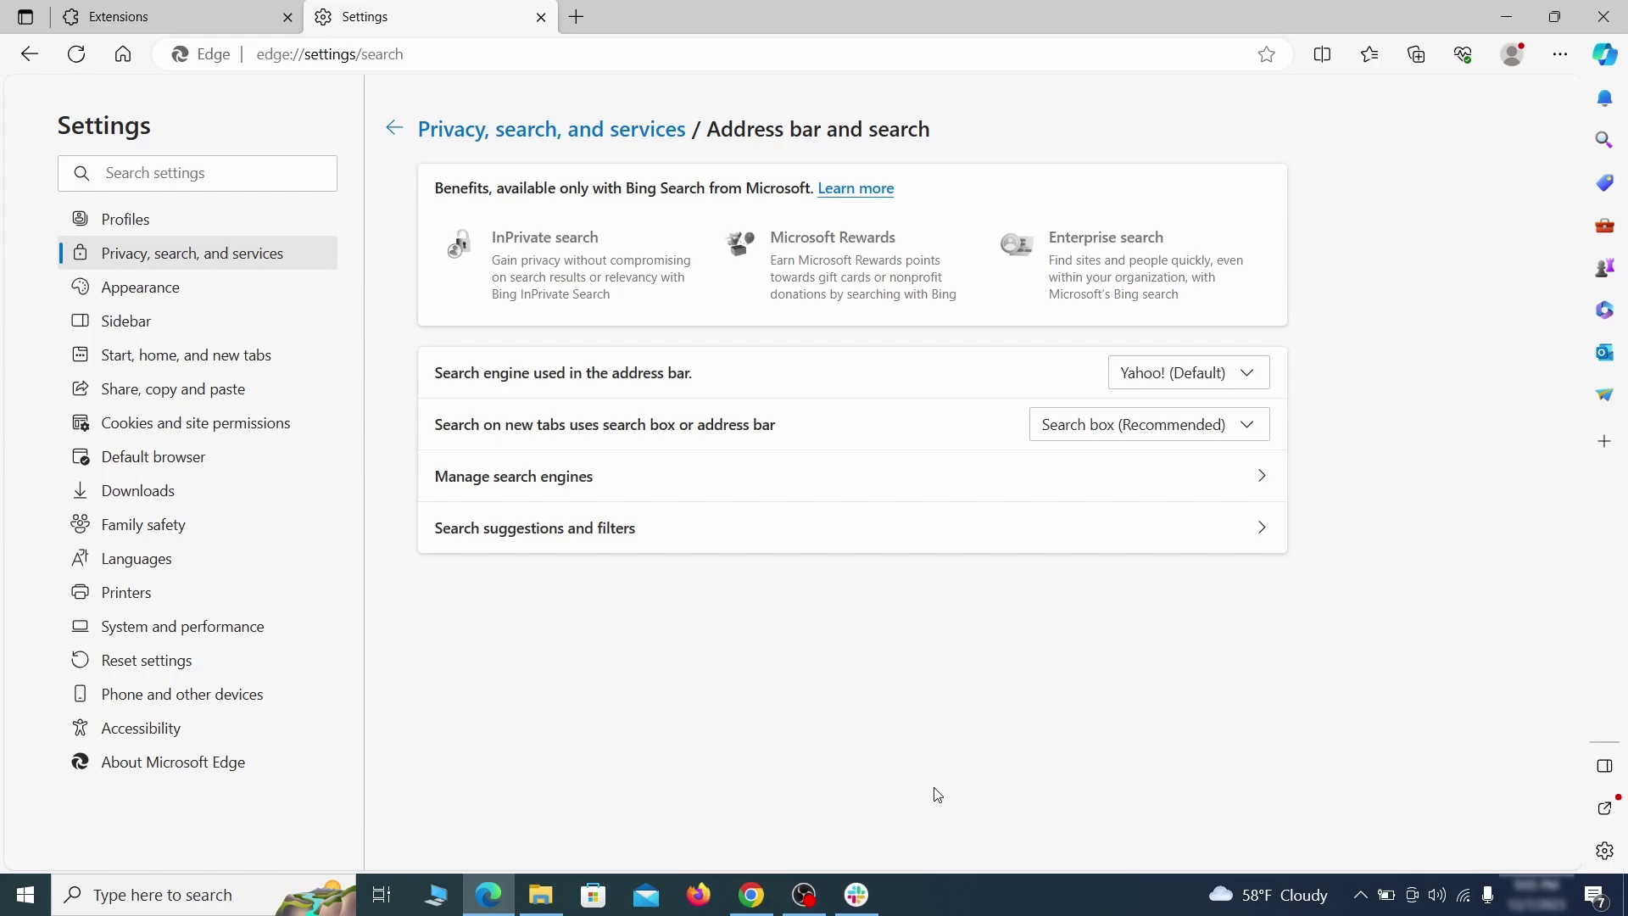
click(1254, 374)
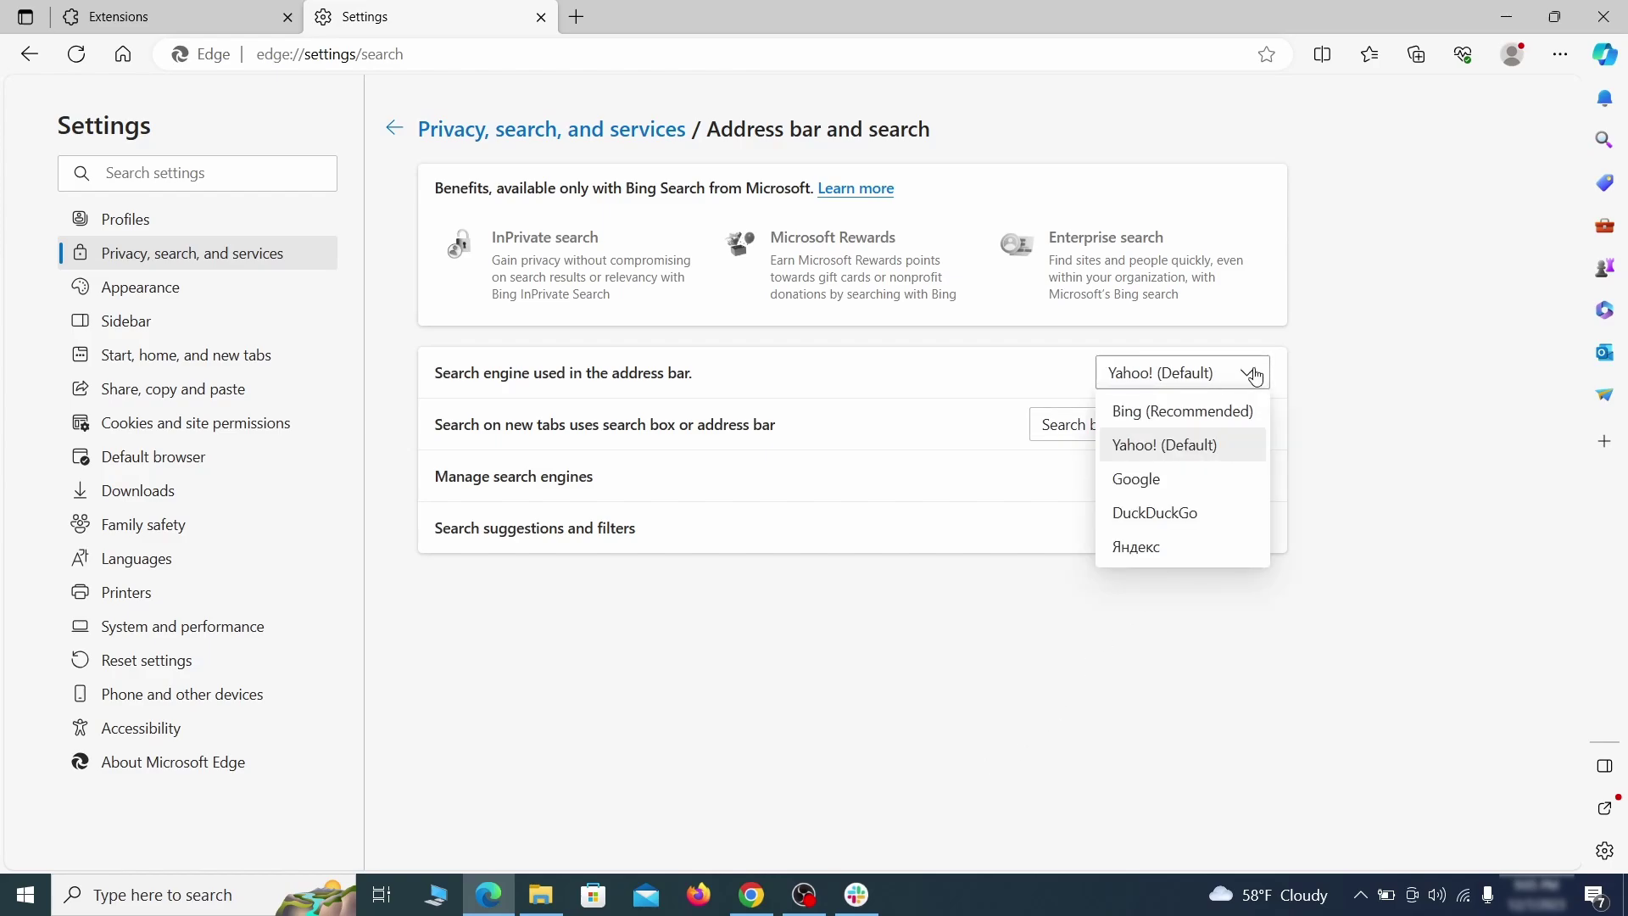
click(1207, 477)
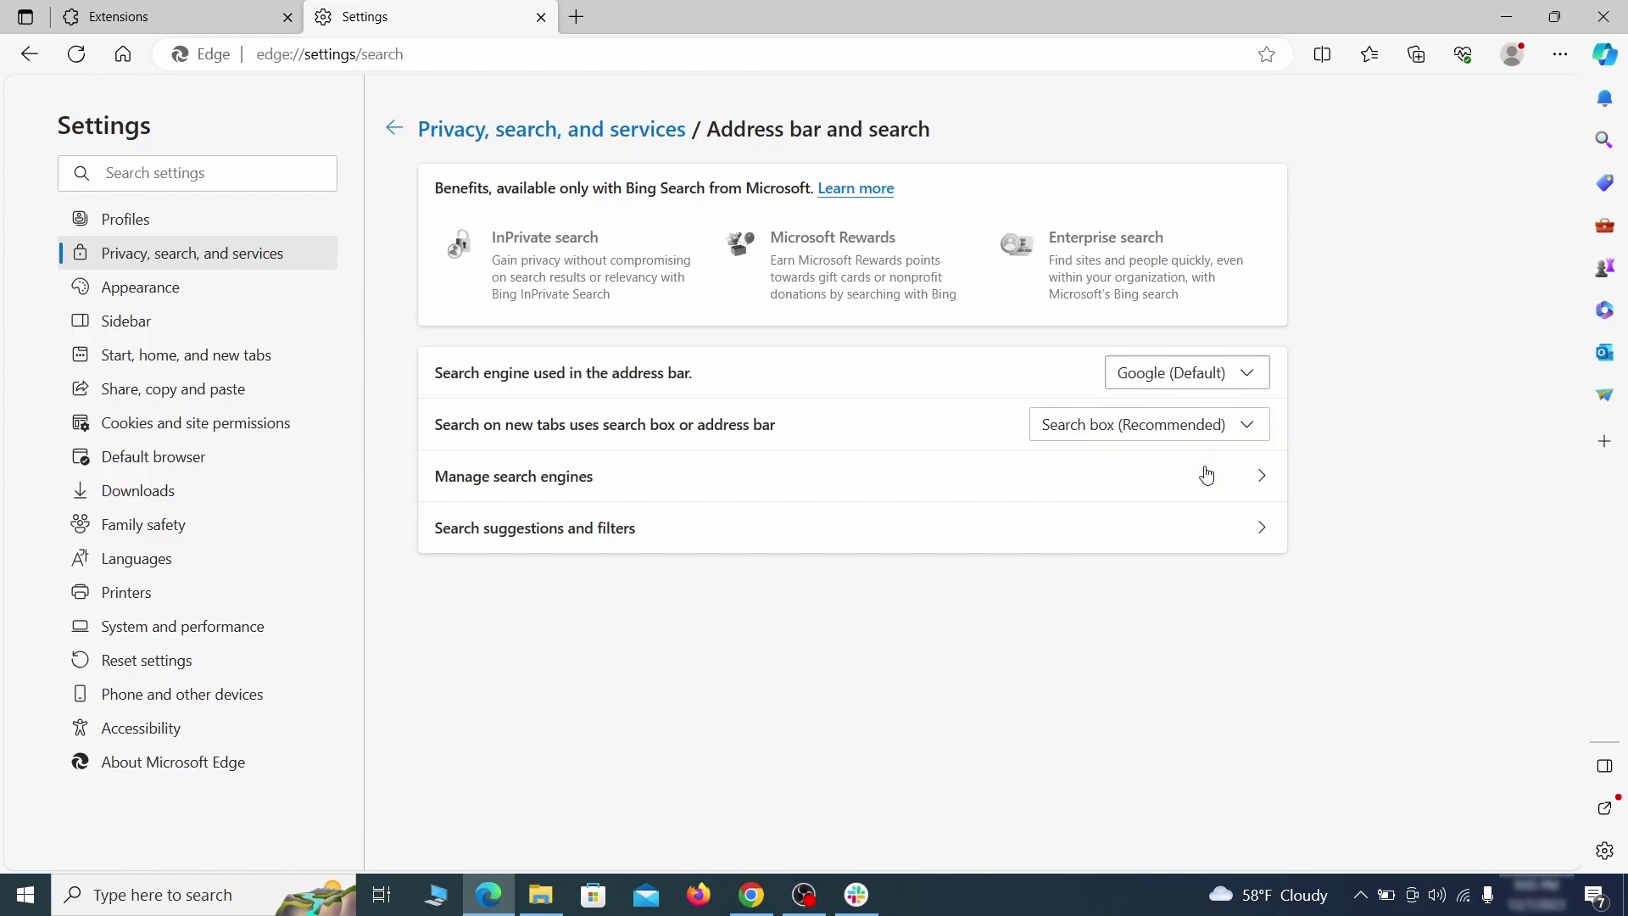
Remove the ExampleRougeURL.com entry from Edge's list of address bar search engines.
click(627, 485)
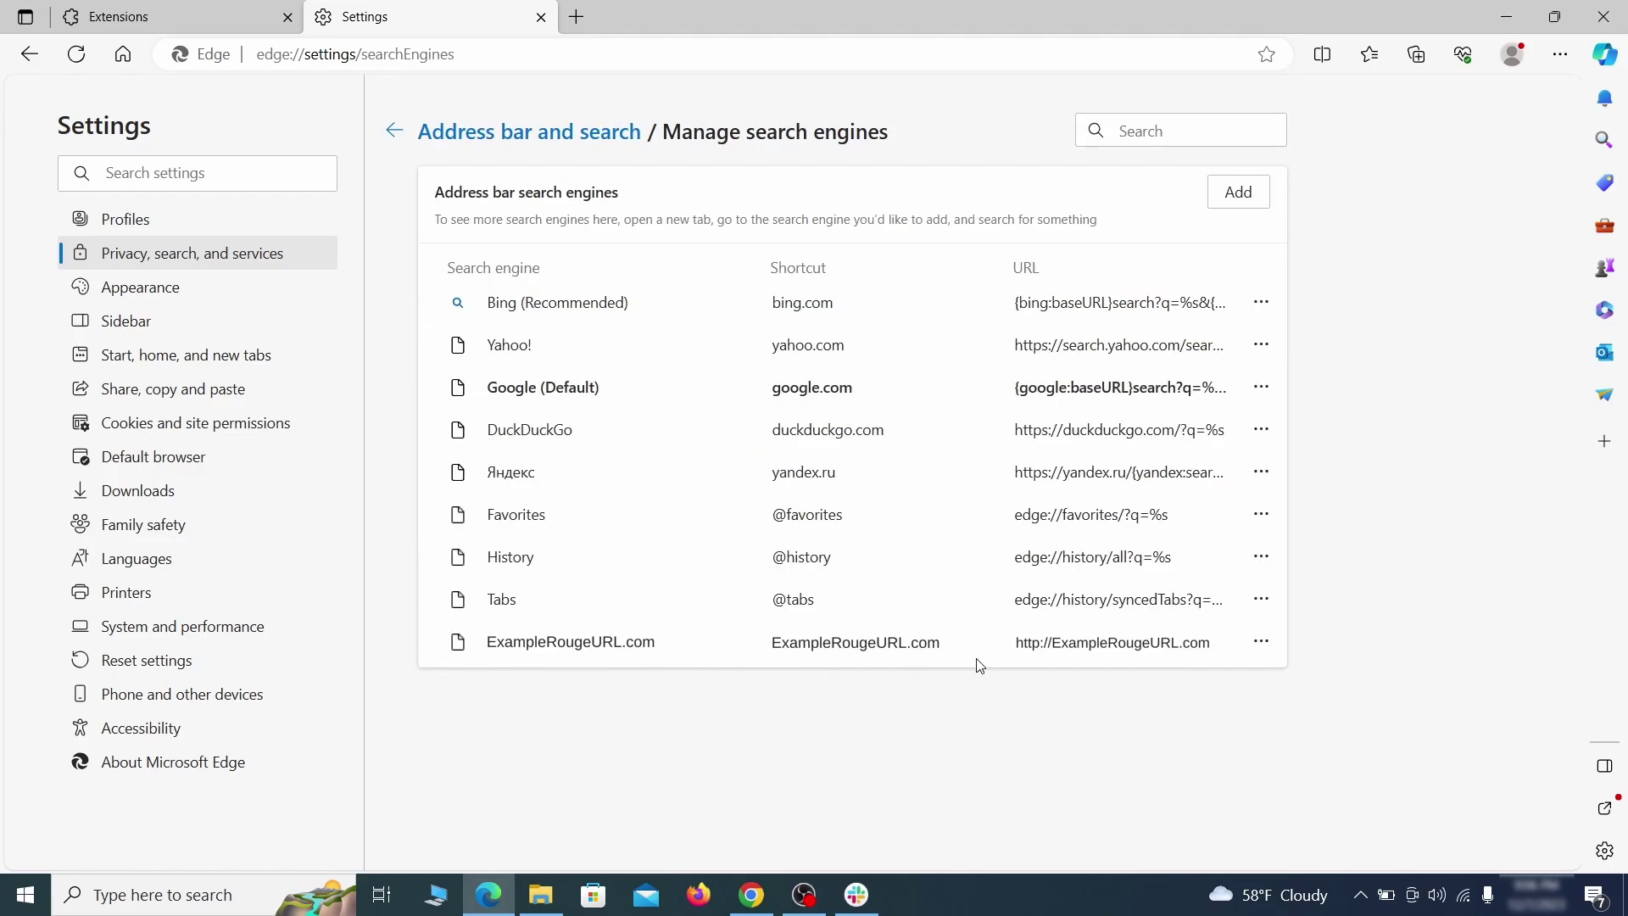
click(1260, 642)
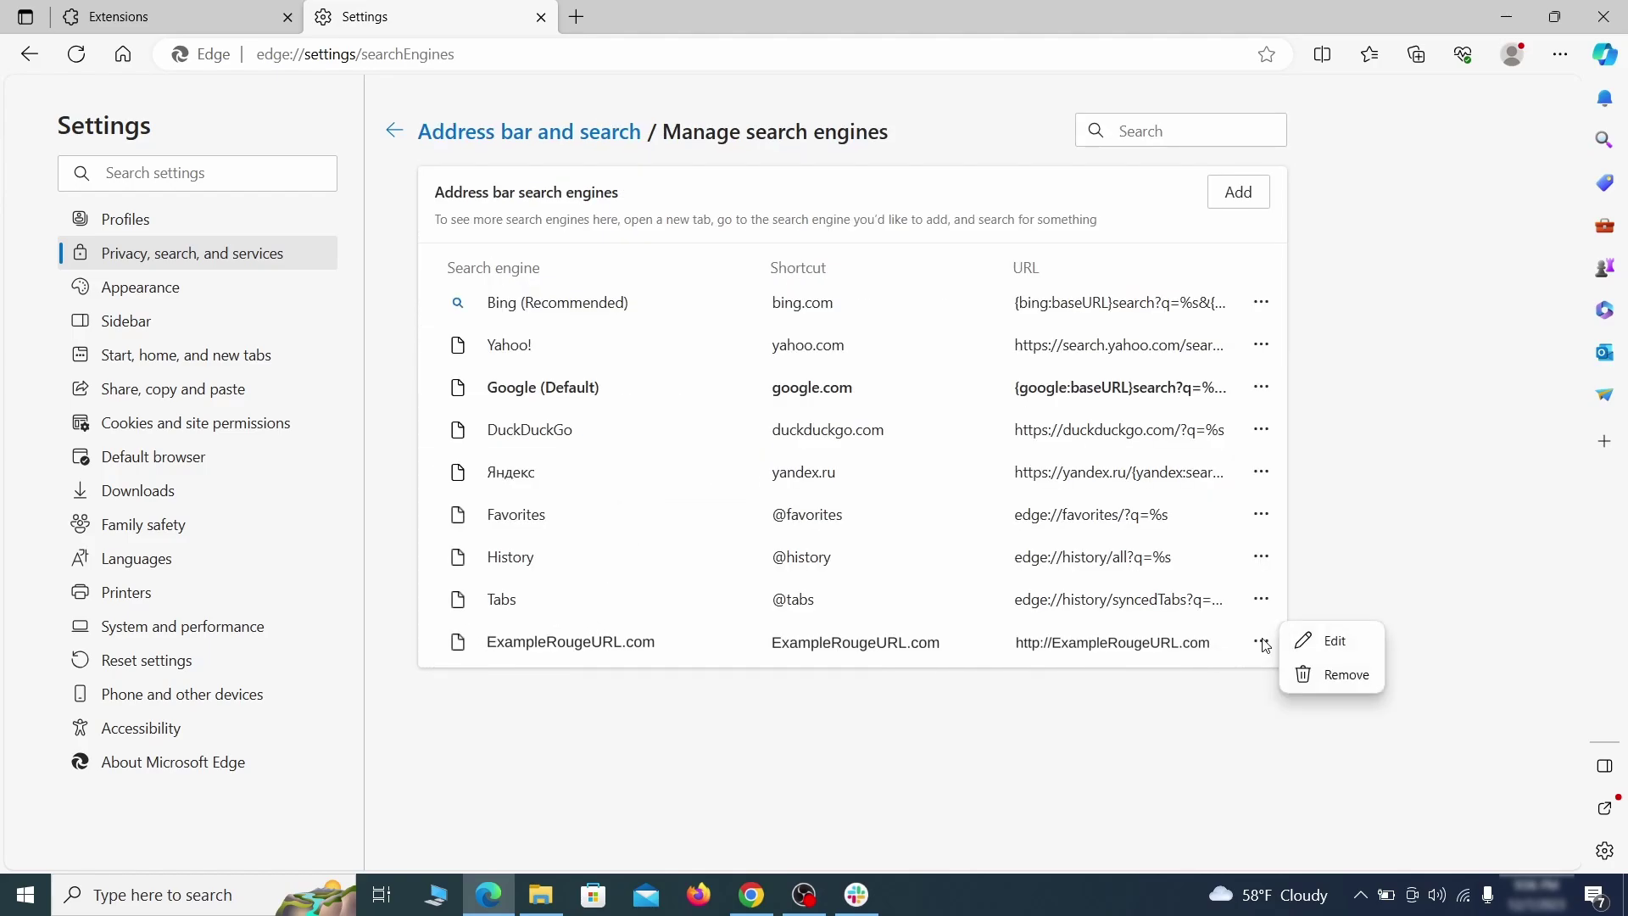
click(1350, 678)
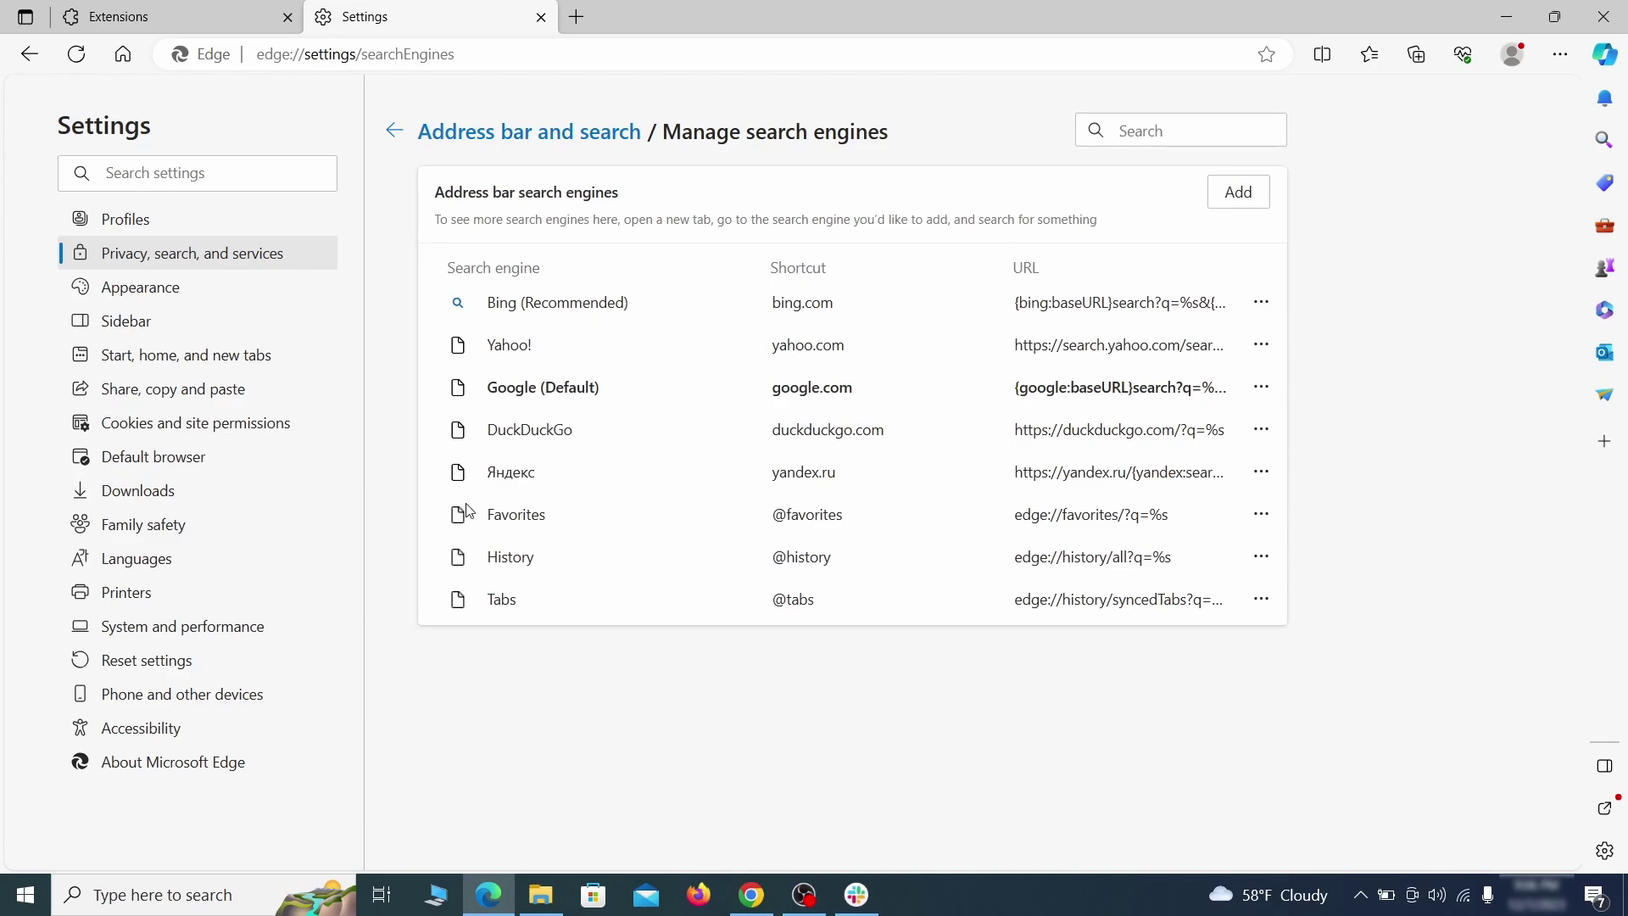
Delete ExampleRougeURL.com from the pages Edge opens at startup.
click(204, 355)
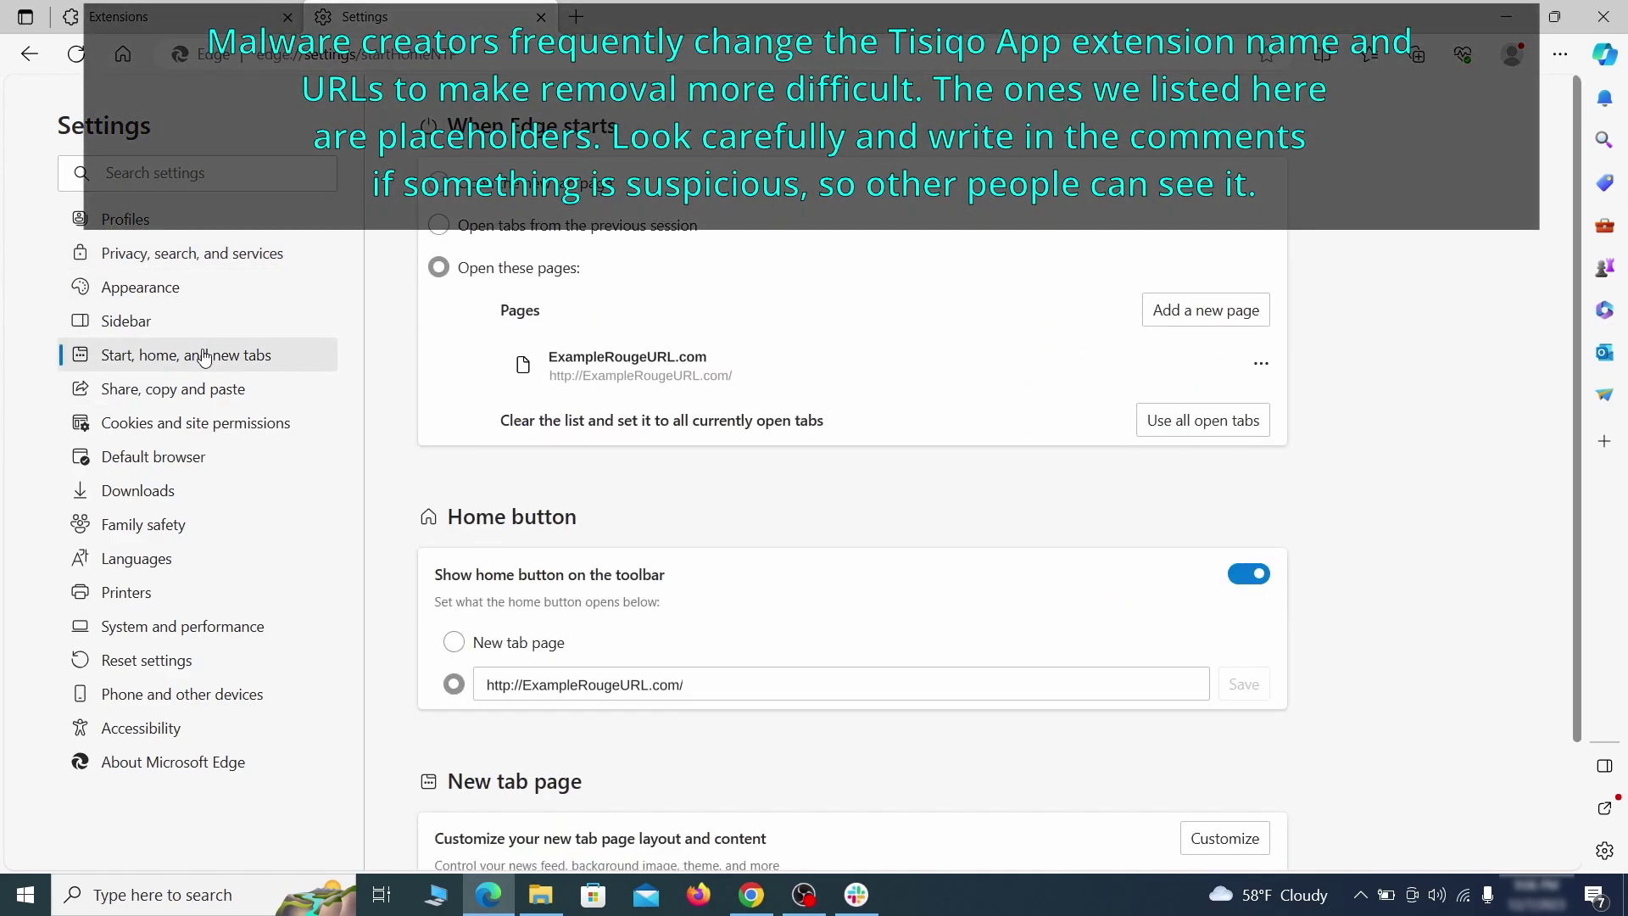
click(1261, 371)
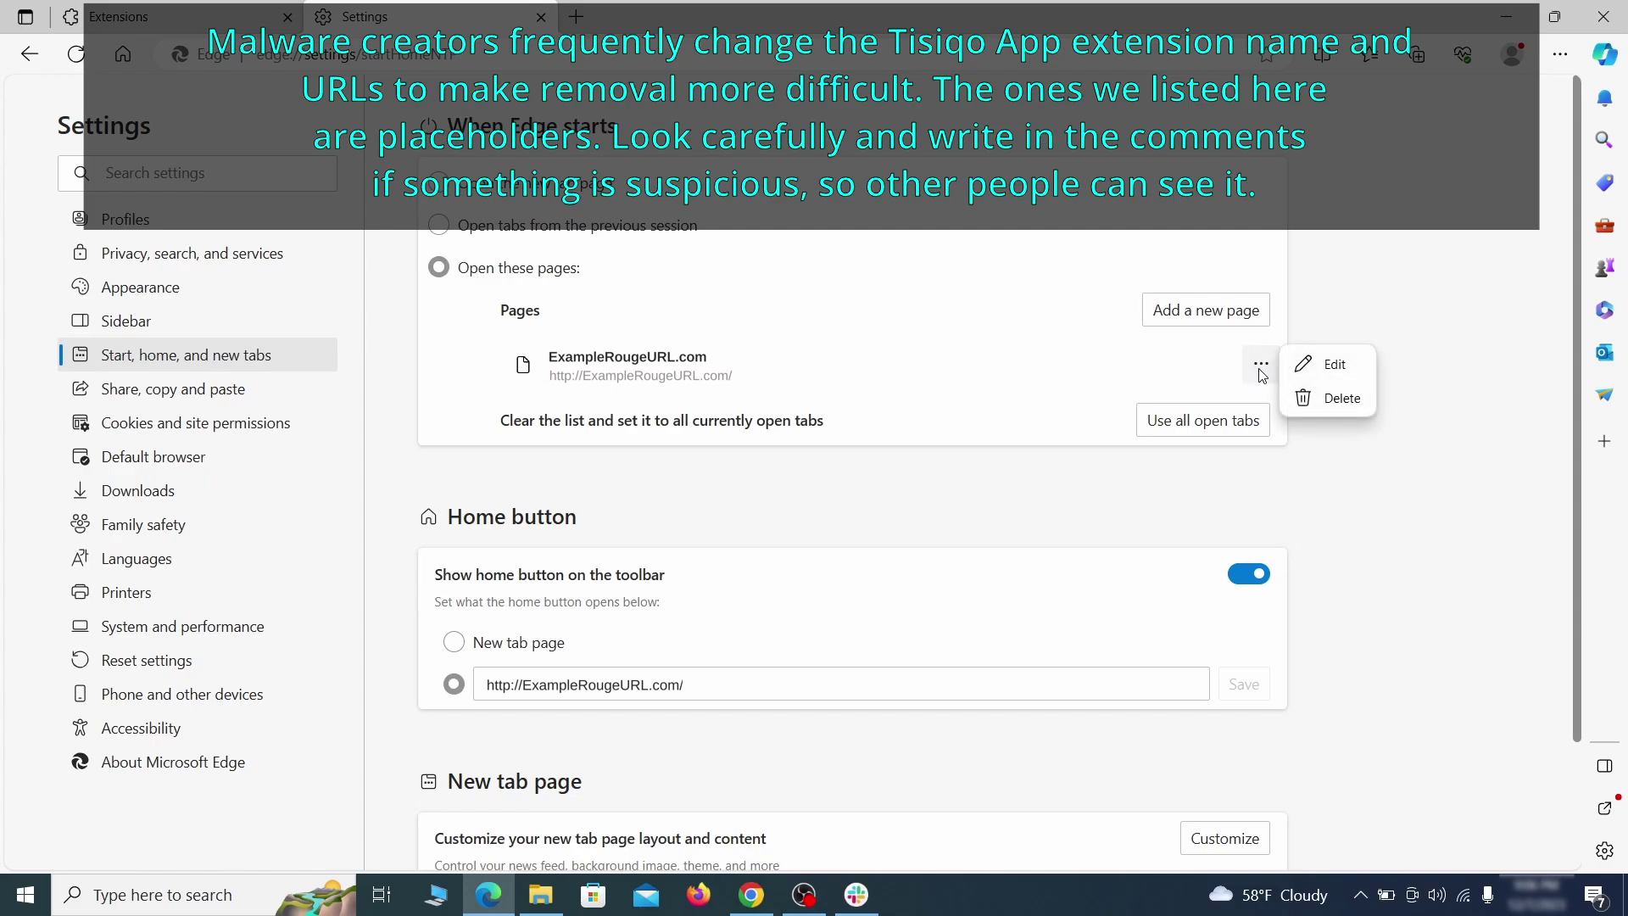
click(1327, 400)
Clear the custom home button URL in Edge and make the home button open the new tab page.
click(713, 607)
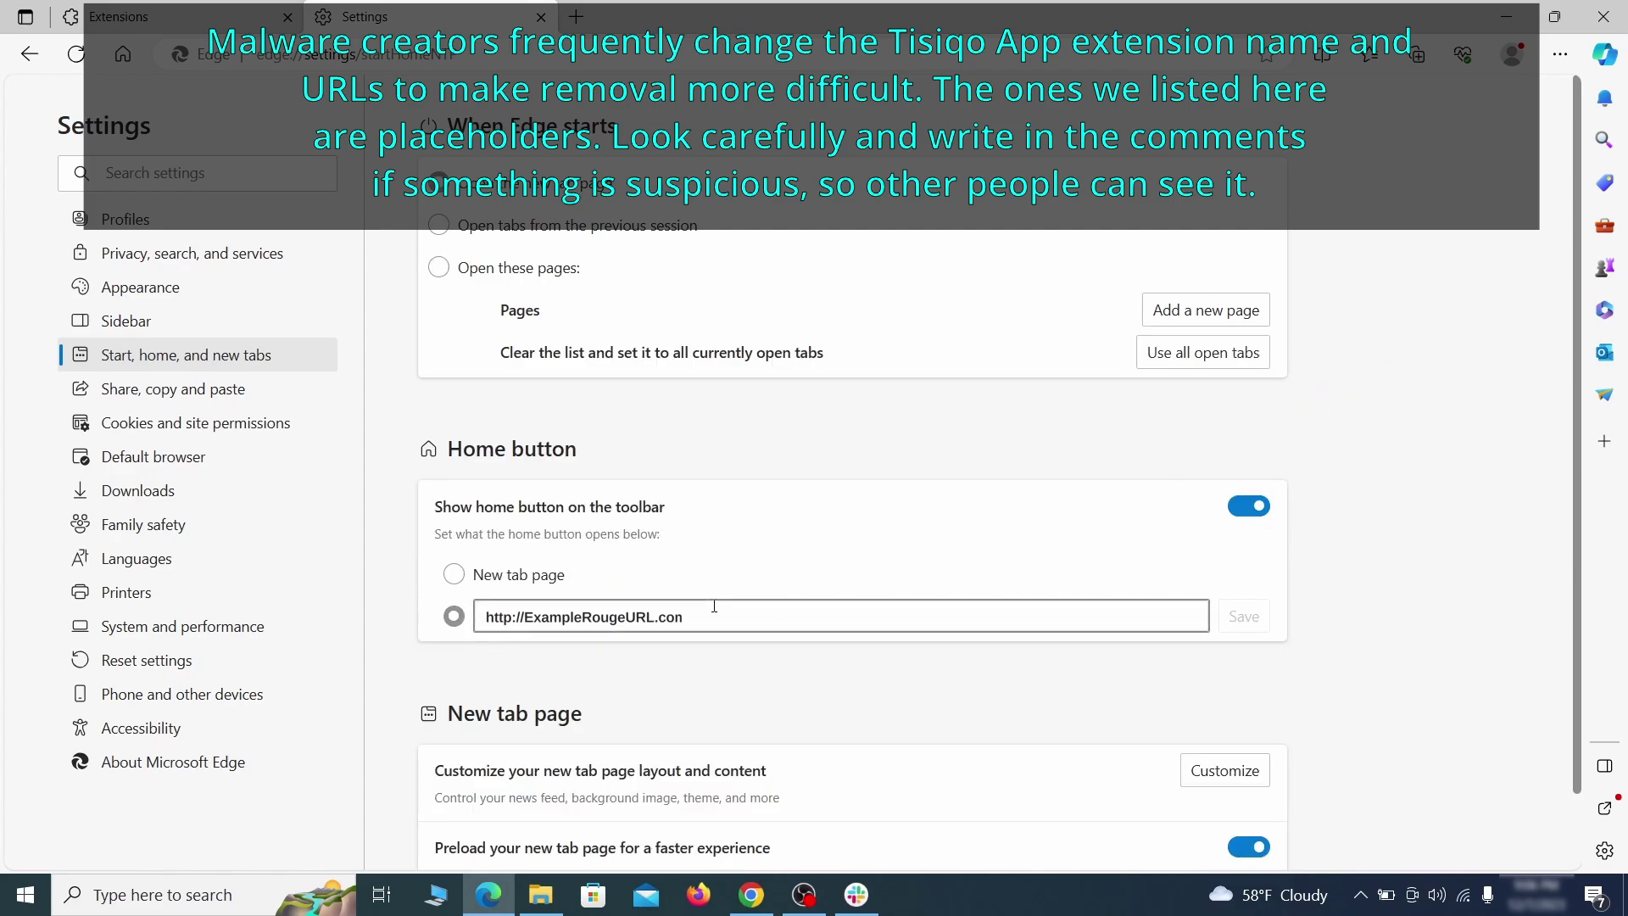
triple_click(707, 609)
key(BackSpace)
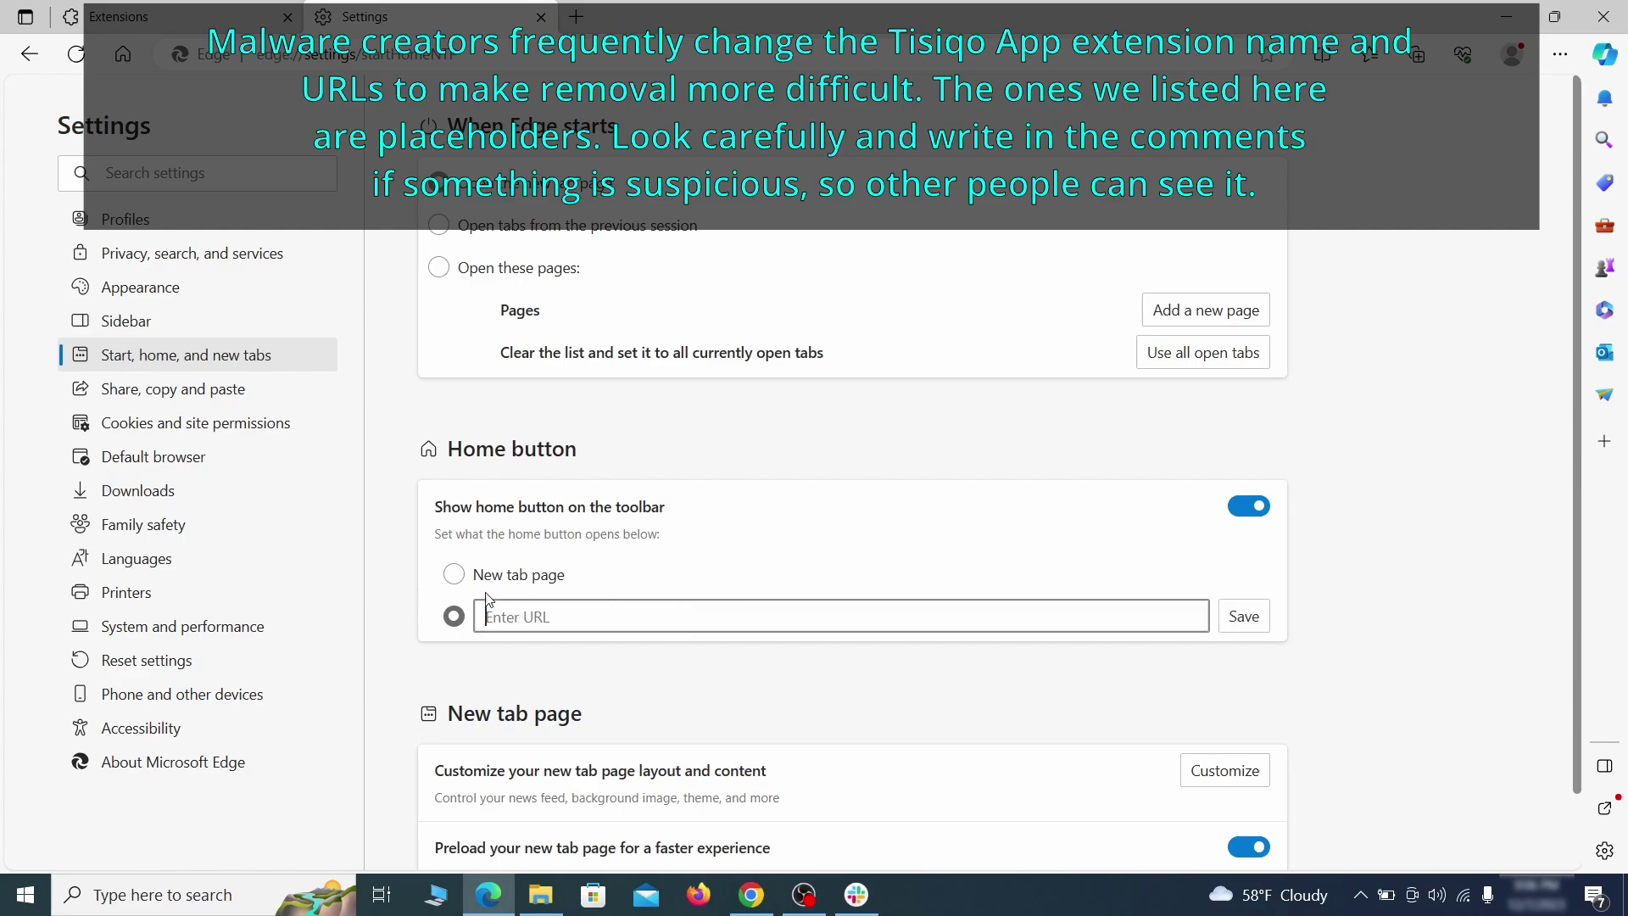
click(453, 575)
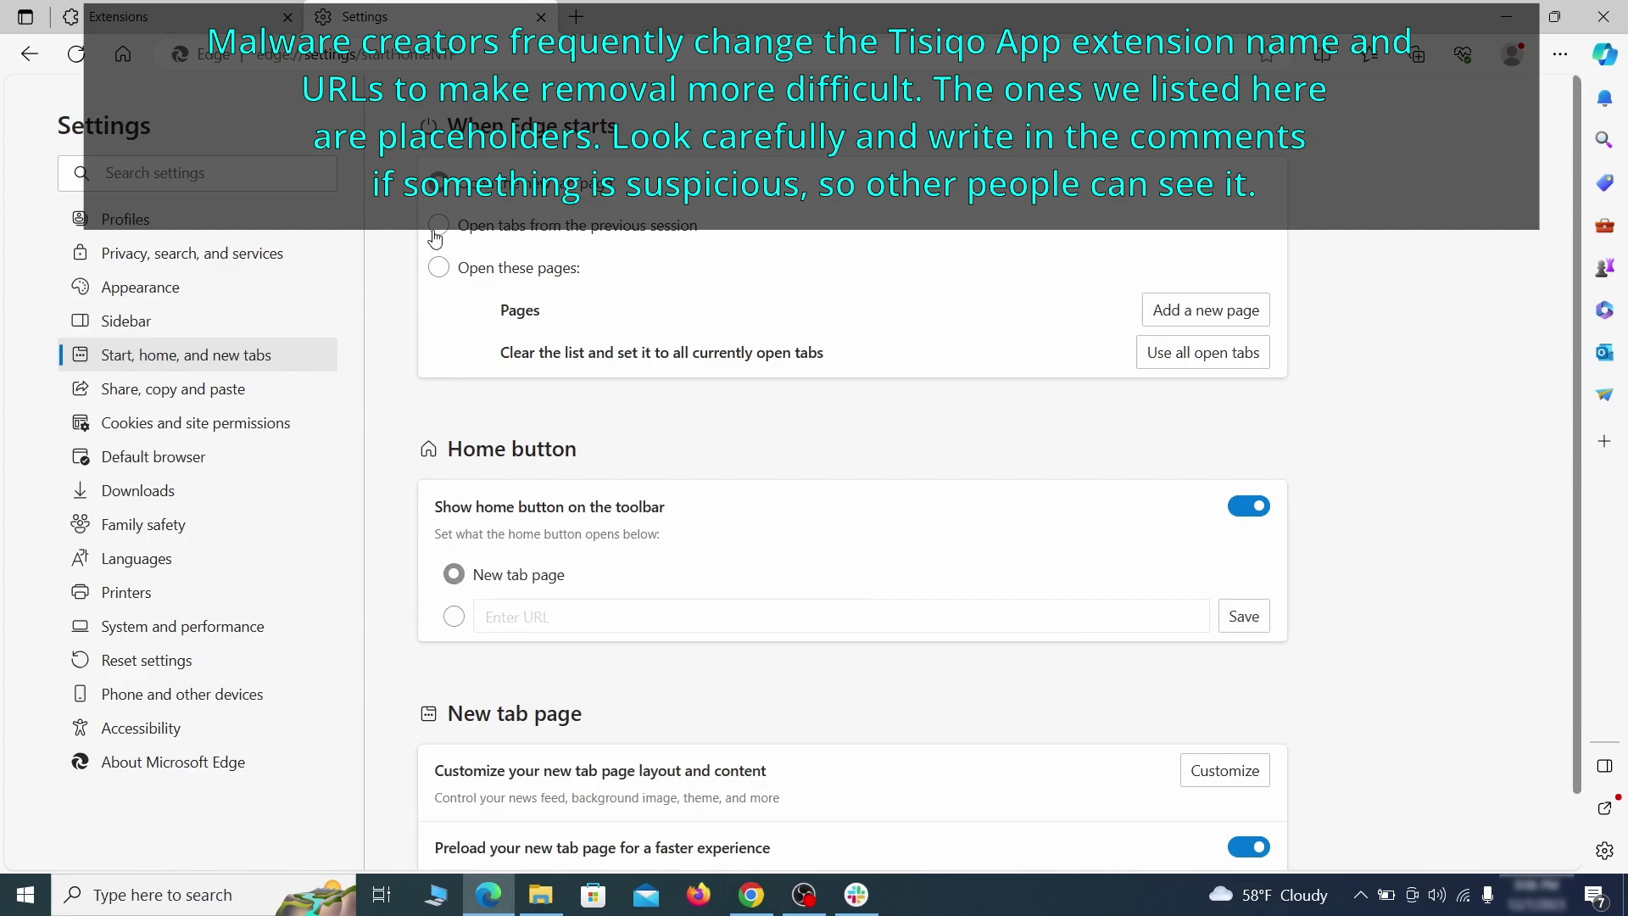
Remove ExampleRougeURL.com from the sites allowed to send notifications in Edge's site permissions.
click(280, 423)
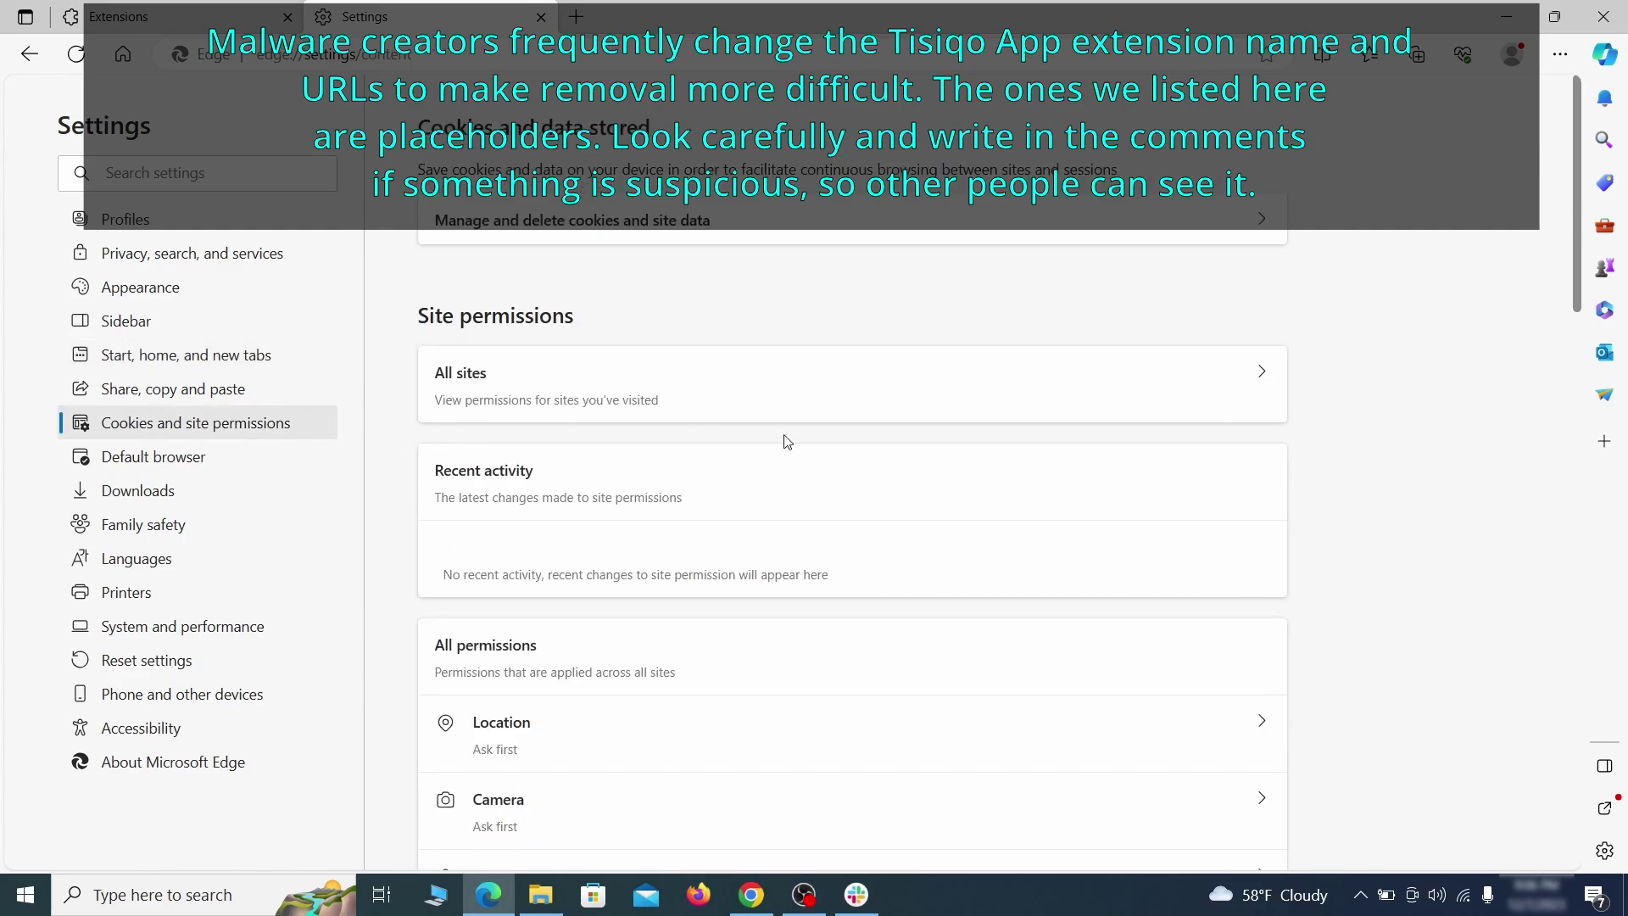
scroll(786, 441, down, 6)
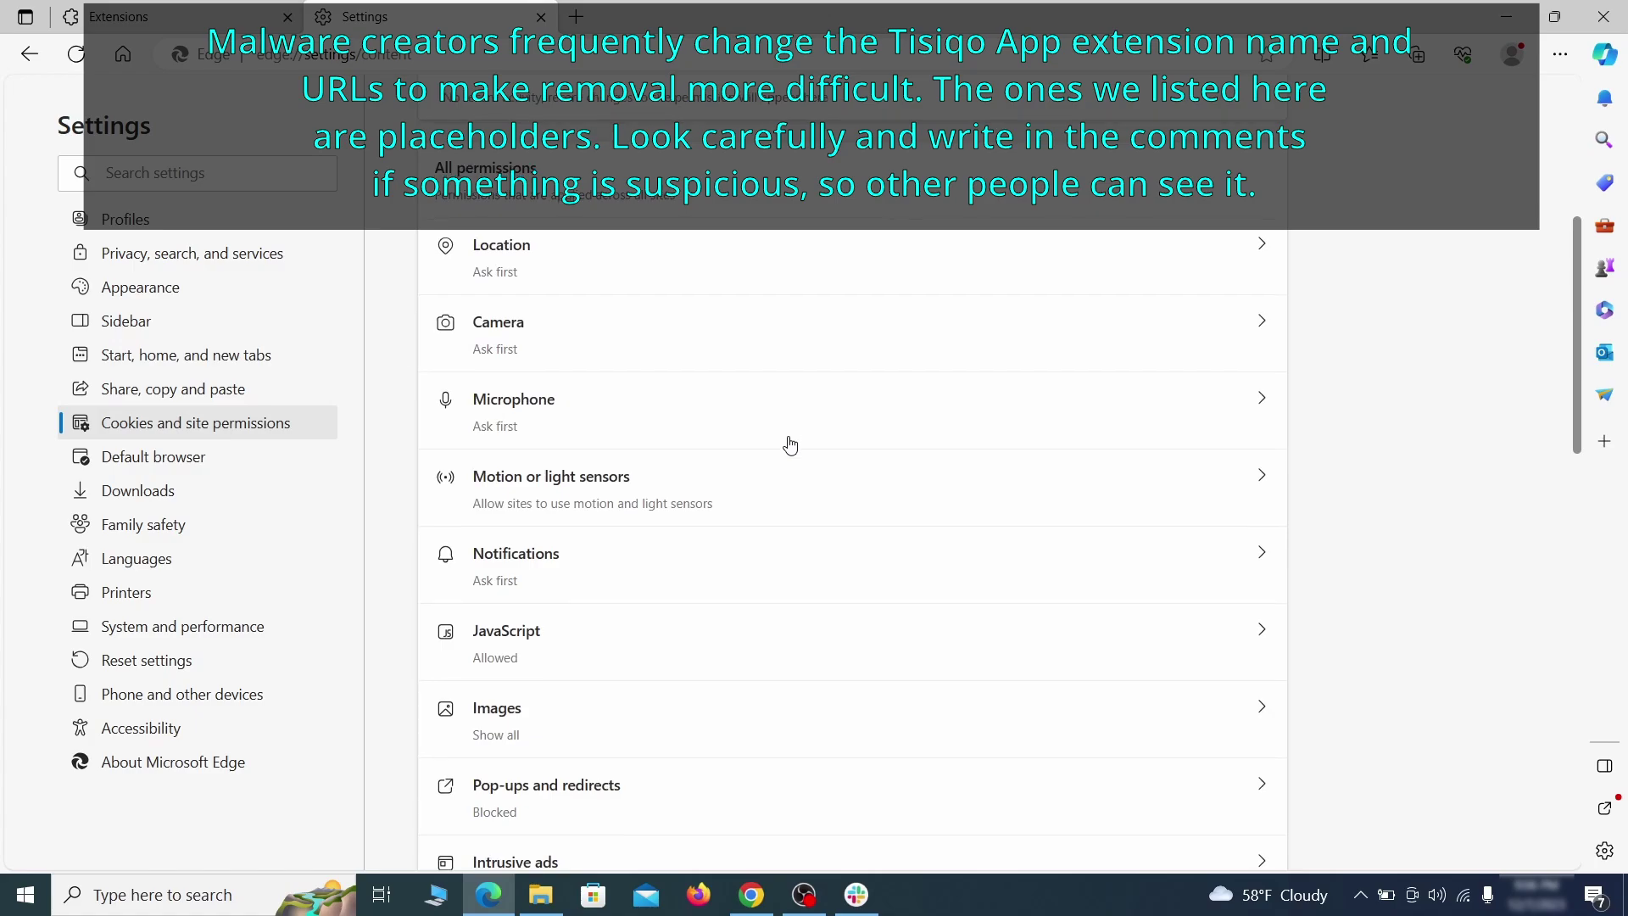
scroll(790, 445, down, 2)
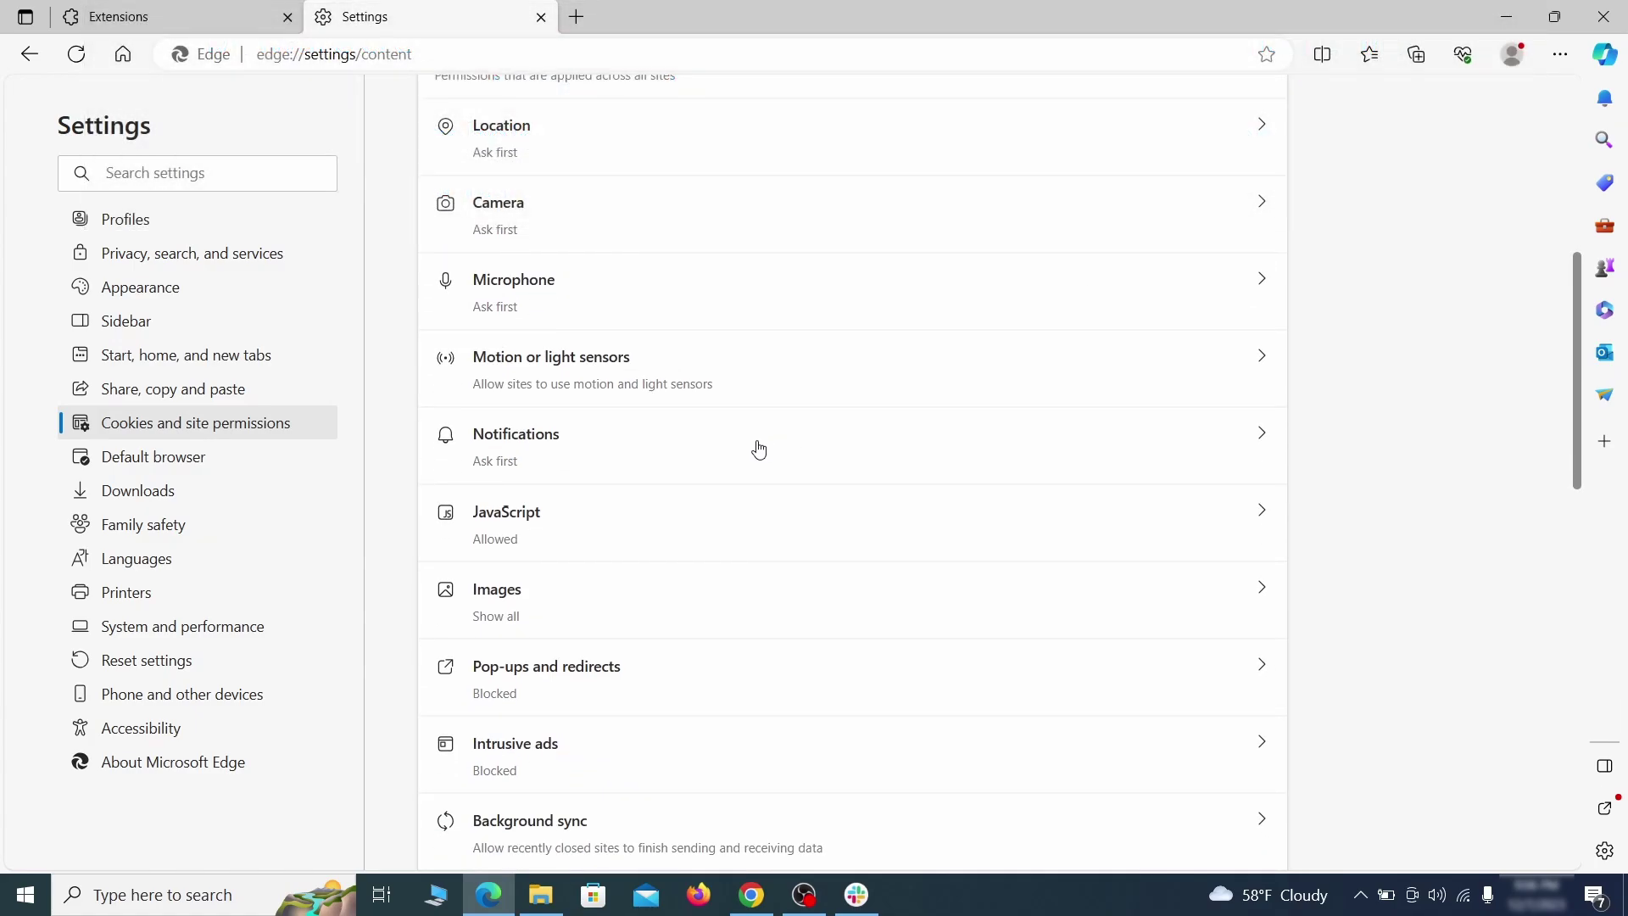
click(759, 449)
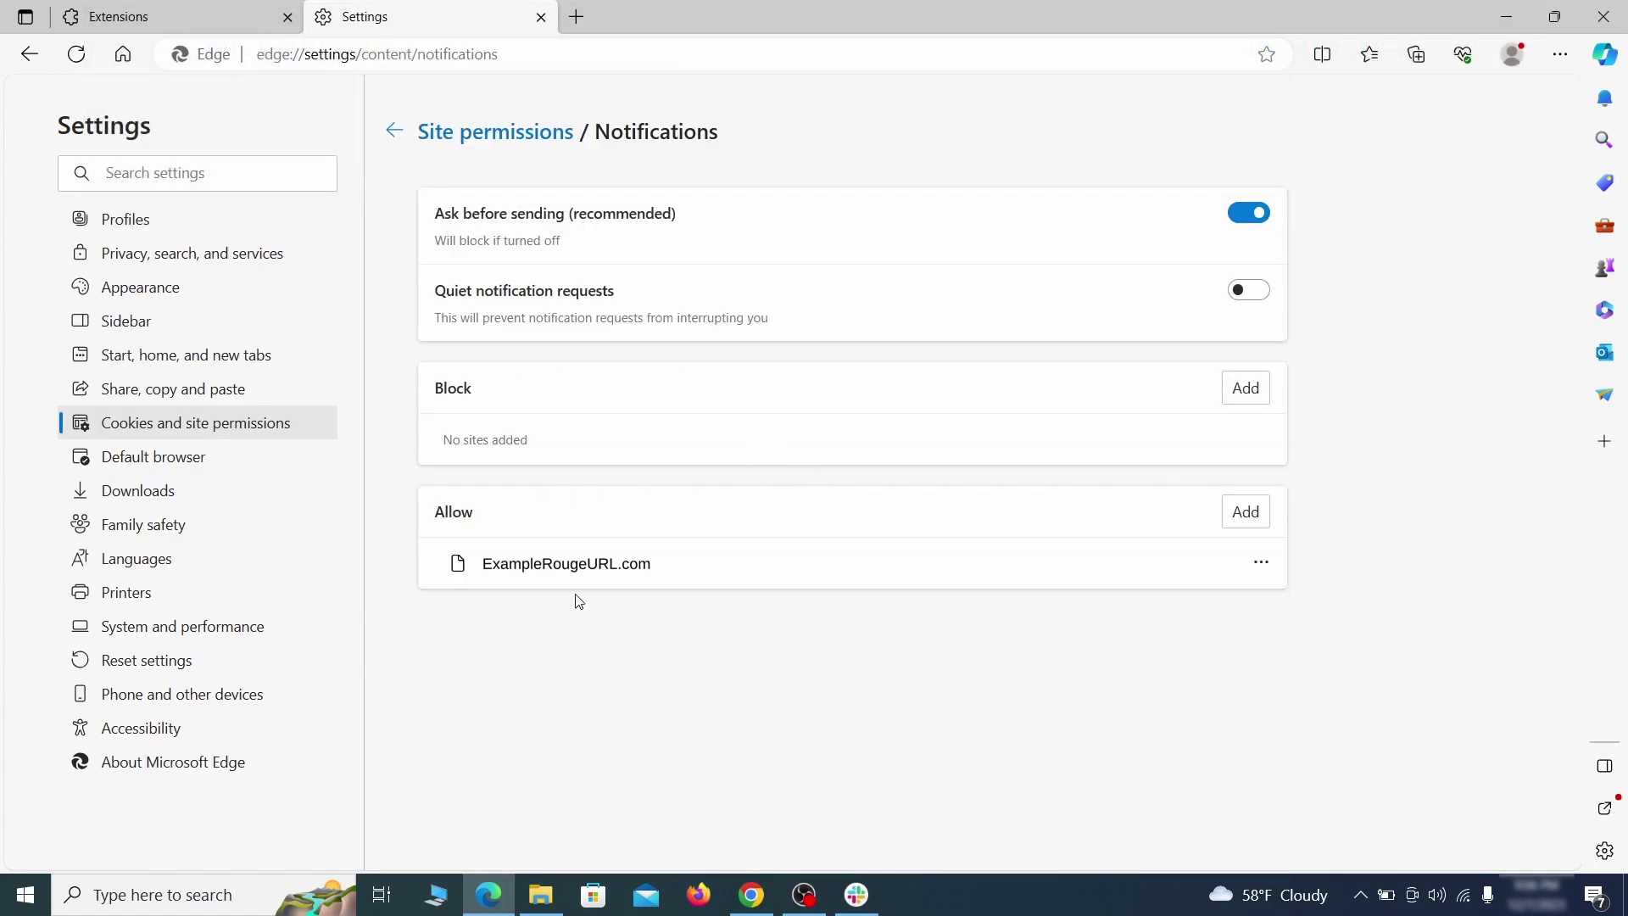
click(1261, 563)
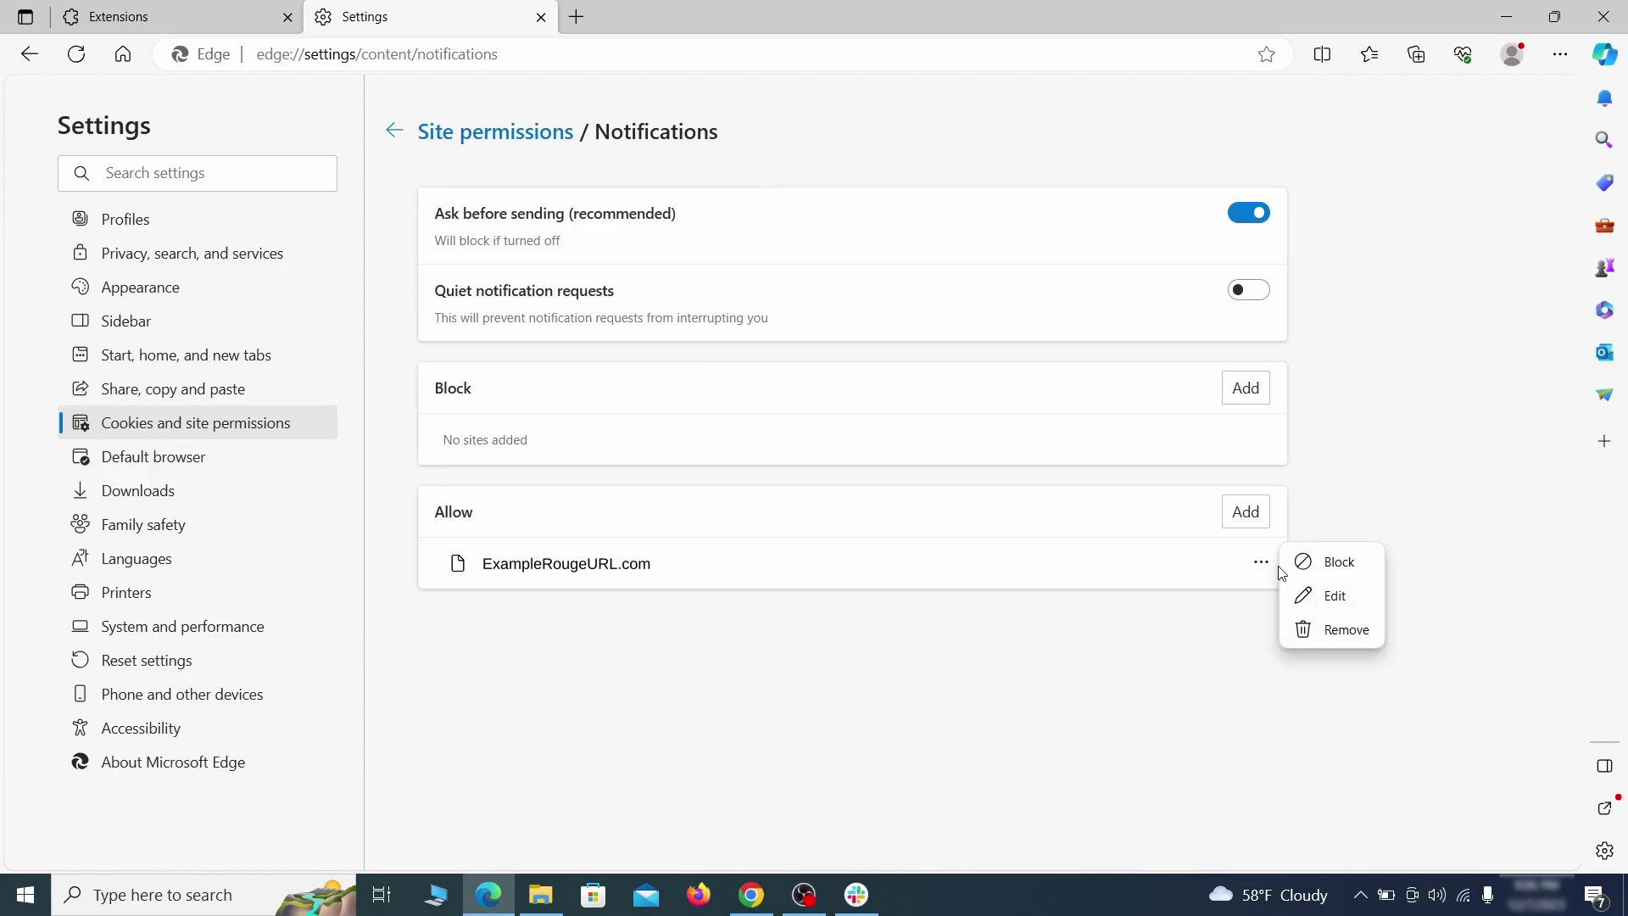
click(1335, 634)
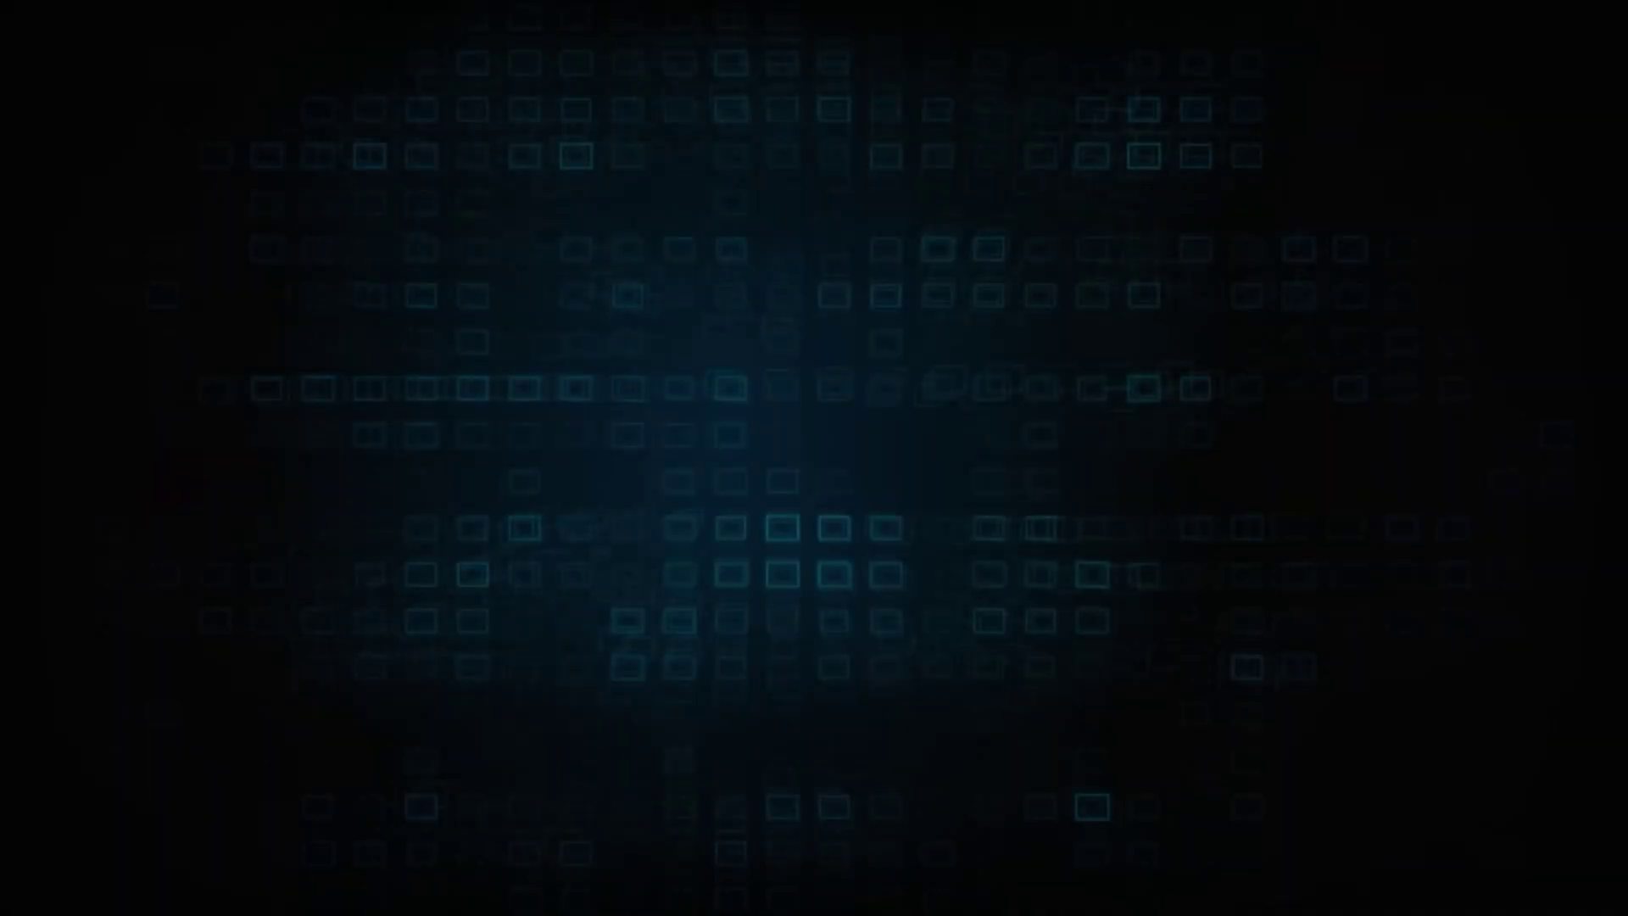